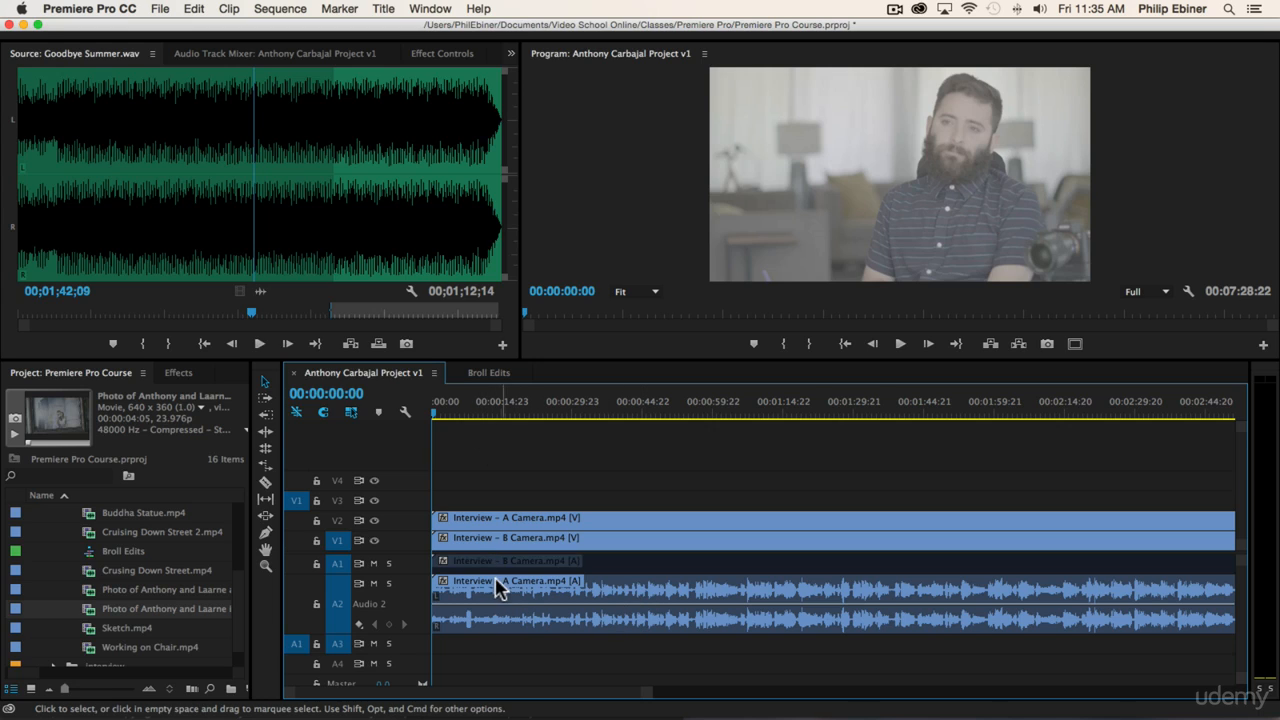
Step: Increase the height of audio track A2 and play the opening of the interview from the start of the sequence
{"action": "left_click_drag", "start_coordinate": [410, 628], "coordinate": [434, 651]}
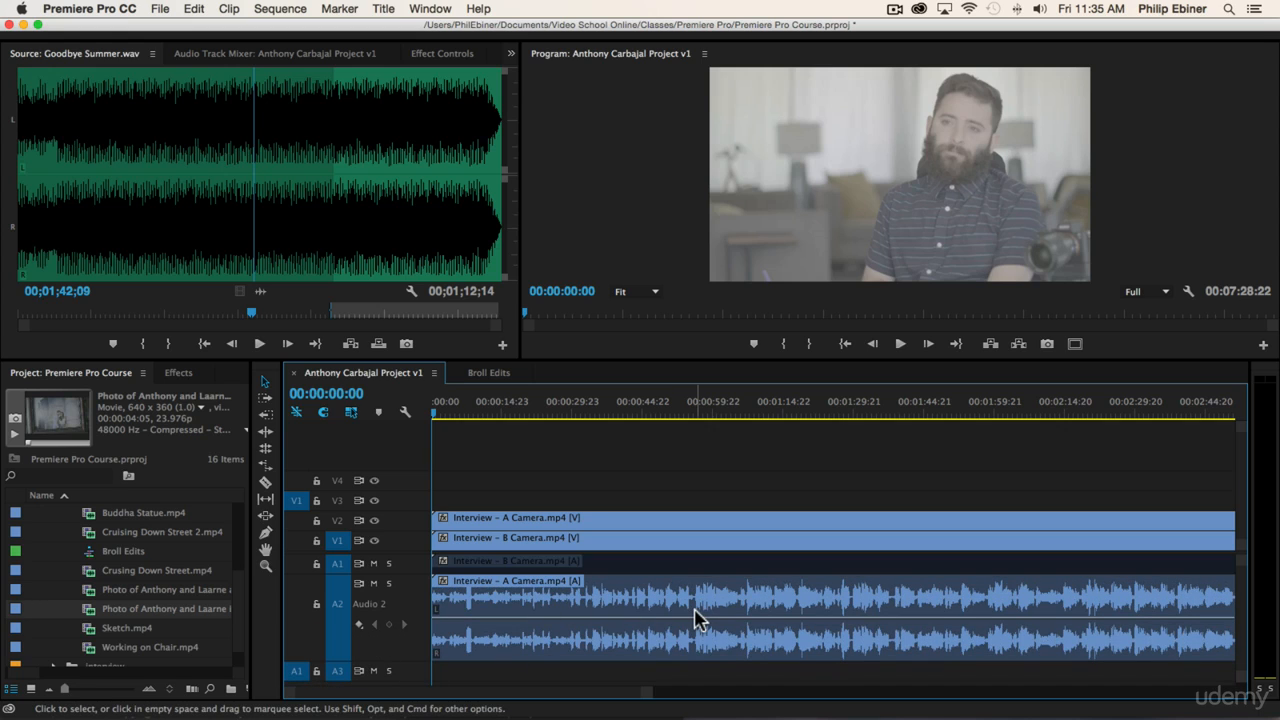
{"action": "left_click", "coordinate": [455, 408]}
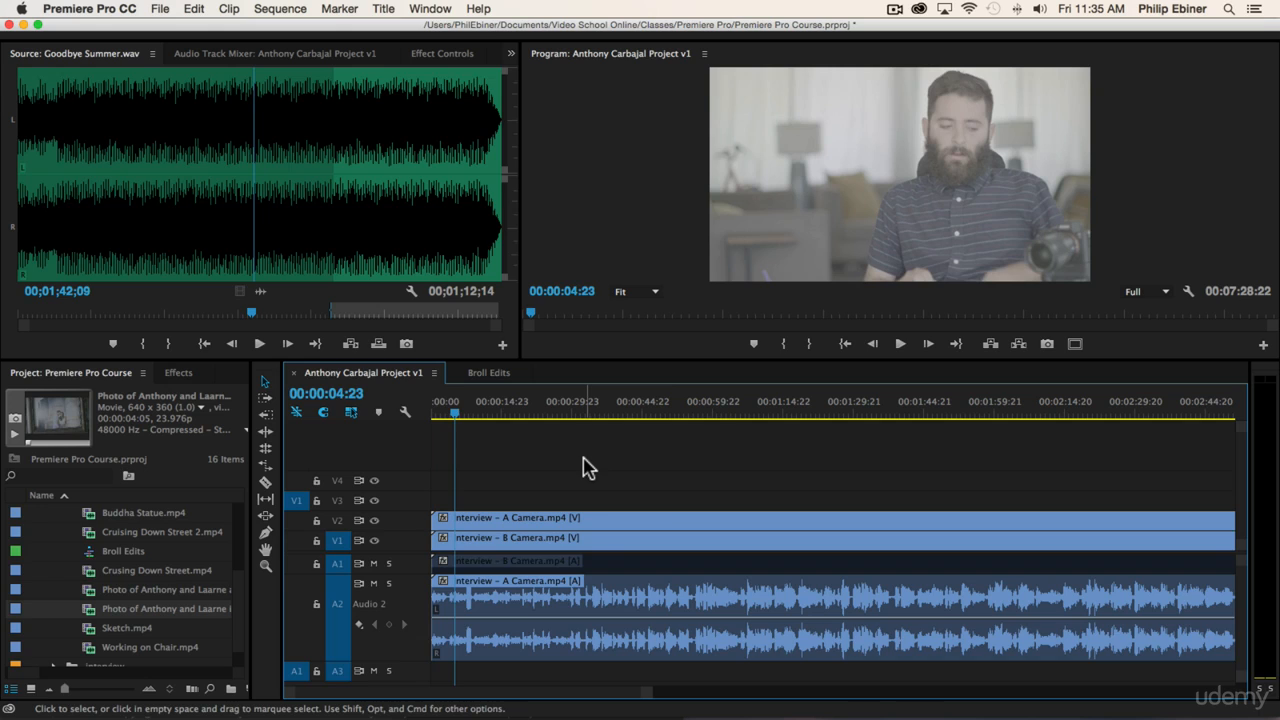
{"action": "key", "text": "space"}
{"action": "key", "text": "equal"}
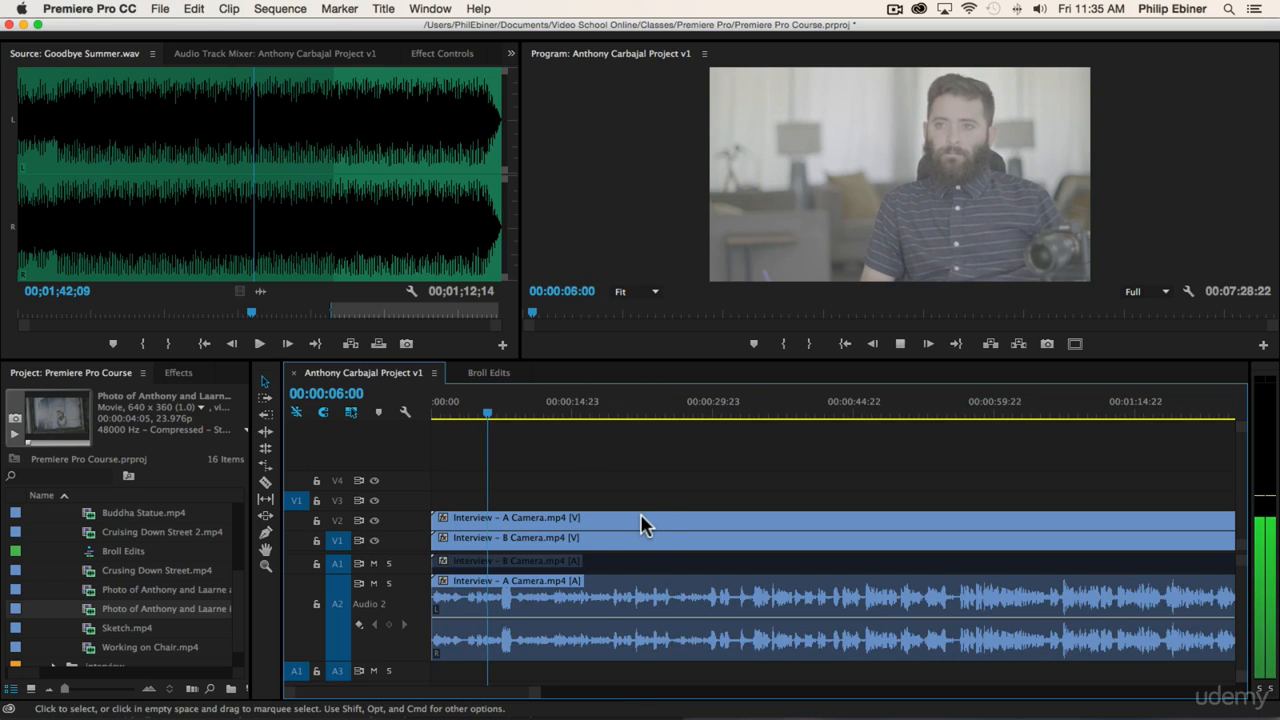
{"action": "key", "text": "space"}
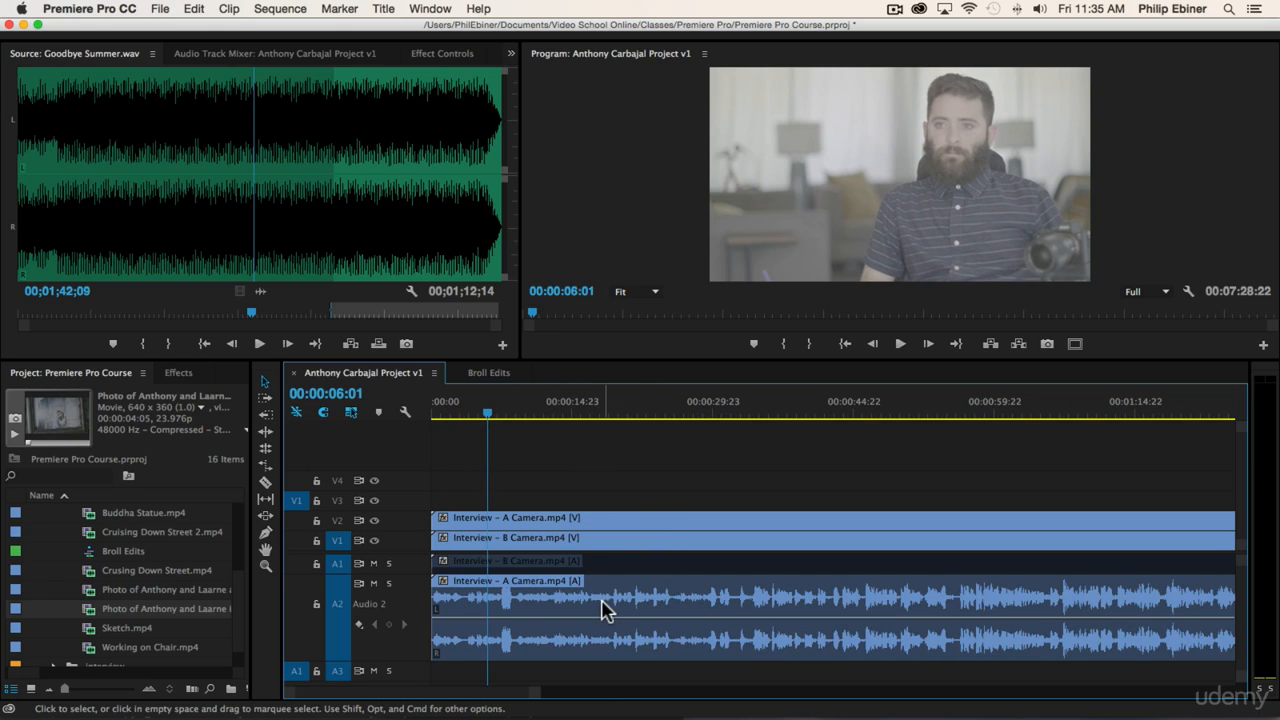
{"action": "left_click_drag", "start_coordinate": [487, 410], "coordinate": [371, 423]}
{"action": "key", "text": "space"}
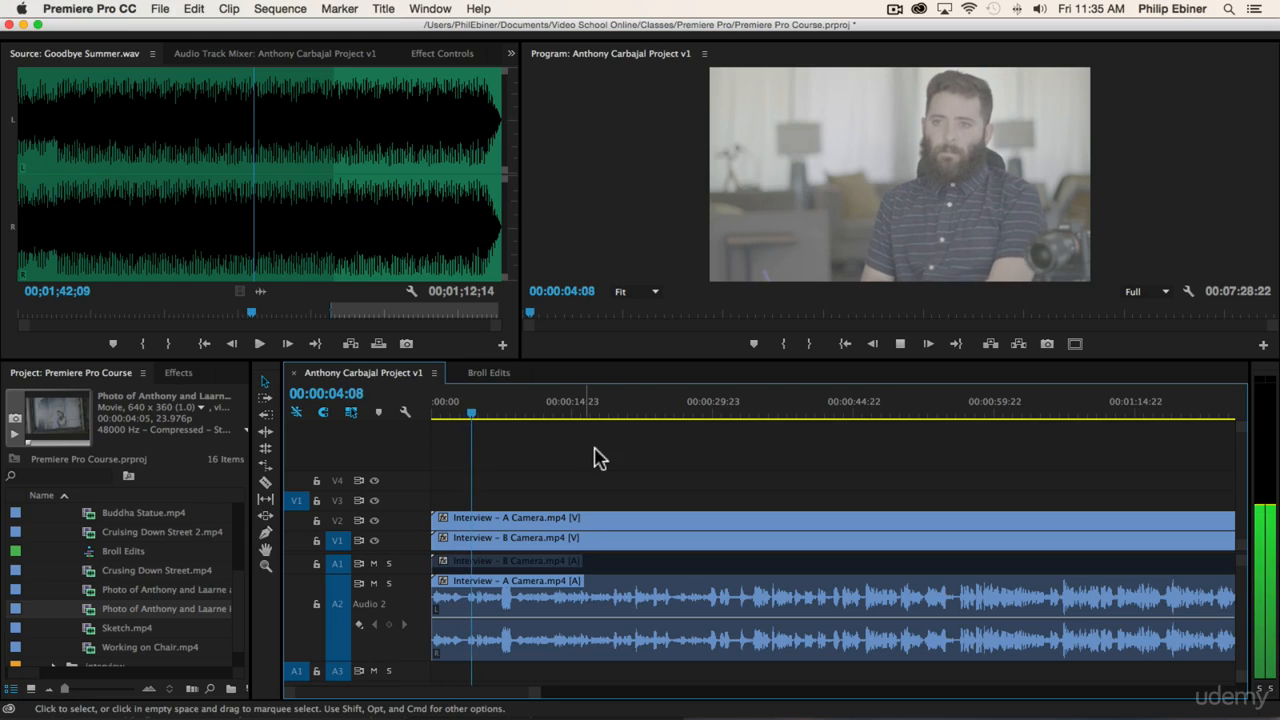
Step: Locate the start of the first answer and split the clips on all tracks at 00:00:34:02
{"action": "left_click_drag", "start_coordinate": [486, 417], "coordinate": [735, 419]}
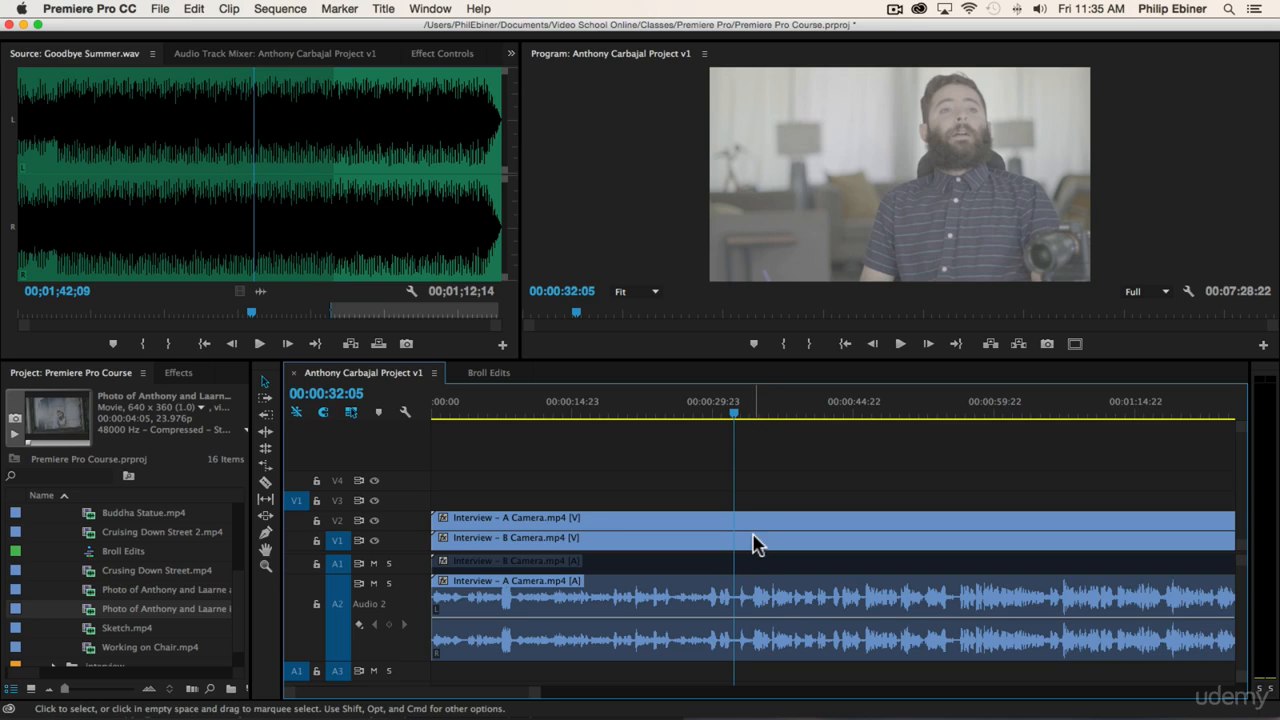
{"action": "left_click", "coordinate": [756, 416]}
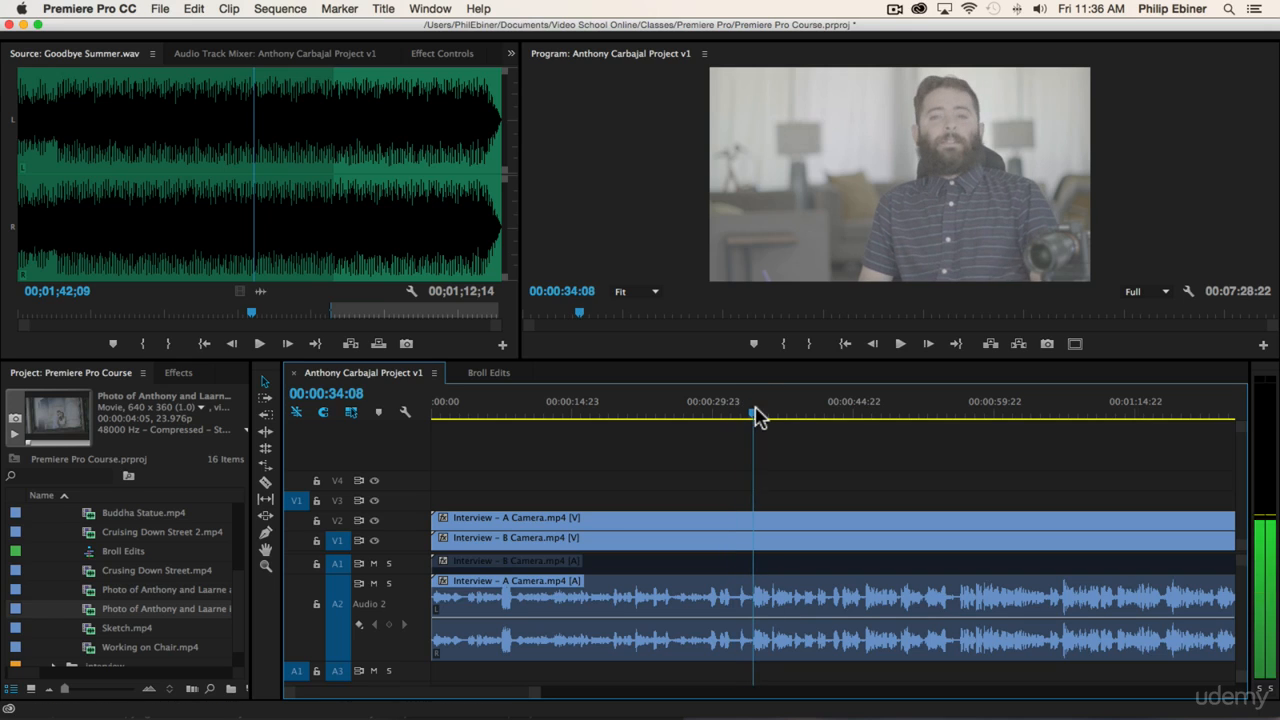
{"action": "left_click", "coordinate": [746, 416]}
{"action": "left_click", "coordinate": [751, 416]}
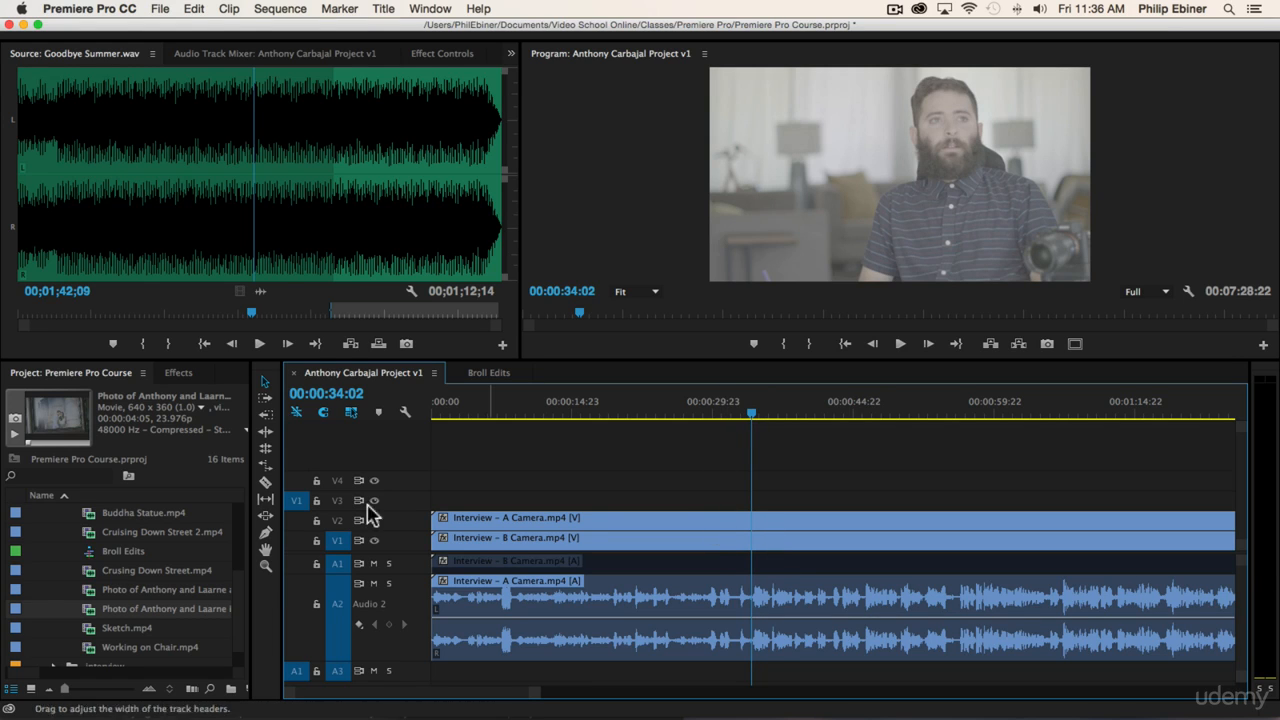
{"action": "key", "text": "c"}
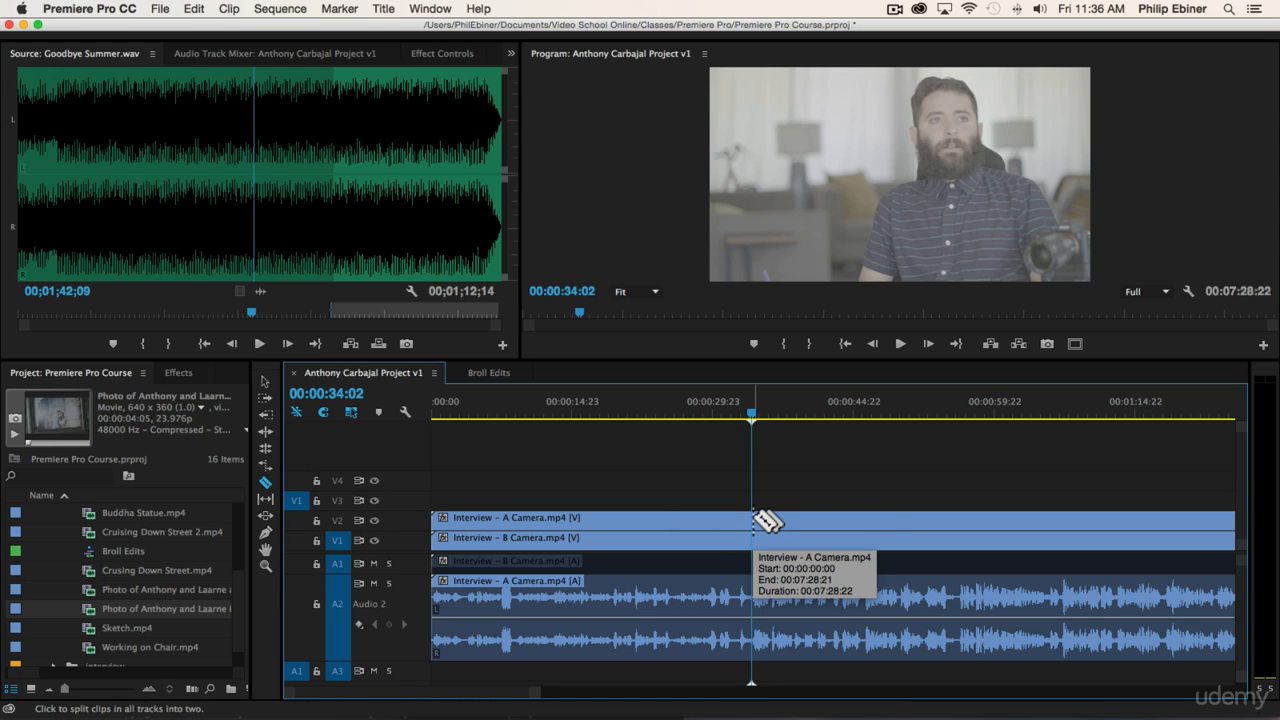
{"action": "left_click", "coordinate": [752, 518]}
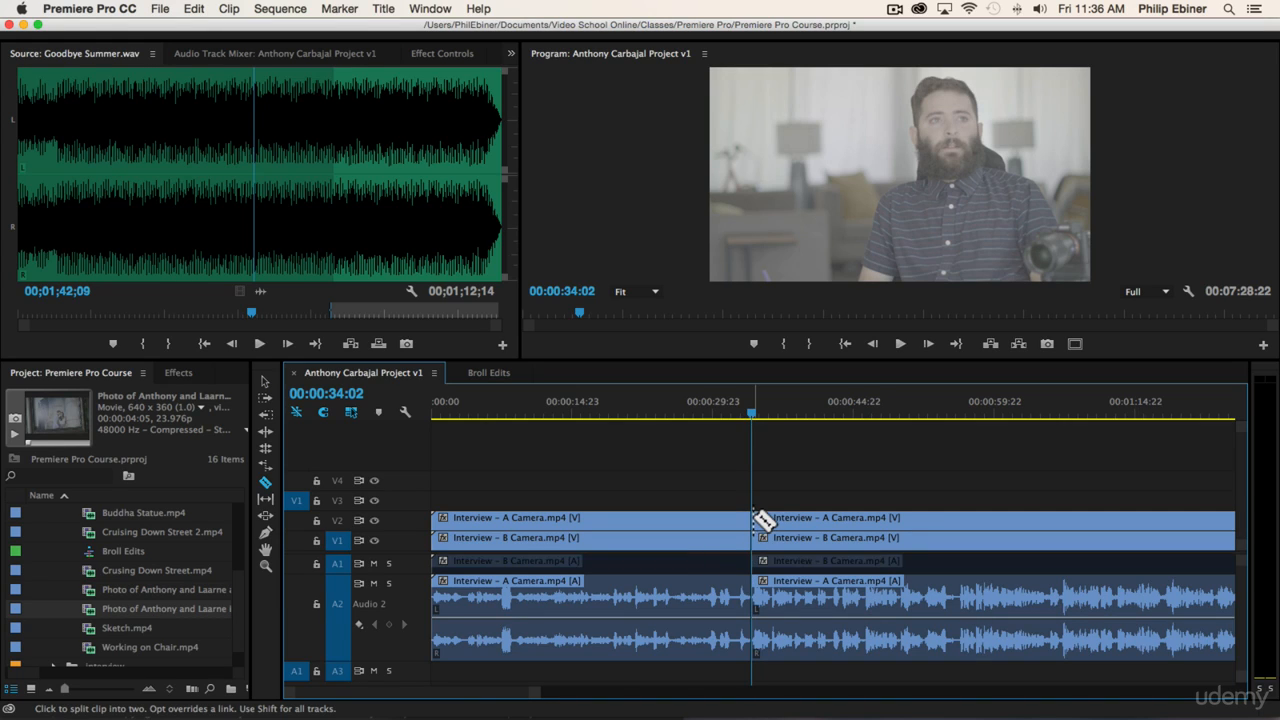
Step: Delete all the interview clips before the cut and close the gap at the start of the sequence
{"action": "key", "text": "v"}
{"action": "left_click_drag", "start_coordinate": [706, 443], "coordinate": [668, 680]}
{"action": "key", "text": "Delete"}
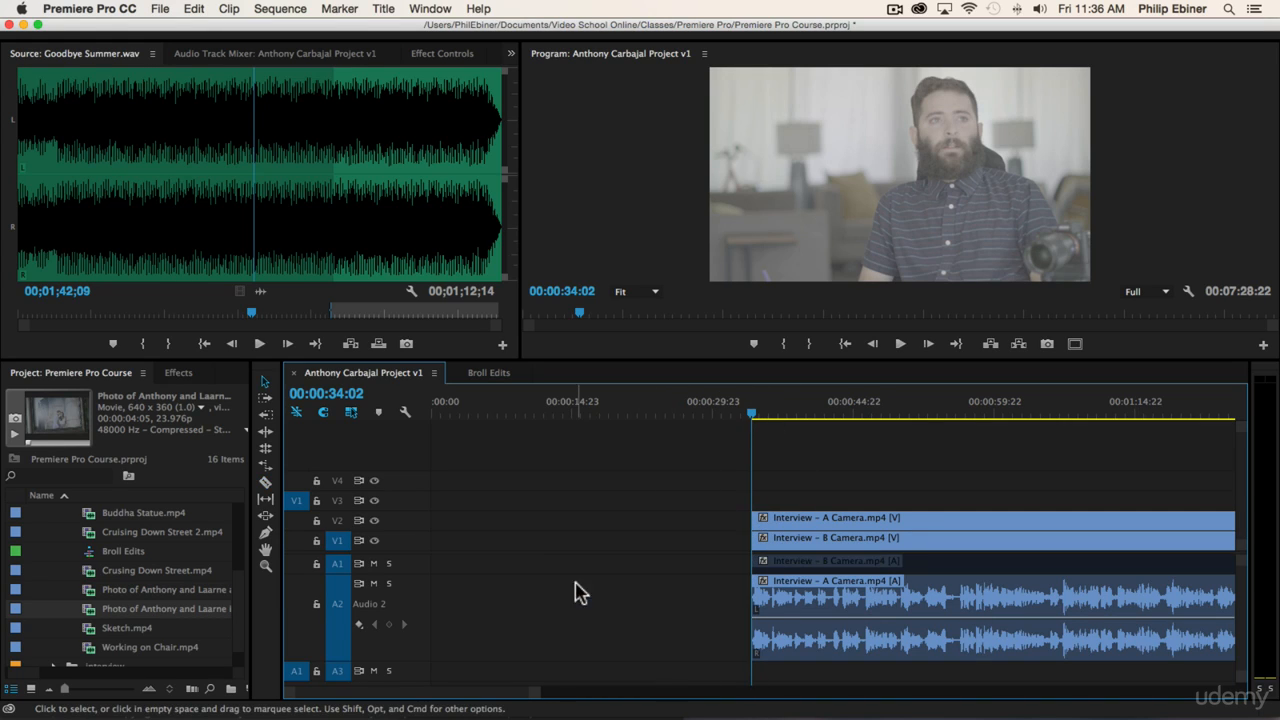
{"action": "left_click", "coordinate": [533, 545]}
{"action": "key", "text": "Delete"}
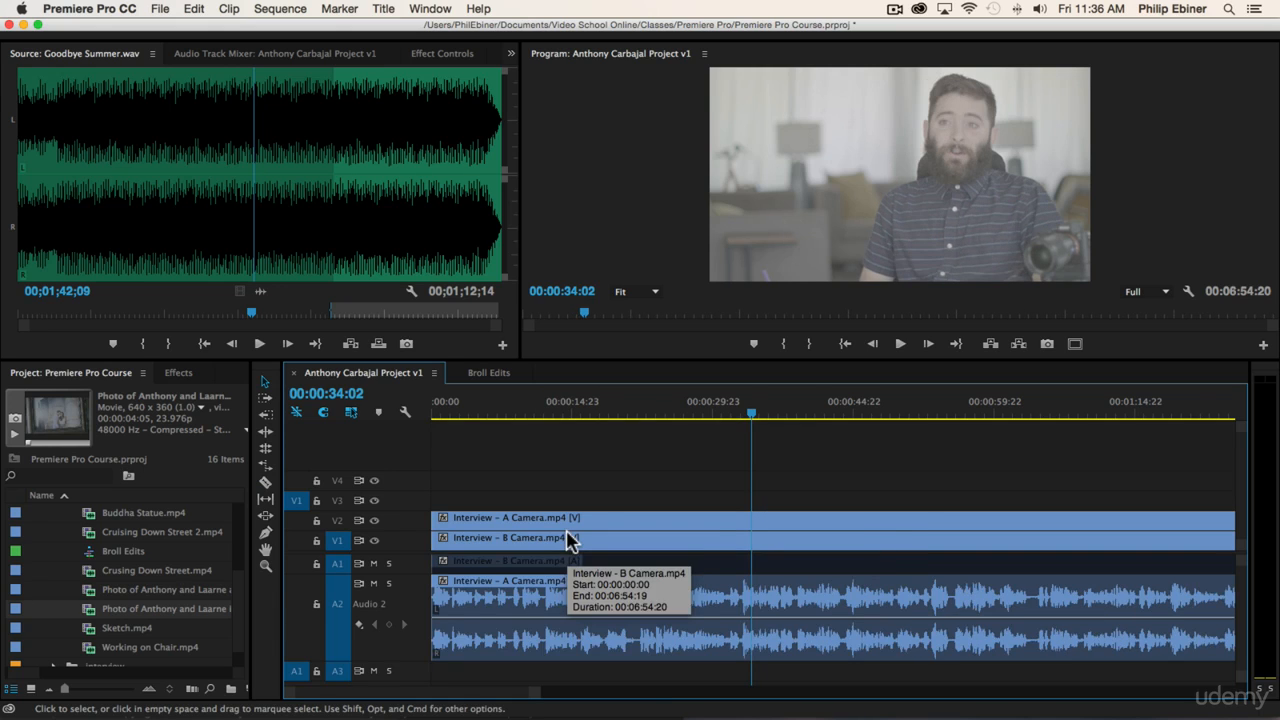
Step: Raise the system volume and play the trimmed interview from the beginning of the sequence
{"action": "key", "text": "Home"}
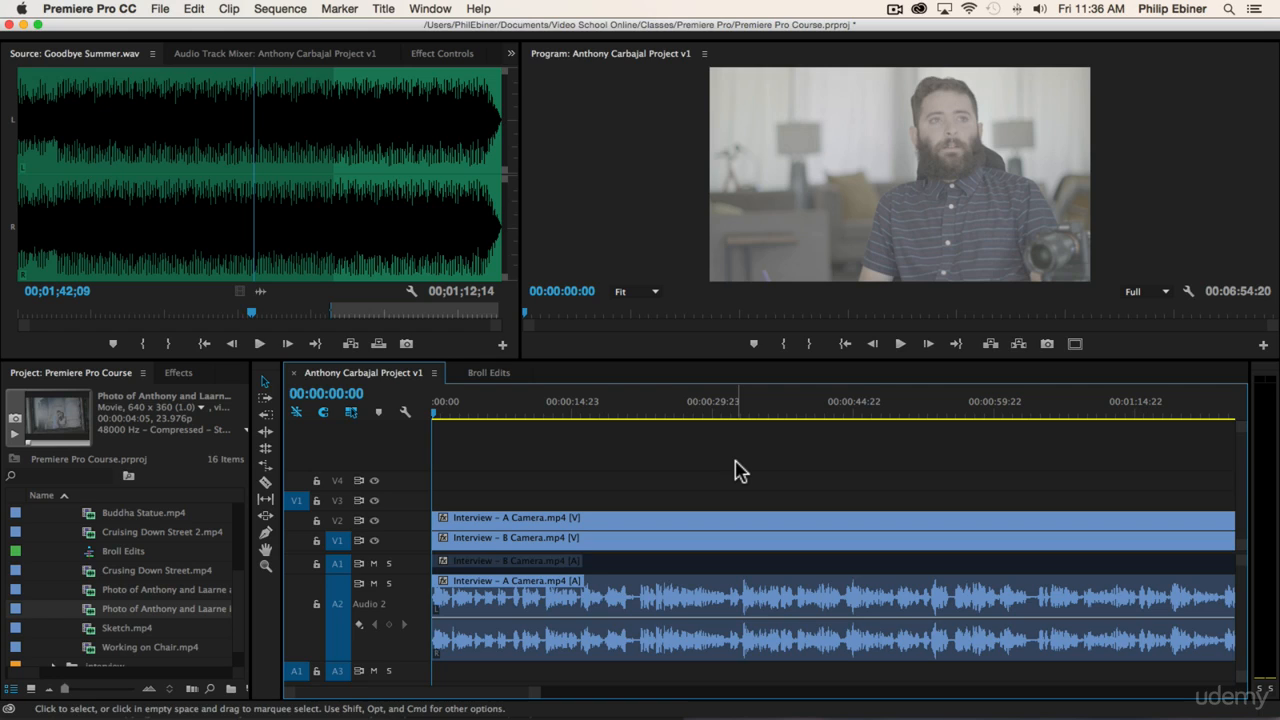
{"action": "key", "text": "XF86AudioRaiseVolume"}
{"action": "key", "text": "XF86AudioRaiseVolume"}
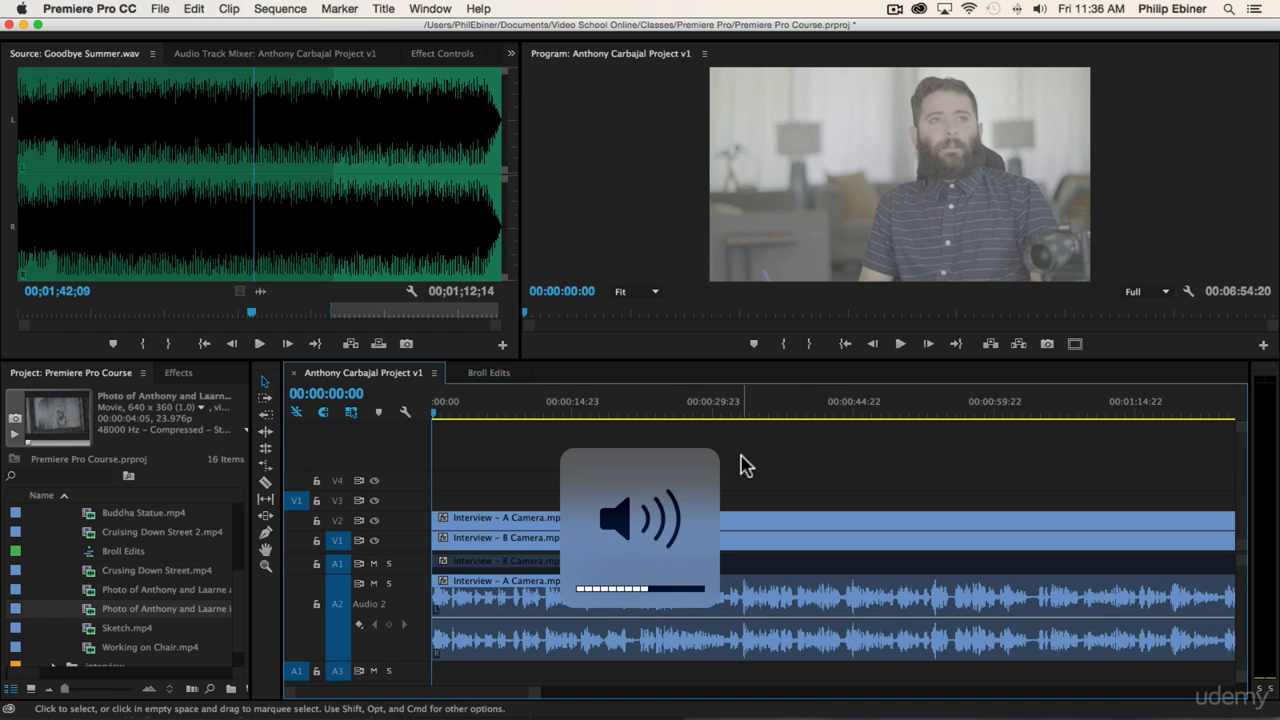
{"action": "key", "text": "XF86AudioRaiseVolume"}
{"action": "key", "text": "space"}
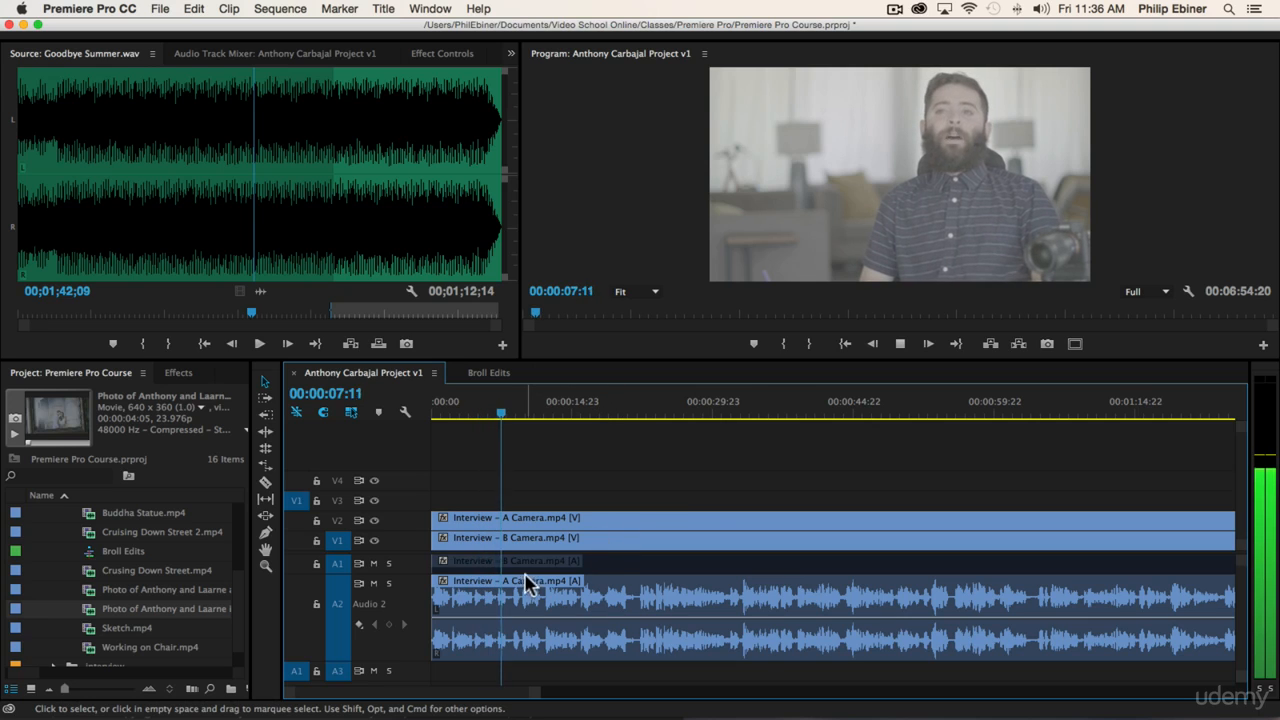
Step: Stop playback at 00:00:08:01 and split the clips on all tracks there
{"action": "key", "text": "space"}
{"action": "key", "text": "c"}
{"action": "left_click", "coordinate": [510, 528], "text": "shift"}
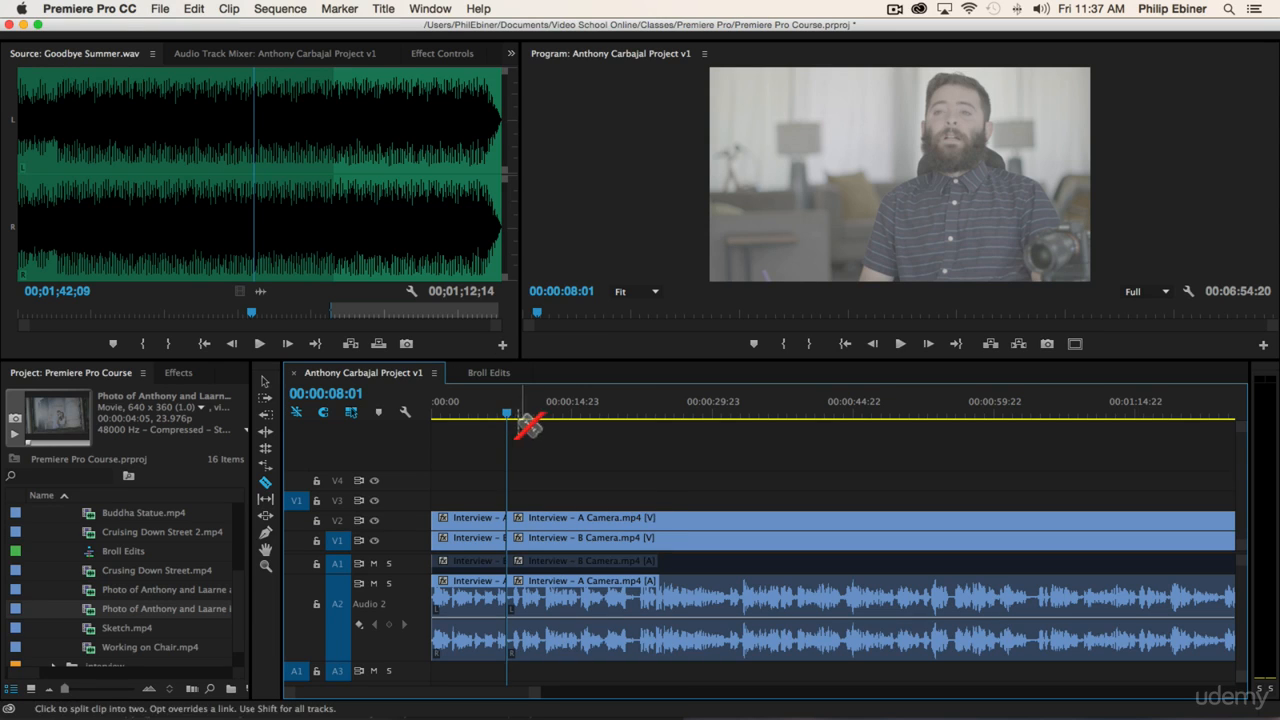
Step: Move the first Interview - A Camera video segment up to track V3 to mark it as a selected sound bite
{"action": "left_click_drag", "start_coordinate": [509, 418], "coordinate": [540, 425]}
{"action": "key", "text": "v"}
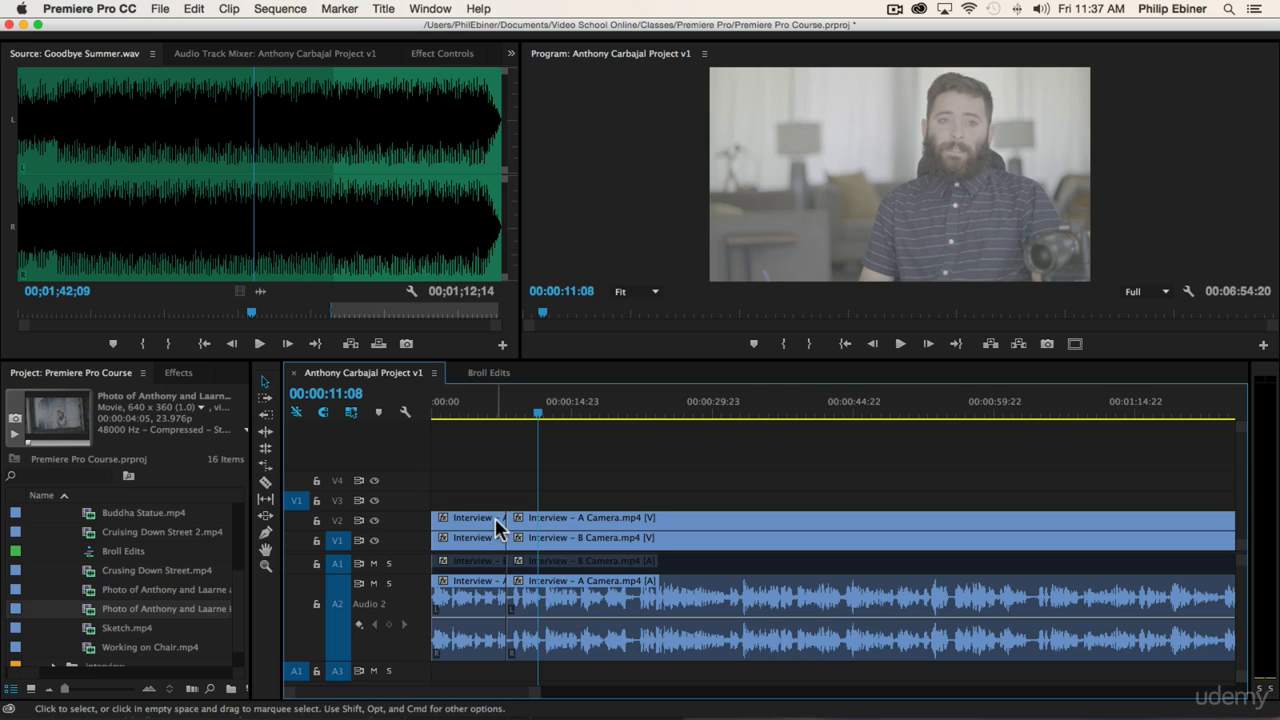
{"action": "left_click", "coordinate": [467, 416]}
{"action": "left_click_drag", "start_coordinate": [480, 517], "coordinate": [476, 513]}
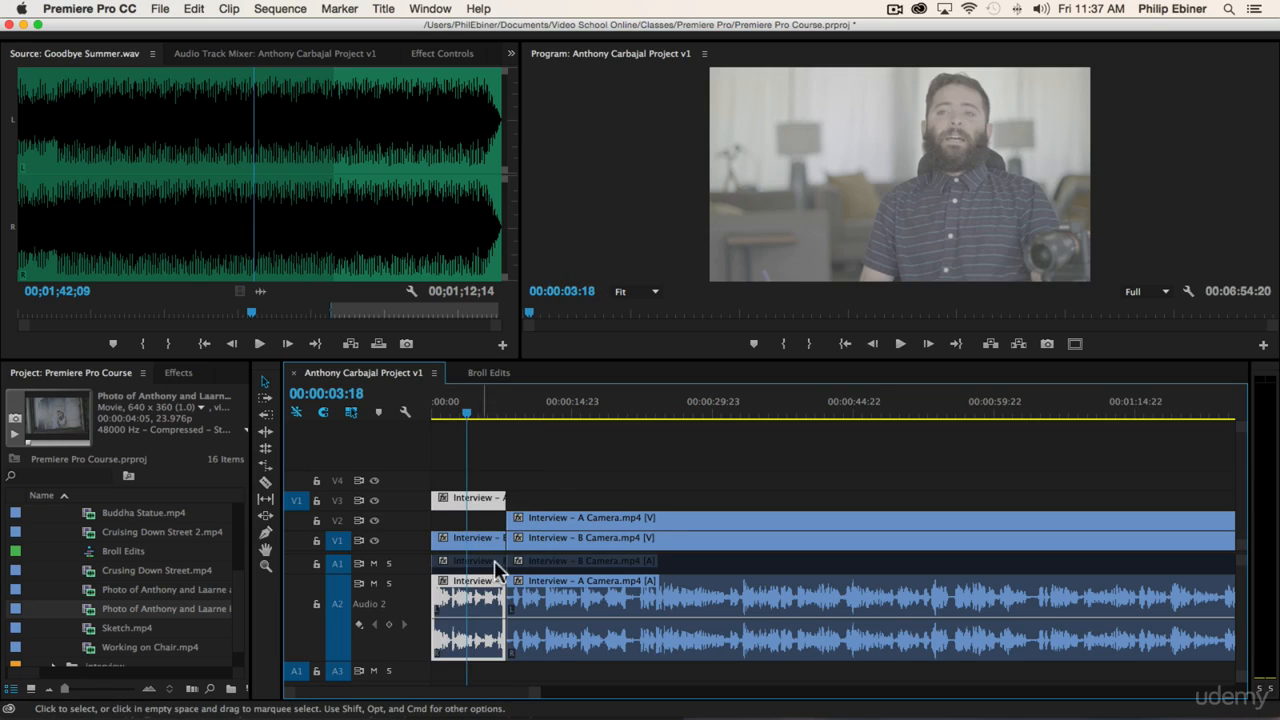
{"action": "scroll", "coordinate": [534, 629], "scroll_direction": "down", "scroll_amount": 1}
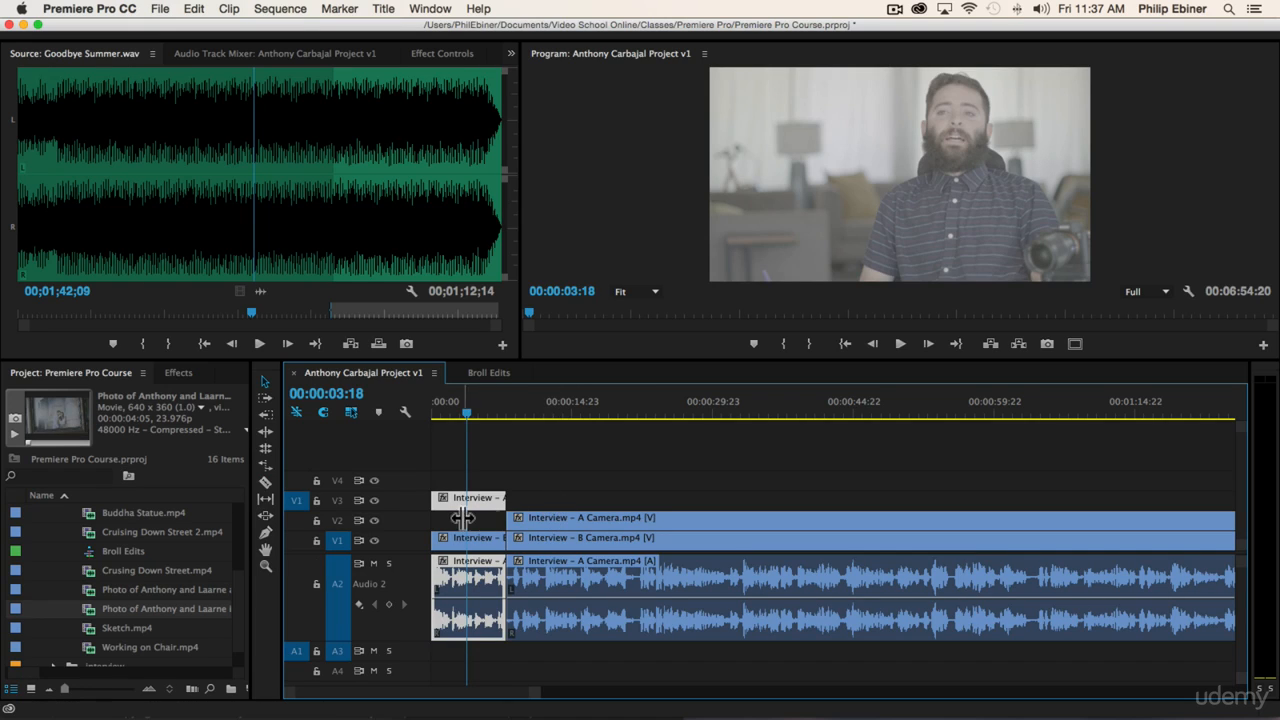
Step: Play the interview on from 00:00:07:04, replay it from 00:00:22:12, and place the playhead at 00:00:24:09
{"action": "left_click", "coordinate": [499, 412]}
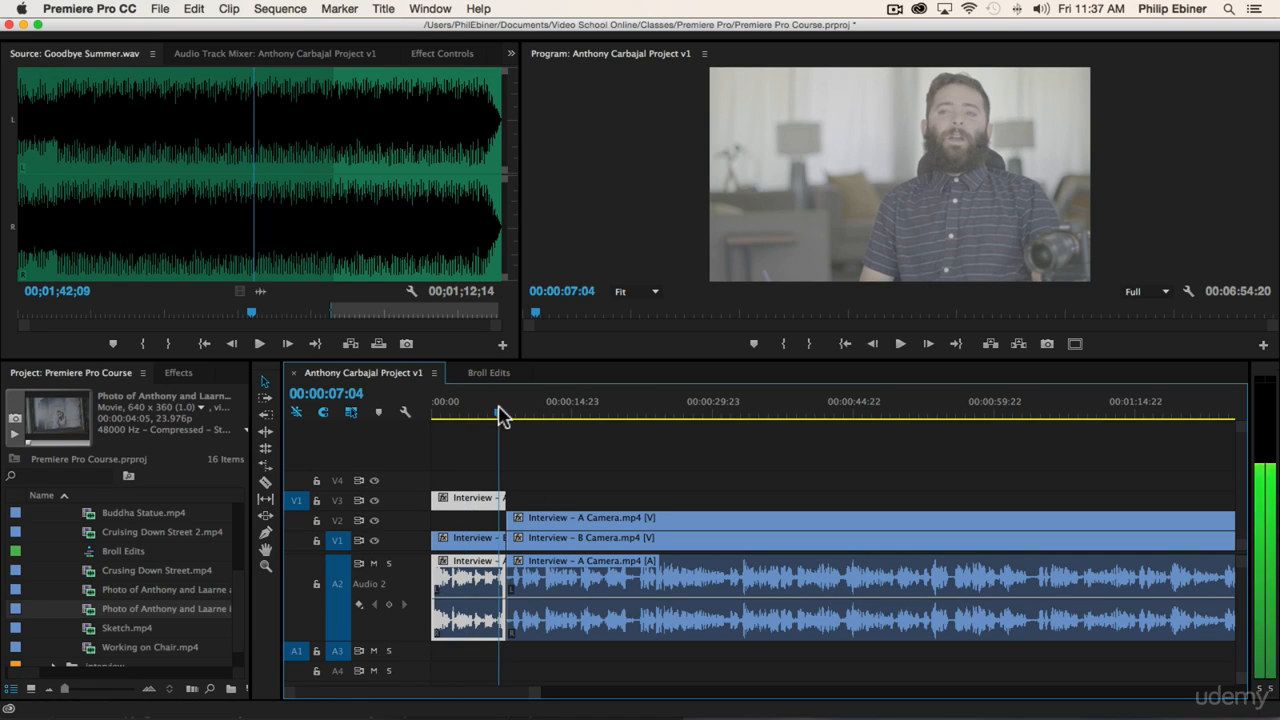
{"action": "key", "text": "space"}
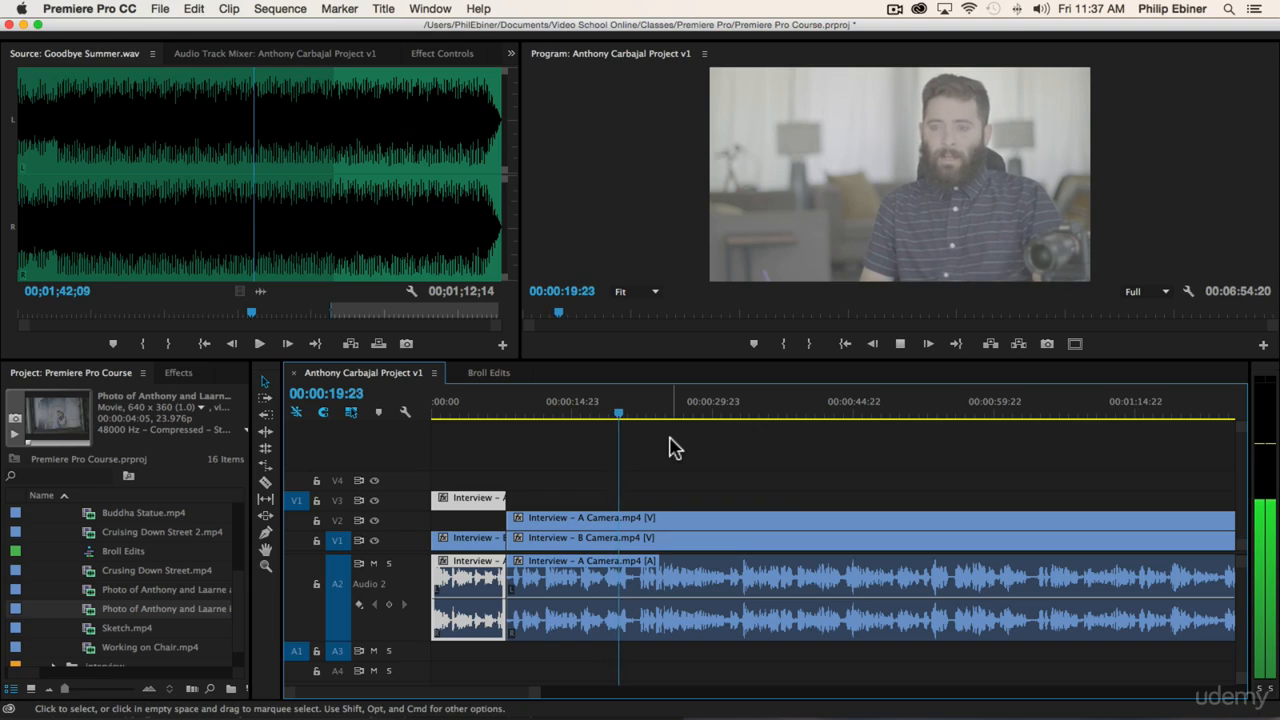
{"action": "key", "text": "space"}
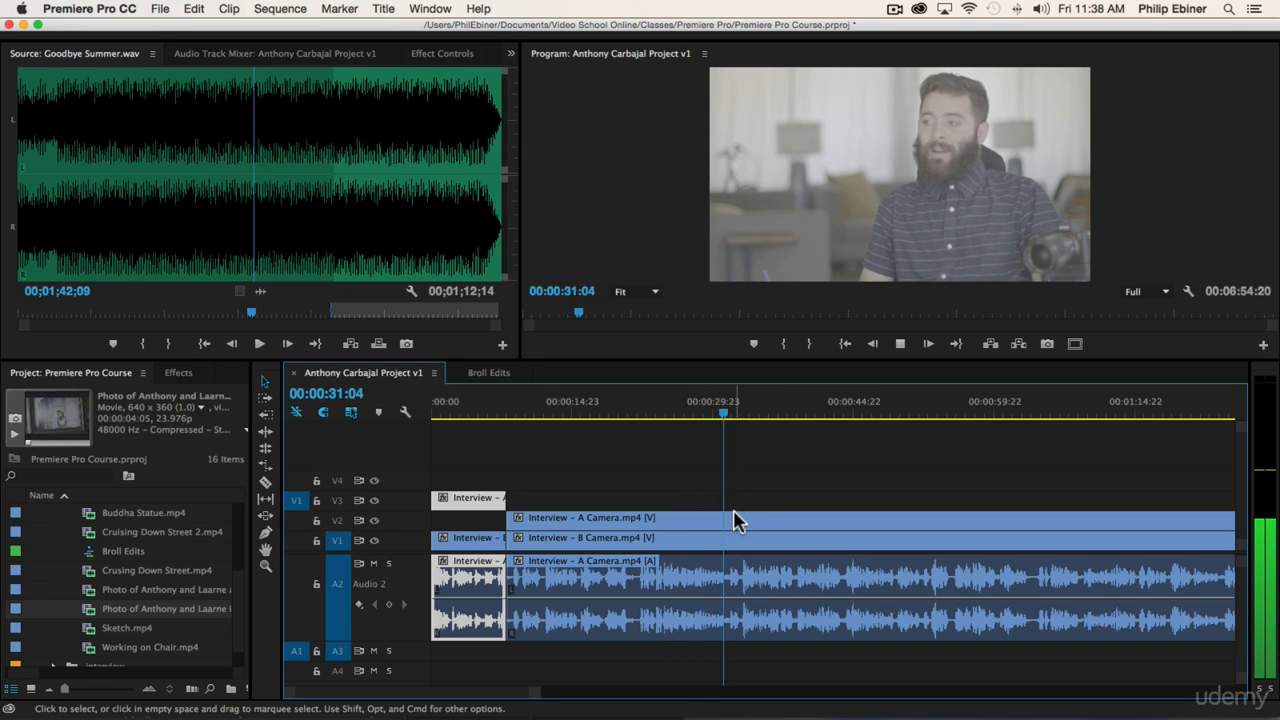
{"action": "key", "text": "space"}
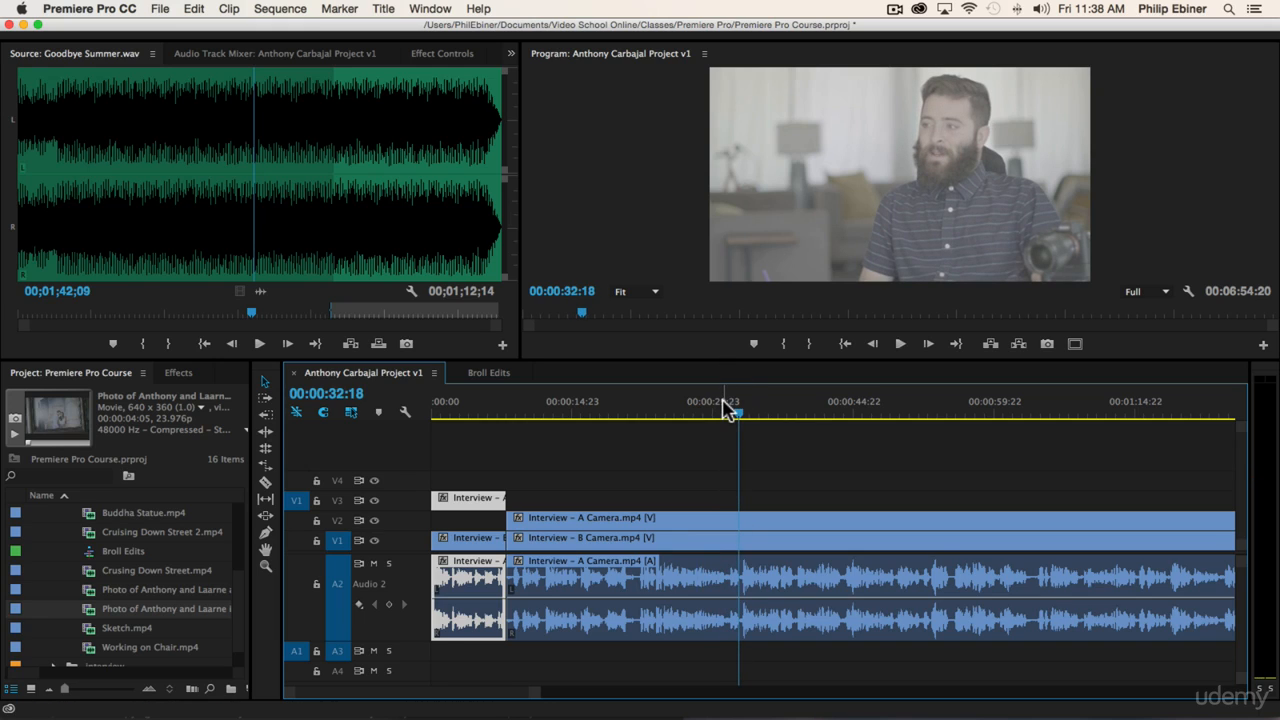
{"action": "left_click", "coordinate": [642, 413]}
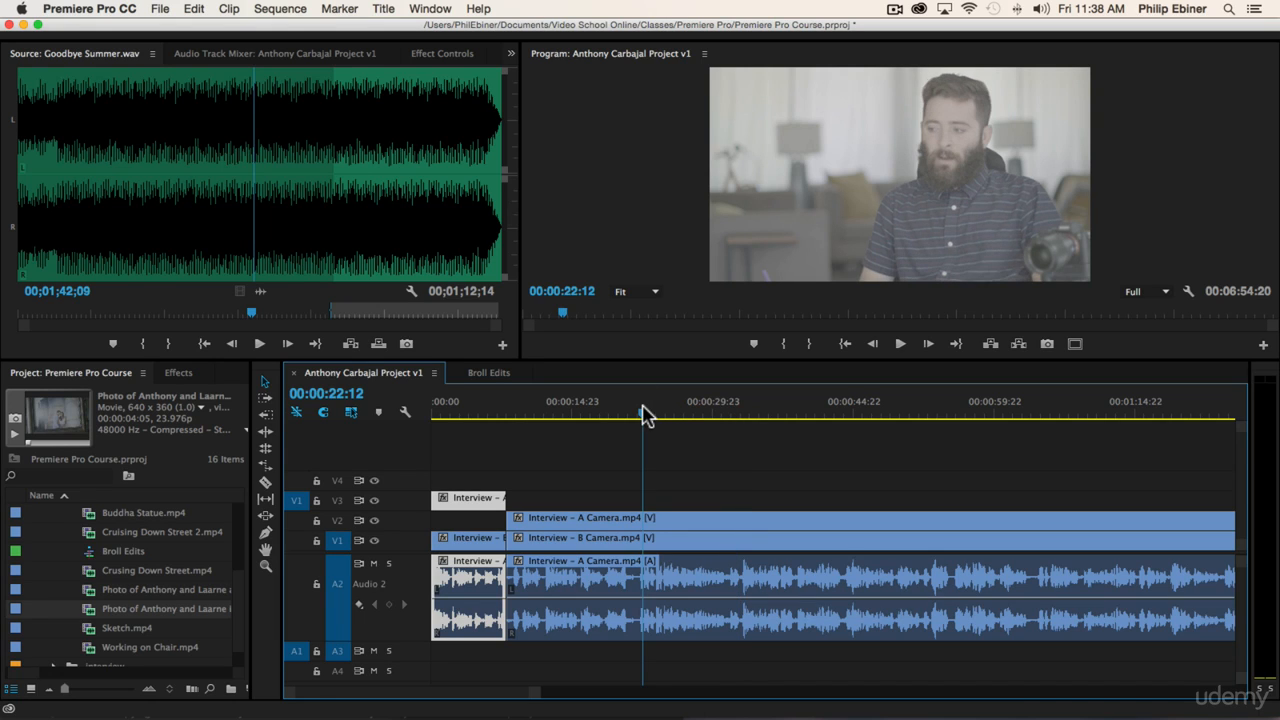
{"action": "key", "text": "space"}
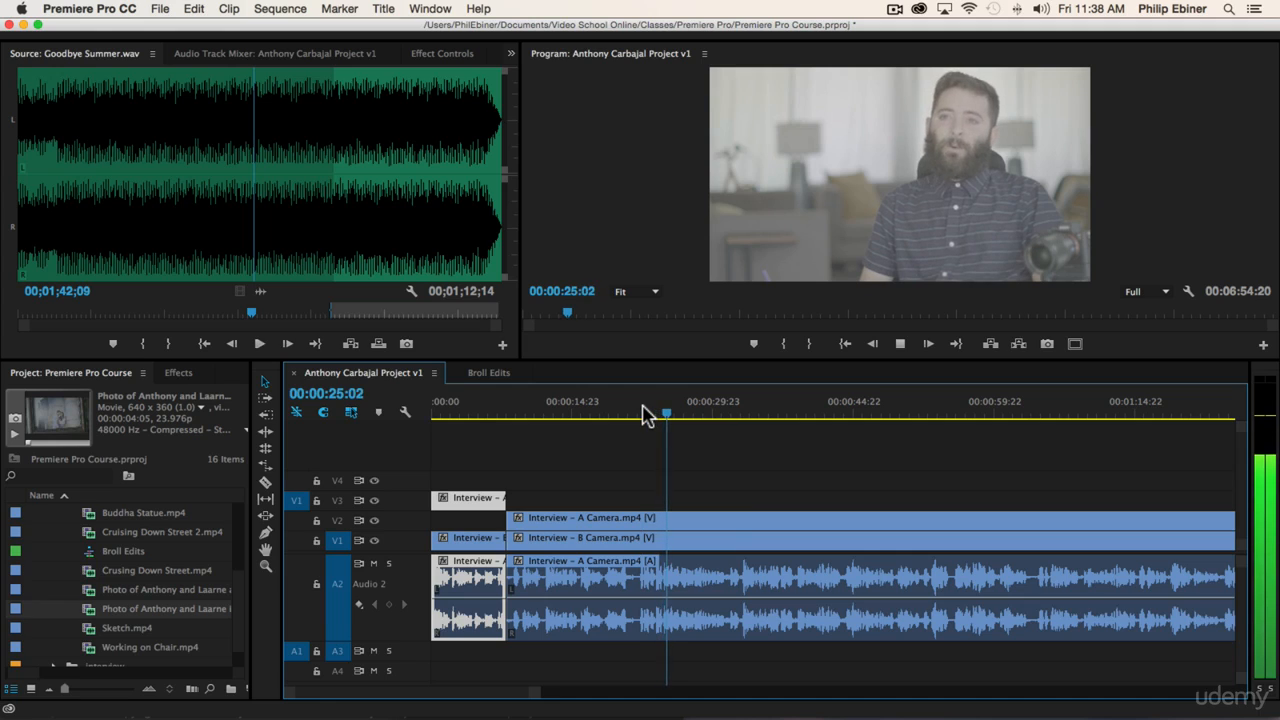
{"action": "key", "text": "space"}
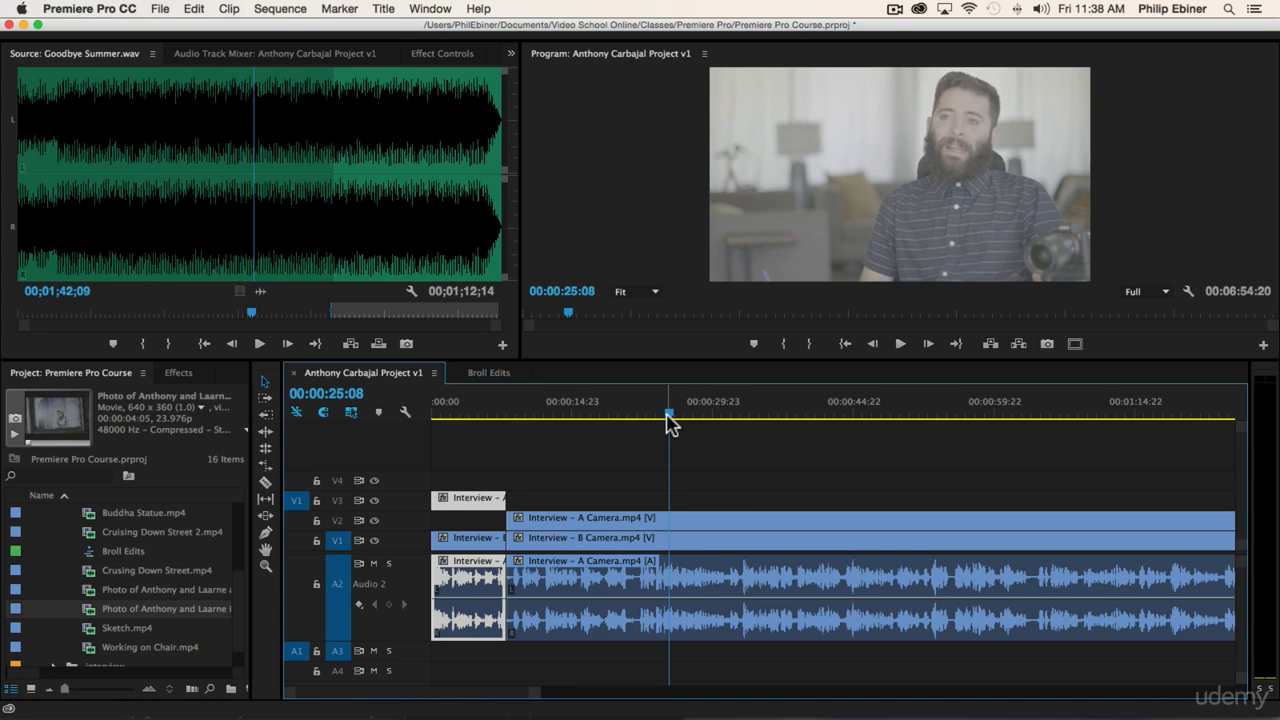
{"action": "left_click_drag", "start_coordinate": [668, 424], "coordinate": [660, 424]}
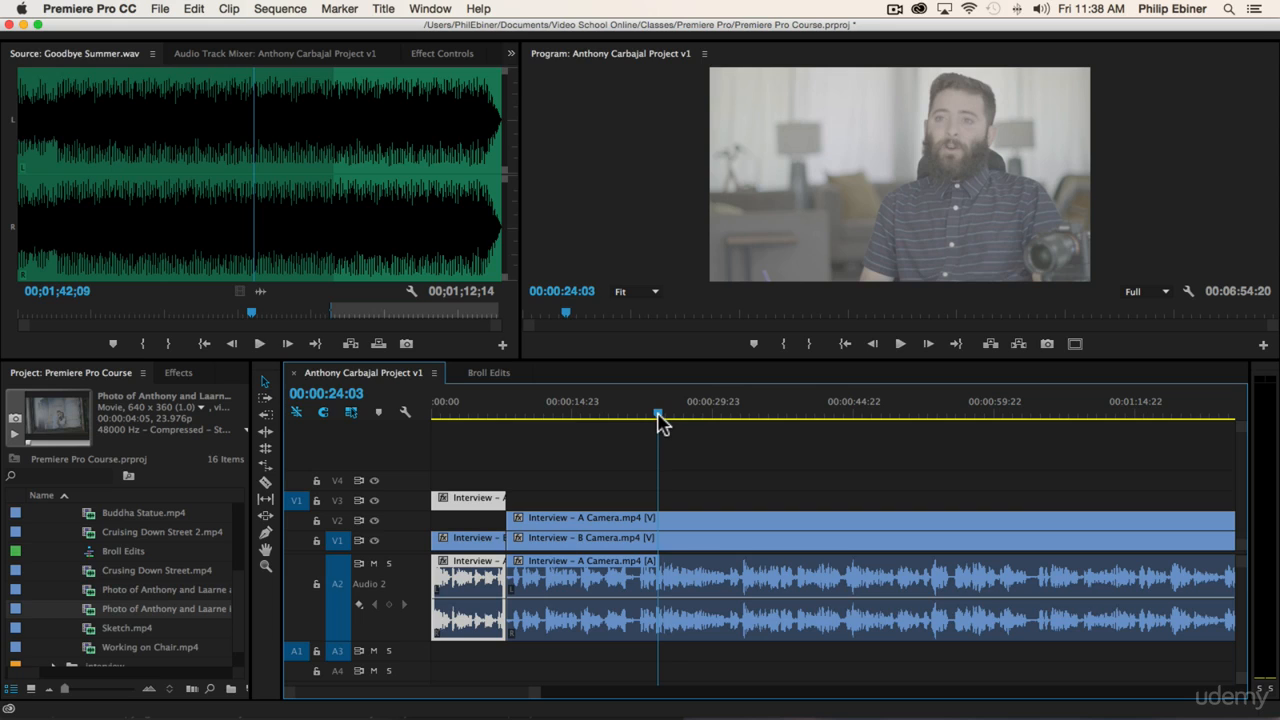
{"action": "left_click_drag", "start_coordinate": [659, 422], "coordinate": [662, 424]}
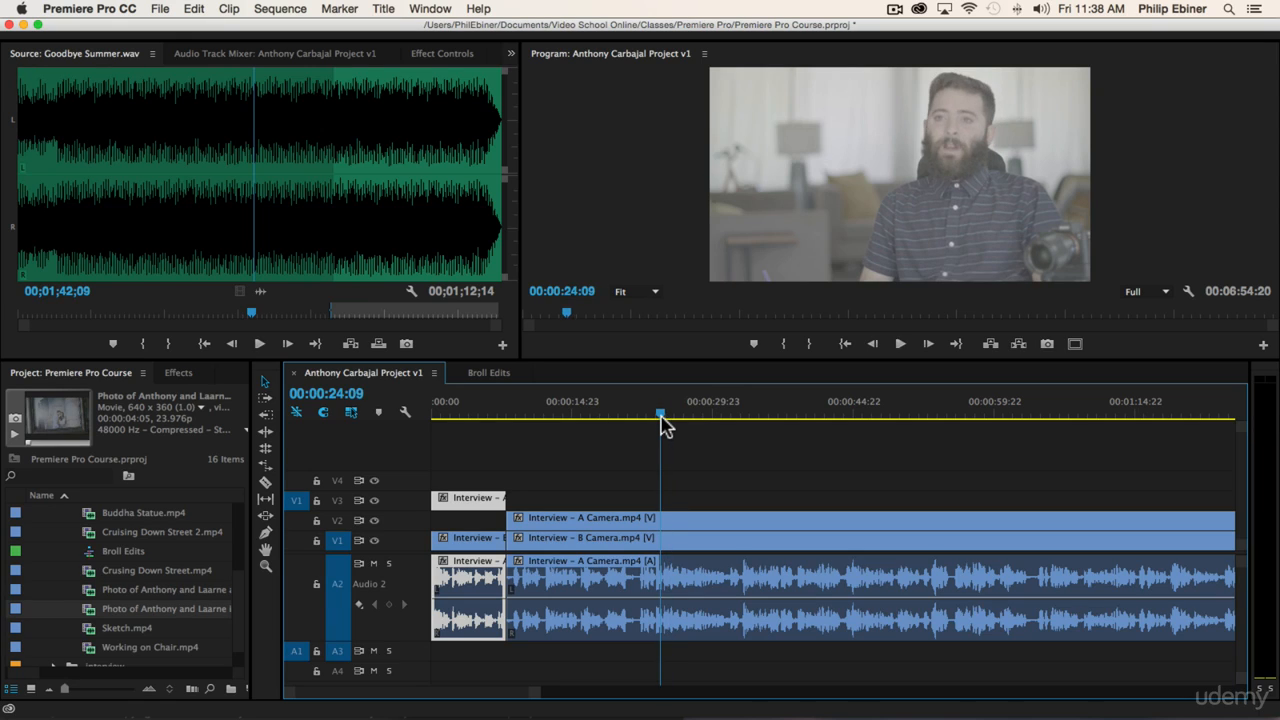
Step: Review the passage from 00:00:24:09 in close-up, playing it forward and backward and stopping at 00:00:29:03
{"action": "key", "text": "equal"}
{"action": "key", "text": "equal"}
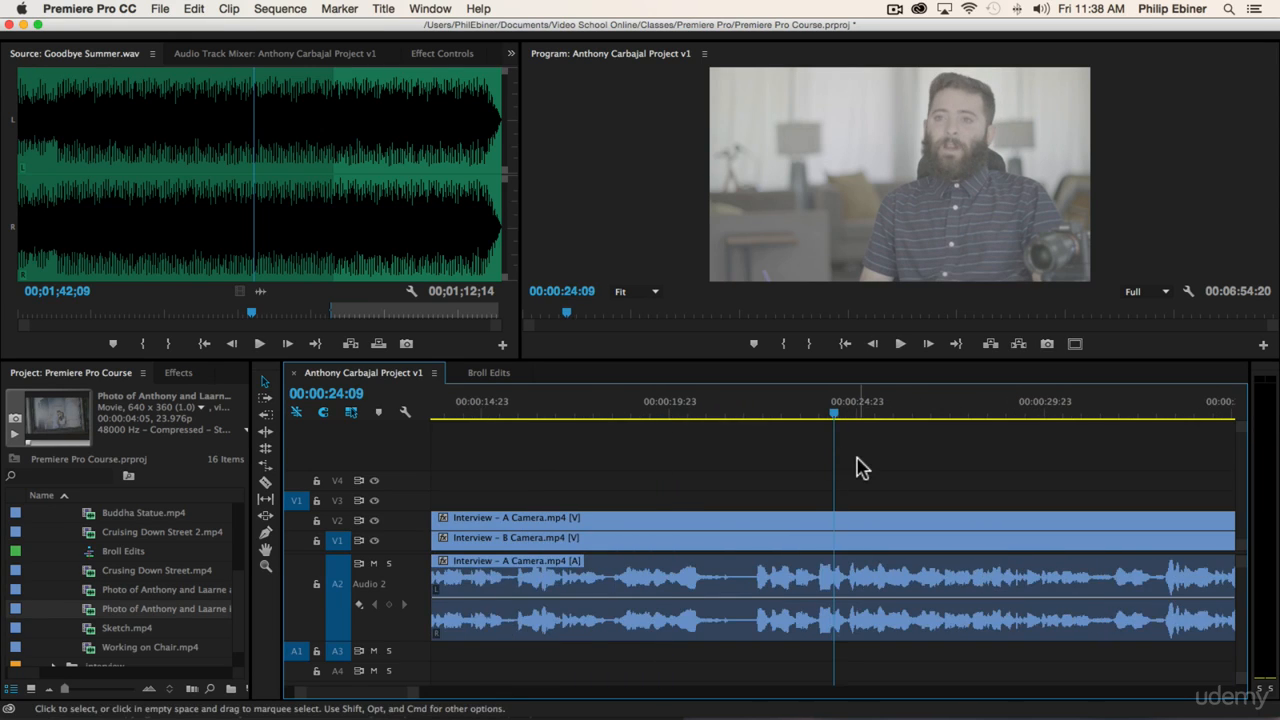
{"action": "scroll", "coordinate": [857, 468], "scroll_direction": "right", "scroll_amount": 2}
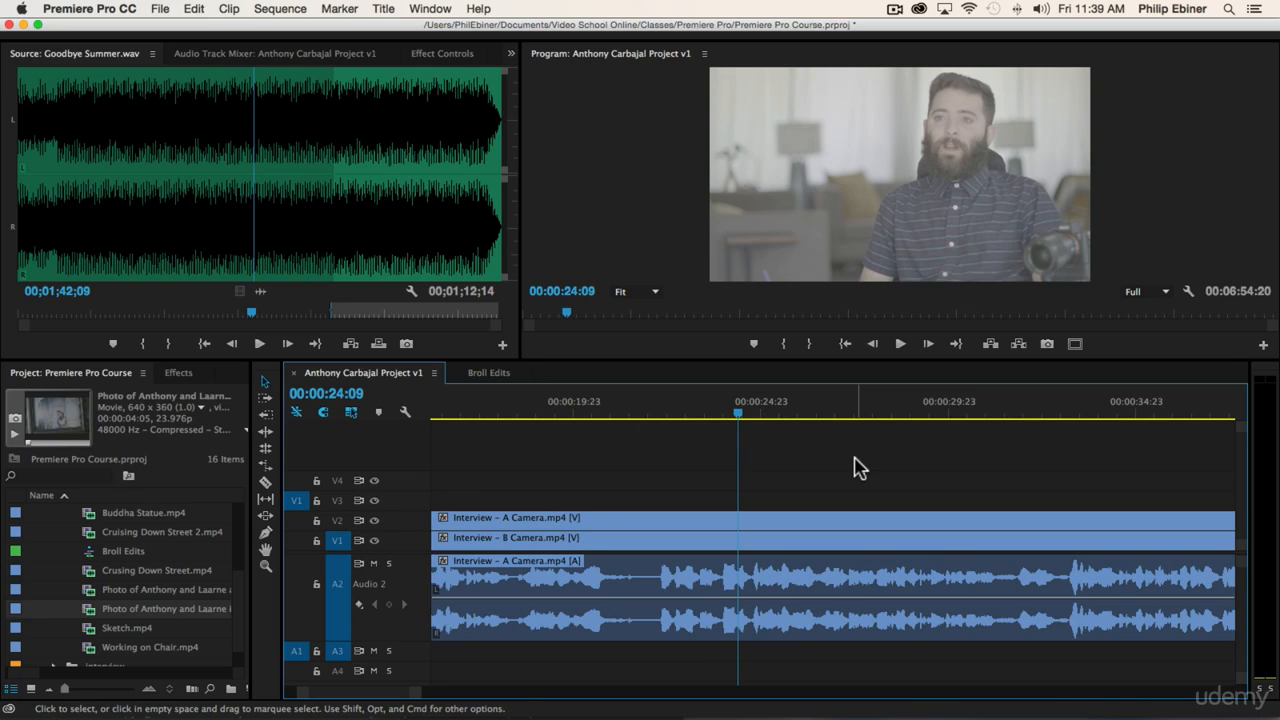
{"action": "key", "text": "space"}
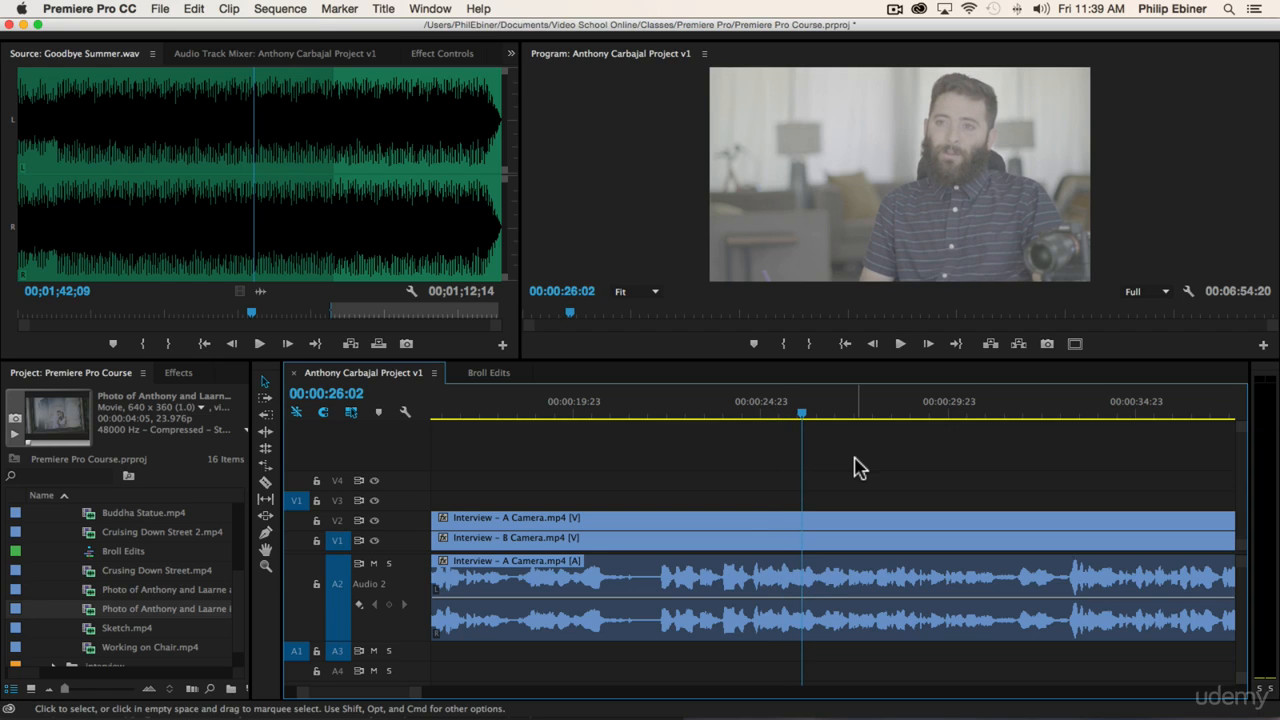
{"action": "key", "text": "j"}
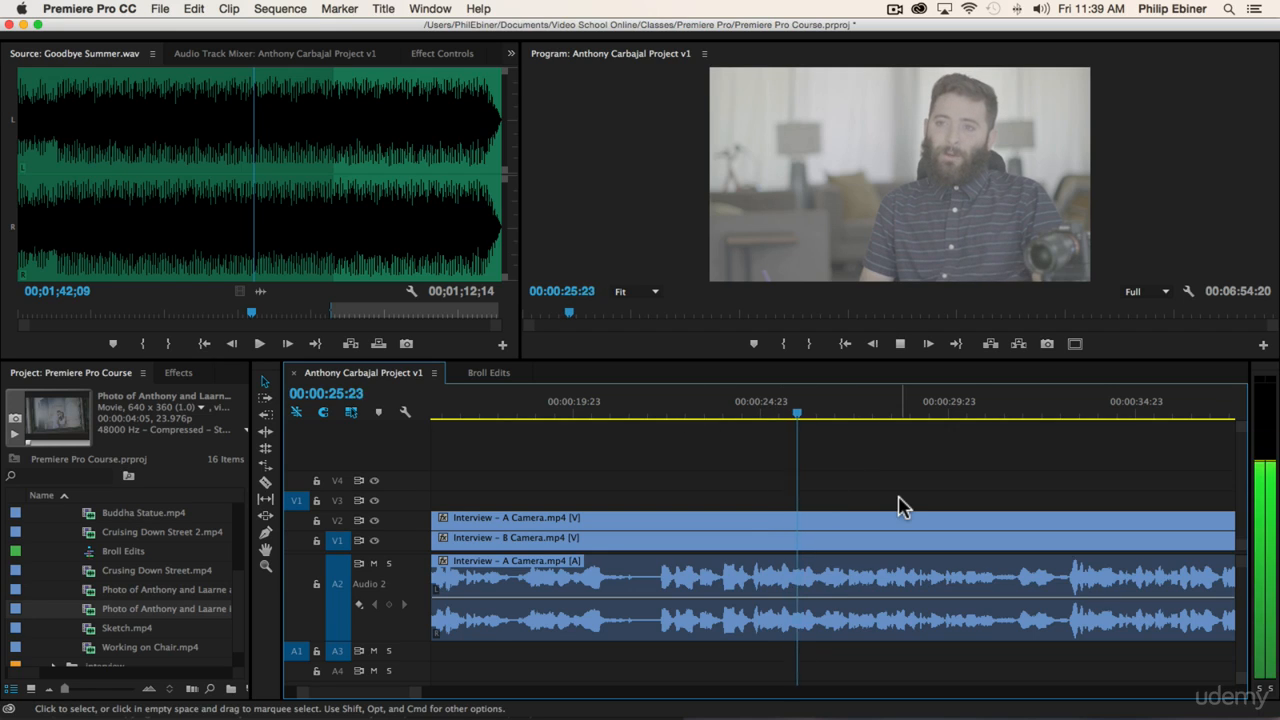
{"action": "key", "text": "k"}
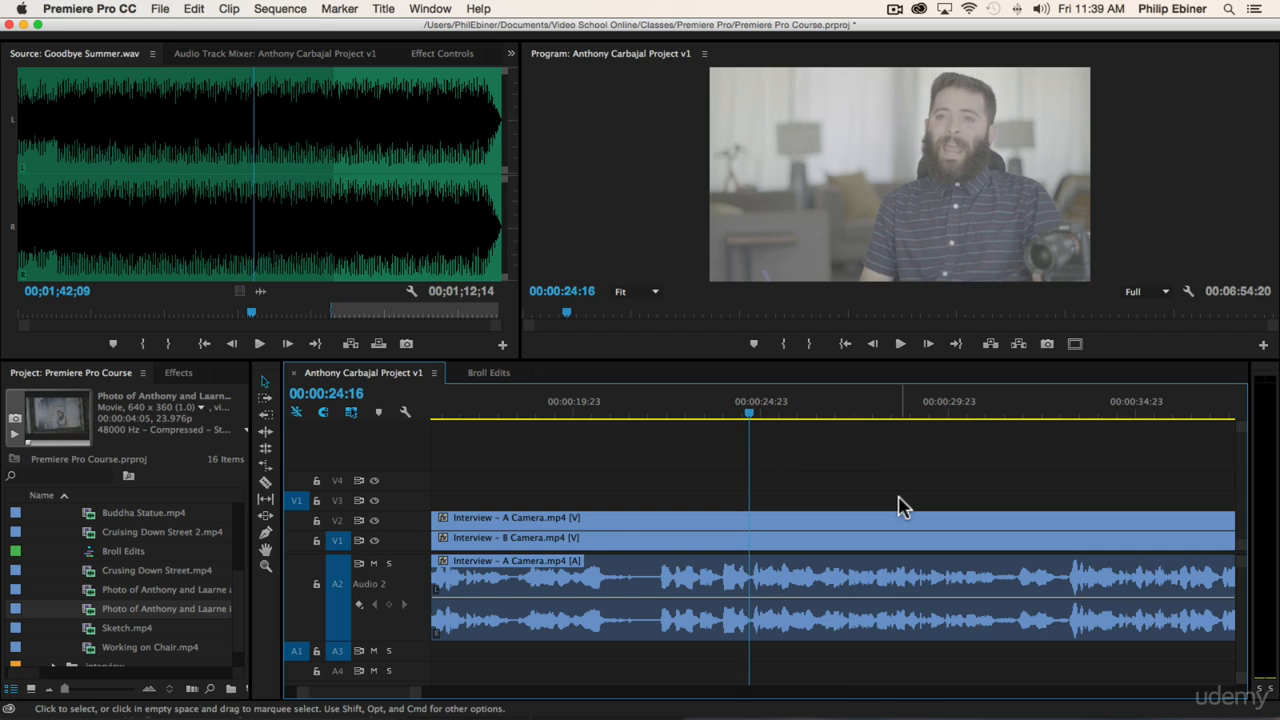
{"action": "key", "text": "l"}
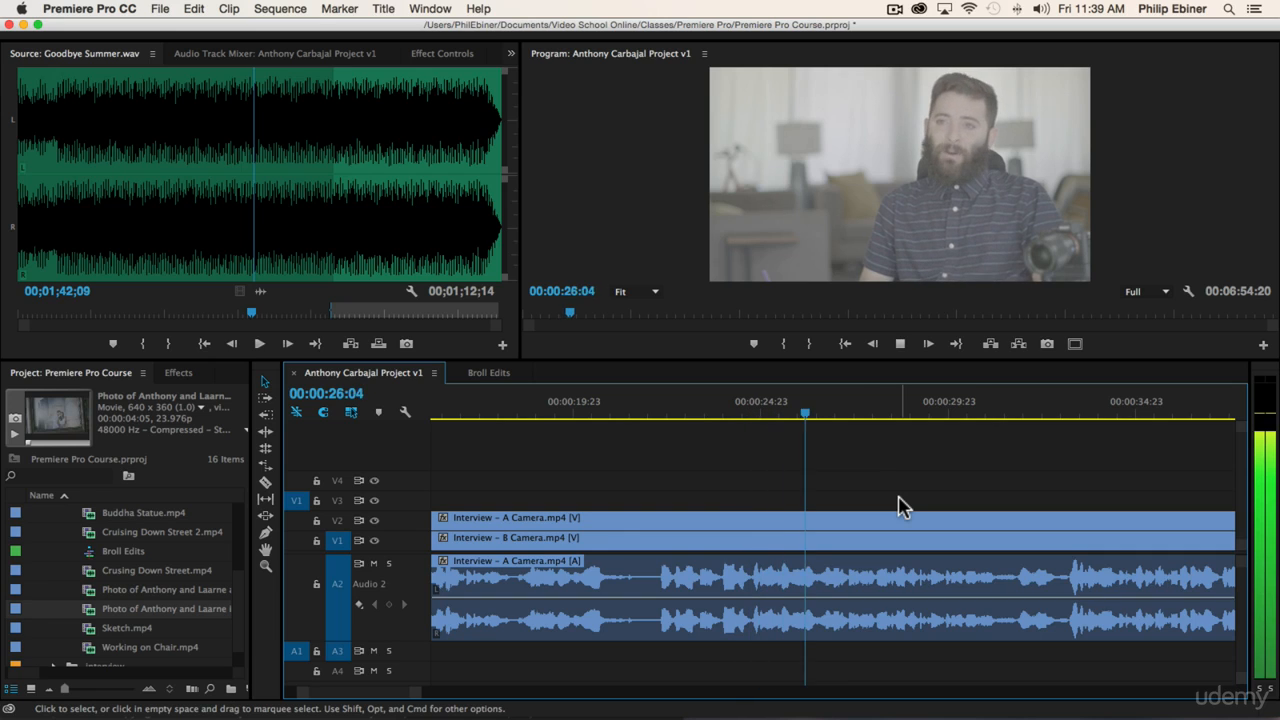
{"action": "key", "text": "k"}
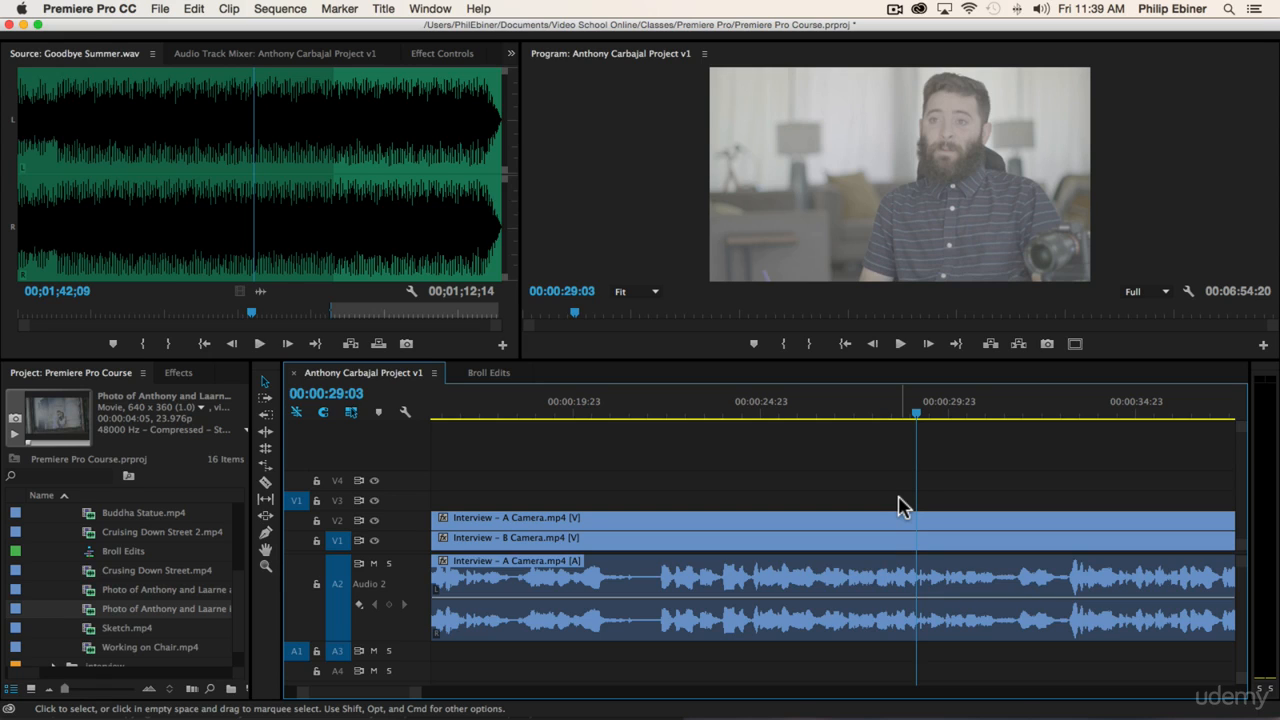
Step: Replay the passage from 00:00:22:22 and again from just before 00:00:25:00 to find where the sound bite starts, stopping at 00:00:24:16
{"action": "key", "text": "j"}
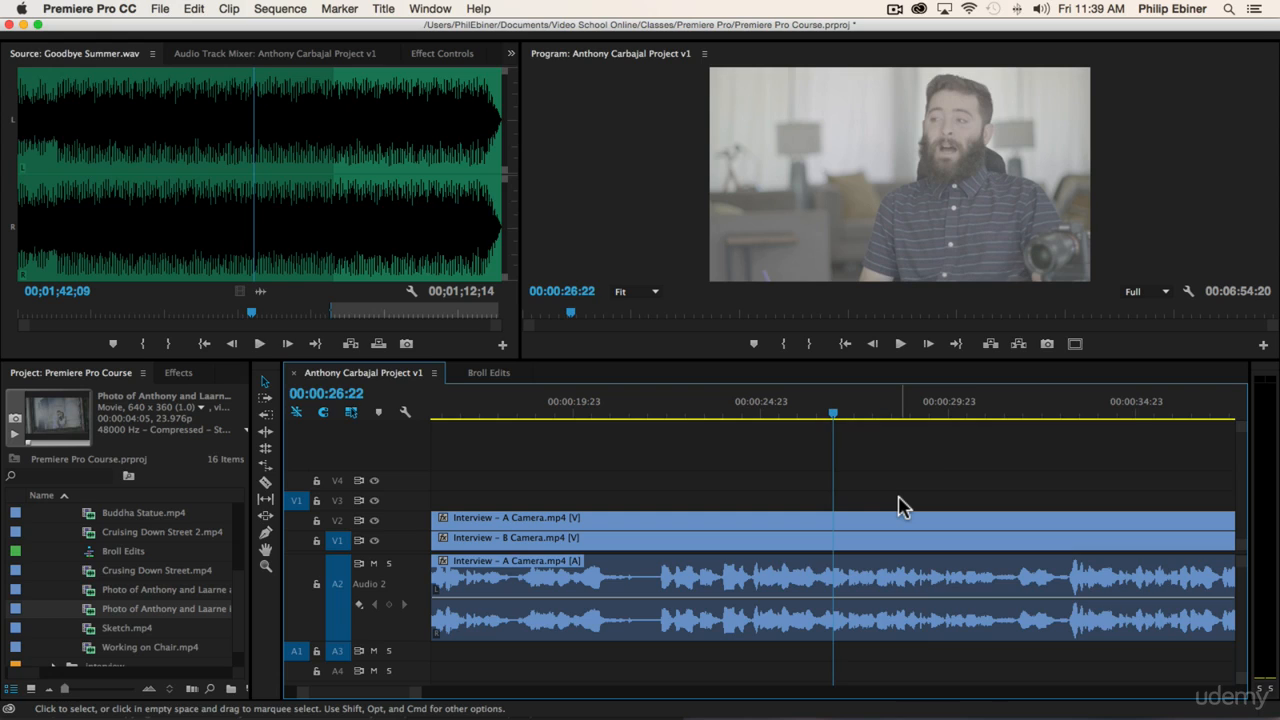
{"action": "left_click", "coordinate": [684, 410]}
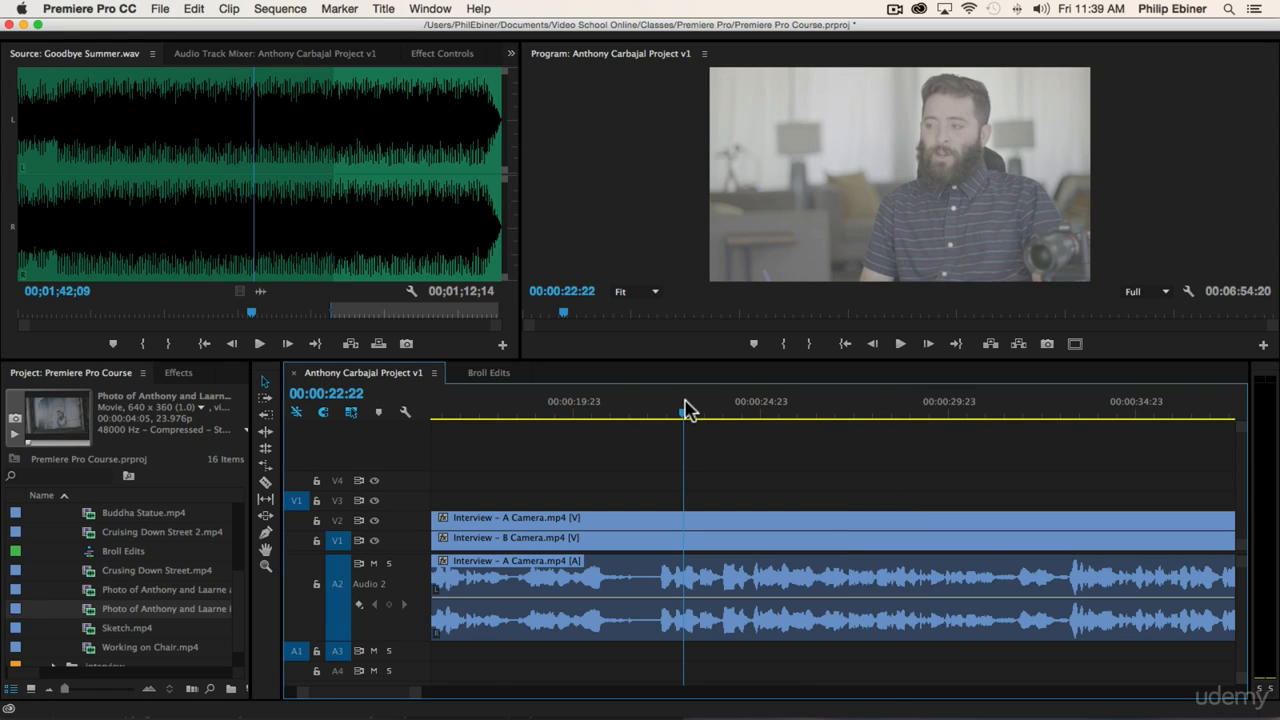
{"action": "key", "text": "space"}
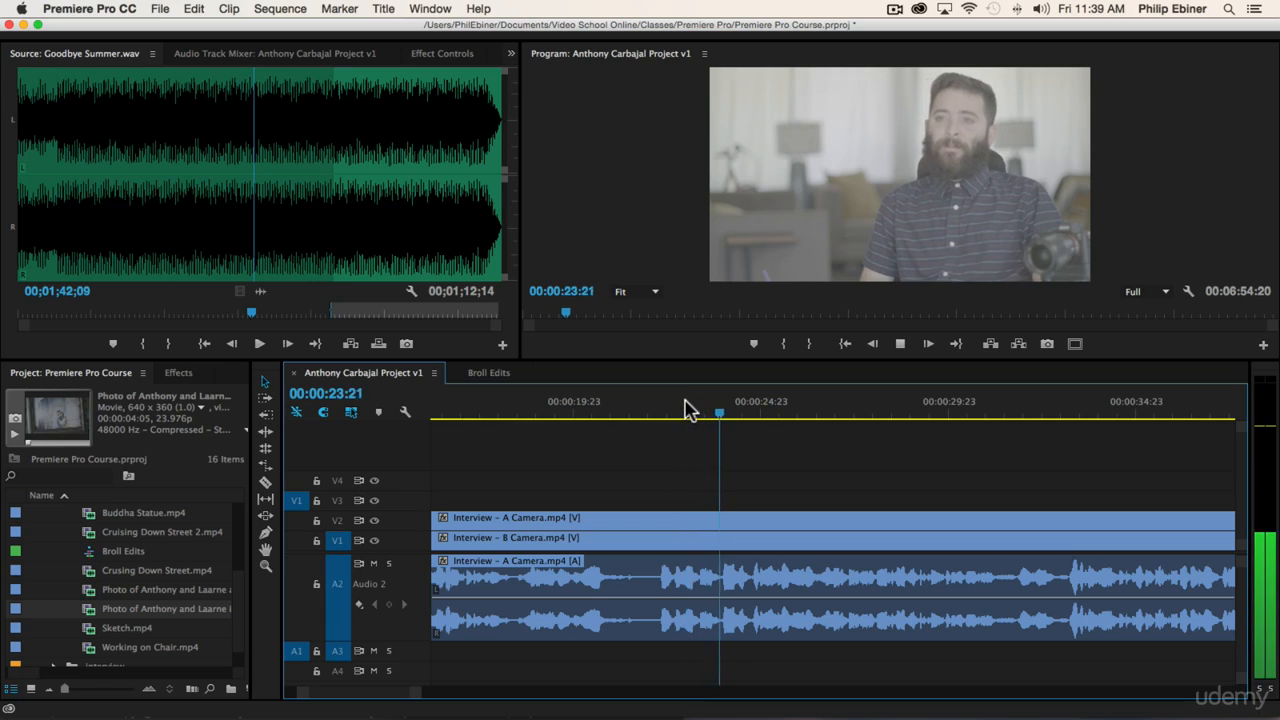
{"action": "key", "text": "space"}
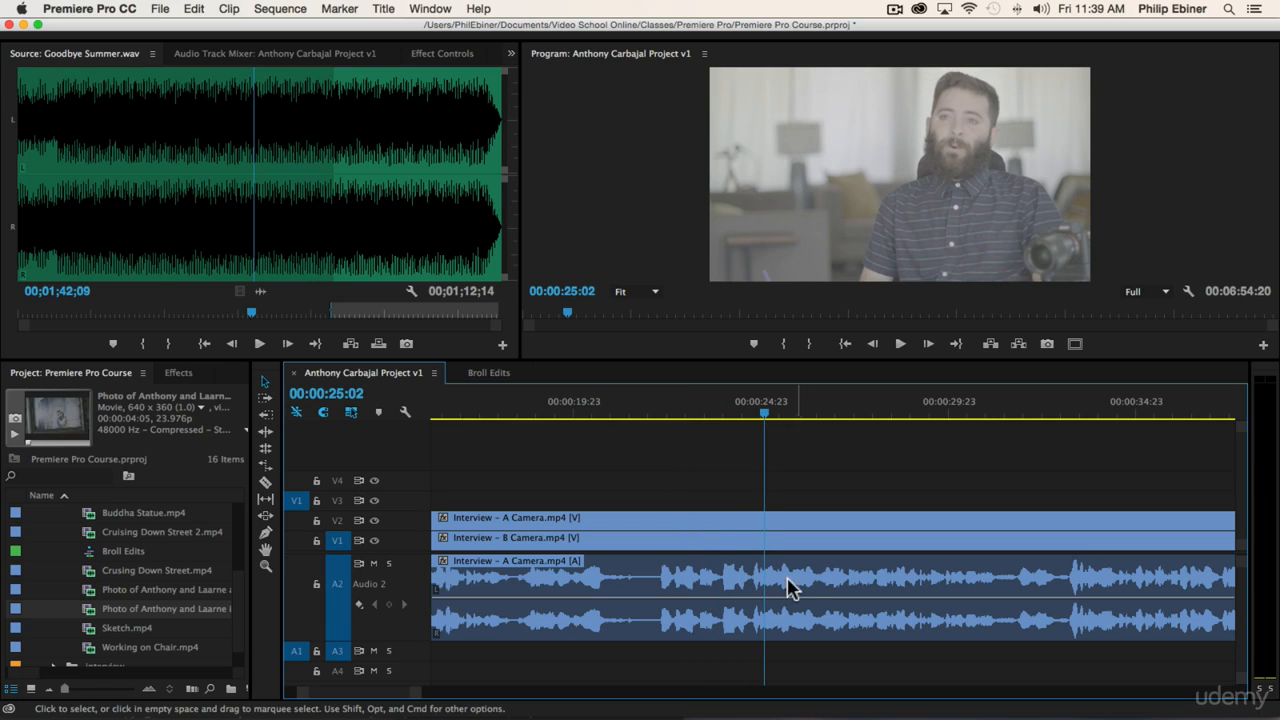
{"action": "left_click", "coordinate": [753, 414]}
{"action": "key", "text": "space"}
{"action": "key", "text": "space"}
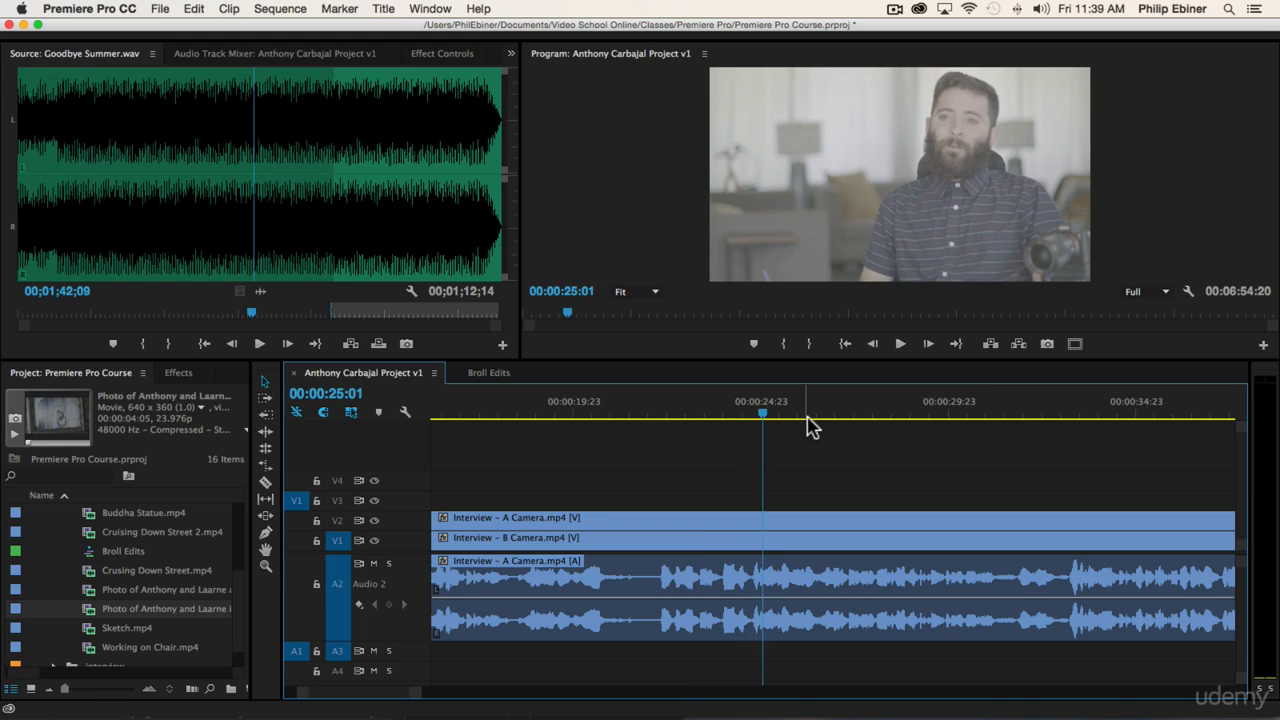
{"action": "key", "text": "space"}
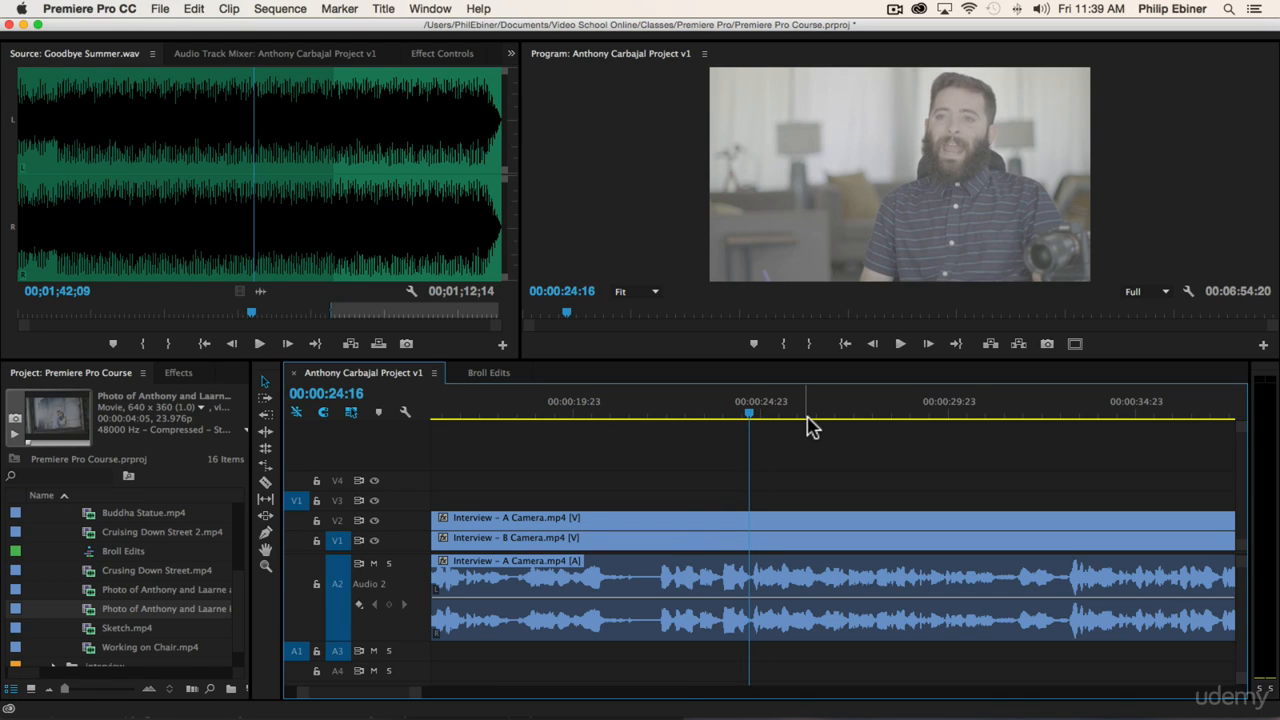
Step: Fine-tune the playhead frame by frame to 00:00:24:17 and split the clips on all tracks there
{"action": "key", "text": "Right"}
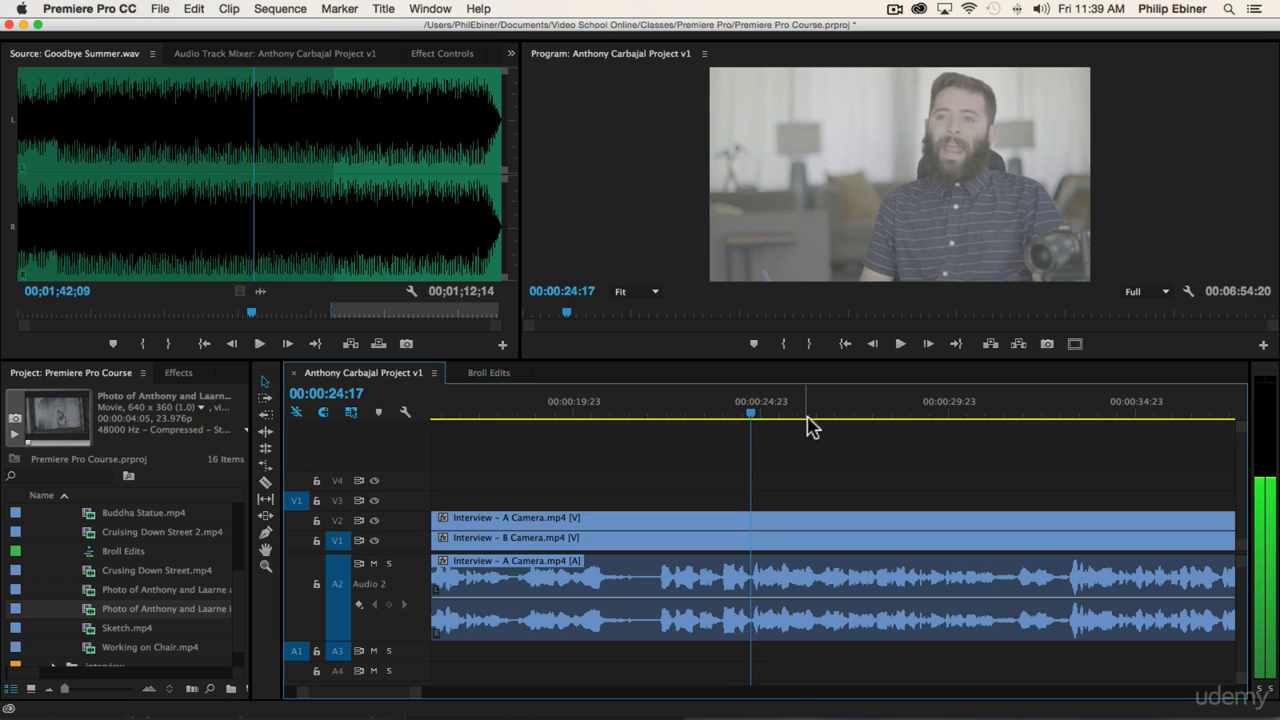
{"action": "key", "text": "Left"}
{"action": "key", "text": "Right"}
{"action": "key", "text": "Right"}
{"action": "key", "text": "Left"}
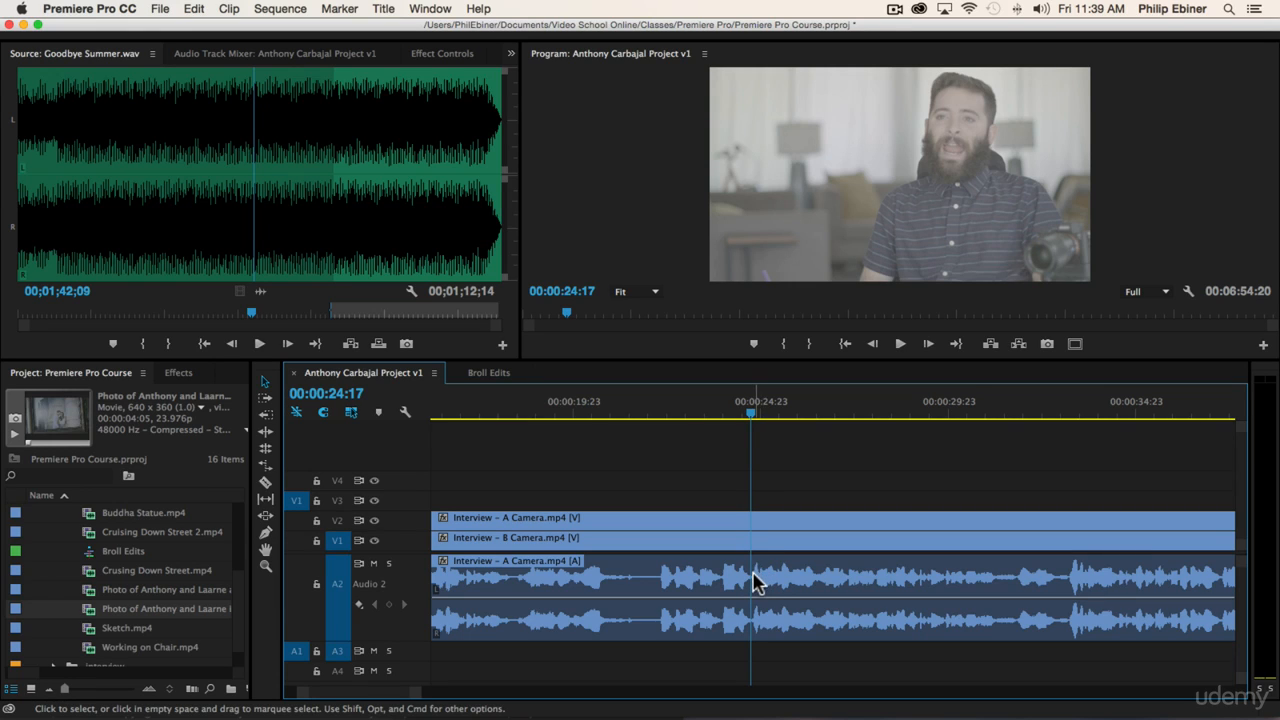
{"action": "key", "text": "c"}
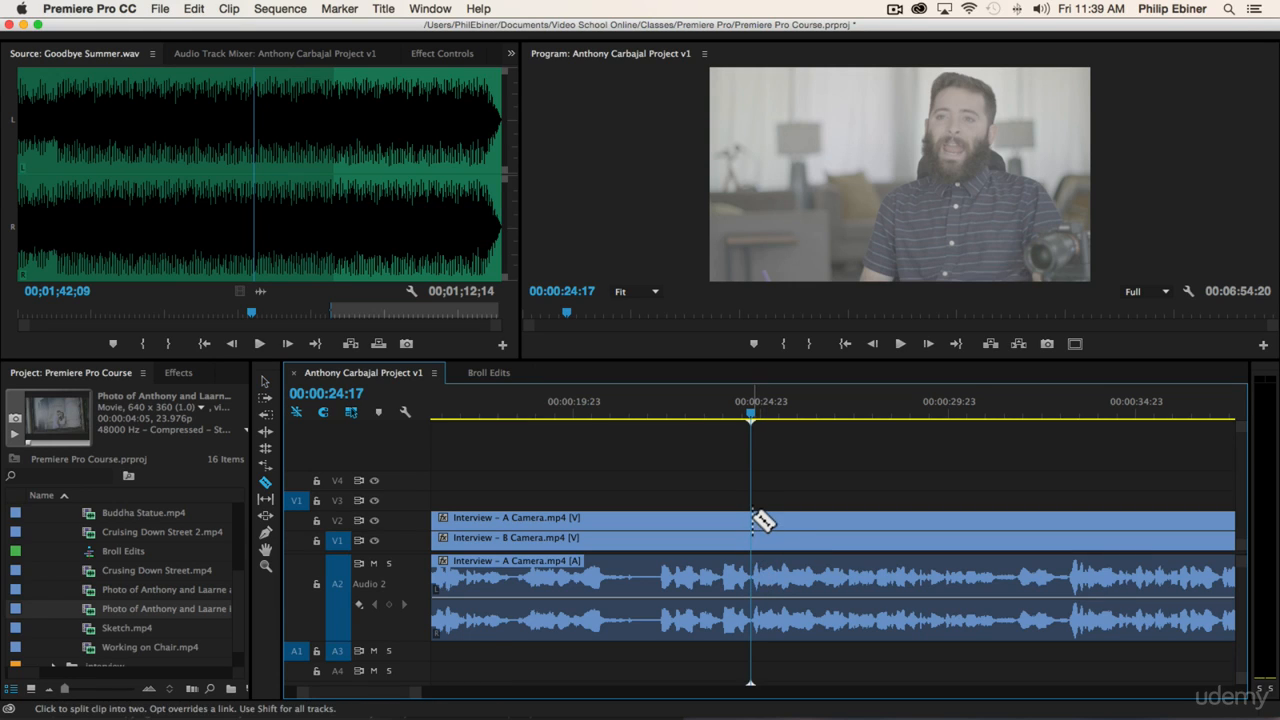
{"action": "left_click", "coordinate": [755, 519], "text": "shift"}
{"action": "key", "text": "v"}
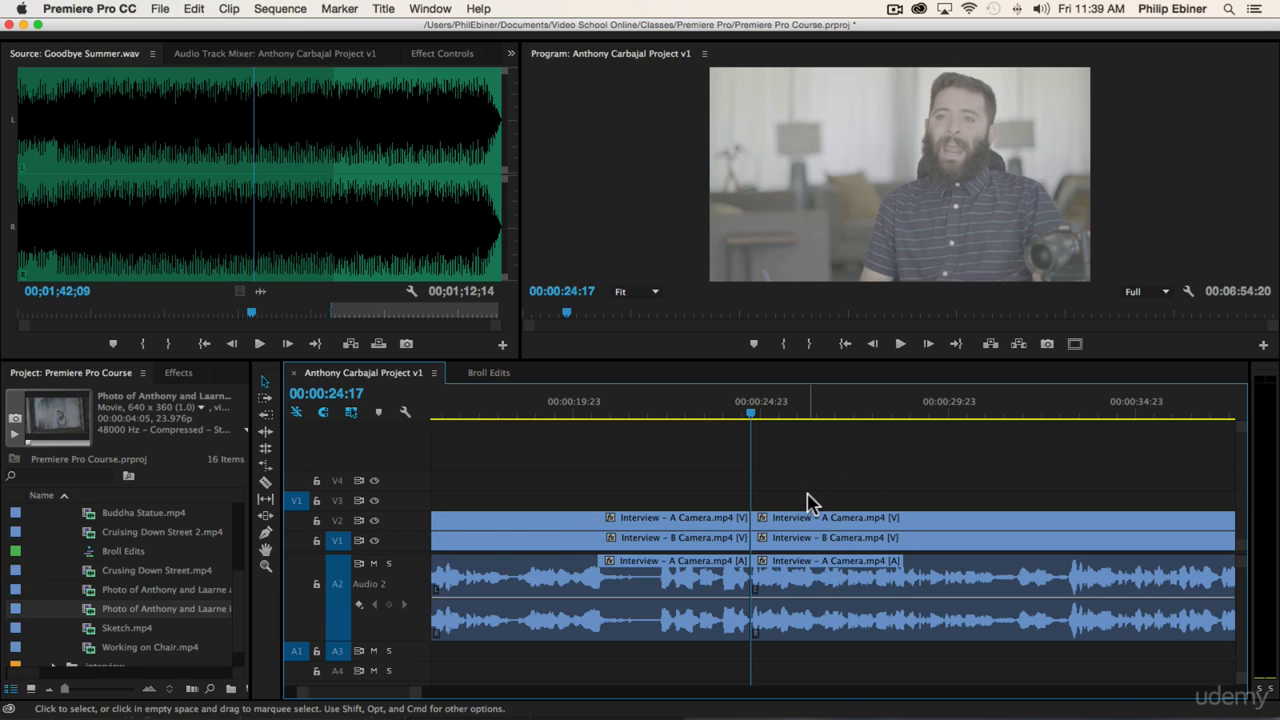
Step: Play on to the end of the sound bite, step back to 00:00:31:05, and split the clips on all tracks there
{"action": "key", "text": "space"}
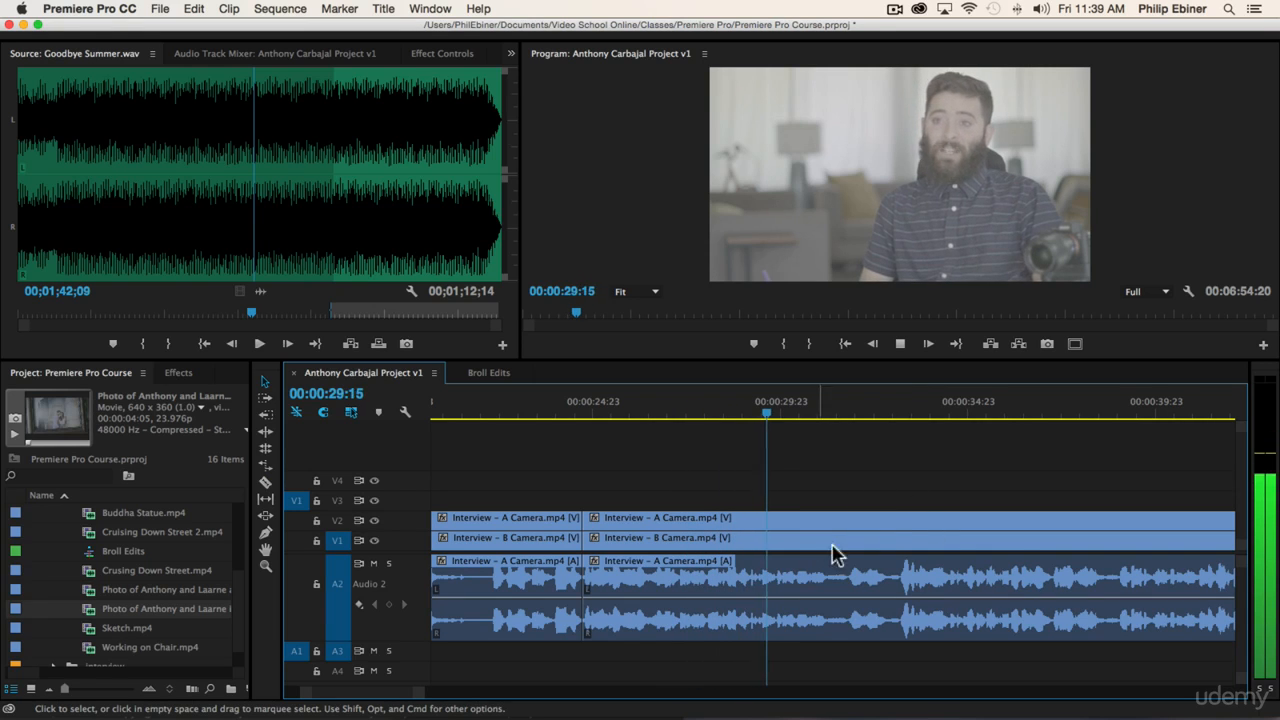
{"action": "key", "text": "space"}
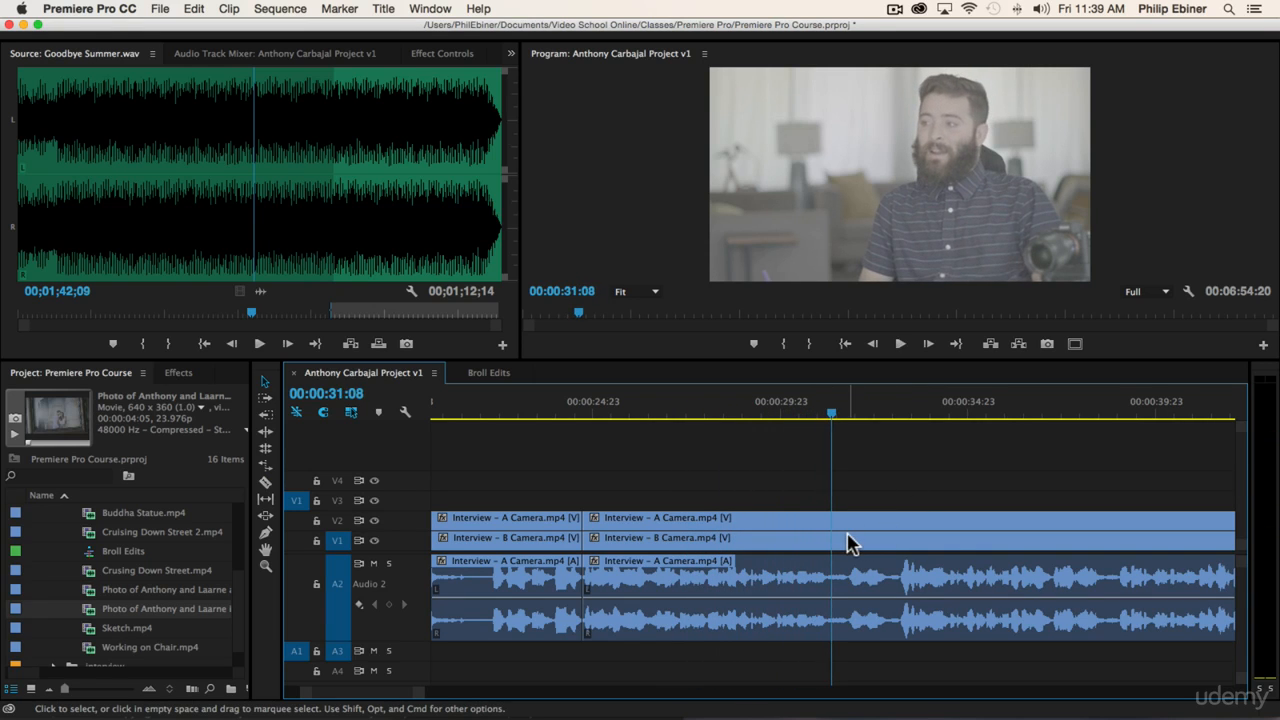
{"action": "key", "text": "Left"}
{"action": "key", "text": "Left"}
{"action": "key", "text": "Left"}
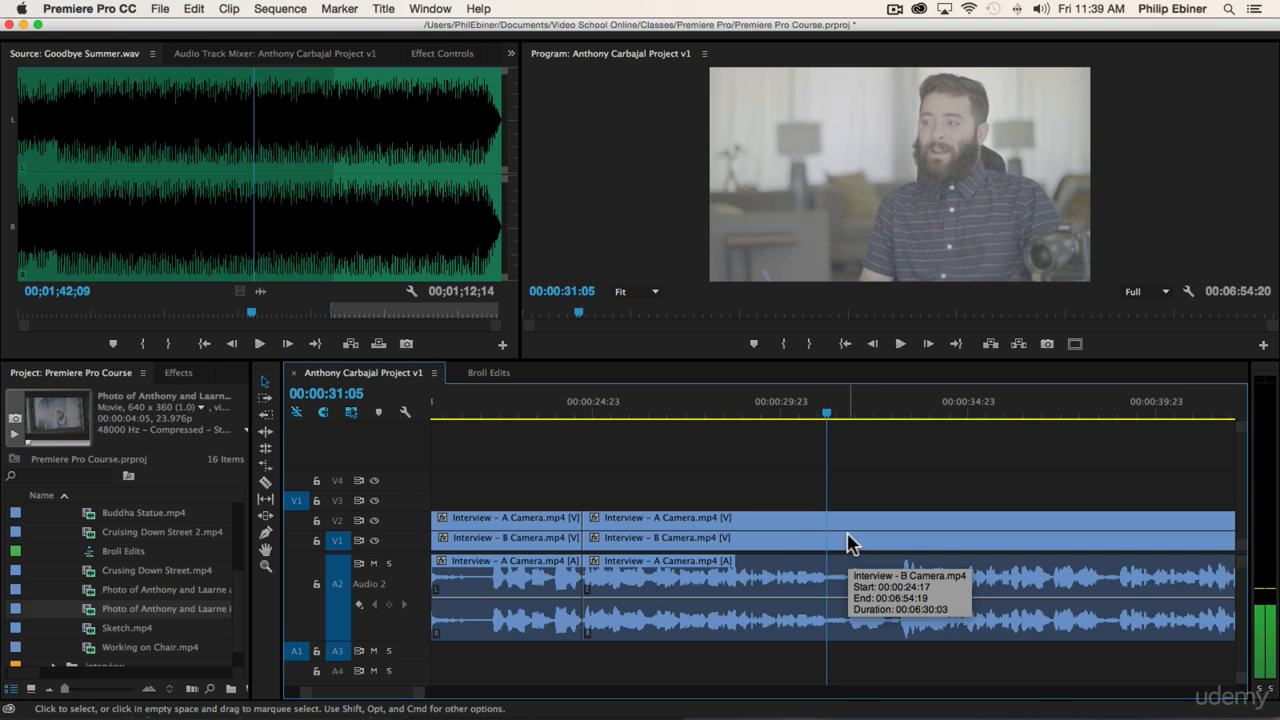
{"action": "key", "text": "c"}
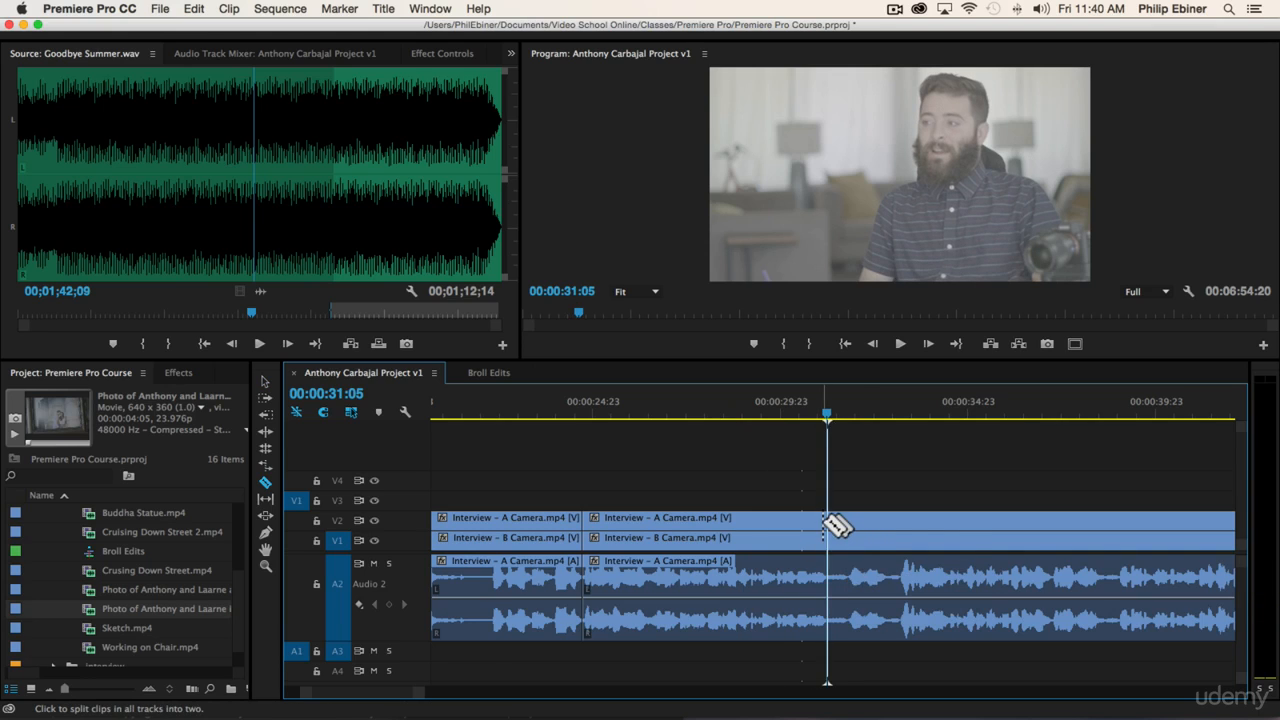
{"action": "left_click", "coordinate": [840, 531]}
{"action": "key", "text": "v"}
Step: Move the Interview - A Camera segment between 00:00:24:17 and 00:00:31:05 up to track V3 as a selected sound bite
{"action": "left_click_drag", "start_coordinate": [732, 519], "coordinate": [740, 498]}
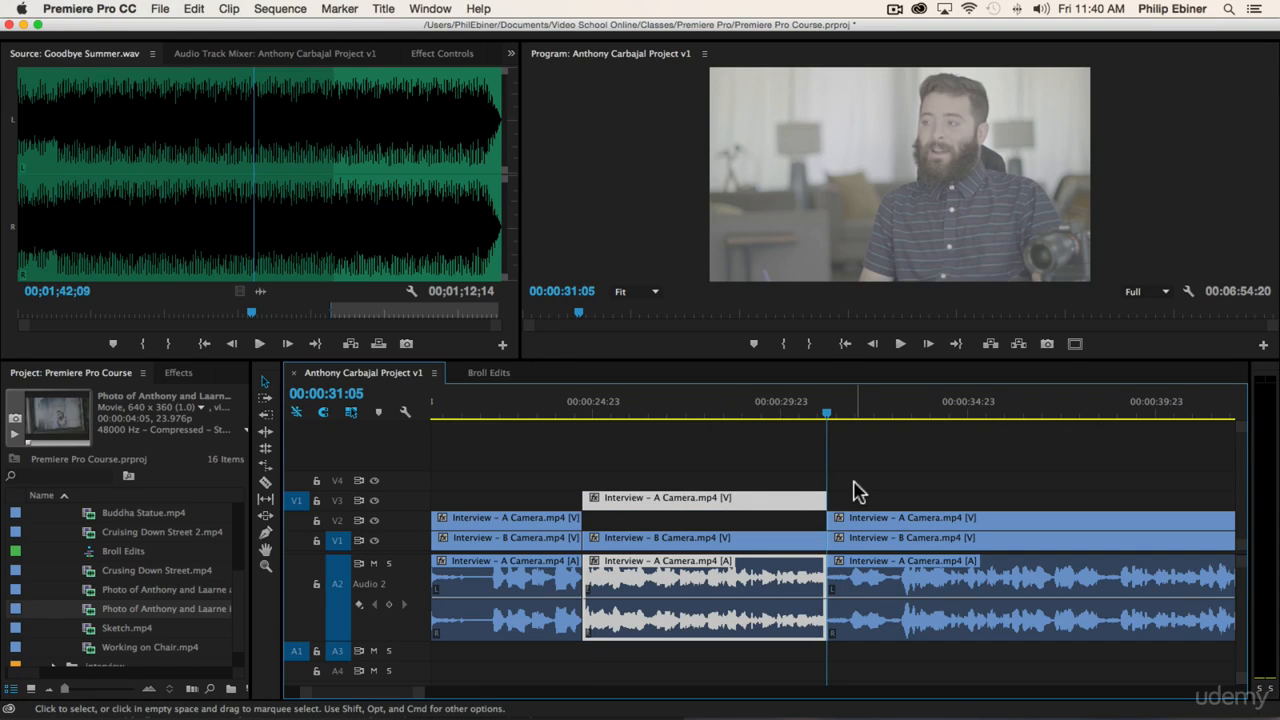
{"action": "key", "text": "minus"}
{"action": "key", "text": "minus"}
{"action": "key", "text": "minus"}
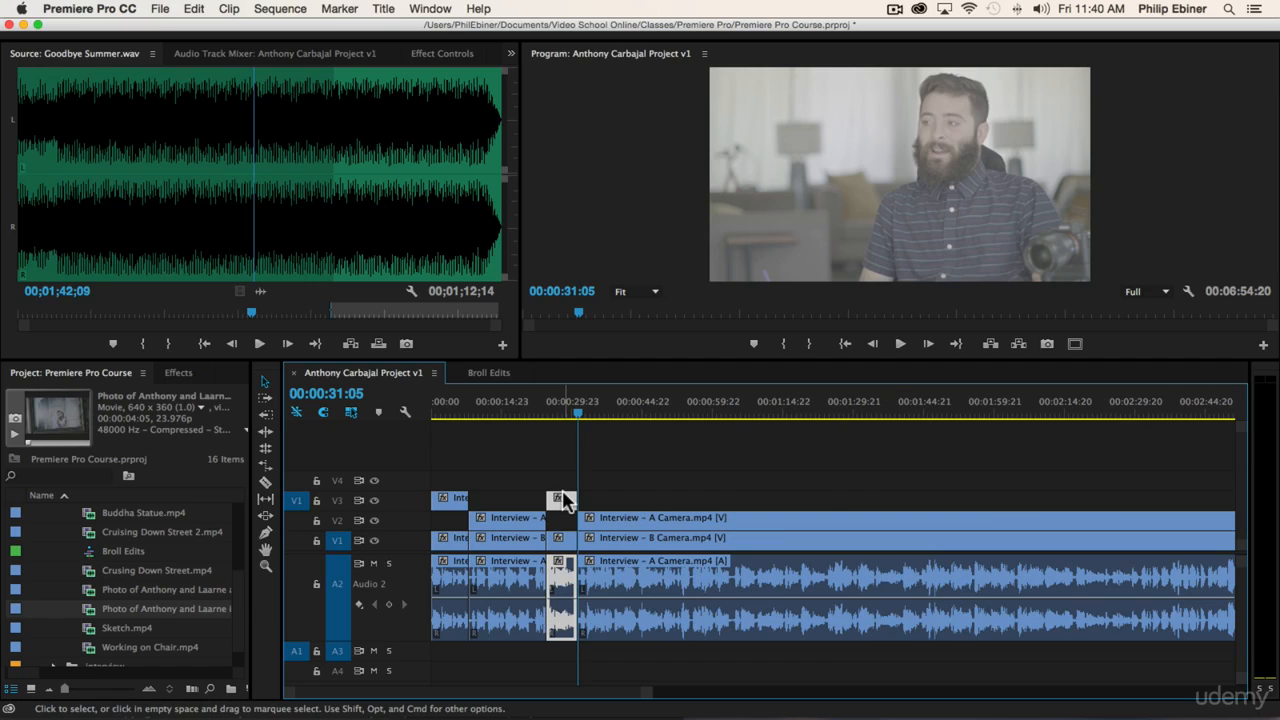
Step: Play the interview on from 00:00:31:05 to 00:00:49:18, listening for further usable sound bites
{"action": "key", "text": "space"}
{"action": "key", "text": "equal"}
{"action": "key", "text": "equal"}
{"action": "key", "text": "equal"}
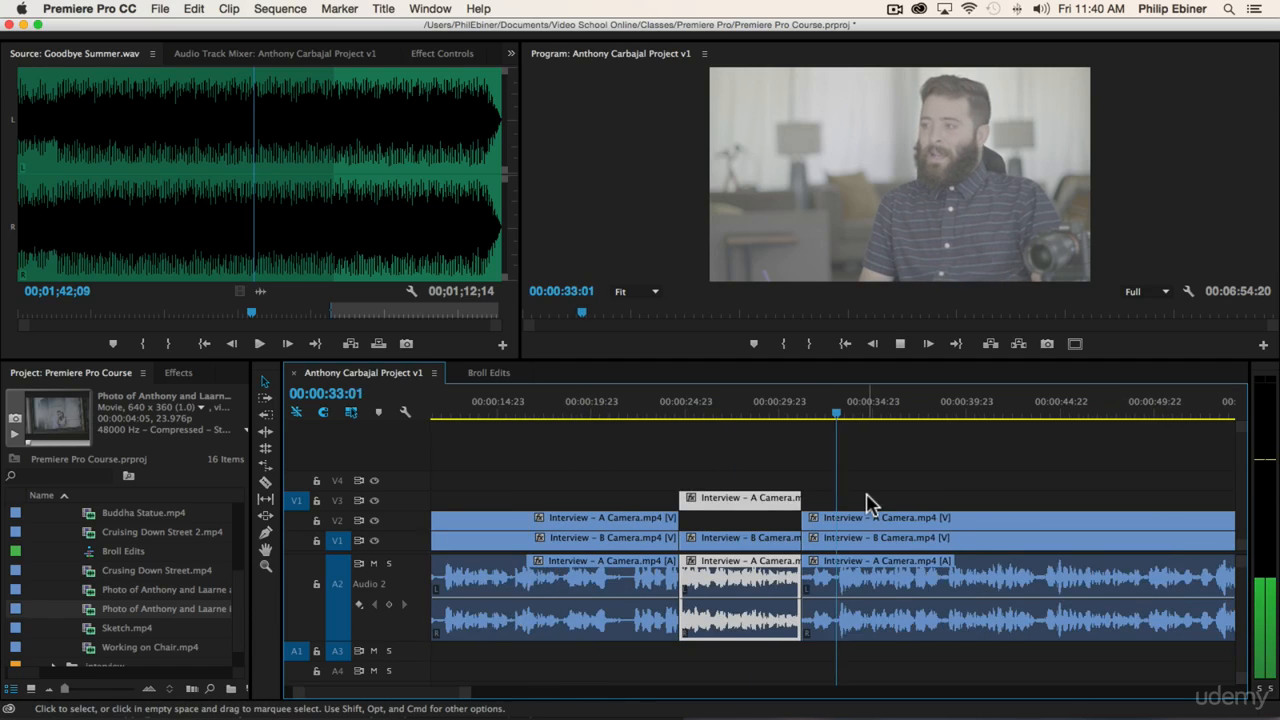
{"action": "scroll", "coordinate": [914, 500], "scroll_direction": "down", "scroll_amount": 5}
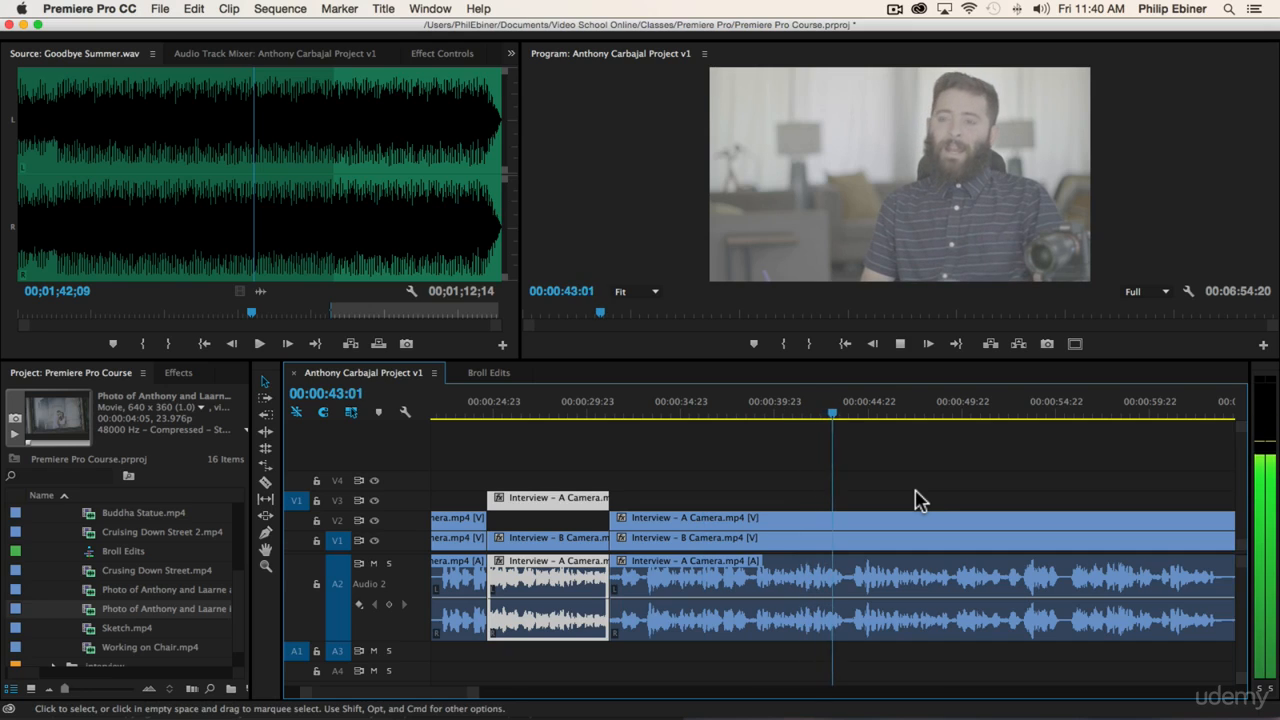
{"action": "key", "text": "space"}
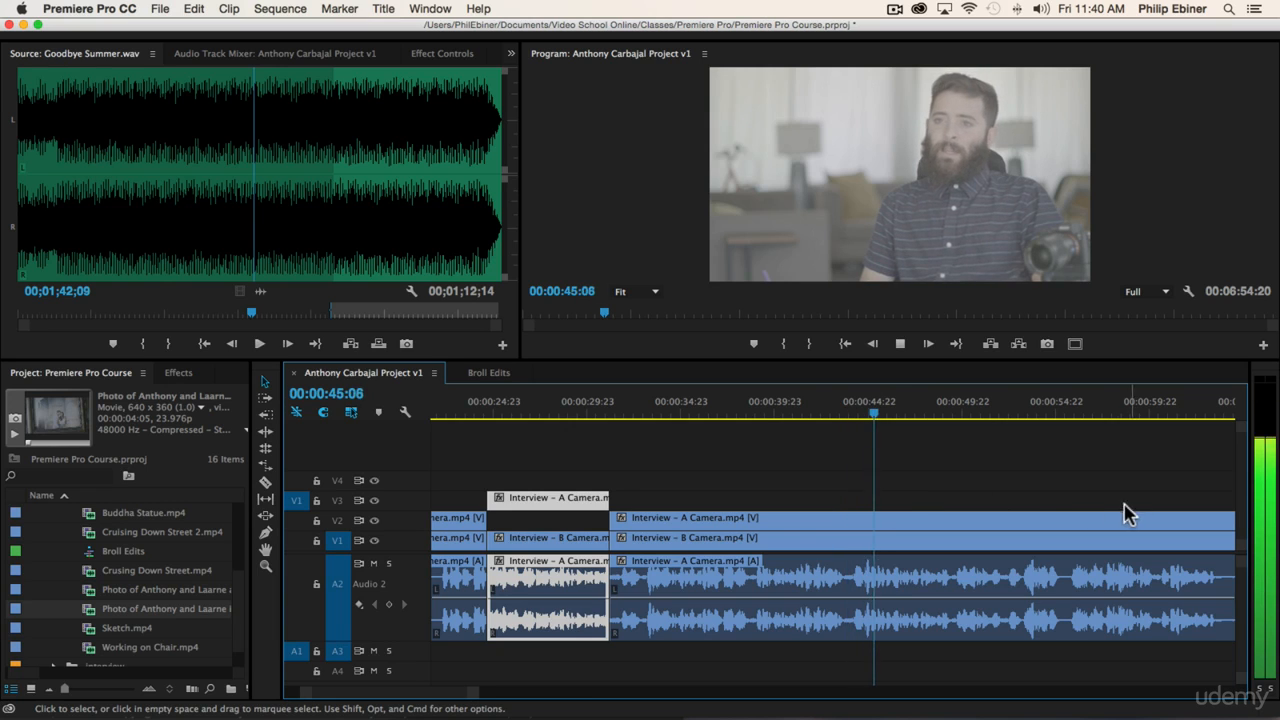
{"action": "scroll", "coordinate": [1034, 510], "scroll_direction": "right", "scroll_amount": 1}
{"action": "scroll", "coordinate": [968, 512], "scroll_direction": "right", "scroll_amount": 3}
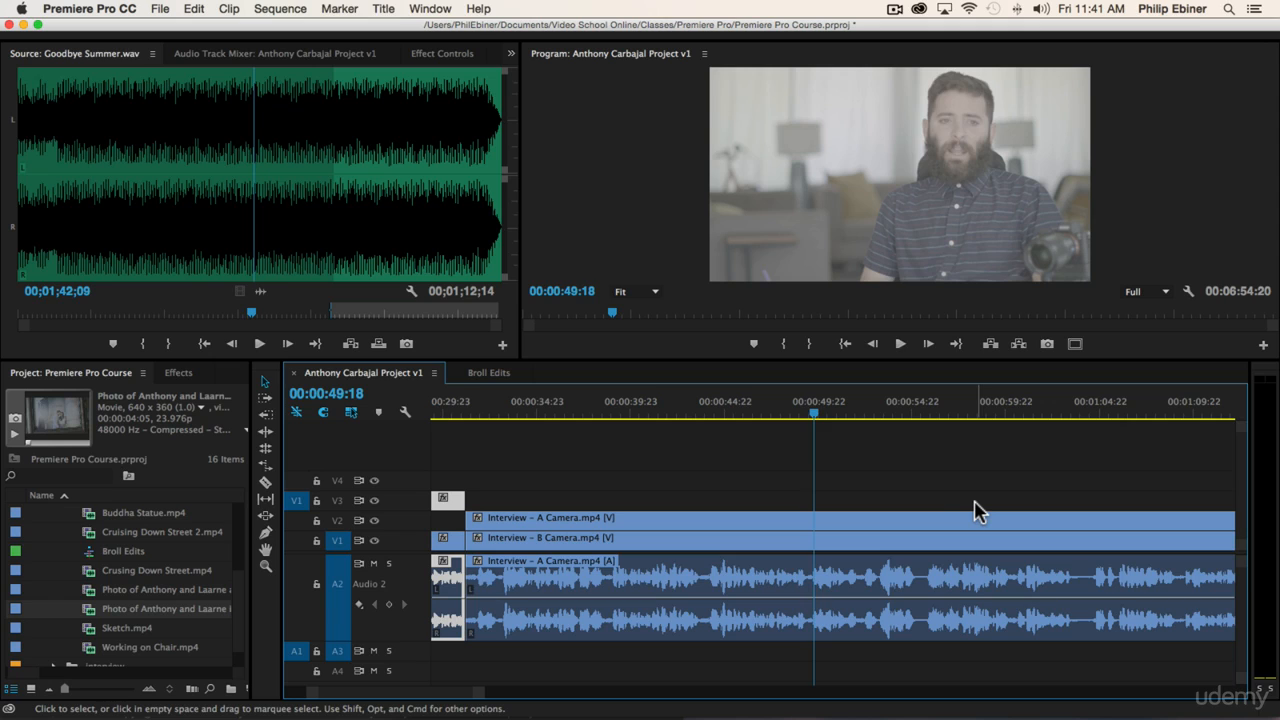
Step: Continue reviewing the interview from 00:00:49:18, pausing at 00:01:44:02 and stopping at 00:02:06:14
{"action": "key", "text": "space"}
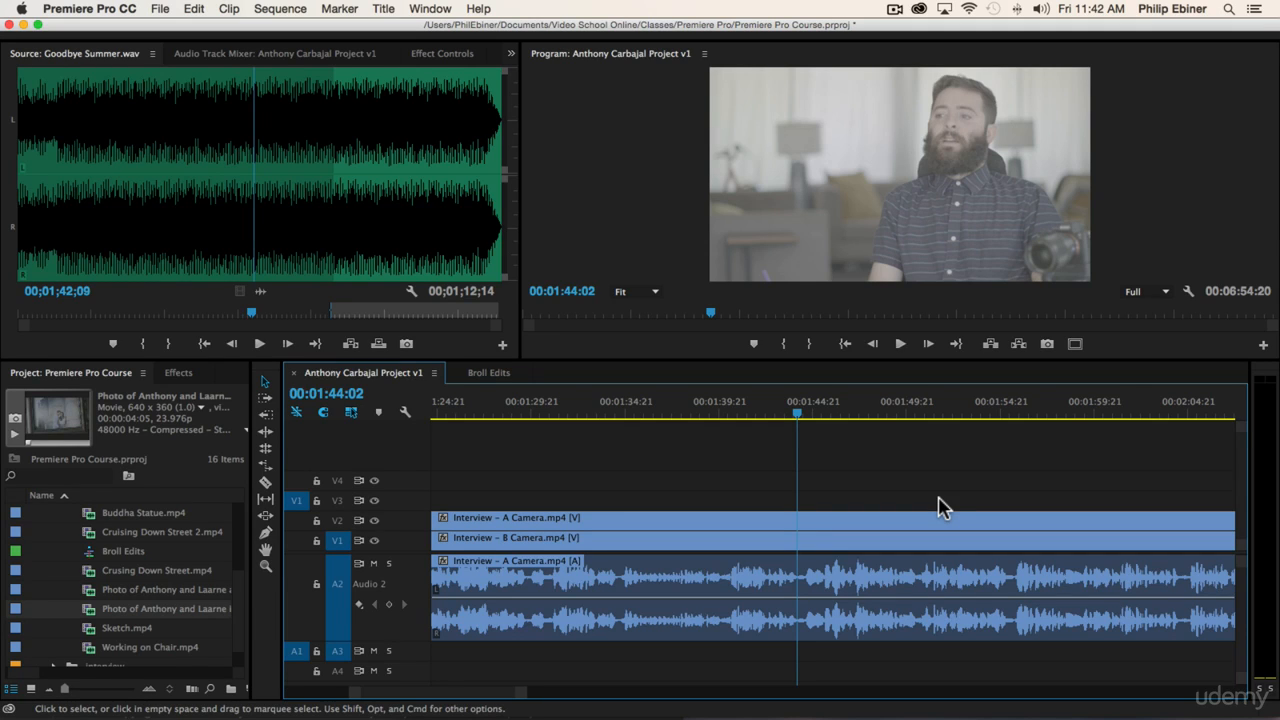
{"action": "key", "text": "space"}
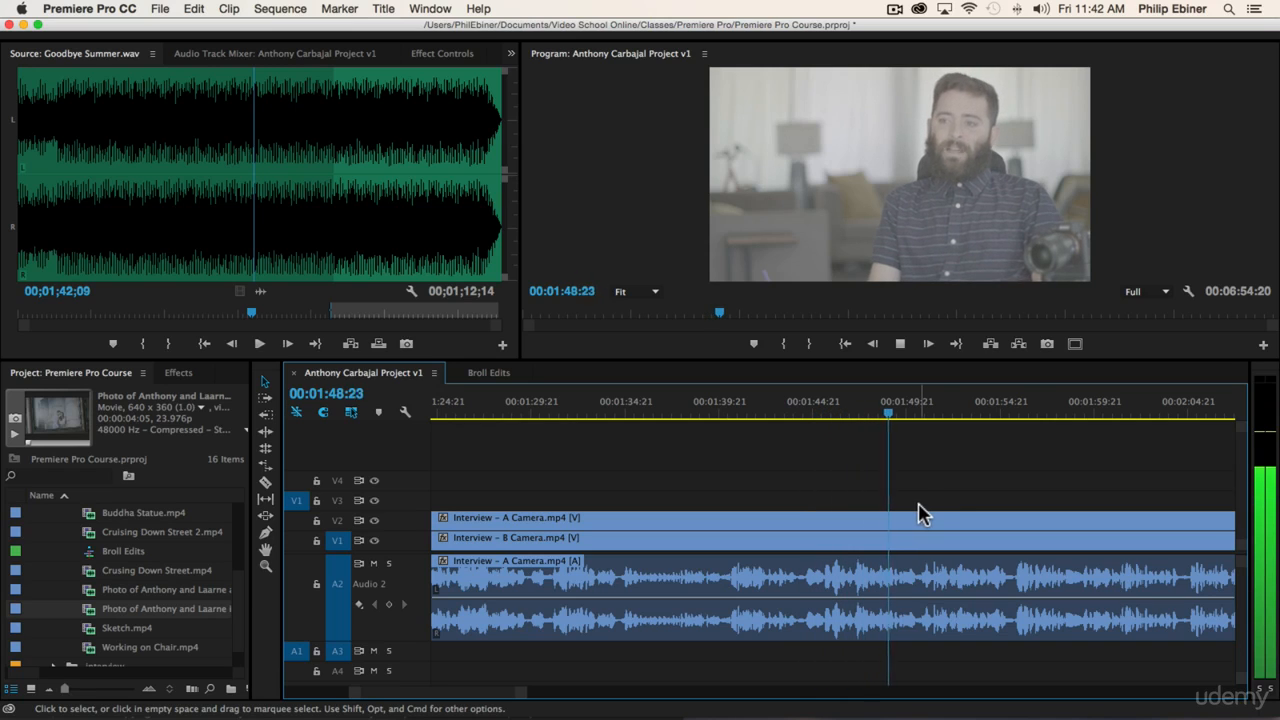
{"action": "scroll", "coordinate": [1088, 475], "scroll_direction": "down", "scroll_amount": 3}
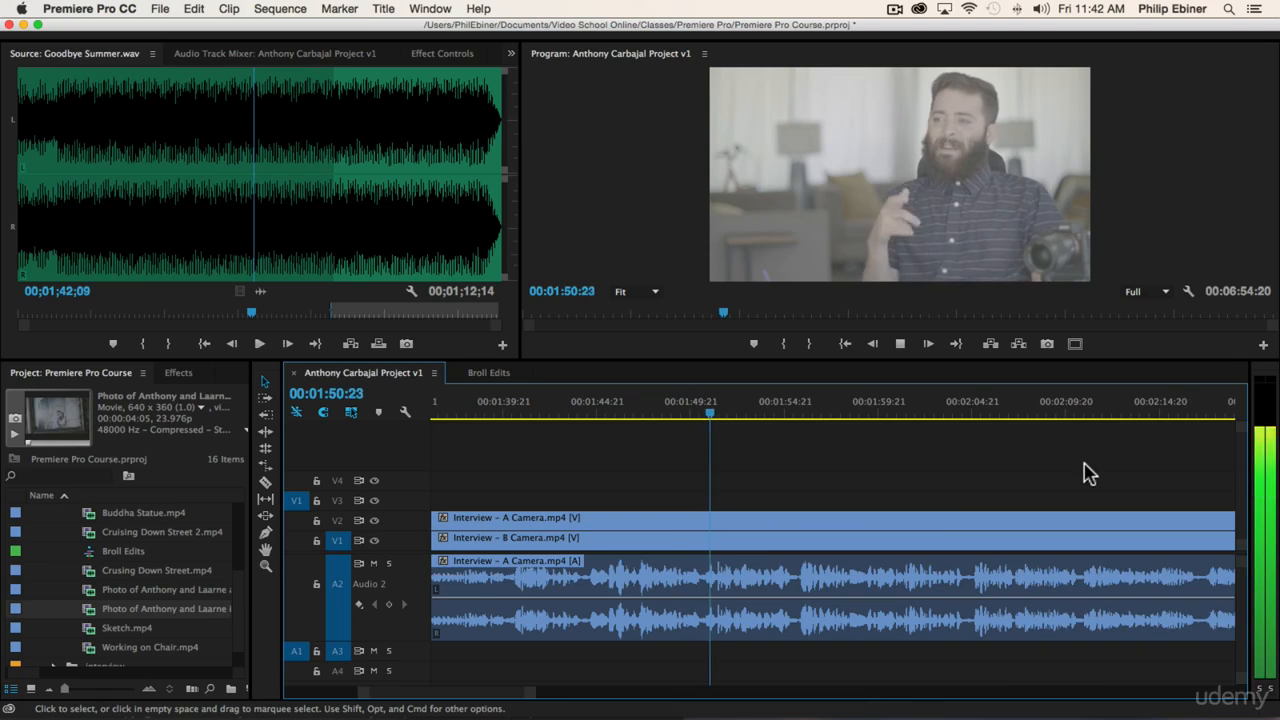
{"action": "scroll", "coordinate": [985, 476], "scroll_direction": "down", "scroll_amount": 2}
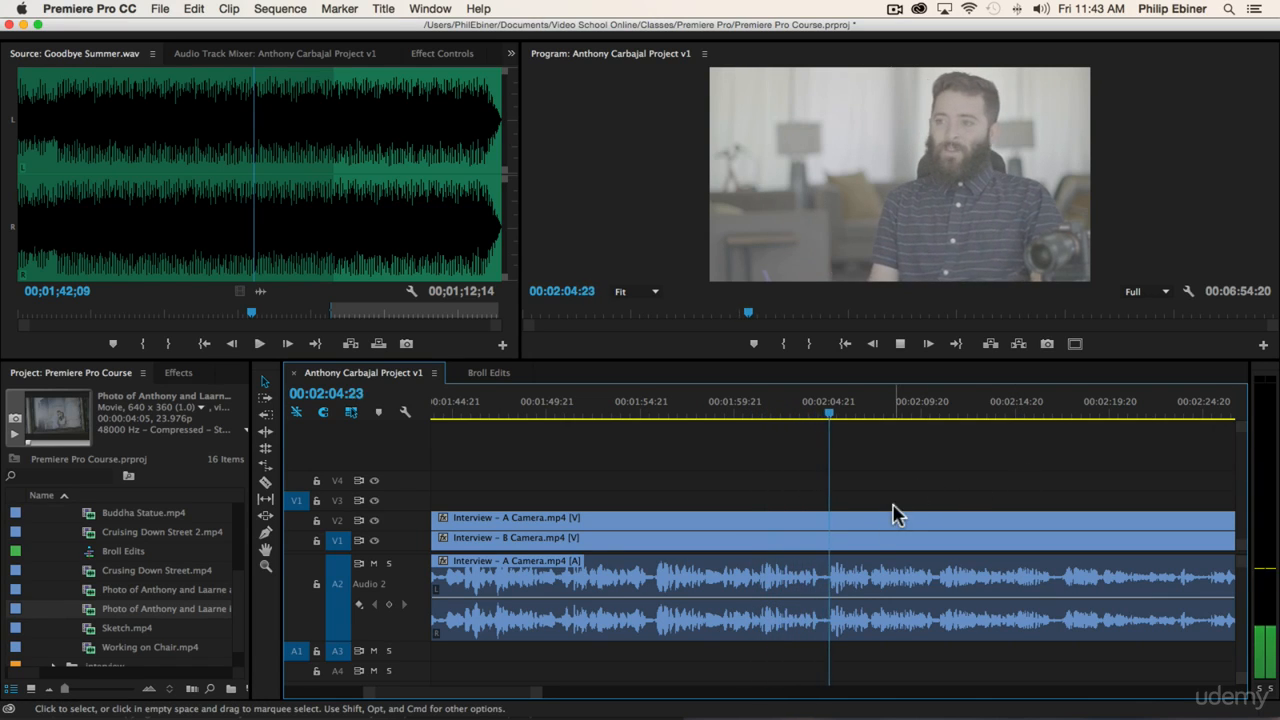
{"action": "key", "text": "space"}
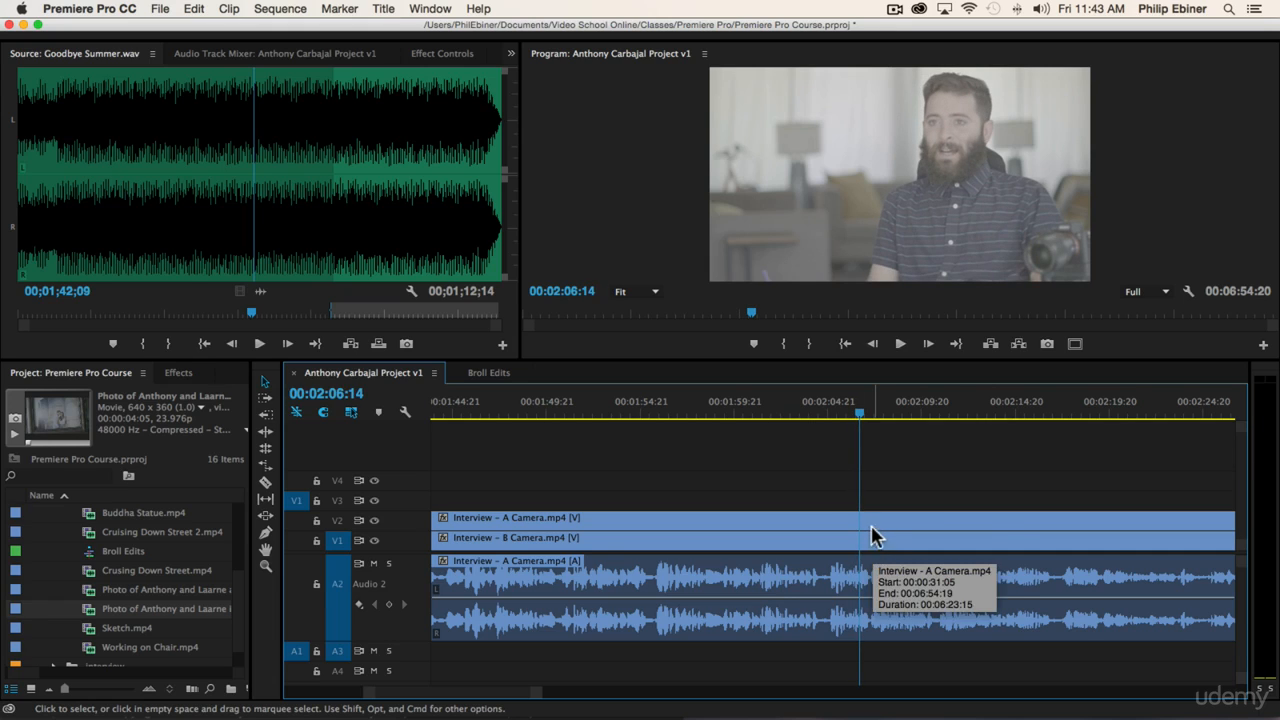
Step: Replay the answer that begins shortly after 00:01:54:21 and split the clips on all tracks at its start
{"action": "left_click", "coordinate": [655, 418]}
{"action": "key", "text": "space"}
{"action": "key", "text": "c"}
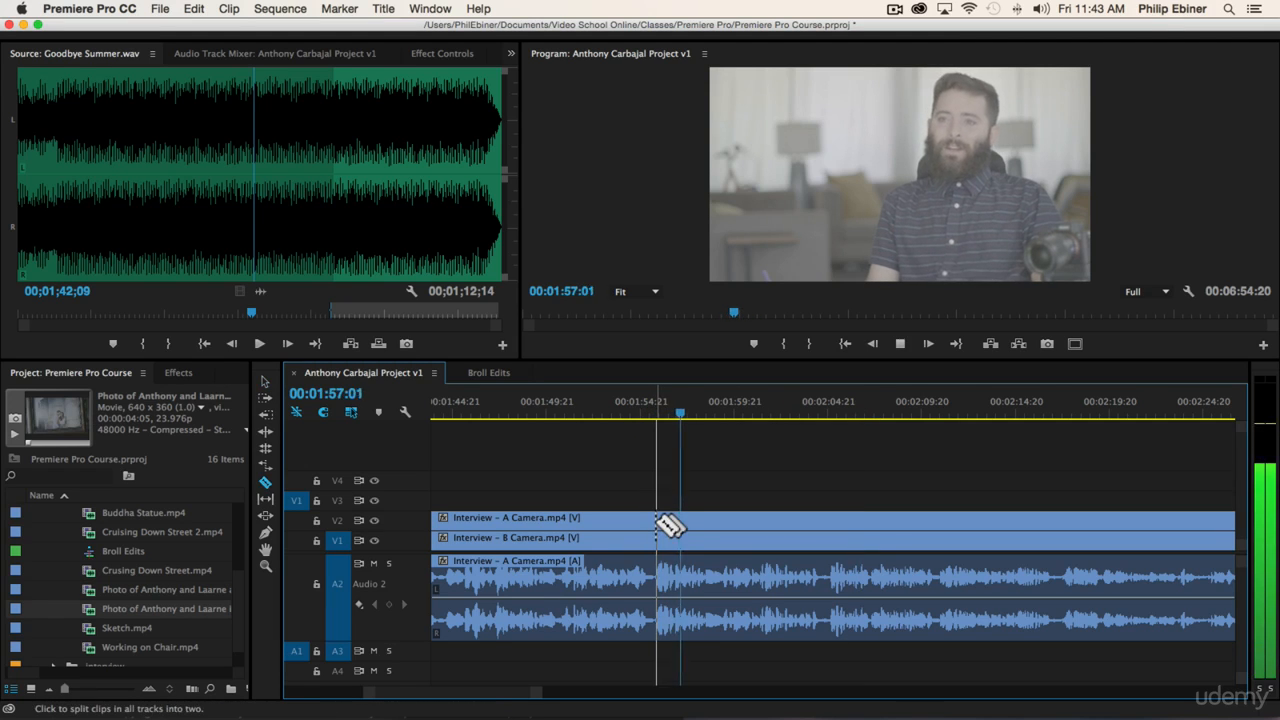
{"action": "left_click", "coordinate": [656, 522], "text": "shift"}
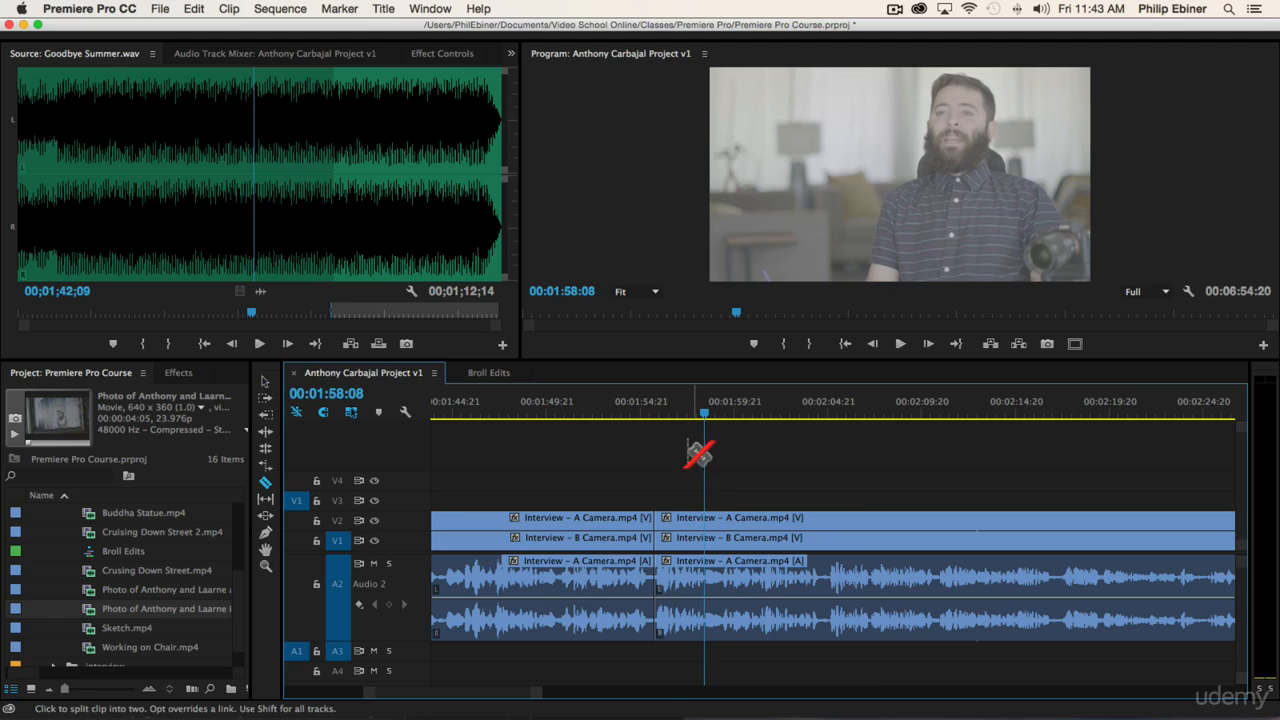
Step: Raise the computer's volume, review the answer from the new cut to 00:02:16:00, and return the playhead to 00:02:12:08
{"action": "left_click", "coordinate": [657, 418]}
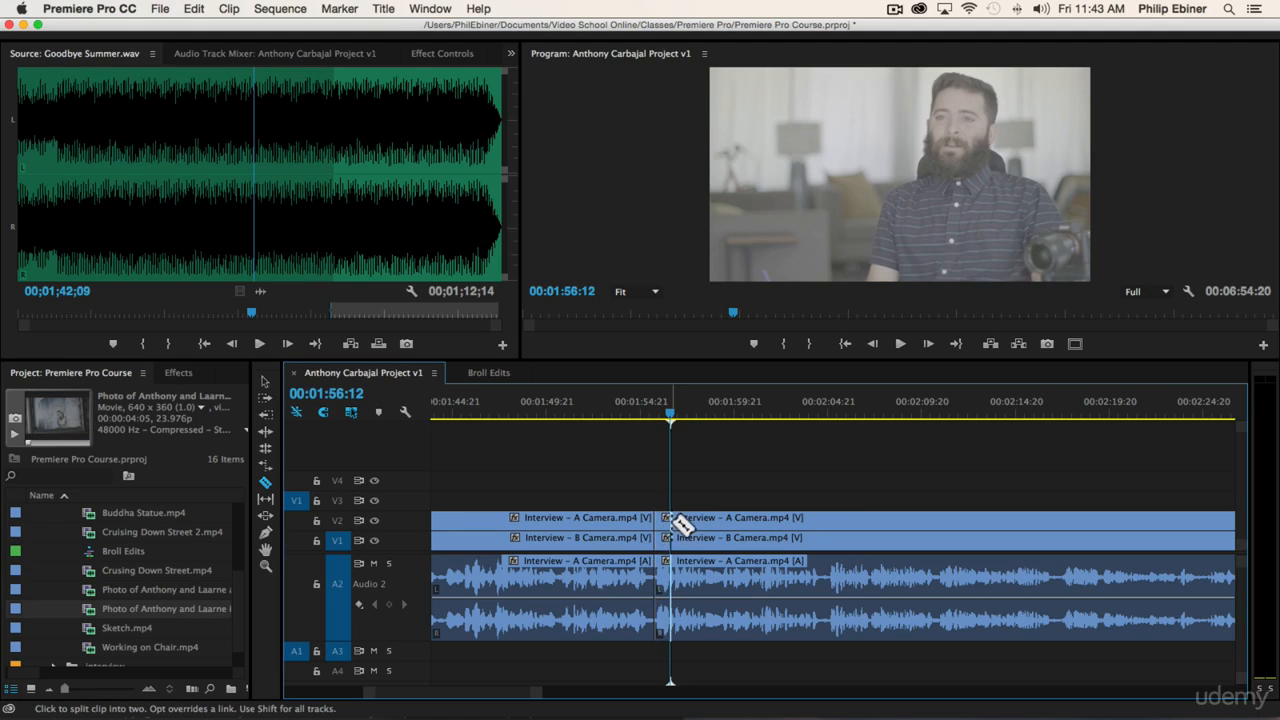
{"action": "key", "text": "XF86AudioRaiseVolume"}
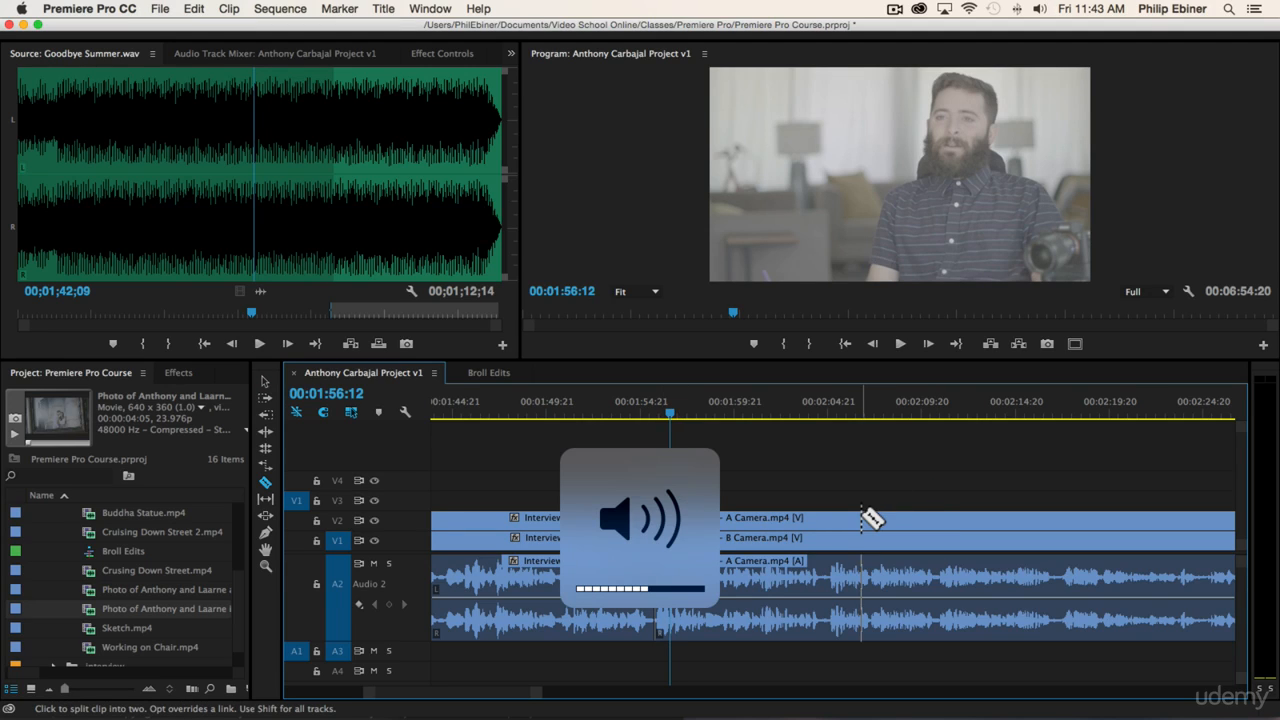
{"action": "key", "text": "space"}
{"action": "key", "text": "space"}
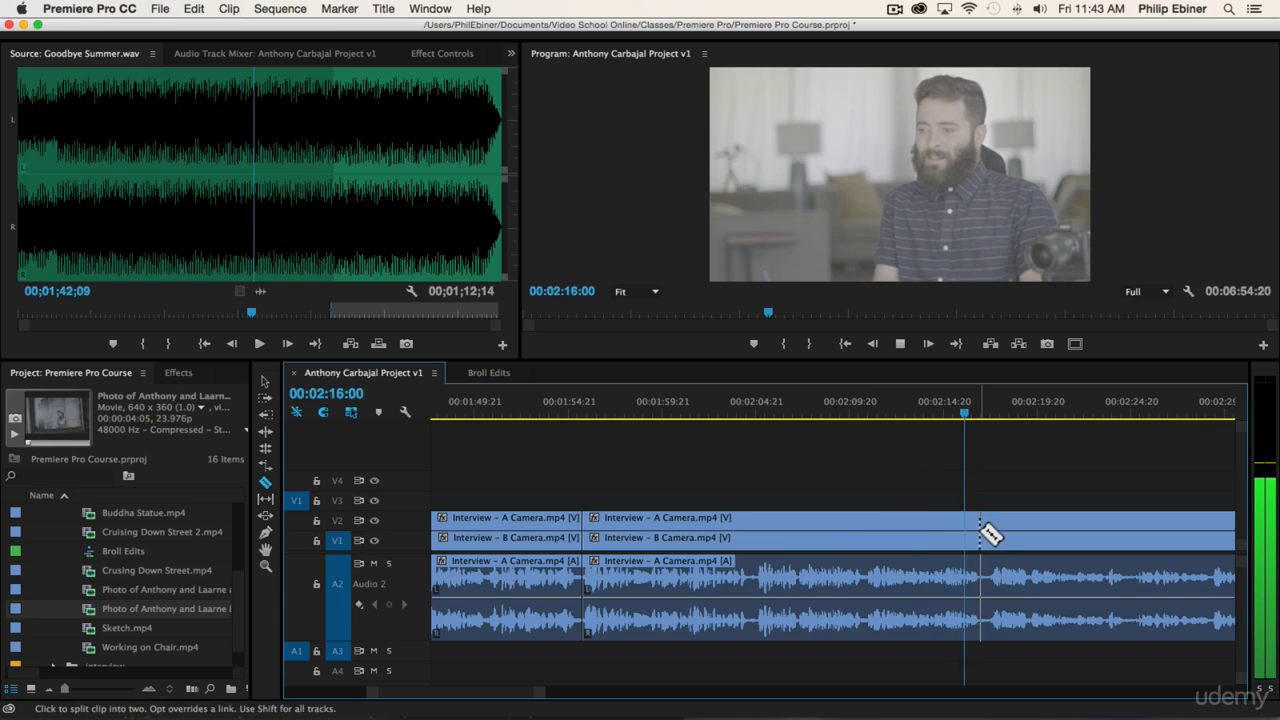
{"action": "left_click", "coordinate": [912, 410]}
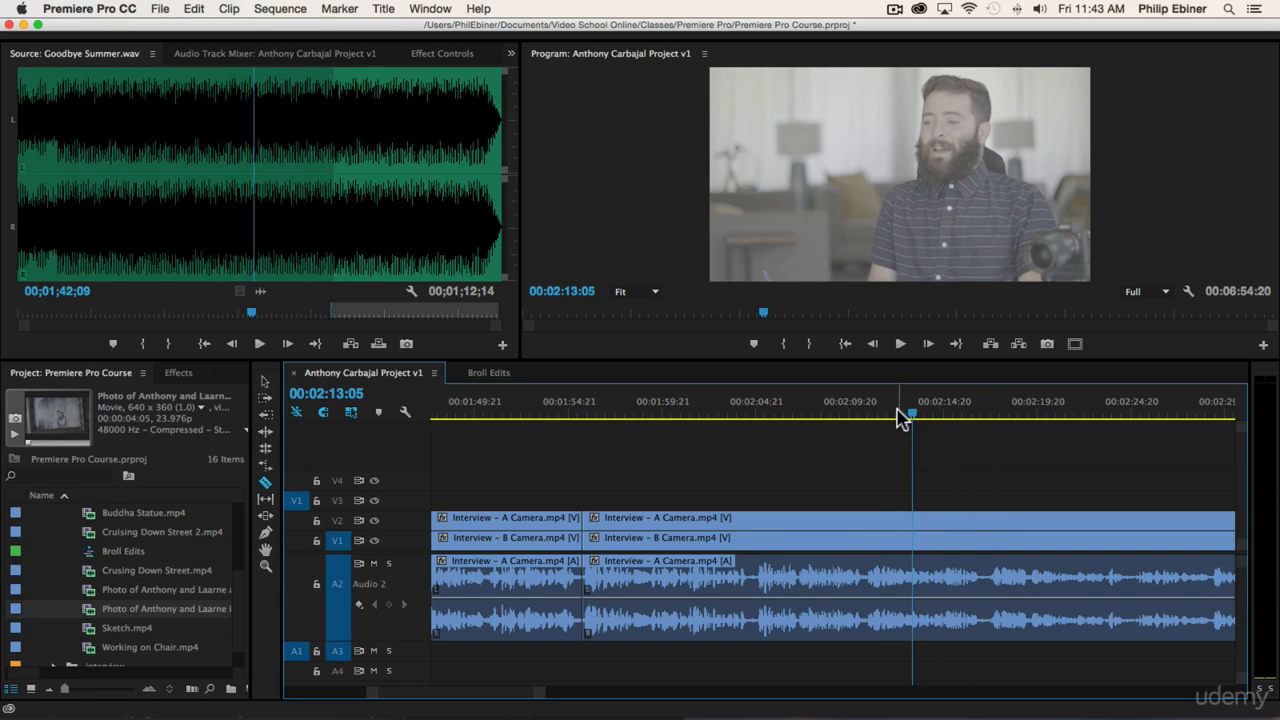
{"action": "left_click", "coordinate": [896, 411]}
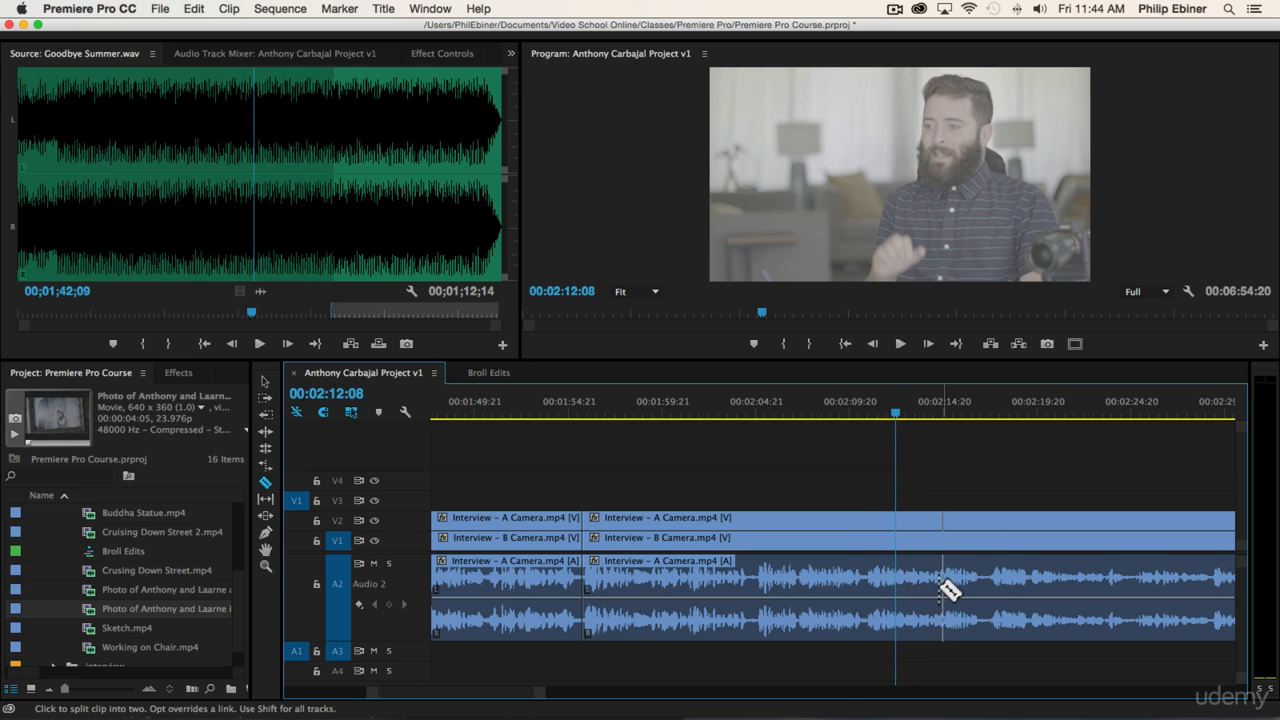
Step: Replay the answer's ending from 00:02:12:08 and split the clips on all tracks at 00:02:14:04
{"action": "key", "text": "space"}
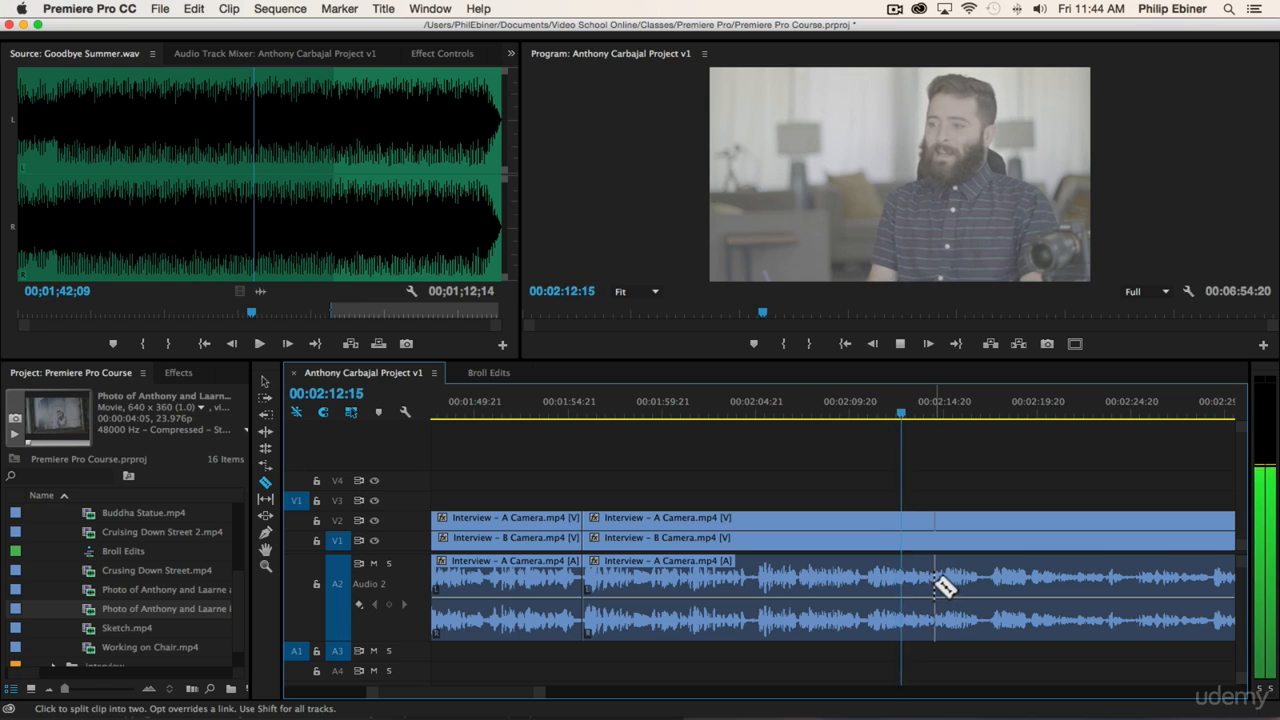
{"action": "key", "text": "space"}
{"action": "left_click", "coordinate": [930, 528]}
{"action": "key", "text": "v"}
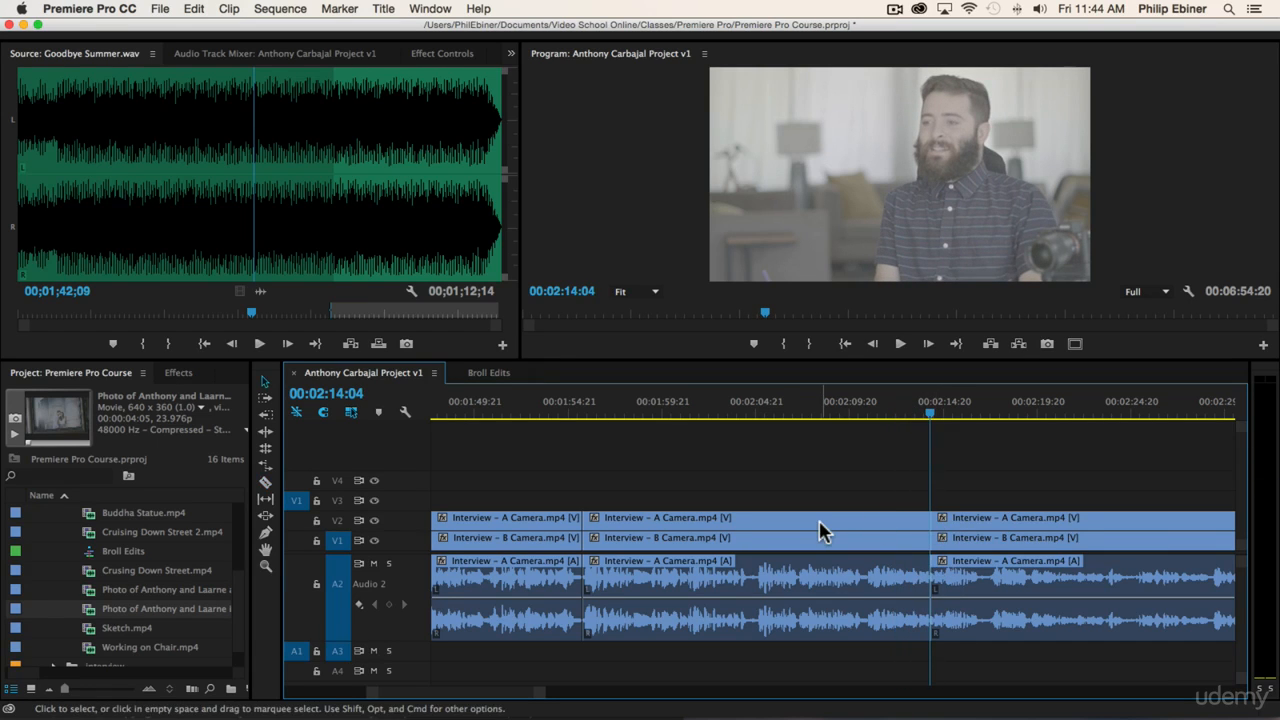
Step: Move the Interview - A Camera segment ending at 00:02:14:04 up to track V3 and resume playing the interview
{"action": "left_click", "coordinate": [819, 522]}
{"action": "left_click_drag", "start_coordinate": [819, 522], "coordinate": [814, 500]}
{"action": "key", "text": "space"}
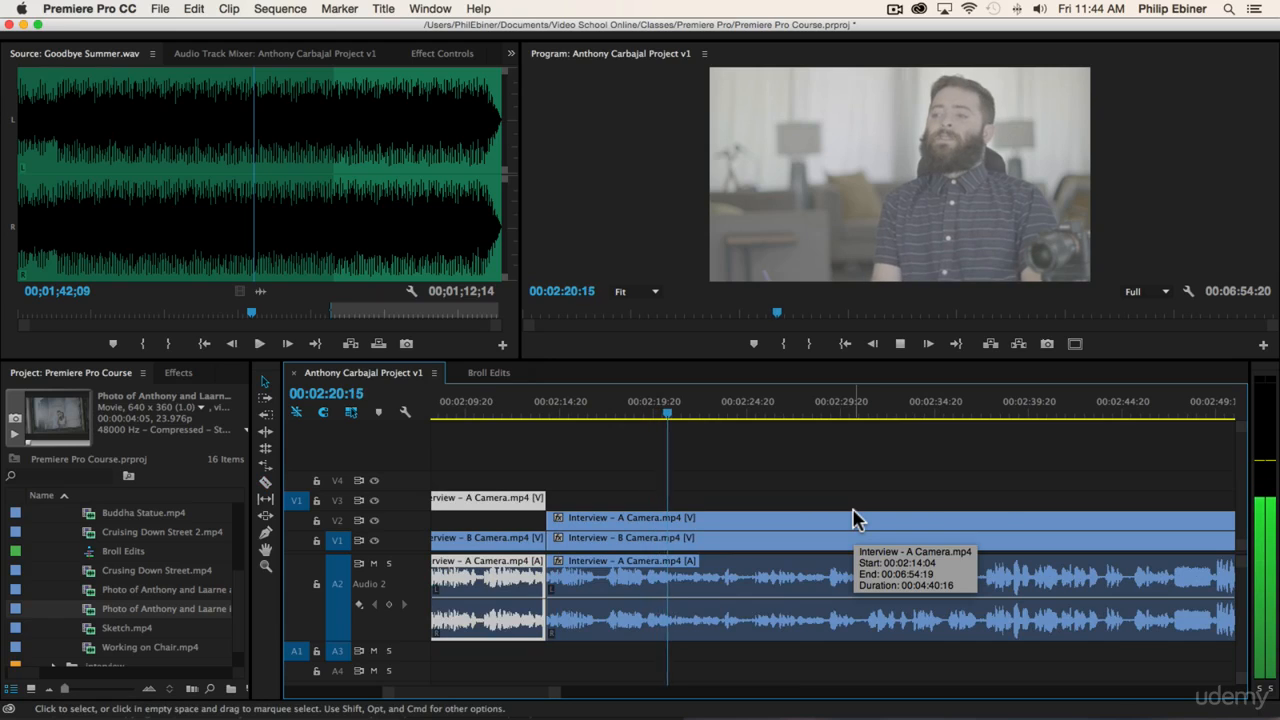
Step: Lower the computer's volume, pause the interview, and split the clips on all tracks at 00:02:31:03
{"action": "key", "text": "shift+XF86AudioLowerVolume"}
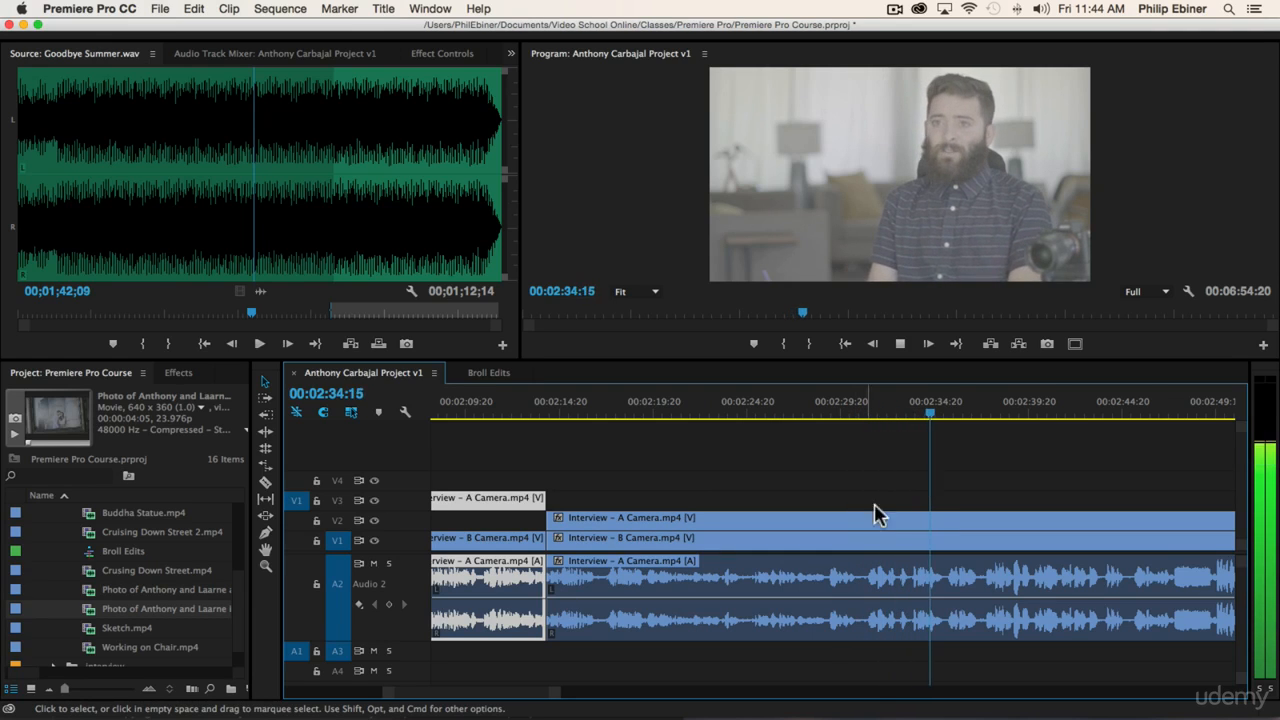
{"action": "key", "text": "space"}
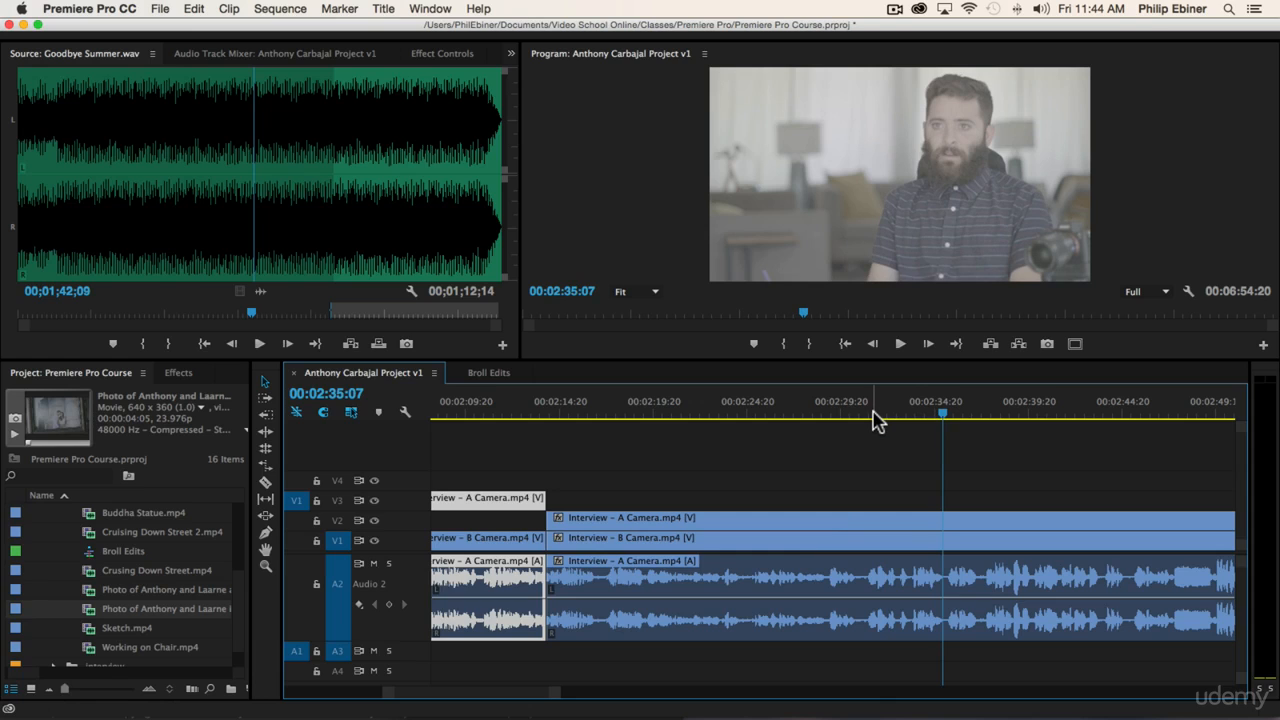
{"action": "left_click", "coordinate": [865, 412]}
{"action": "key", "text": "c"}
{"action": "left_click", "coordinate": [876, 522], "text": "shift"}
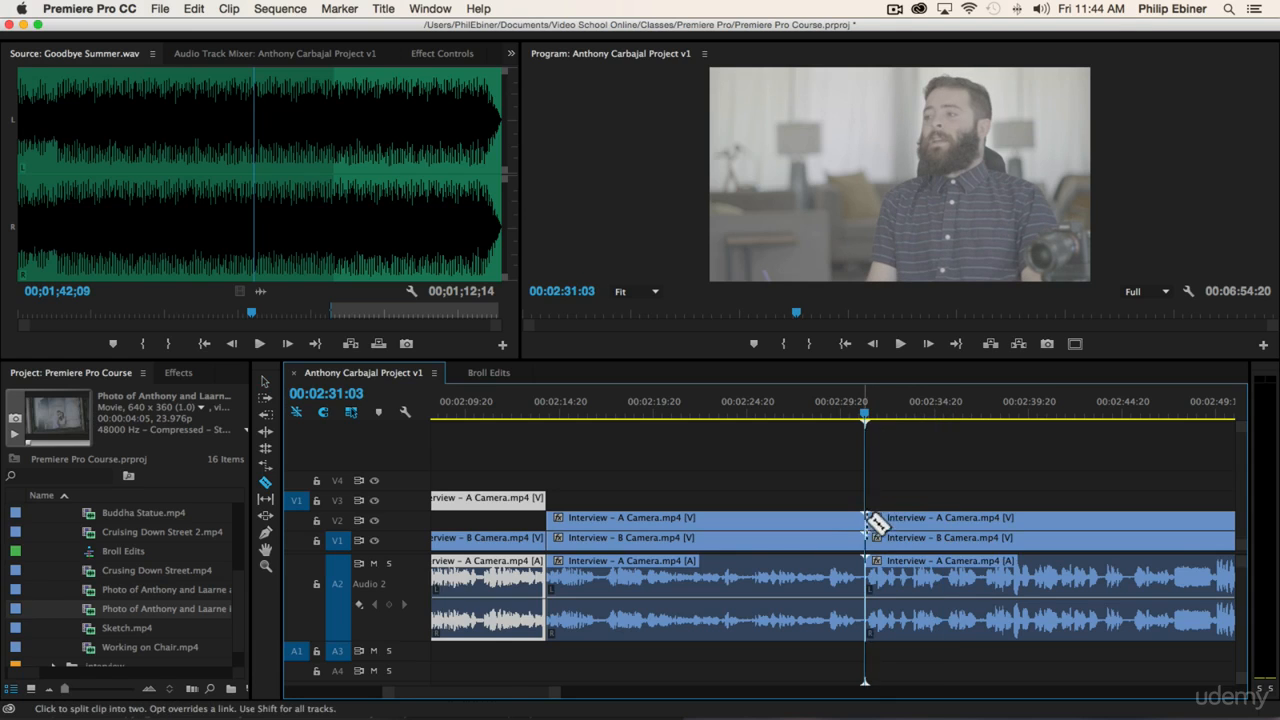
Step: Split all tracks at about 00:02:37, move the Interview - A Camera segment starting at 00:02:31:03 up to track V3, and resume playback
{"action": "key", "text": "space"}
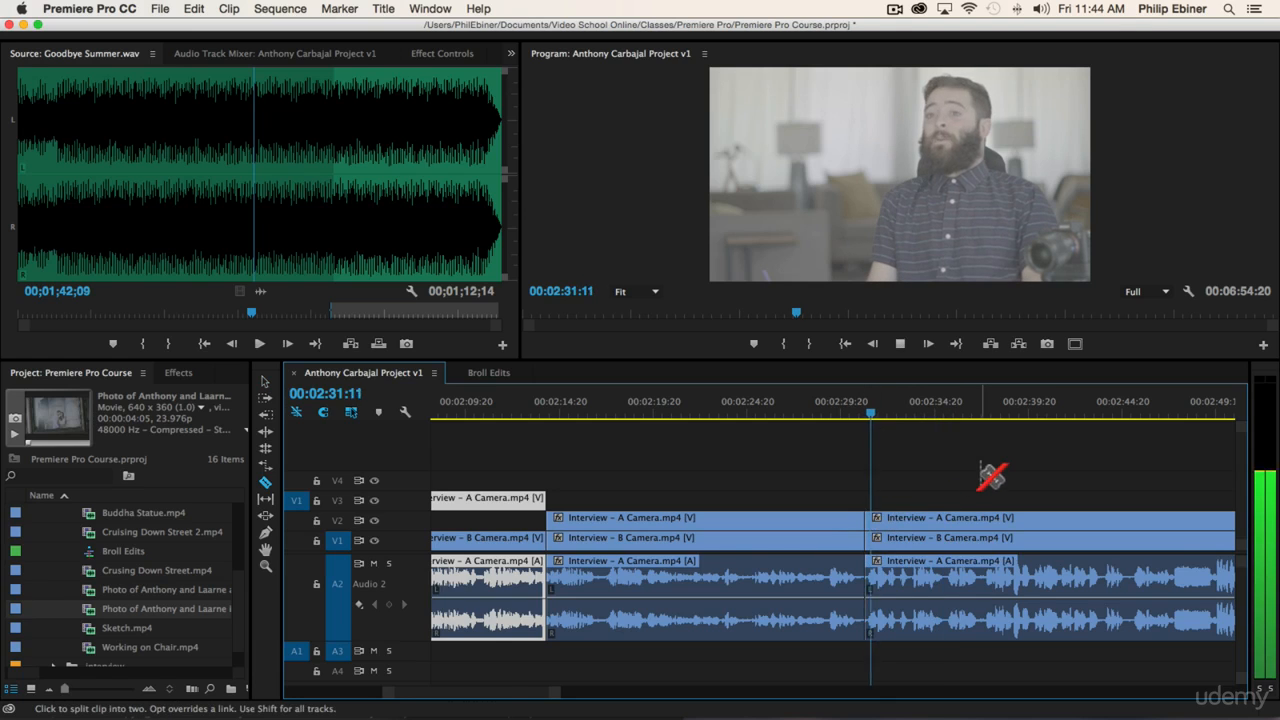
{"action": "key", "text": "space"}
{"action": "left_click", "coordinate": [980, 537], "text": "shift"}
{"action": "scroll", "coordinate": [937, 499], "scroll_direction": "right", "scroll_amount": 3}
{"action": "key", "text": "v"}
{"action": "left_click_drag", "start_coordinate": [737, 514], "coordinate": [740, 503]}
{"action": "key", "text": "space"}
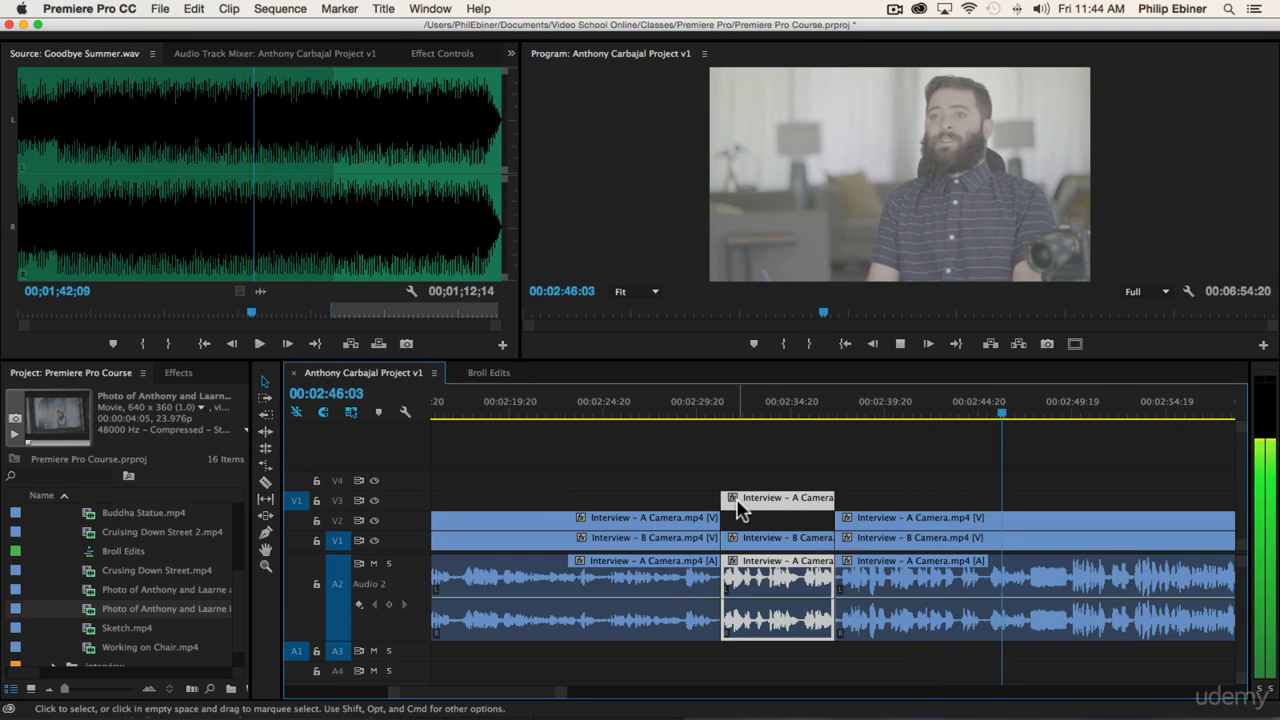
Step: Pause the interview at 00:02:46:15, save the project, and resume playing with no clip selected
{"action": "key", "text": "space"}
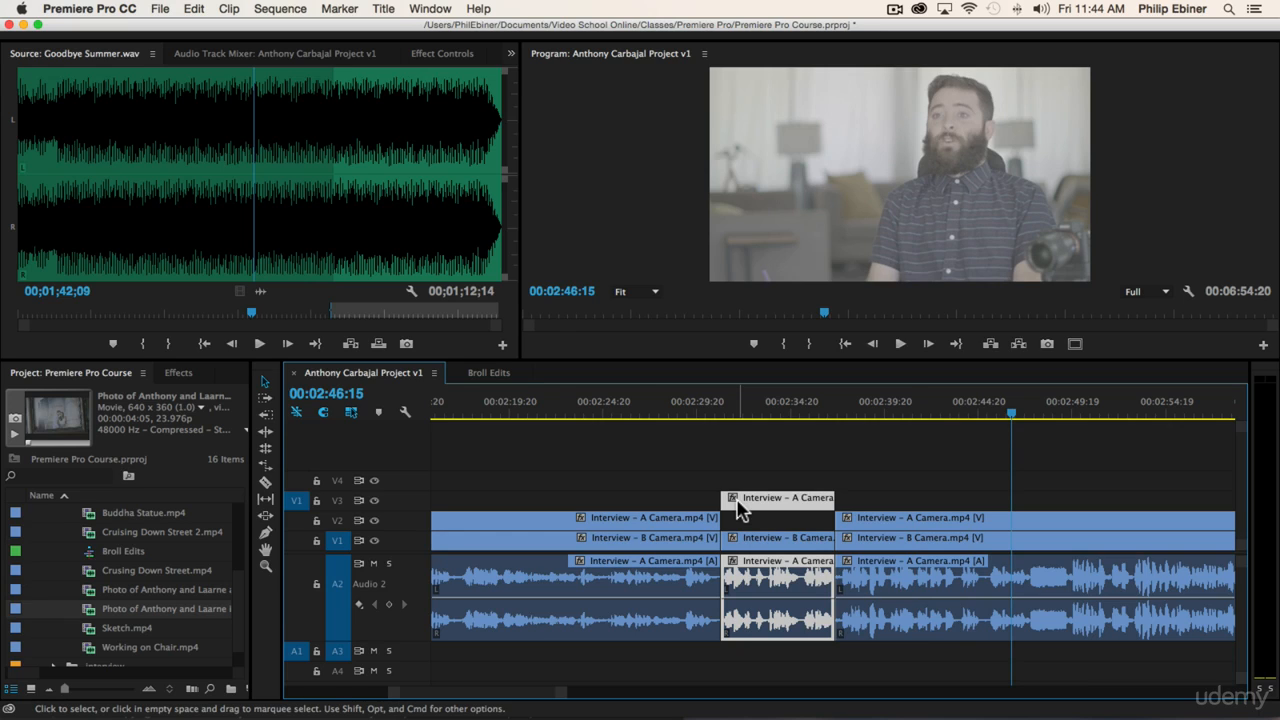
{"action": "key", "text": "cmd+s"}
{"action": "left_click", "coordinate": [979, 501]}
{"action": "key", "text": "space"}
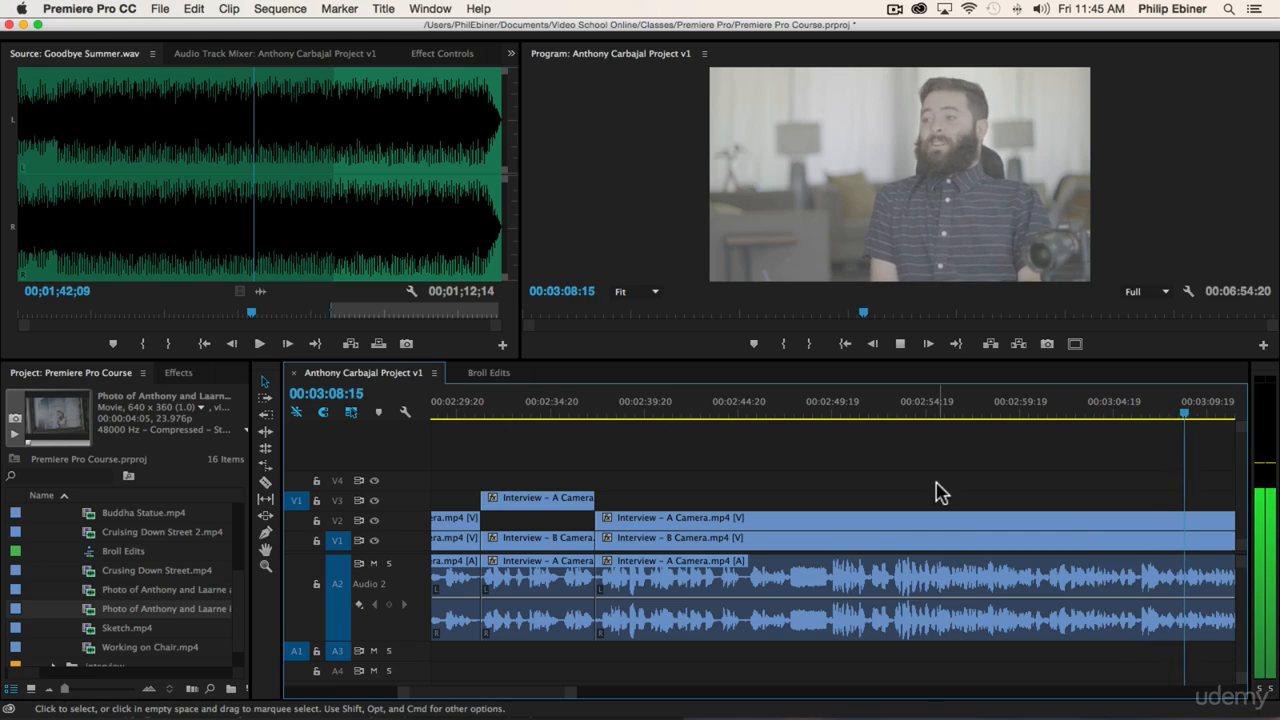
Step: Stop the interview at about 00:03:08, replay the answer's beginning, and split the clips on all tracks at about 00:03:01
{"action": "key", "text": "space"}
{"action": "left_click", "coordinate": [1075, 415]}
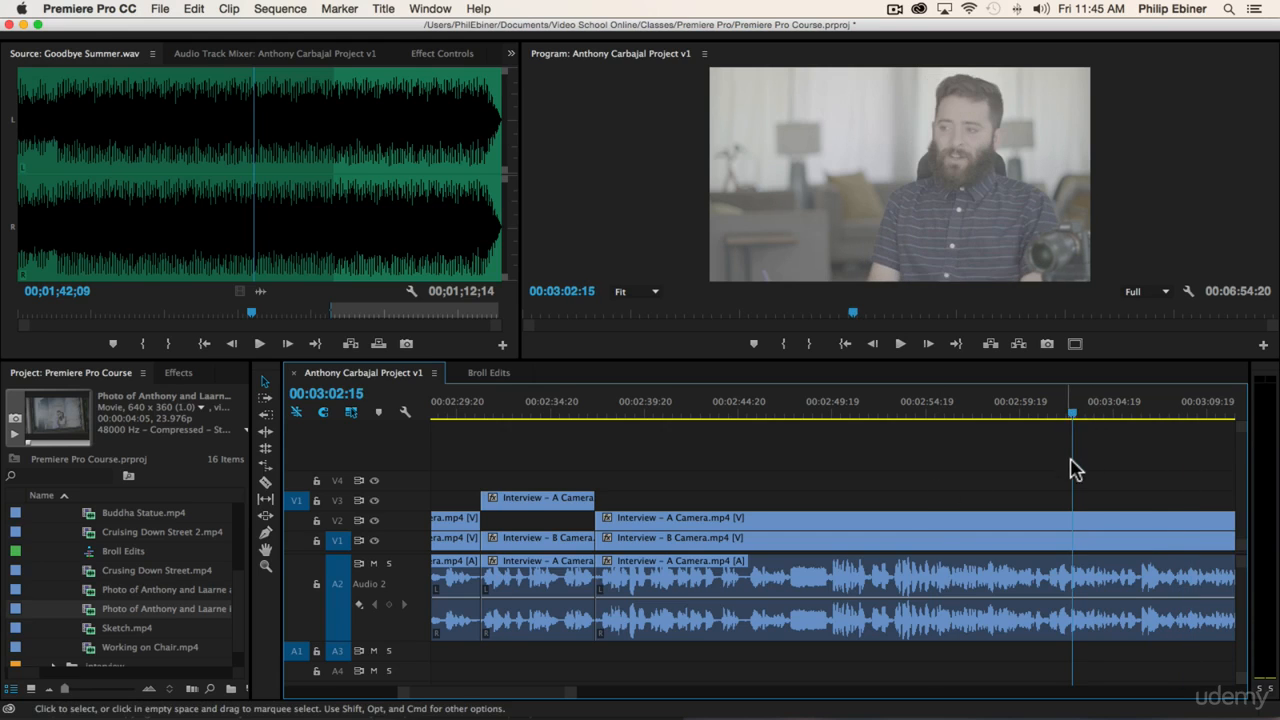
{"action": "scroll", "coordinate": [1145, 497], "scroll_direction": "down", "scroll_amount": 3}
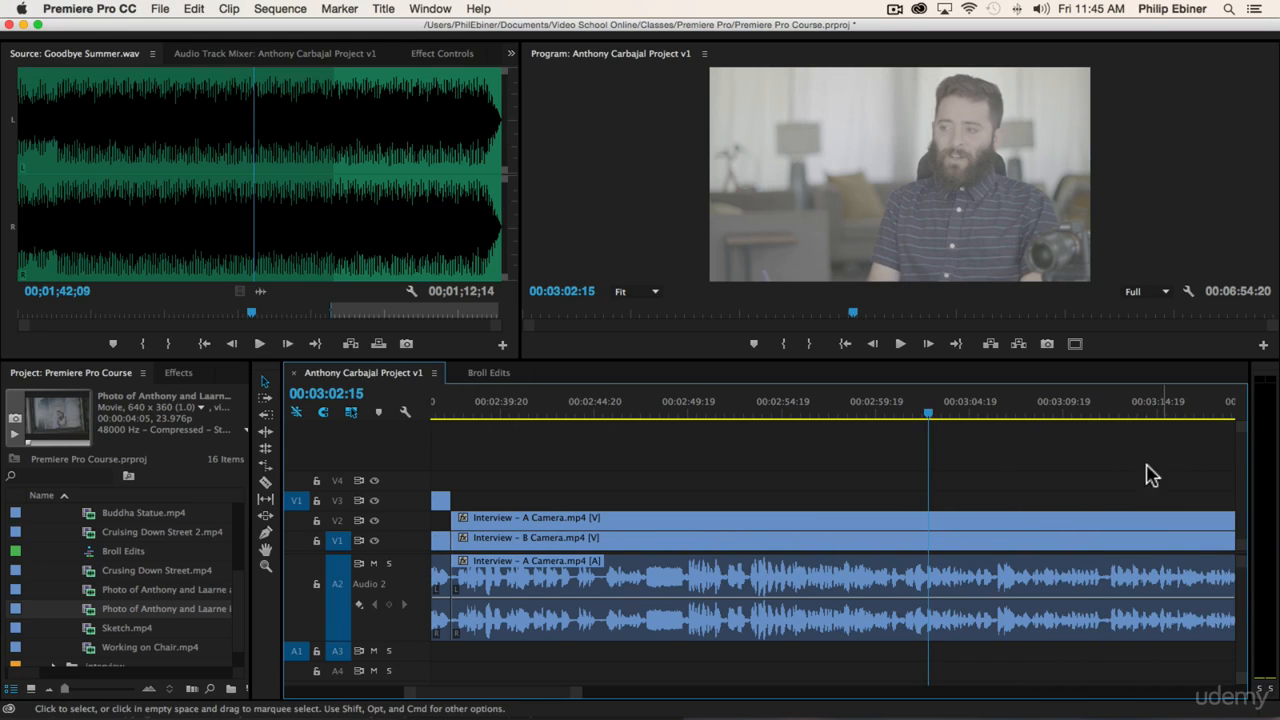
{"action": "left_click", "coordinate": [904, 415]}
{"action": "key", "text": "space"}
{"action": "key", "text": "c"}
{"action": "left_click", "coordinate": [904, 518], "text": "shift"}
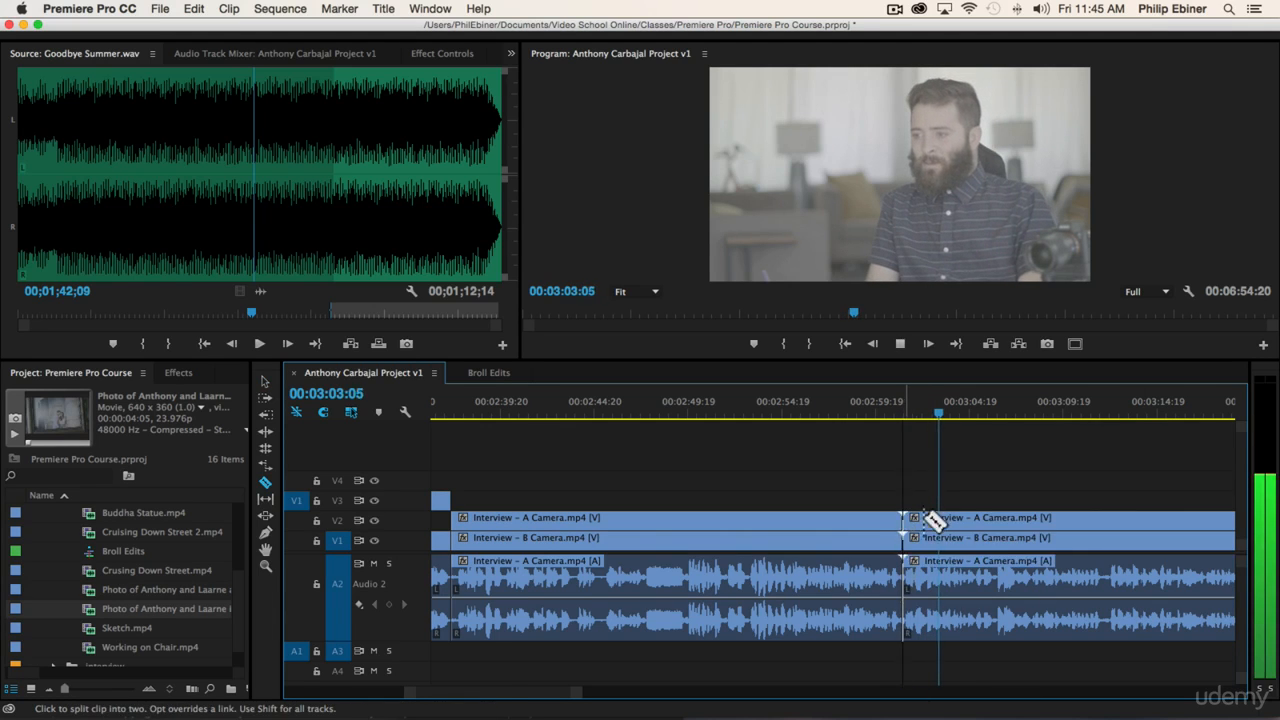
Step: Split the clips on all tracks at 00:03:05:02 and move the Interview - A Camera segment ending there up to track V3
{"action": "key", "text": "space"}
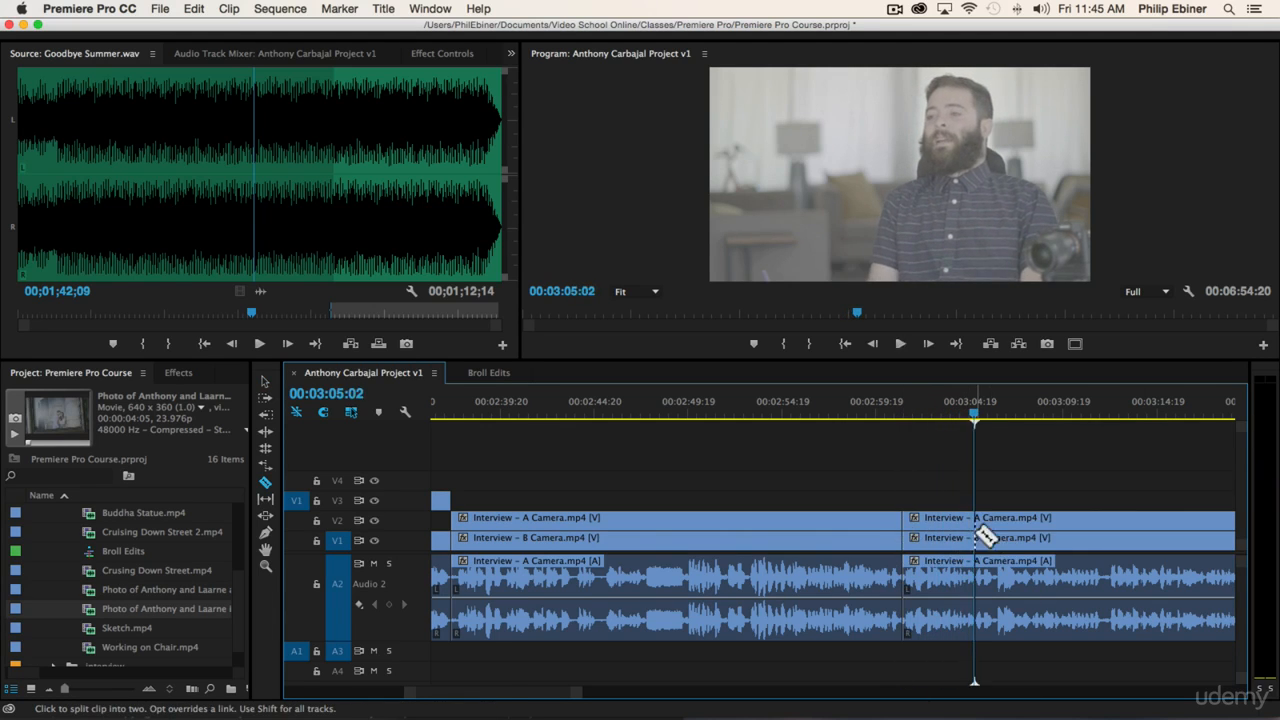
{"action": "left_click", "coordinate": [975, 538], "text": "shift"}
{"action": "key", "text": "v"}
{"action": "mouse_move", "coordinate": [940, 523]}
{"action": "left_mouse_down"}
{"action": "mouse_move", "coordinate": [943, 509]}
{"action": "mouse_move", "coordinate": [925, 512]}
{"action": "left_mouse_up"}
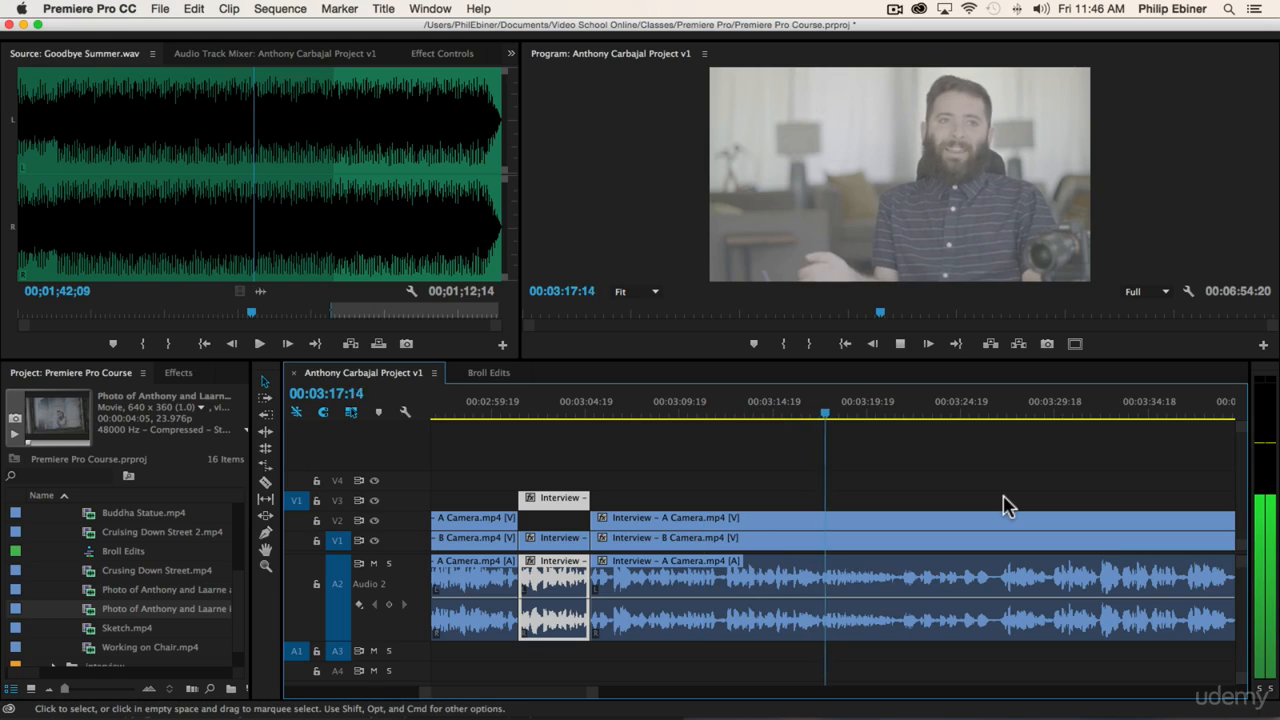
Step: Pause the interview at 00:03:19:10, collapse the broll bin, and expand the Photos bin
{"action": "key", "text": "space"}
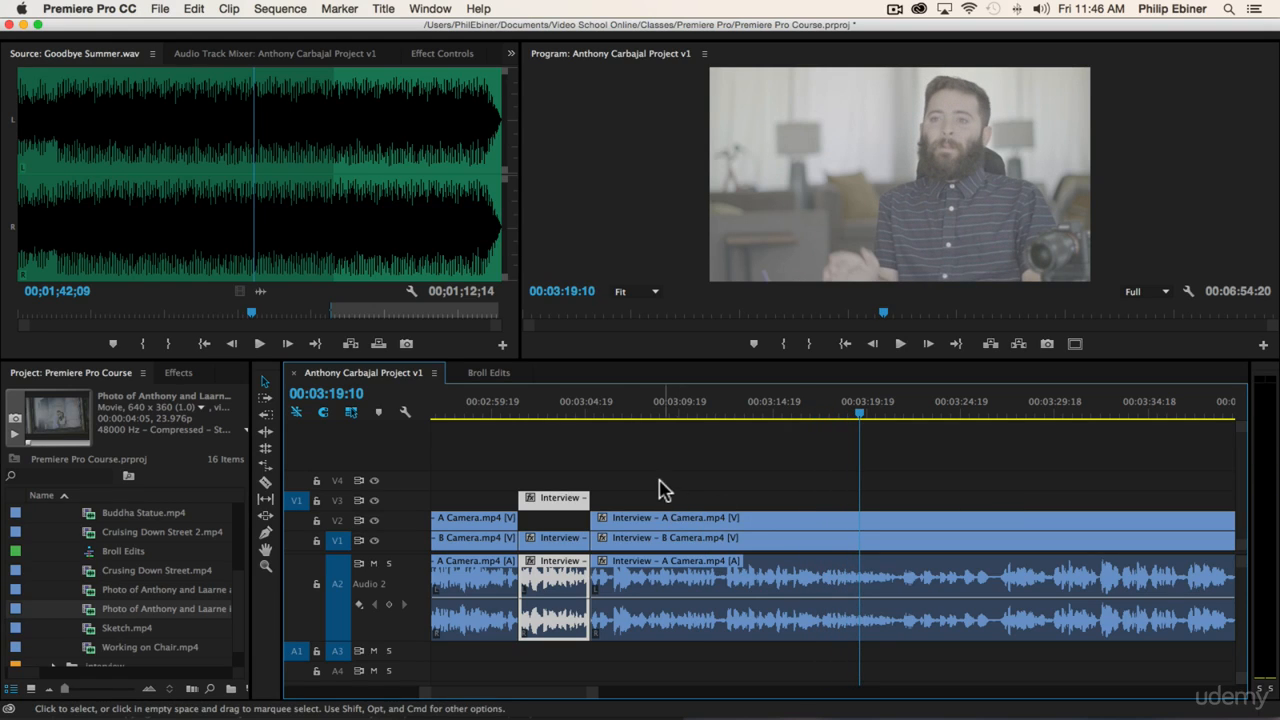
{"action": "scroll", "coordinate": [135, 555], "scroll_direction": "up", "scroll_amount": 4}
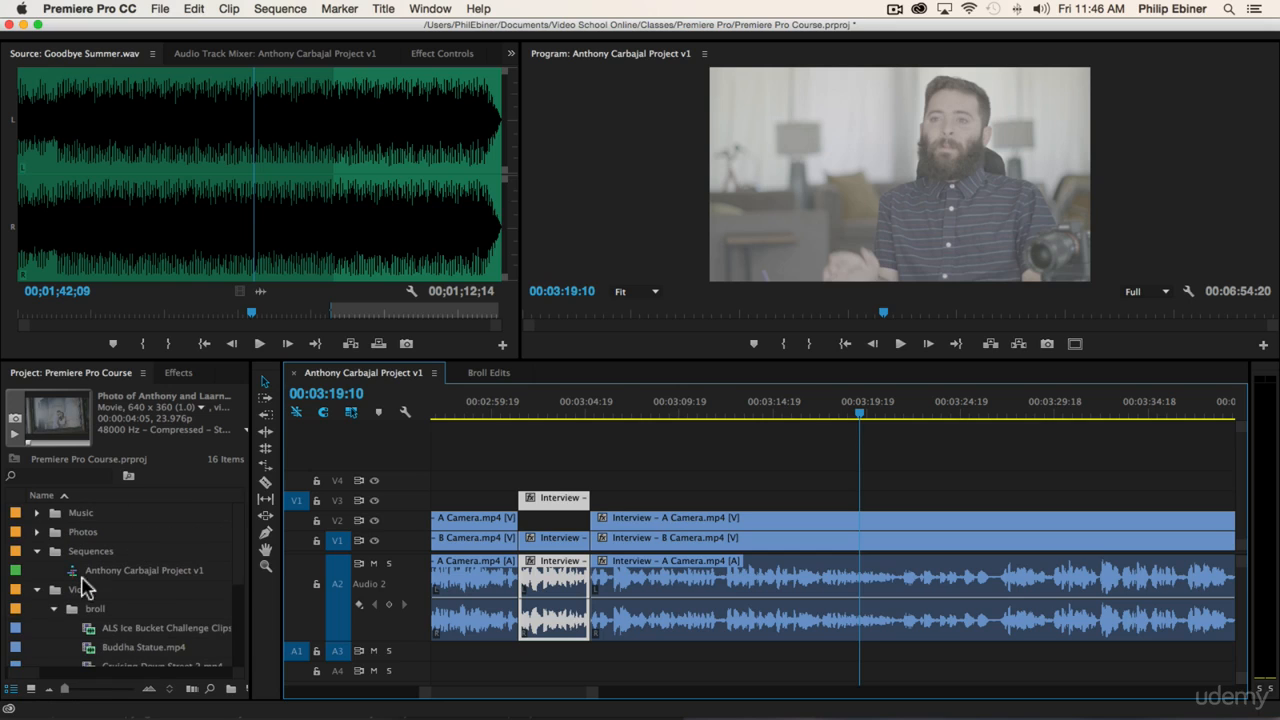
{"action": "left_click", "coordinate": [55, 608]}
{"action": "left_click", "coordinate": [37, 532]}
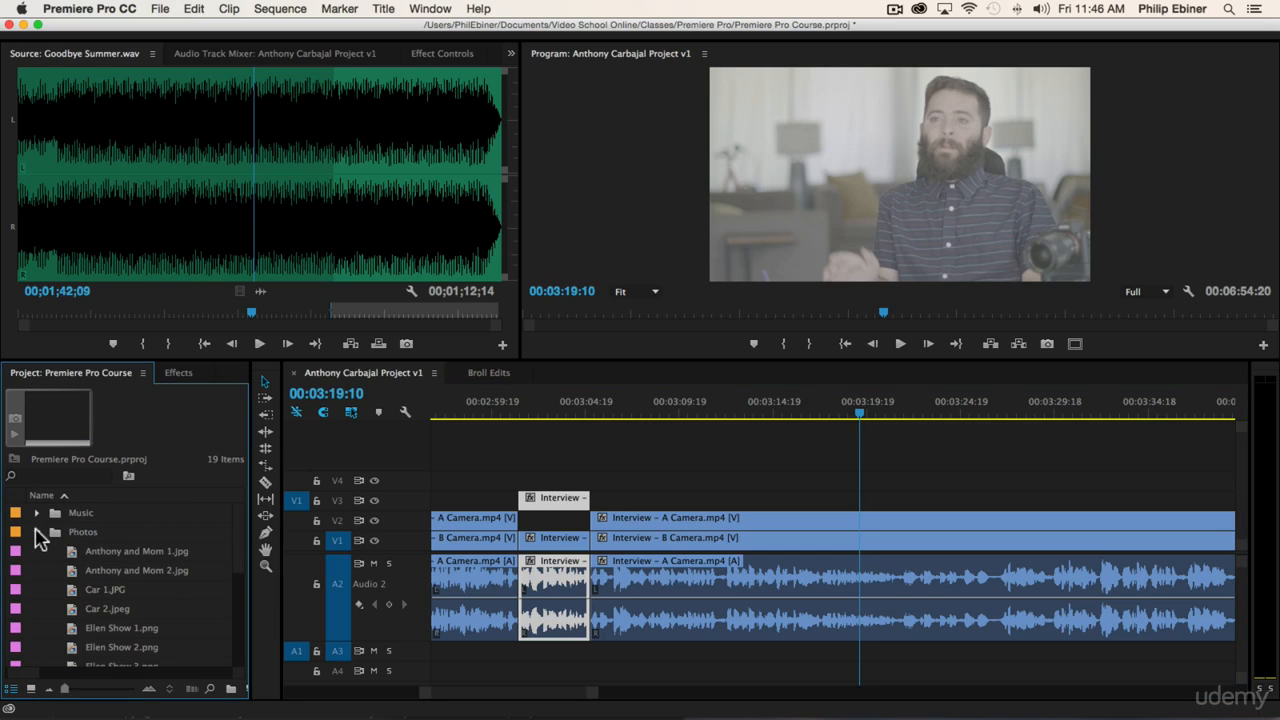
Step: Preview the stills Ellen Show 1.png through Ellen Show 4.png in the source monitor and return to Ellen Show 3.png
{"action": "scroll", "coordinate": [145, 575], "scroll_direction": "down", "scroll_amount": 1}
{"action": "double_click", "coordinate": [118, 590]}
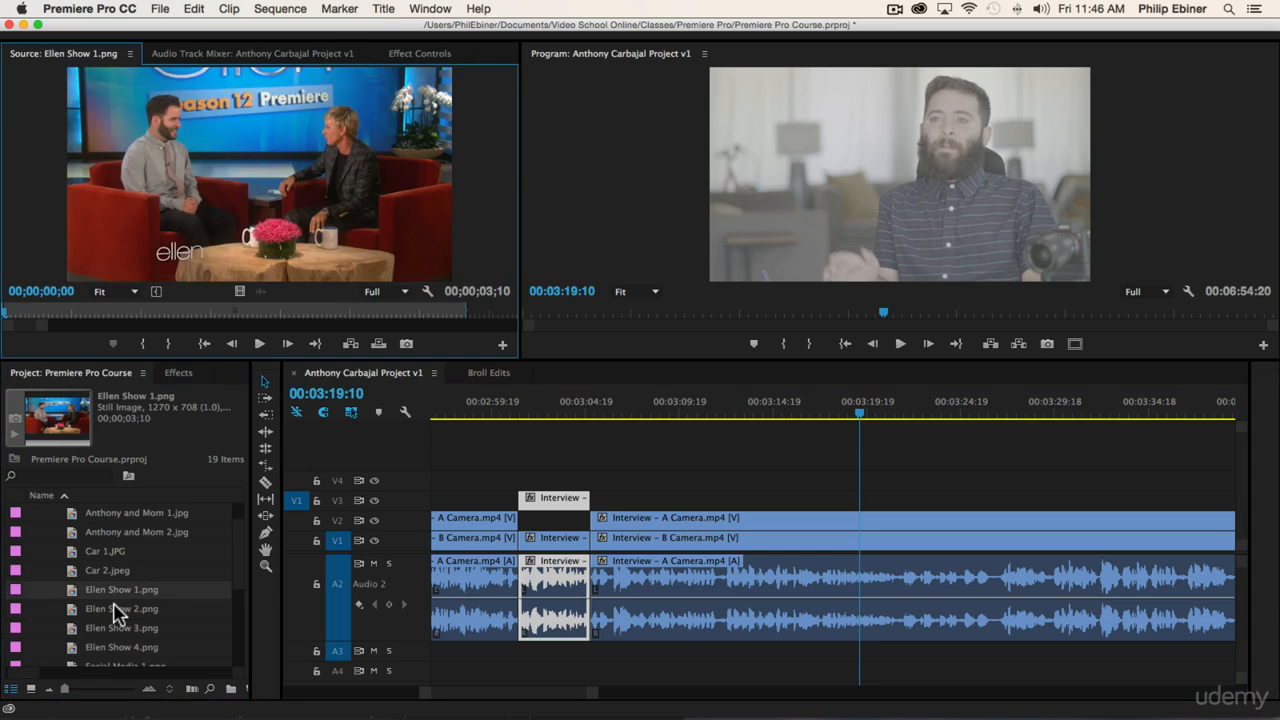
{"action": "double_click", "coordinate": [114, 609]}
{"action": "double_click", "coordinate": [117, 628]}
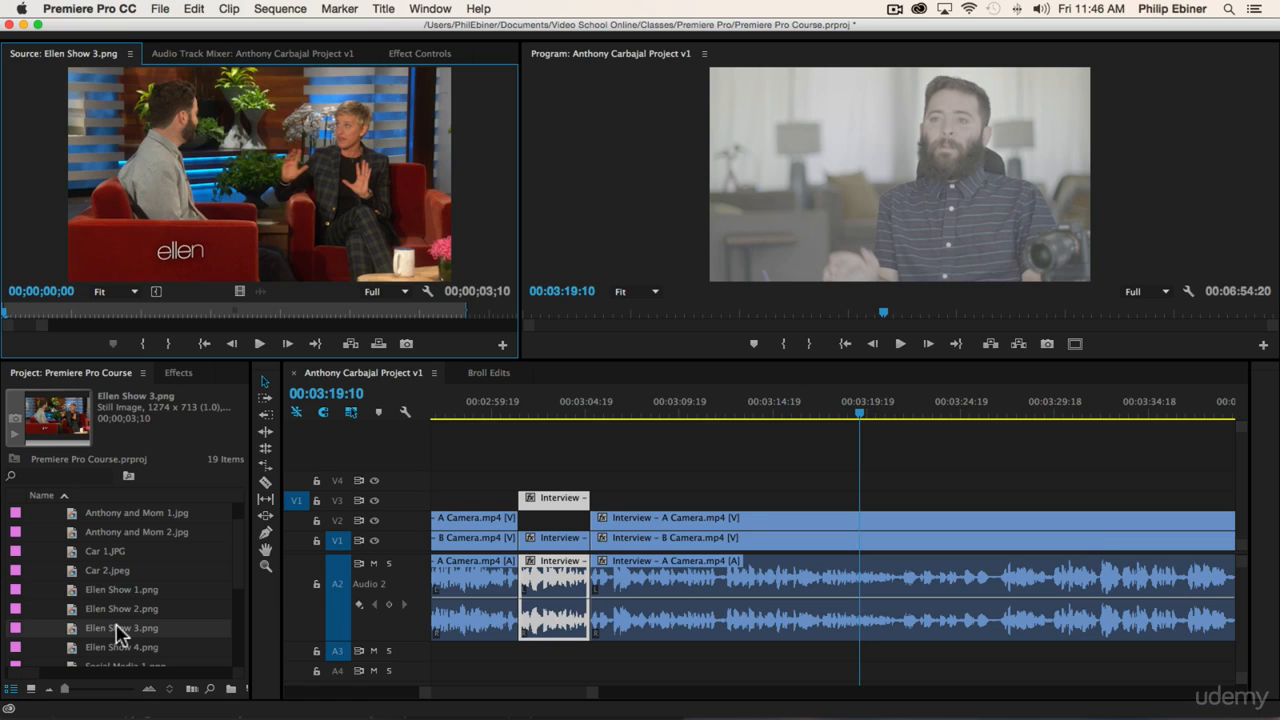
{"action": "scroll", "coordinate": [133, 648], "scroll_direction": "down", "scroll_amount": 2}
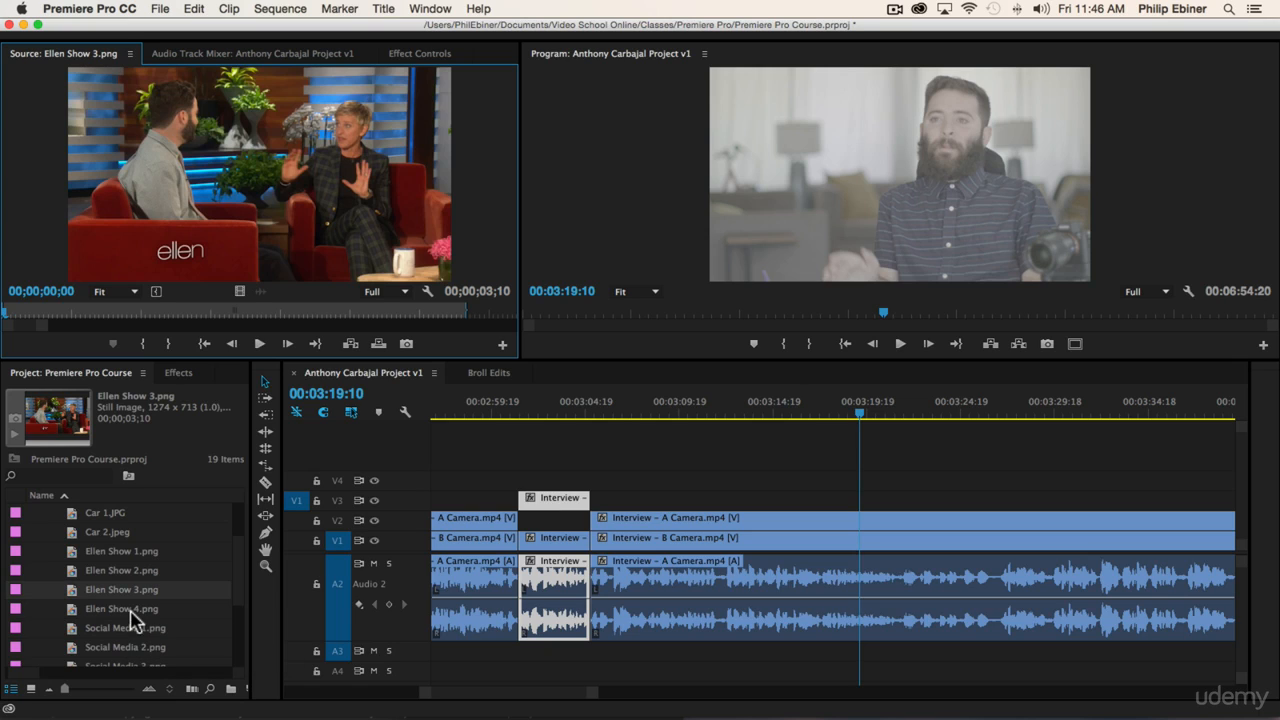
{"action": "double_click", "coordinate": [135, 612]}
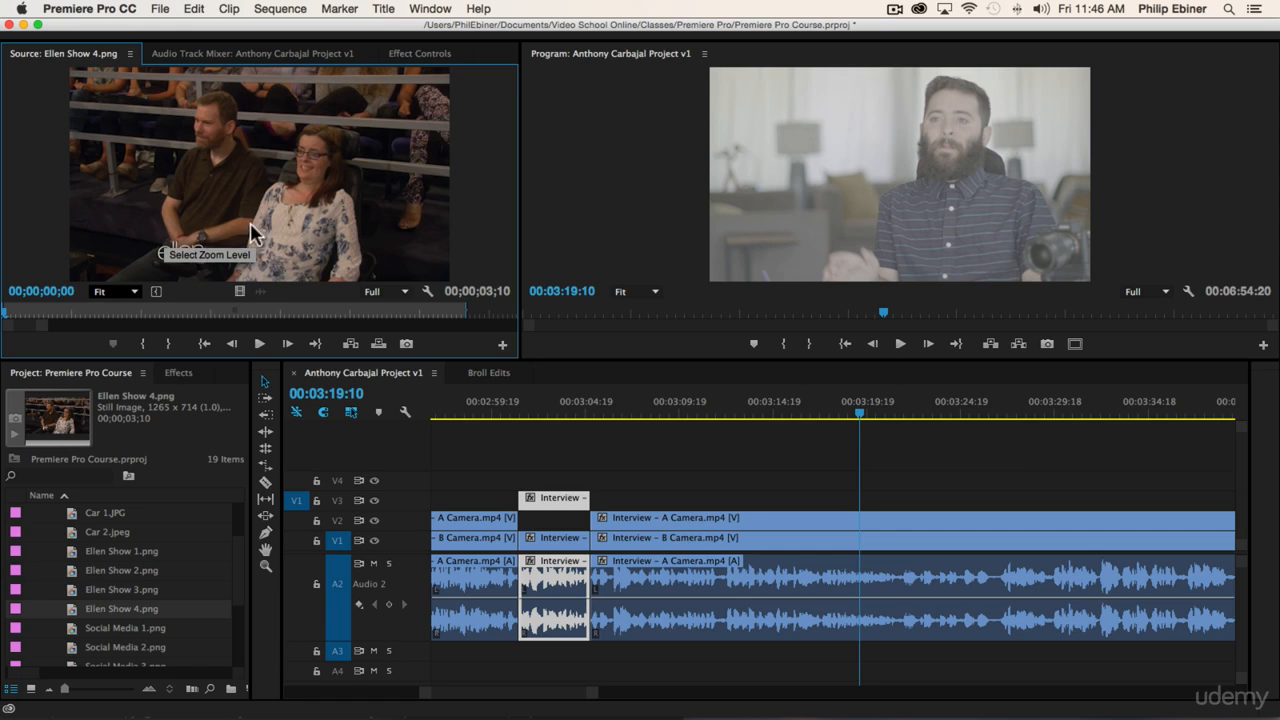
{"action": "double_click", "coordinate": [134, 590]}
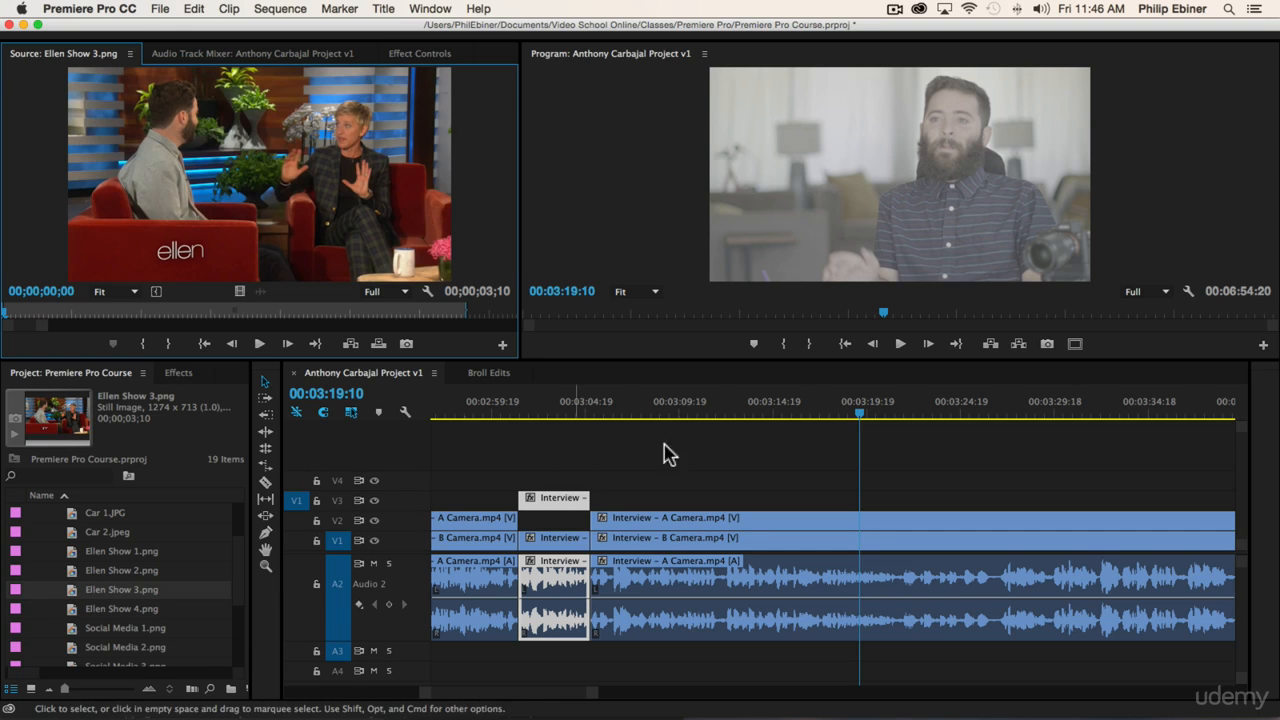
Step: Collapse the Photos bin and play the interview again from 00:03:17:14
{"action": "scroll", "coordinate": [118, 553], "scroll_direction": "up", "scroll_amount": 3}
{"action": "left_click", "coordinate": [38, 533]}
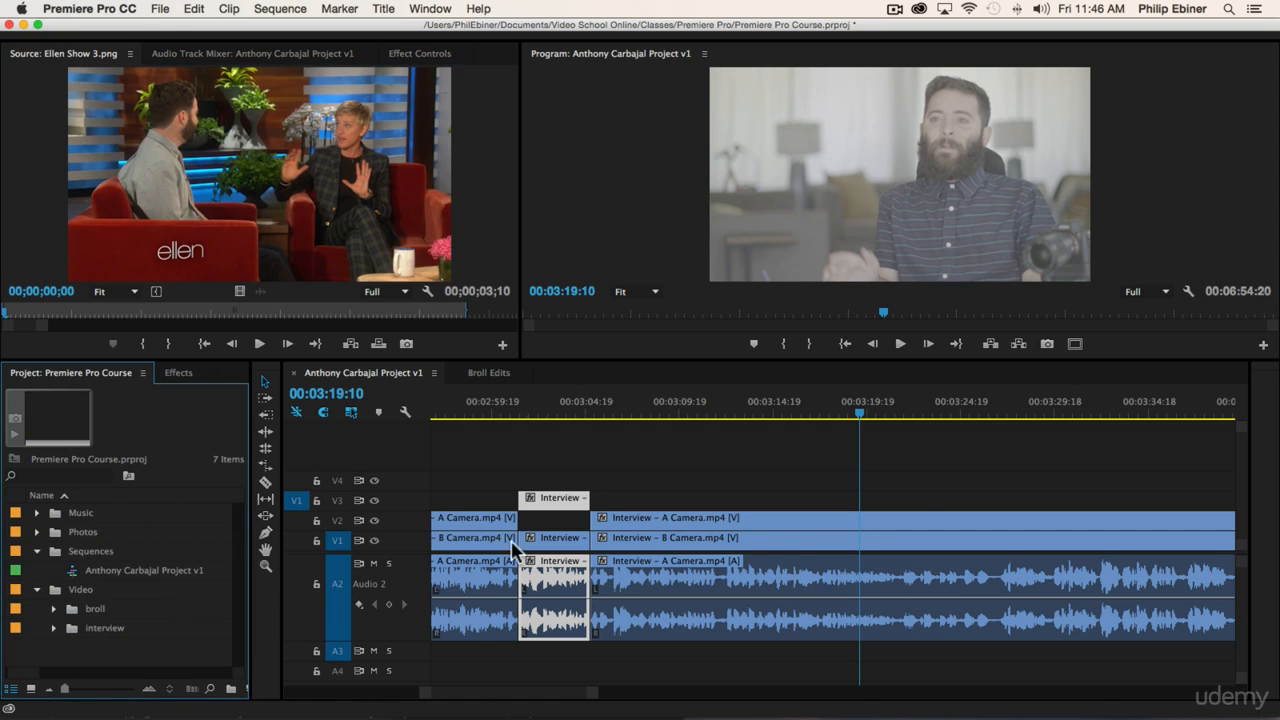
{"action": "left_click", "coordinate": [926, 489]}
{"action": "left_click", "coordinate": [826, 416]}
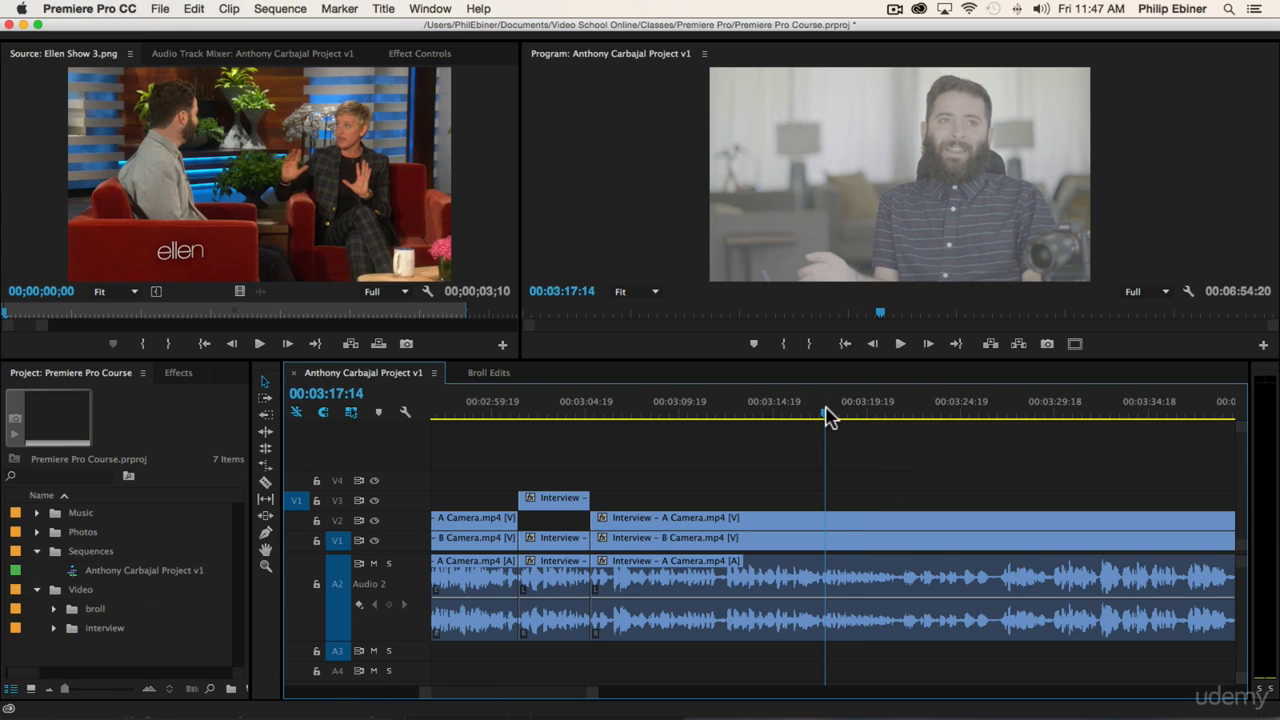
{"action": "key", "text": "space"}
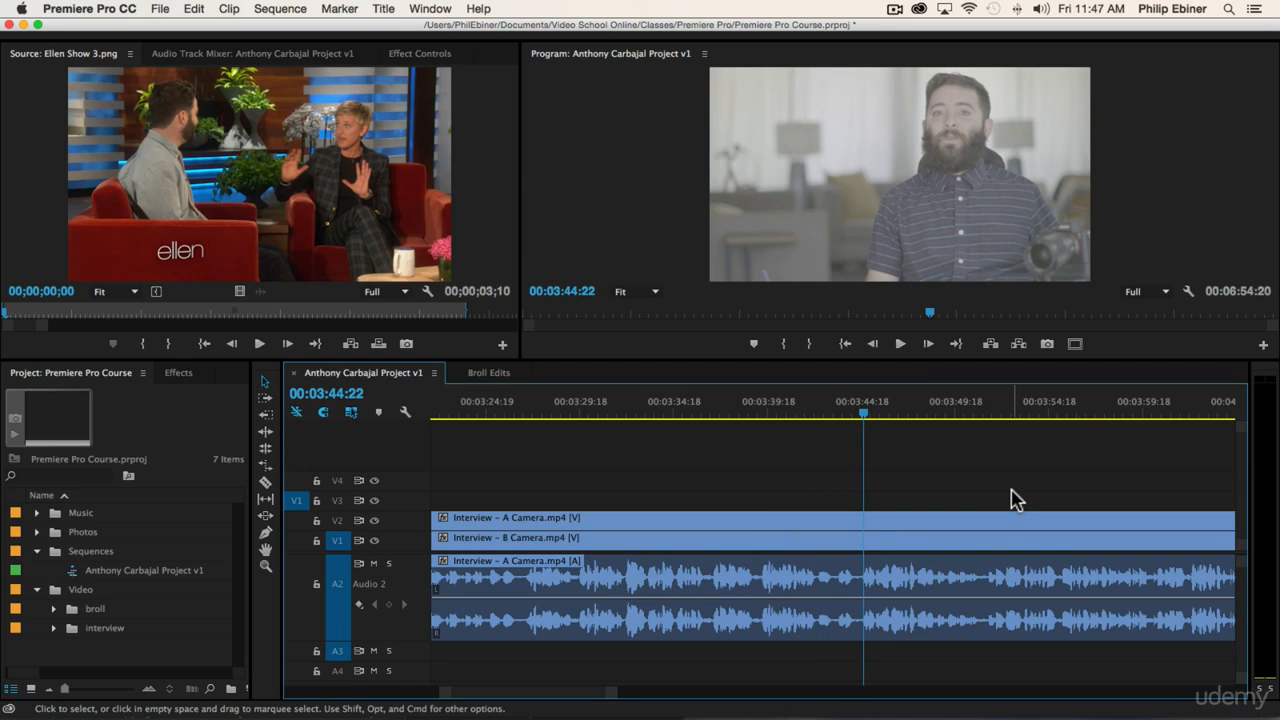
Step: Replay the interview from 00:03:42:06, pause it at 00:03:48:14, and resume playing
{"action": "key", "text": "space"}
{"action": "left_click", "coordinate": [813, 415]}
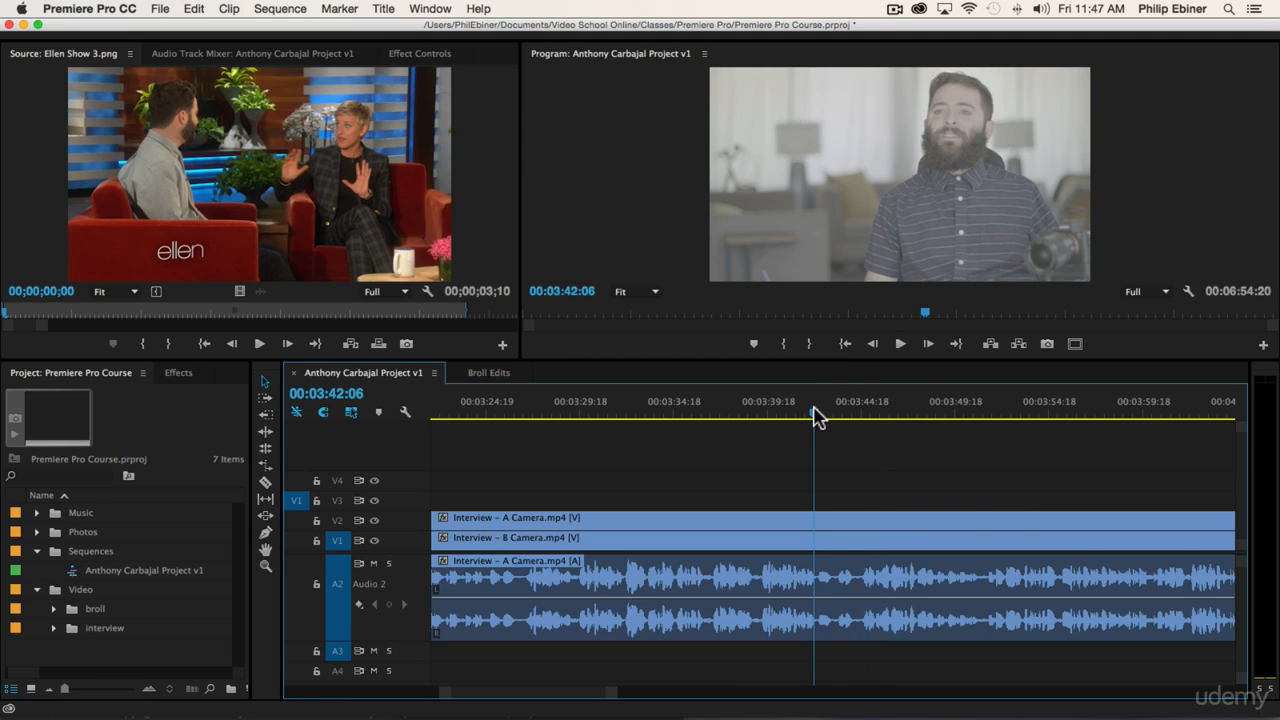
{"action": "key", "text": "space"}
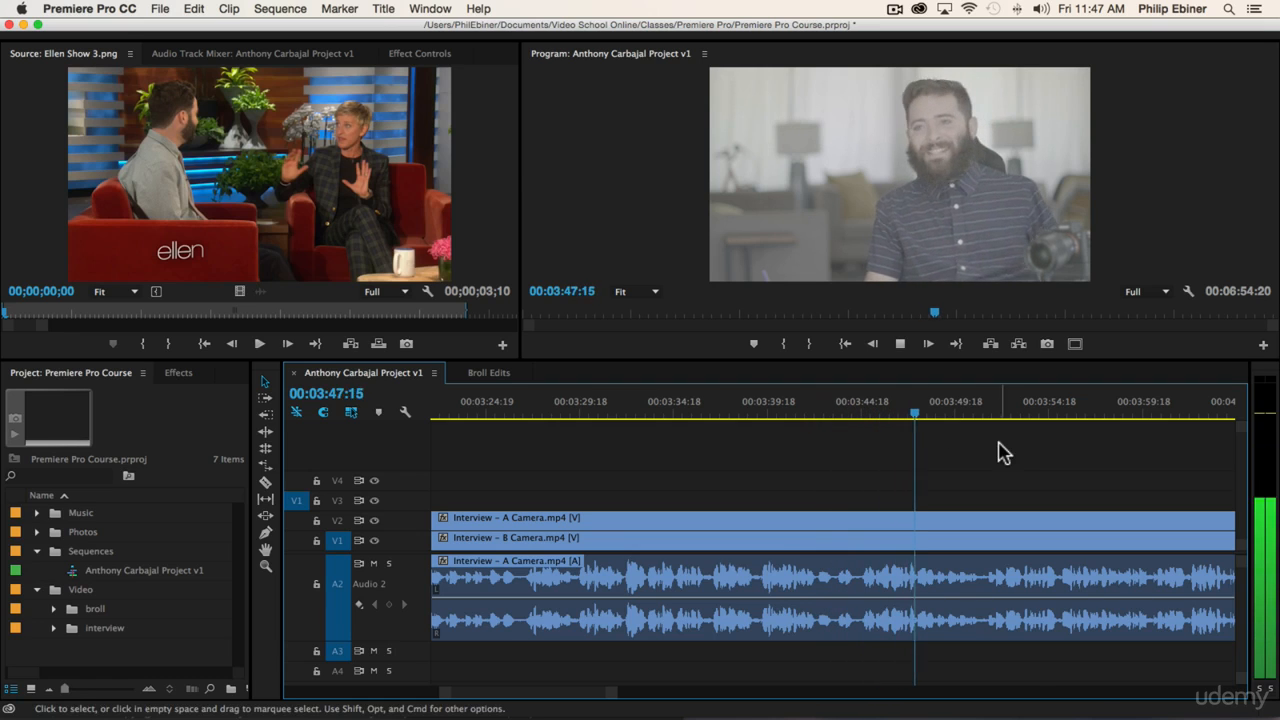
{"action": "key", "text": "space"}
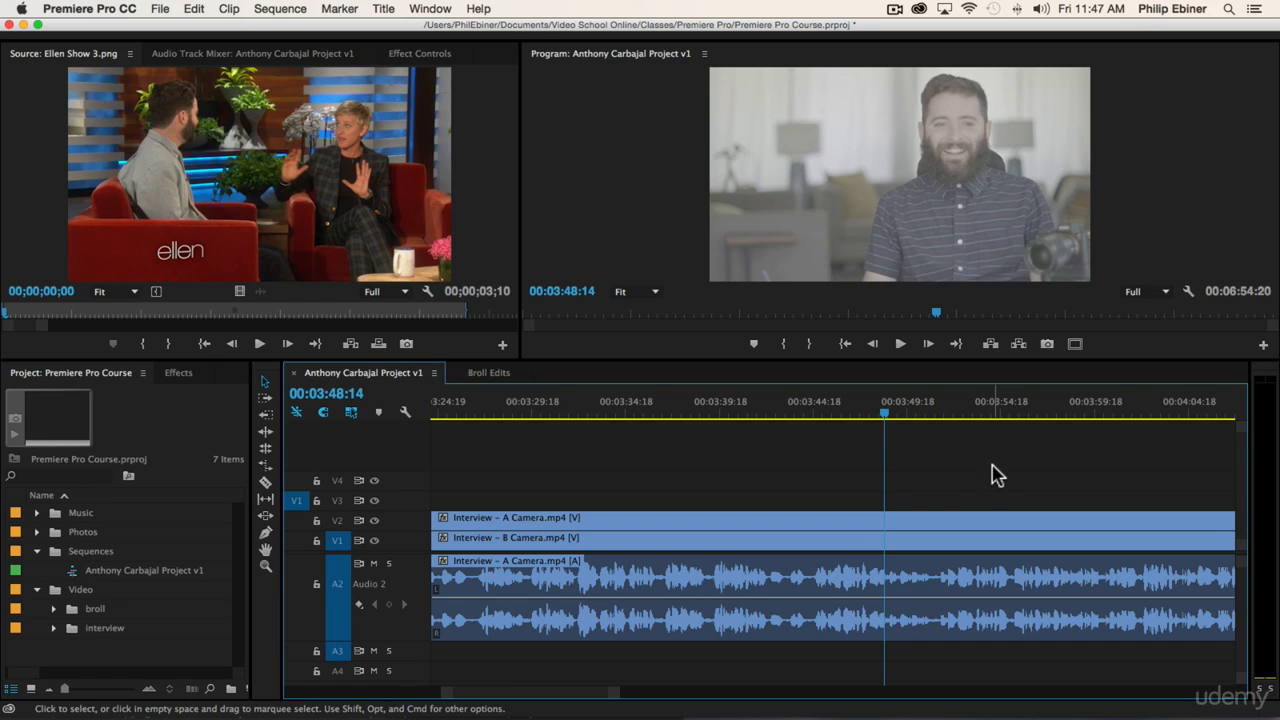
{"action": "key", "text": "space"}
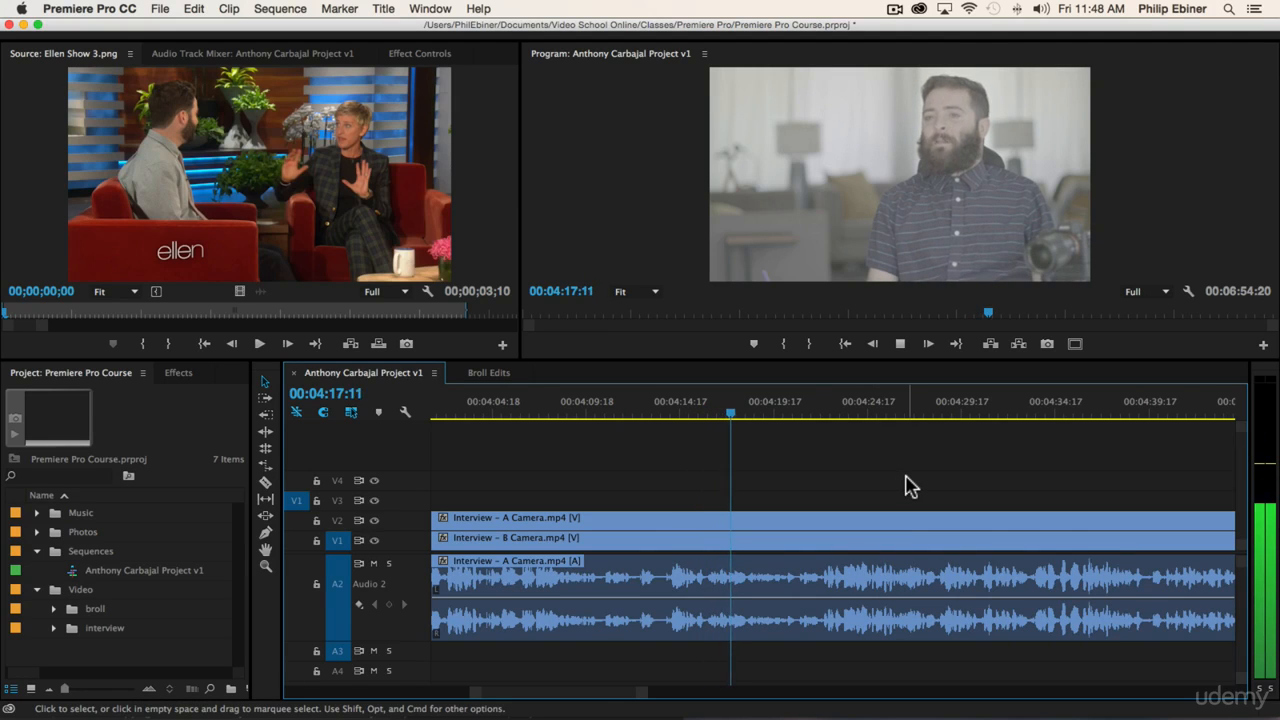
Step: Stop the interview after 00:04:21:11 and split the clips on all tracks at 00:04:22:06
{"action": "scroll", "coordinate": [906, 486], "scroll_direction": "right", "scroll_amount": 1}
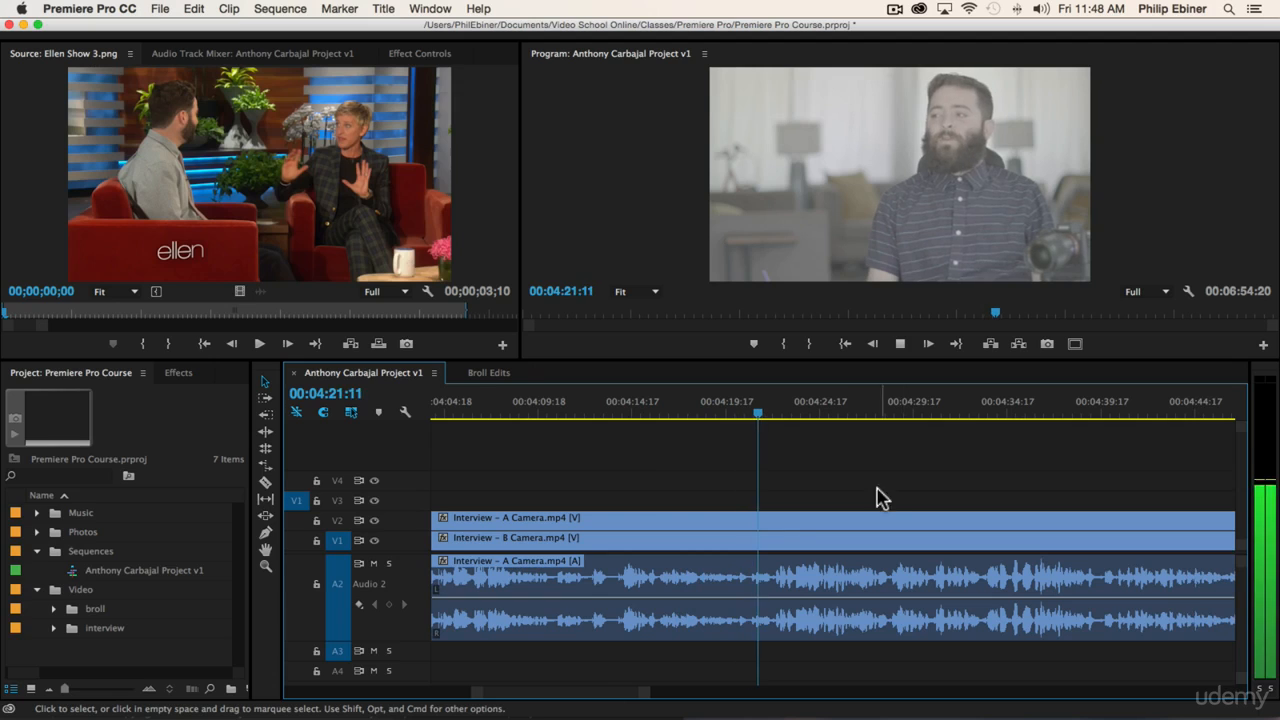
{"action": "key", "text": "space"}
{"action": "left_click", "coordinate": [770, 418]}
{"action": "key", "text": "c"}
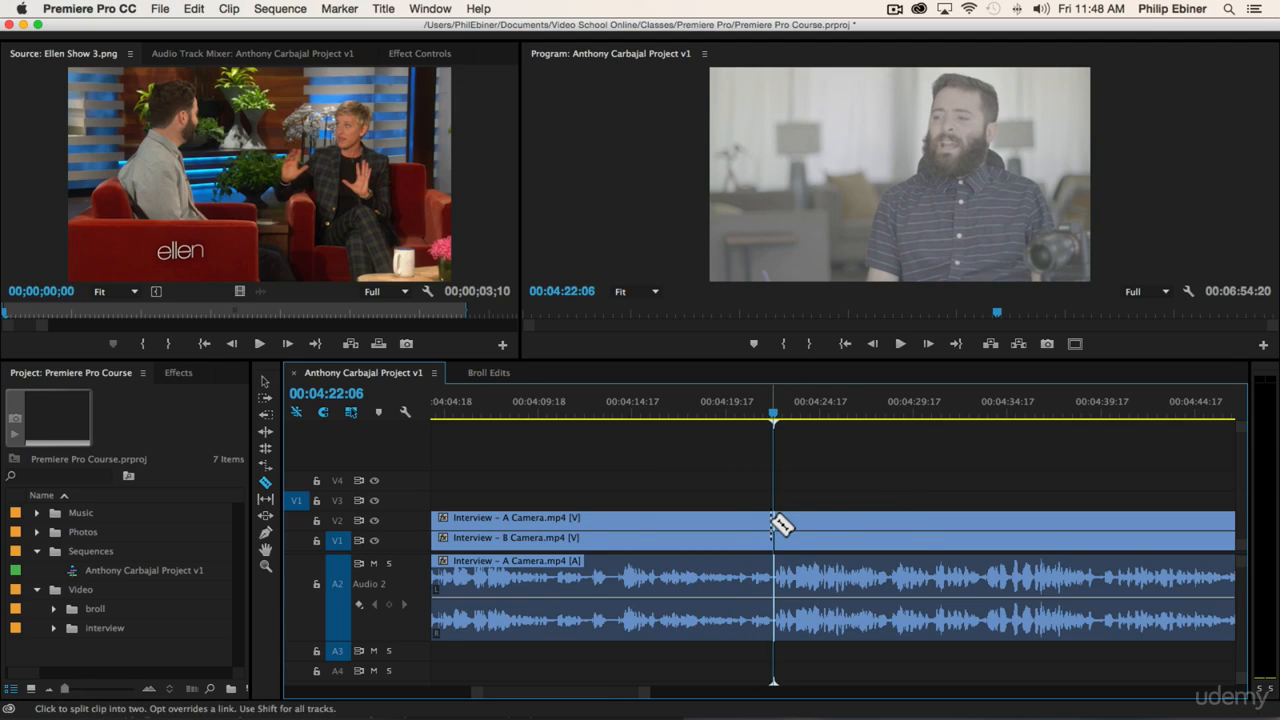
{"action": "left_click", "coordinate": [773, 521], "text": "shift"}
Step: Review the lead-in, split all tracks at about 00:04:16, and move the Interview - A Camera segment ending at 00:04:22:06 to track V3
{"action": "left_click", "coordinate": [612, 417]}
{"action": "key", "text": "space"}
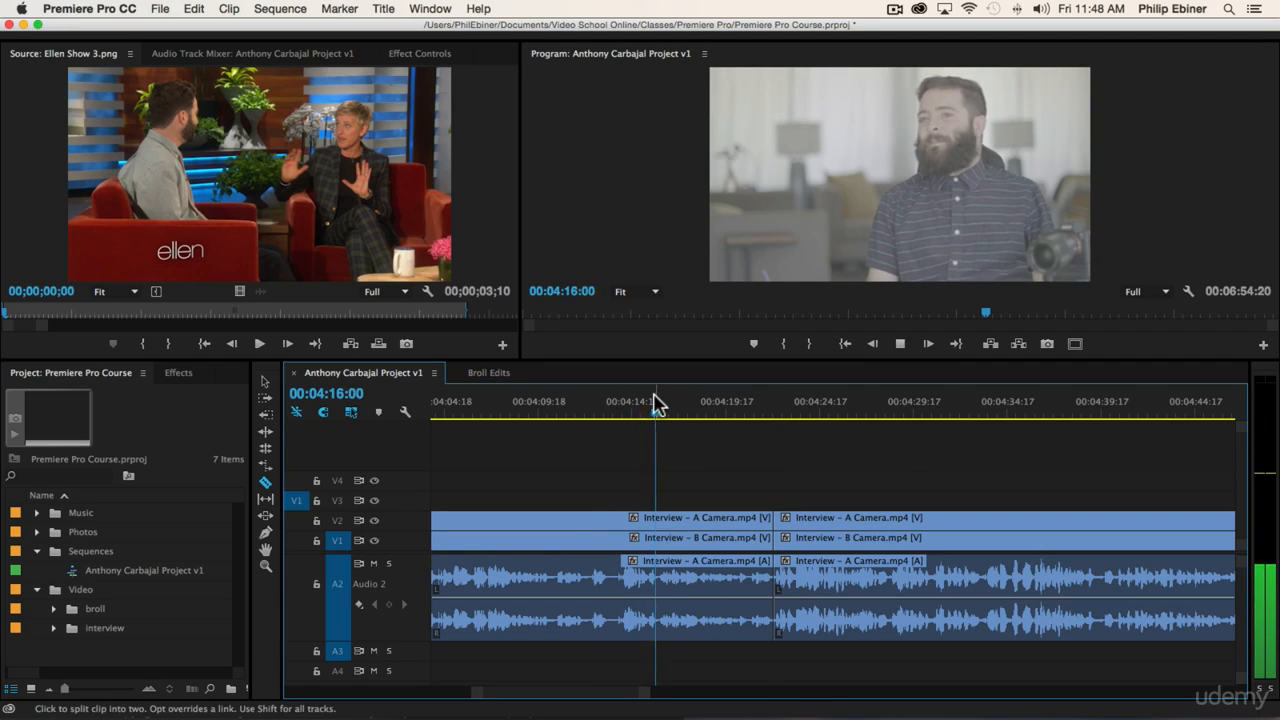
{"action": "key", "text": "space"}
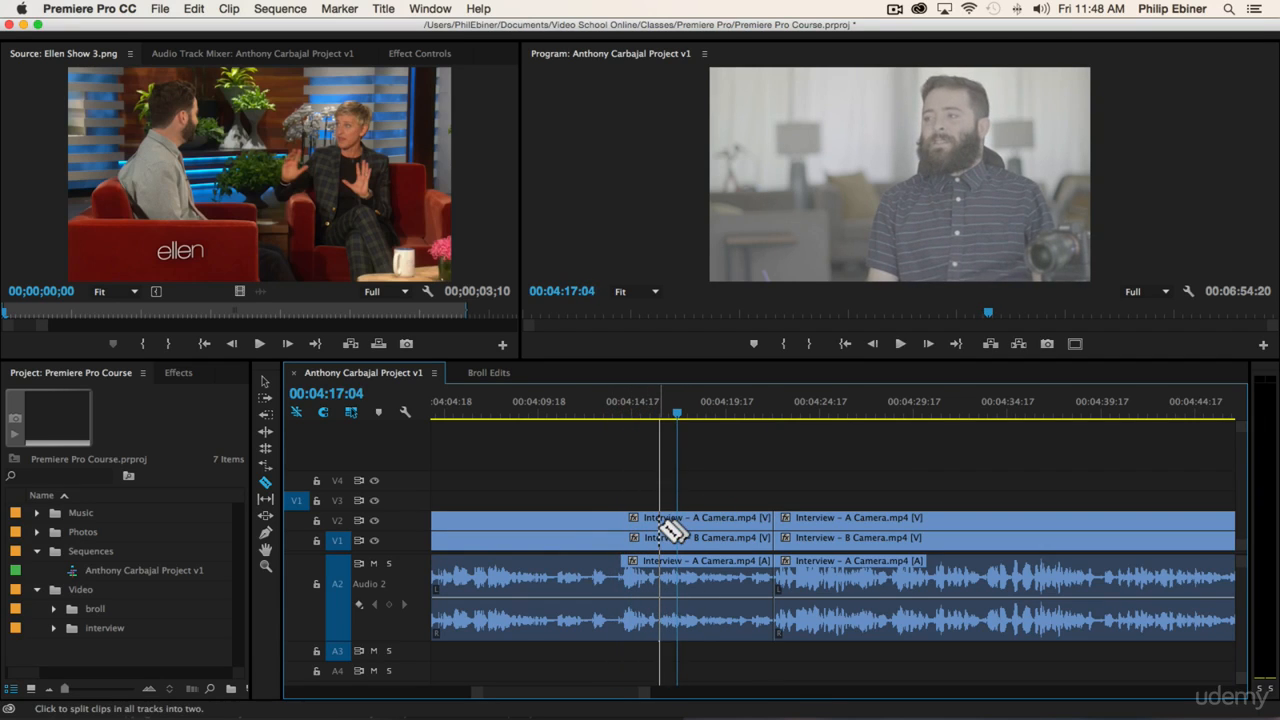
{"action": "left_click", "coordinate": [659, 528], "text": "shift"}
{"action": "key", "text": "v"}
{"action": "left_click_drag", "start_coordinate": [686, 527], "coordinate": [697, 503]}
Step: Play the interview onward from the cut at 00:04:22:06 to listen for the next usable sound bite
{"action": "left_click", "coordinate": [771, 416]}
{"action": "key", "text": "space"}
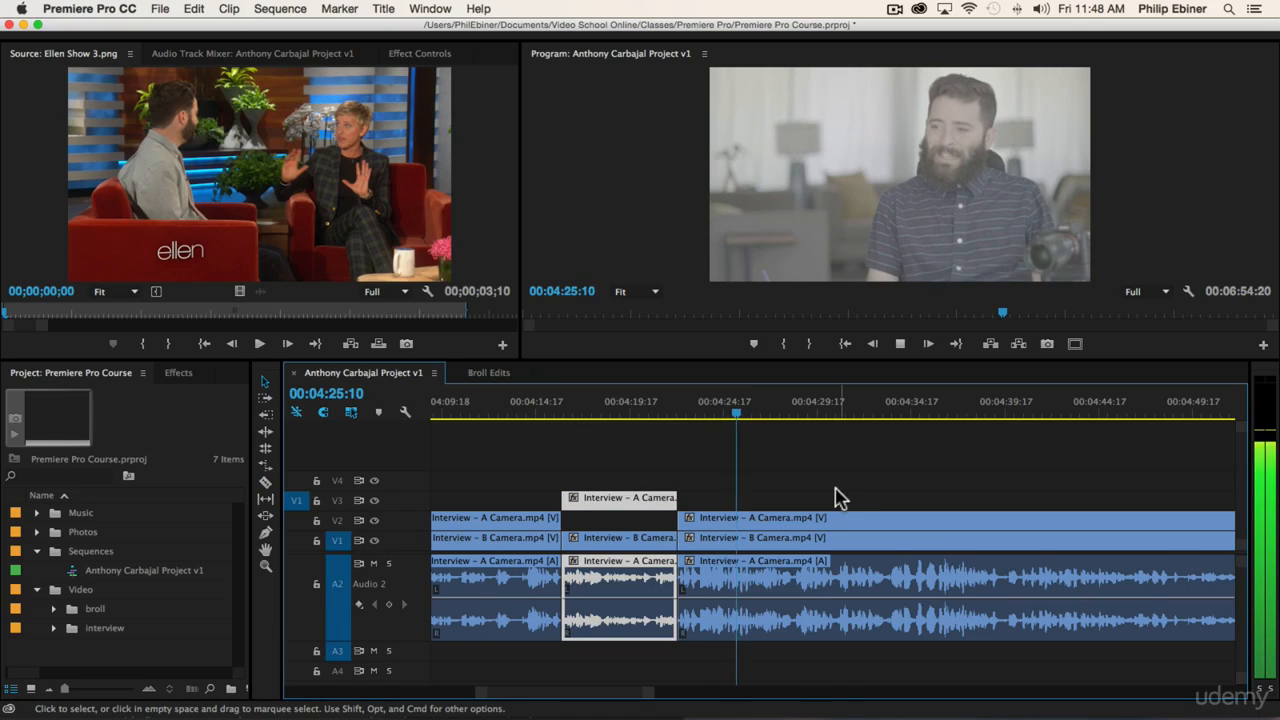
{"action": "scroll", "coordinate": [888, 484], "scroll_direction": "right", "scroll_amount": 1}
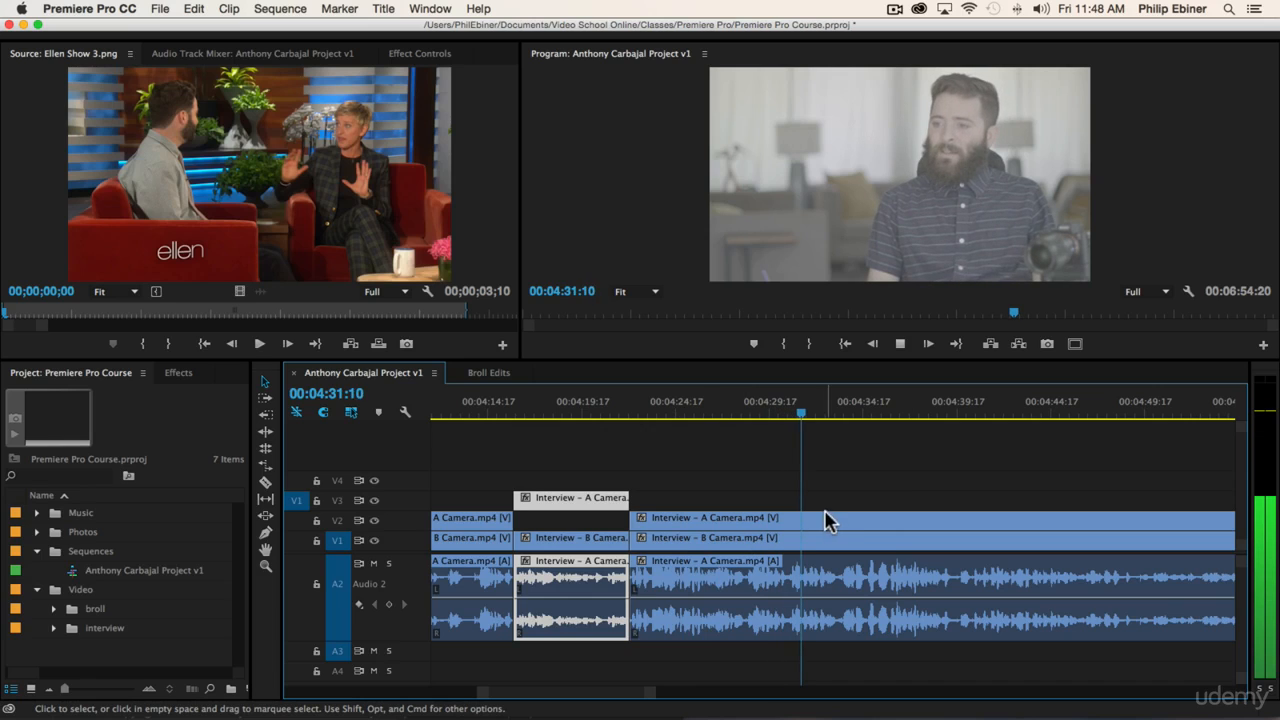
{"action": "scroll", "coordinate": [1008, 503], "scroll_direction": "right", "scroll_amount": 2}
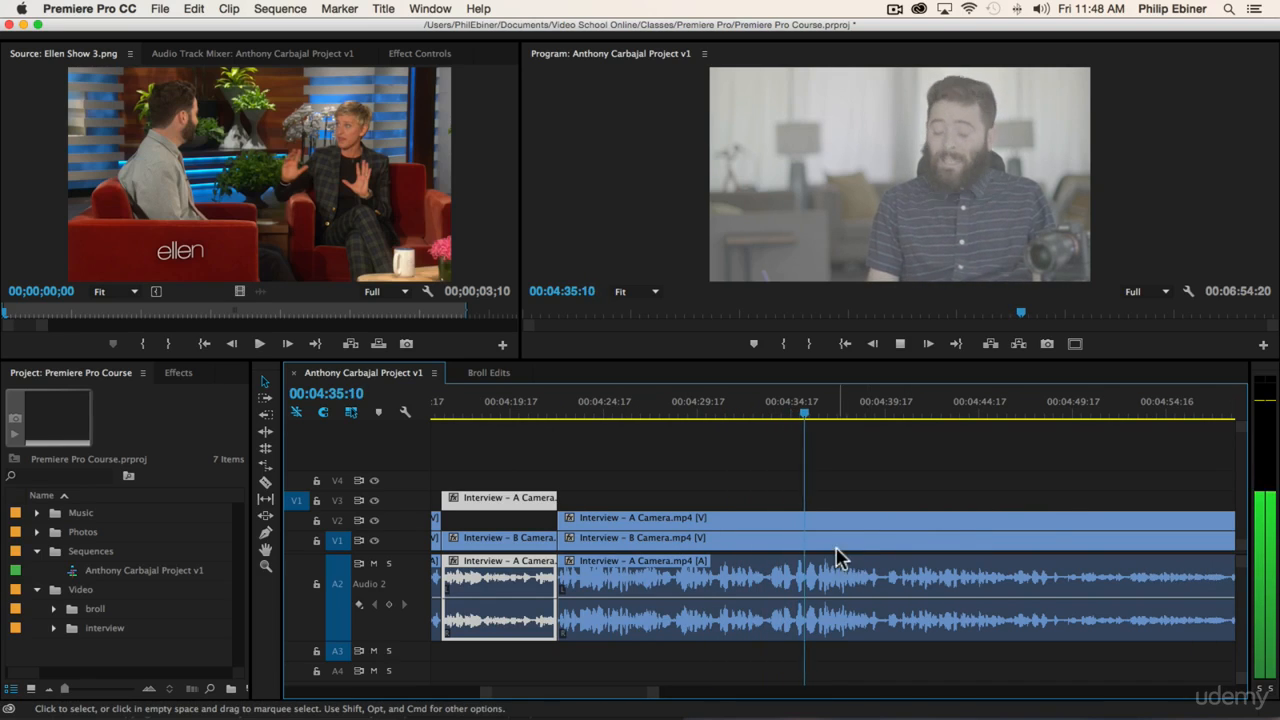
{"action": "scroll", "coordinate": [1040, 512], "scroll_direction": "right", "scroll_amount": 5}
{"action": "scroll", "coordinate": [990, 514], "scroll_direction": "right", "scroll_amount": 1}
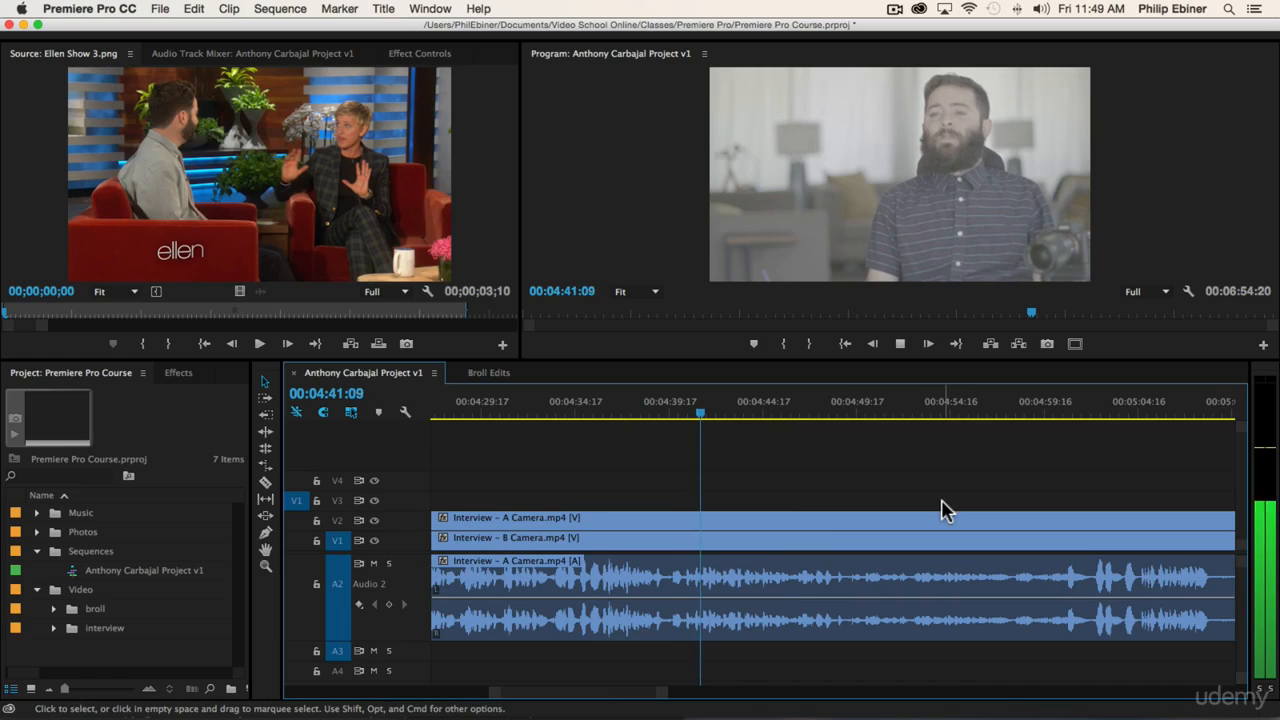
{"action": "scroll", "coordinate": [955, 510], "scroll_direction": "right", "scroll_amount": 3}
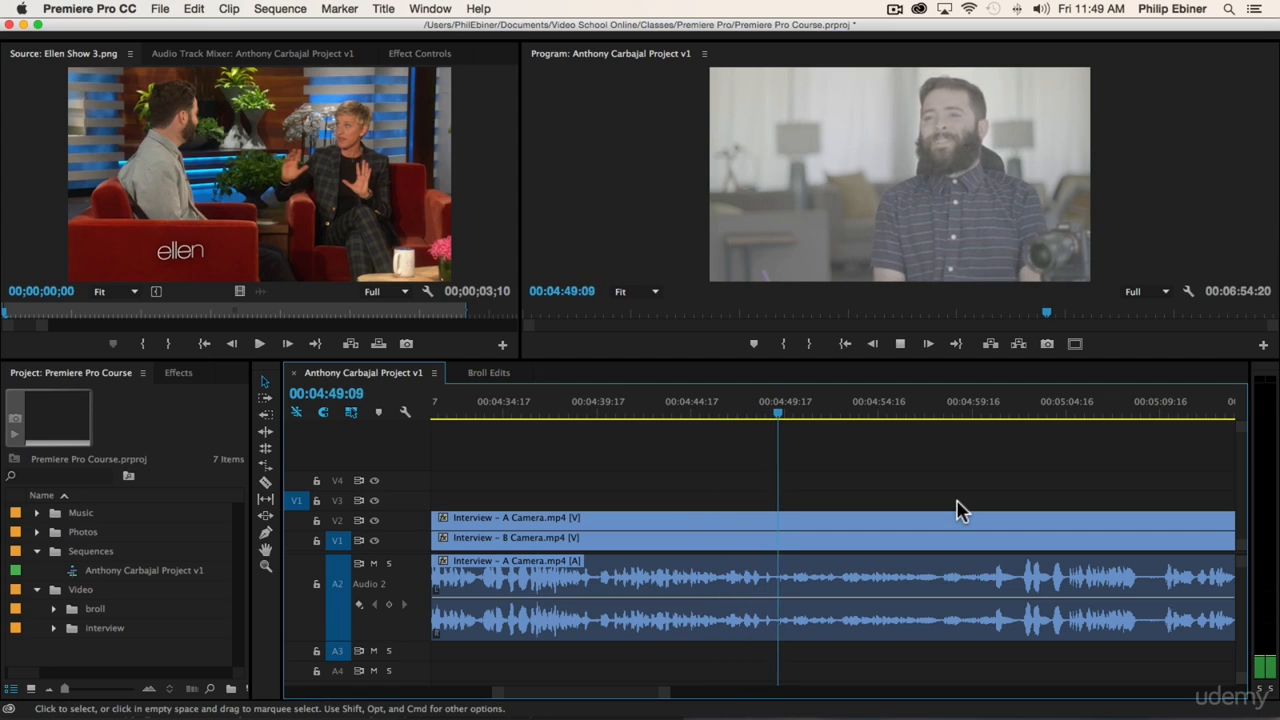
{"action": "key", "text": "space"}
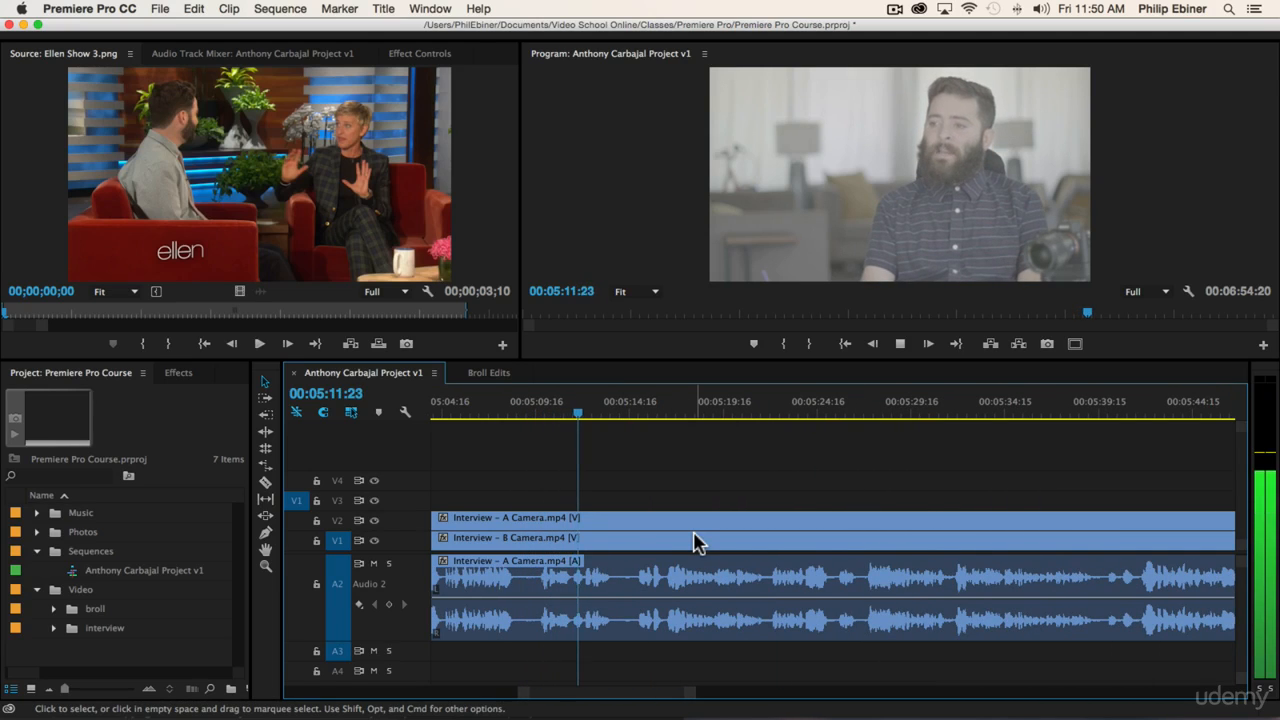
Step: Split all tracks at 00:05:09:16 and 00:05:13:19 and move the Interview - A Camera segment between them to track V3
{"action": "key", "text": "space"}
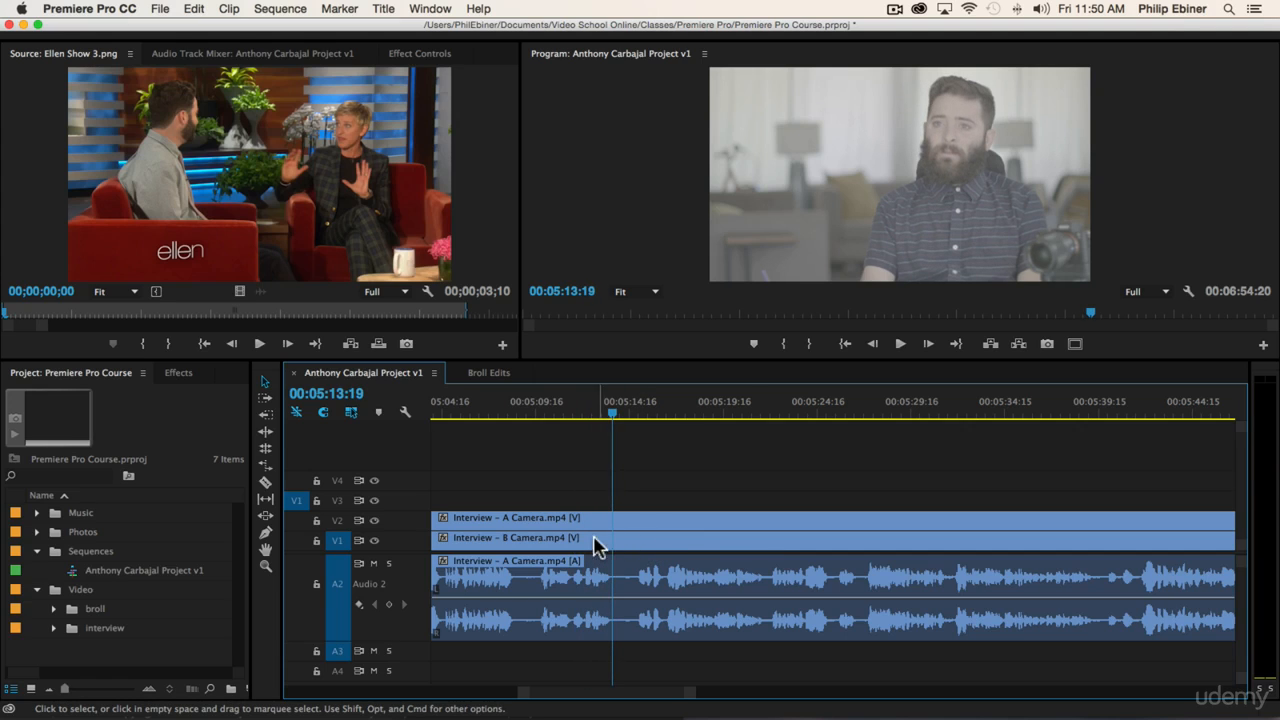
{"action": "key", "text": "c"}
{"action": "left_click", "coordinate": [538, 522], "text": "shift"}
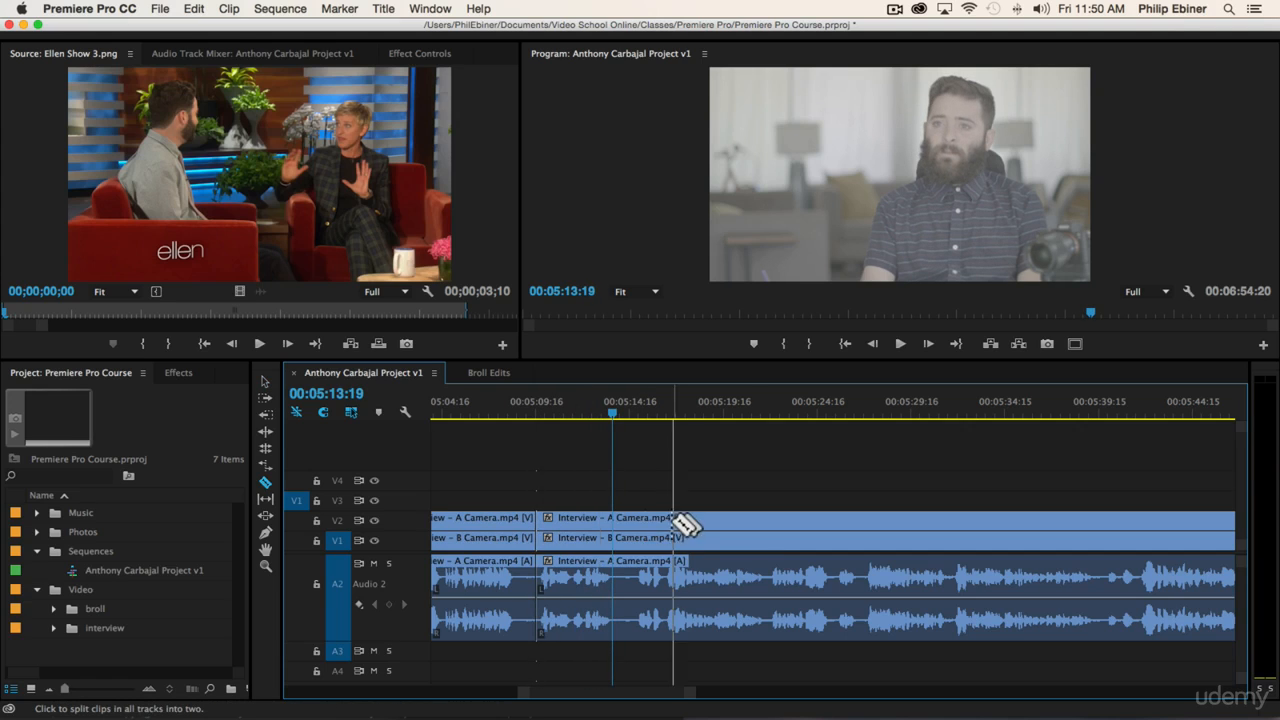
{"action": "left_click", "coordinate": [617, 530], "text": "shift"}
{"action": "key", "text": "v"}
{"action": "left_click_drag", "start_coordinate": [550, 523], "coordinate": [557, 515]}
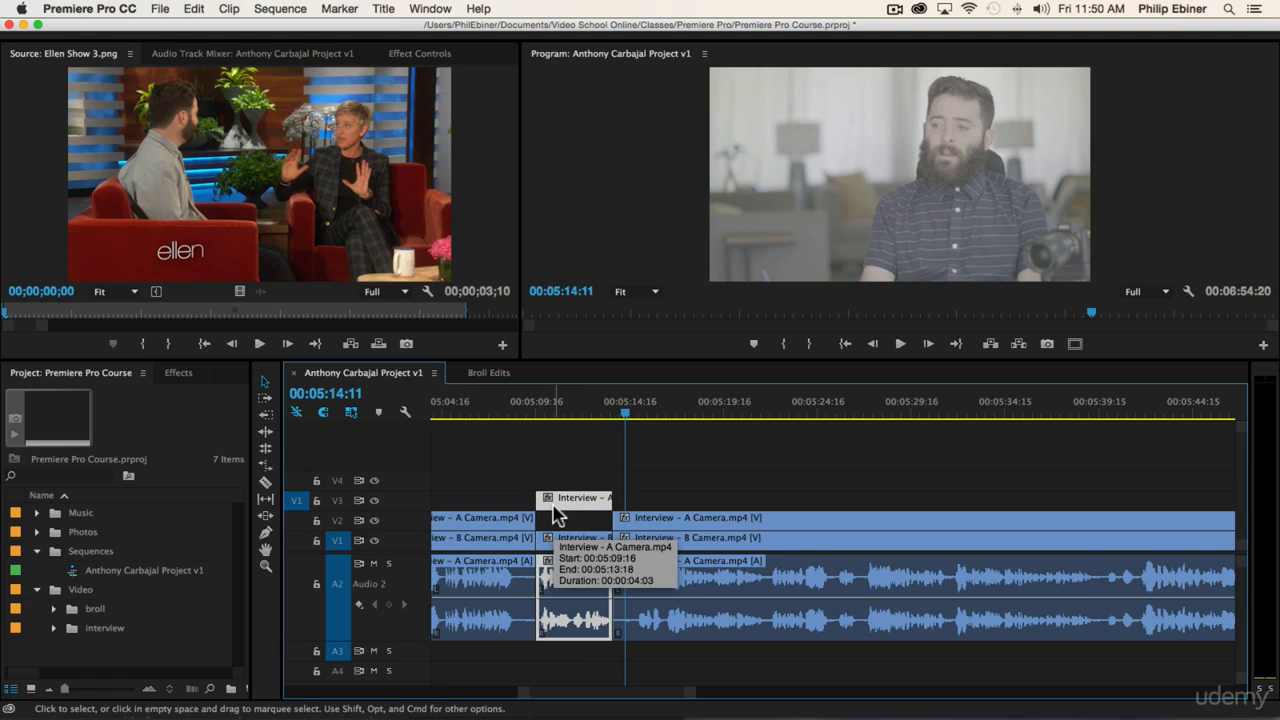
{"action": "left_click", "coordinate": [726, 490]}
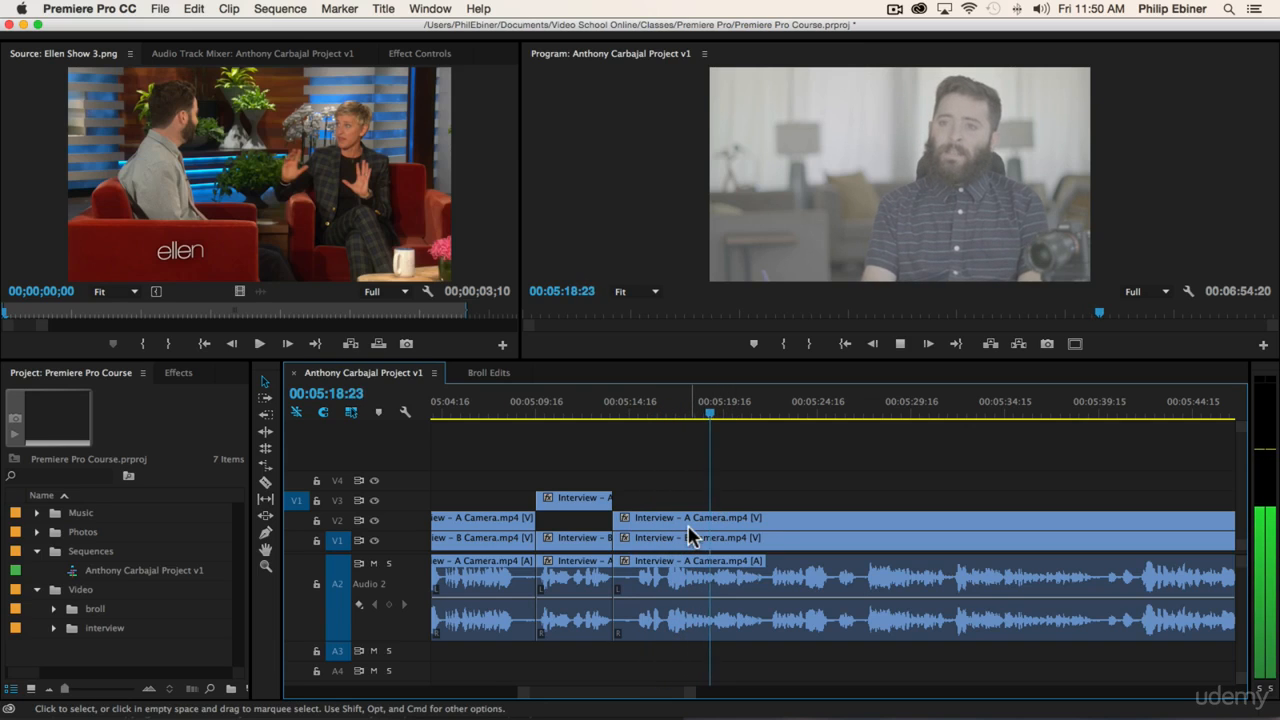
Step: Review the interview from the last cut up to about 00:05:59 and split the clips on all tracks at 00:05:54:07
{"action": "scroll", "coordinate": [770, 512], "scroll_direction": "down", "scroll_amount": 3}
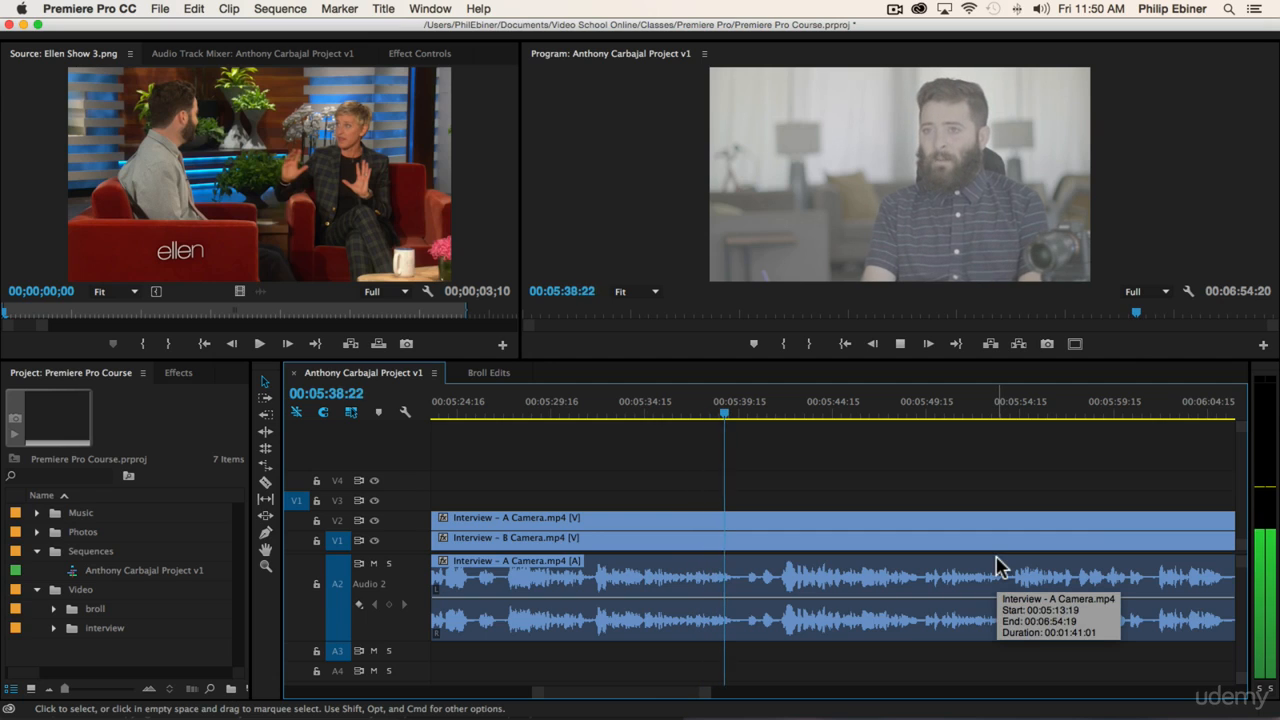
{"action": "key", "text": "space"}
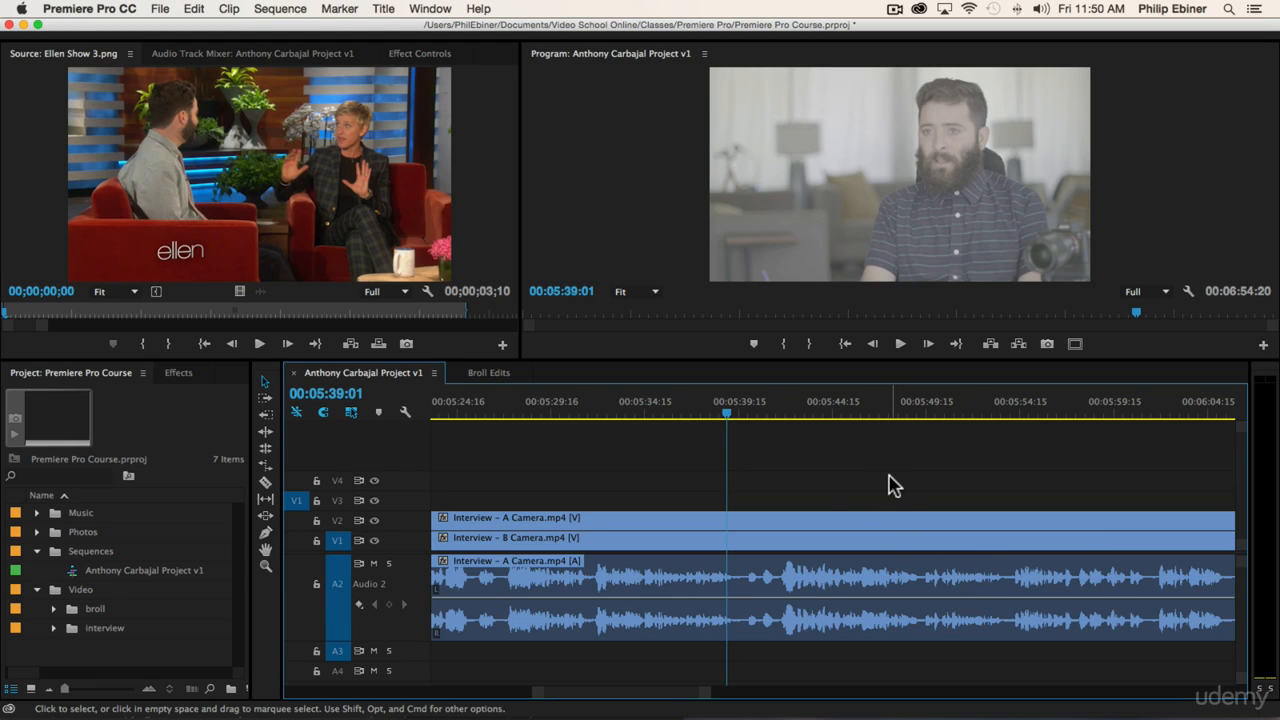
{"action": "key", "text": "space"}
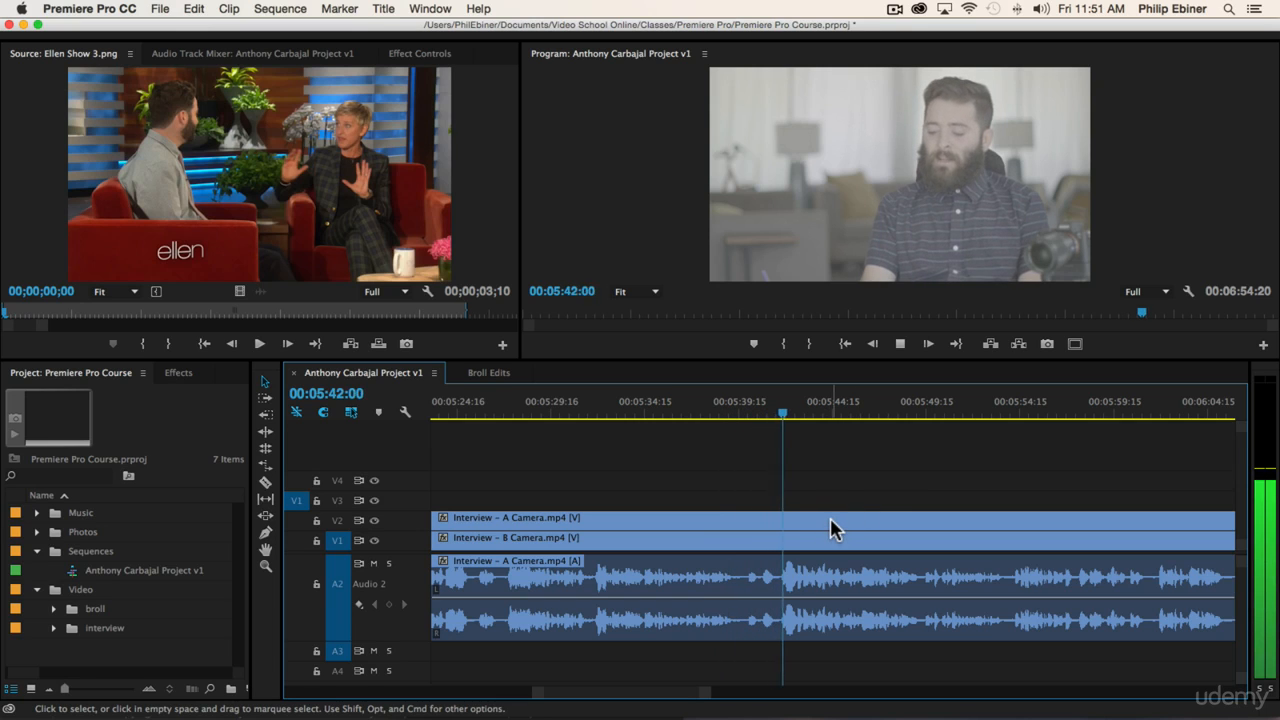
{"action": "scroll", "coordinate": [830, 518], "scroll_direction": "down", "scroll_amount": 2}
{"action": "scroll", "coordinate": [997, 511], "scroll_direction": "down", "scroll_amount": 4}
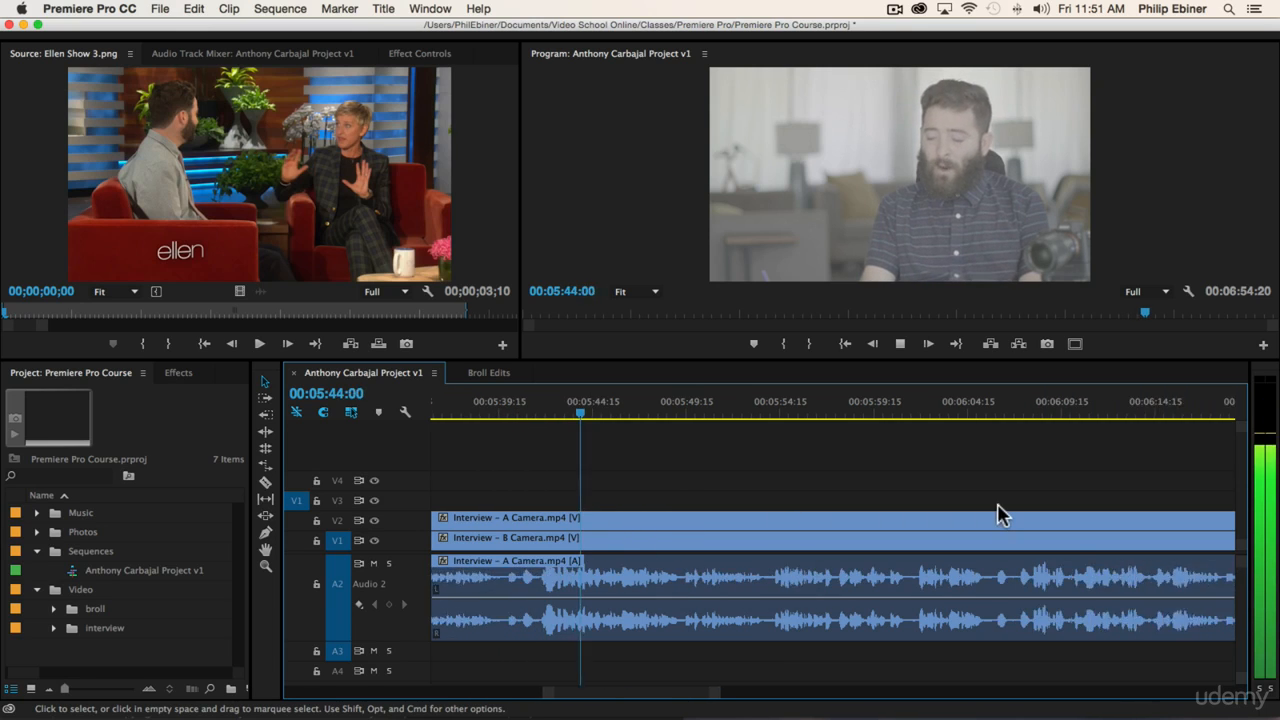
{"action": "mouse_move", "coordinate": [716, 692]}
{"action": "left_mouse_down"}
{"action": "mouse_move", "coordinate": [735, 691]}
{"action": "mouse_move", "coordinate": [709, 686]}
{"action": "left_mouse_up"}
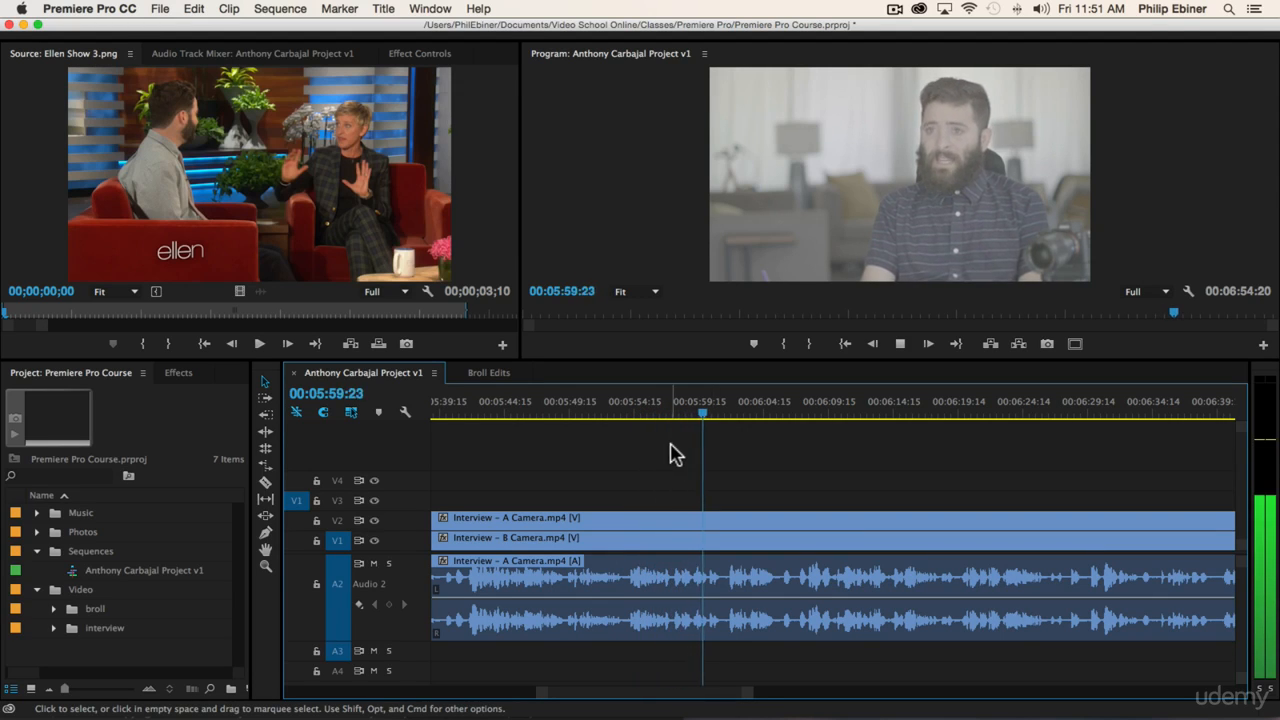
{"action": "left_click", "coordinate": [630, 406]}
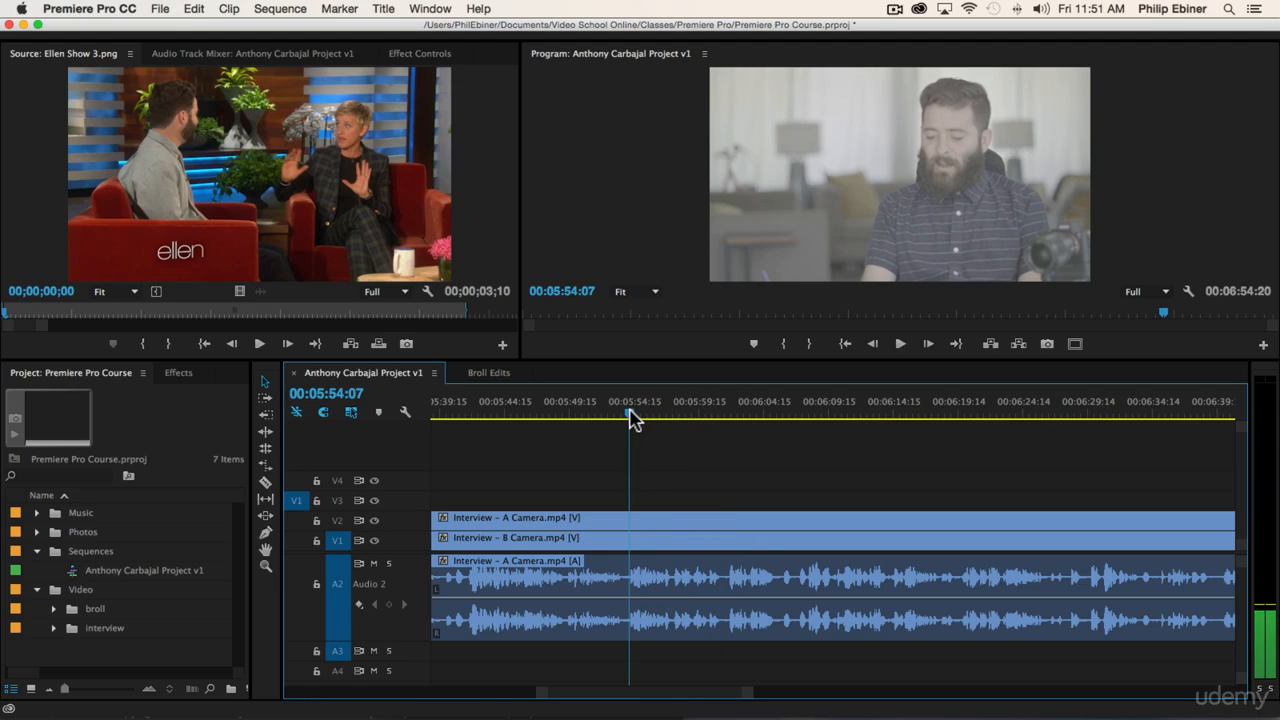
{"action": "key", "text": "c"}
{"action": "left_click", "coordinate": [632, 521], "text": "shift"}
Step: Play on from 00:05:54:07, split all tracks at 00:06:18:01, and move the Interview - A Camera segment between the cuts to track V3
{"action": "key", "text": "space"}
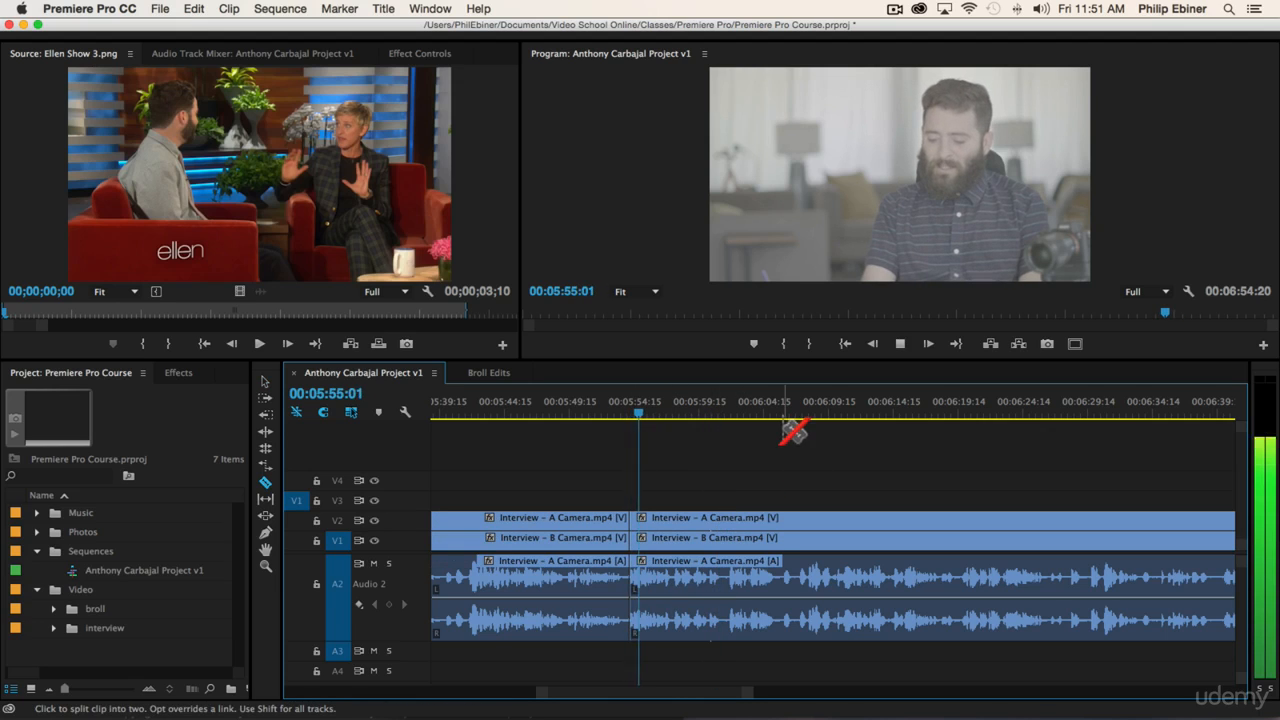
{"action": "left_click", "coordinate": [732, 410]}
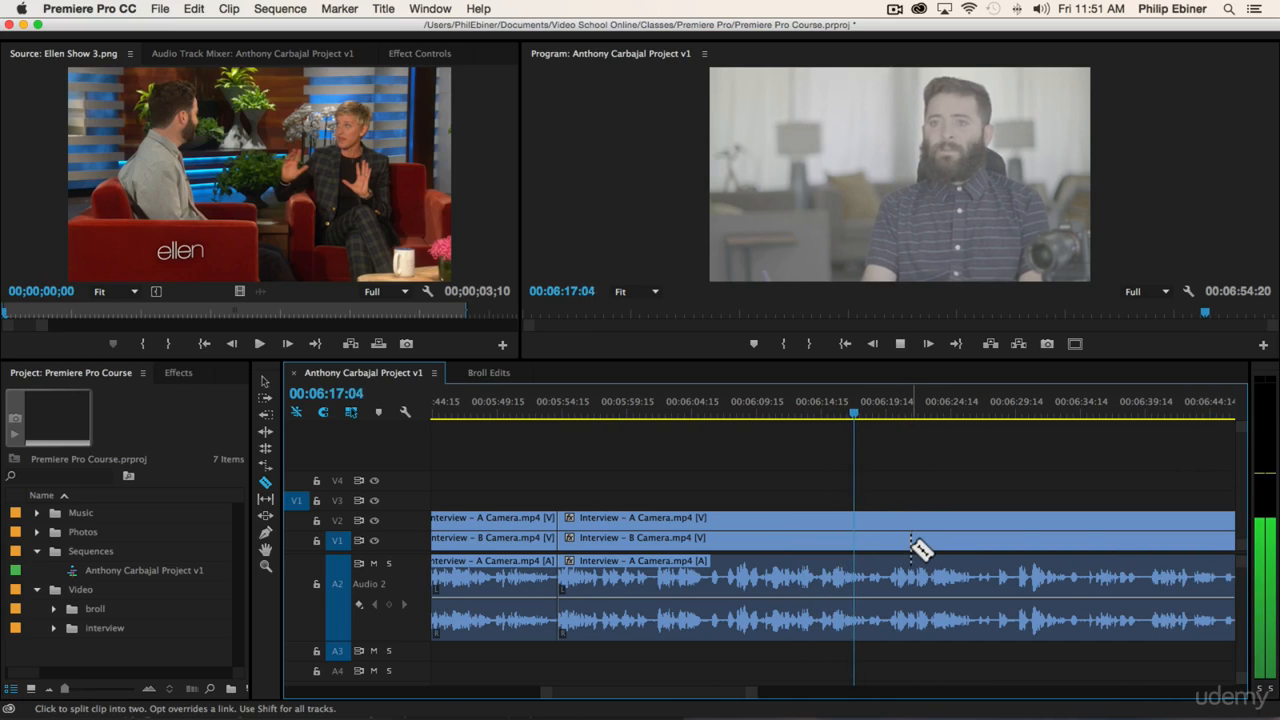
{"action": "key", "text": "space"}
{"action": "left_click", "coordinate": [867, 537], "text": "shift"}
{"action": "key", "text": "v"}
{"action": "left_click_drag", "start_coordinate": [817, 520], "coordinate": [817, 500]}
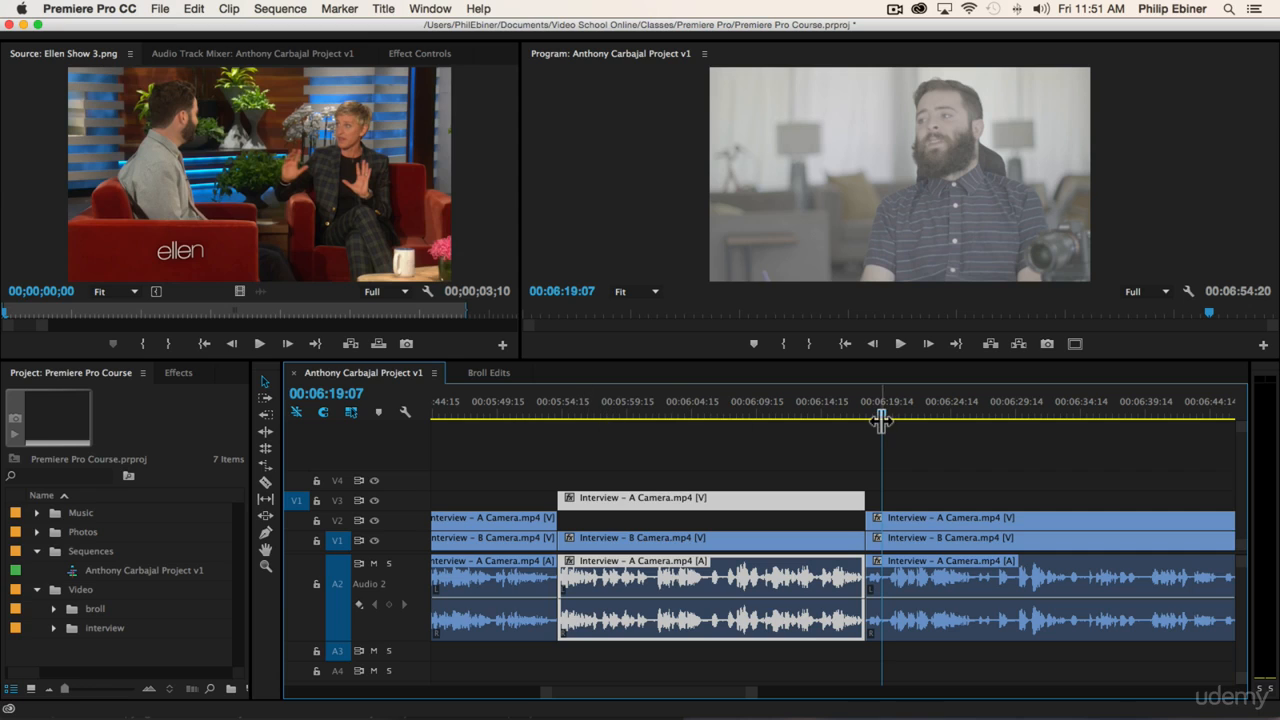
Step: Review the interview from 00:06:19:07 to 00:06:37:12 and split the clips on all tracks at about 00:06:35
{"action": "scroll", "coordinate": [1057, 497], "scroll_direction": "right", "scroll_amount": 5}
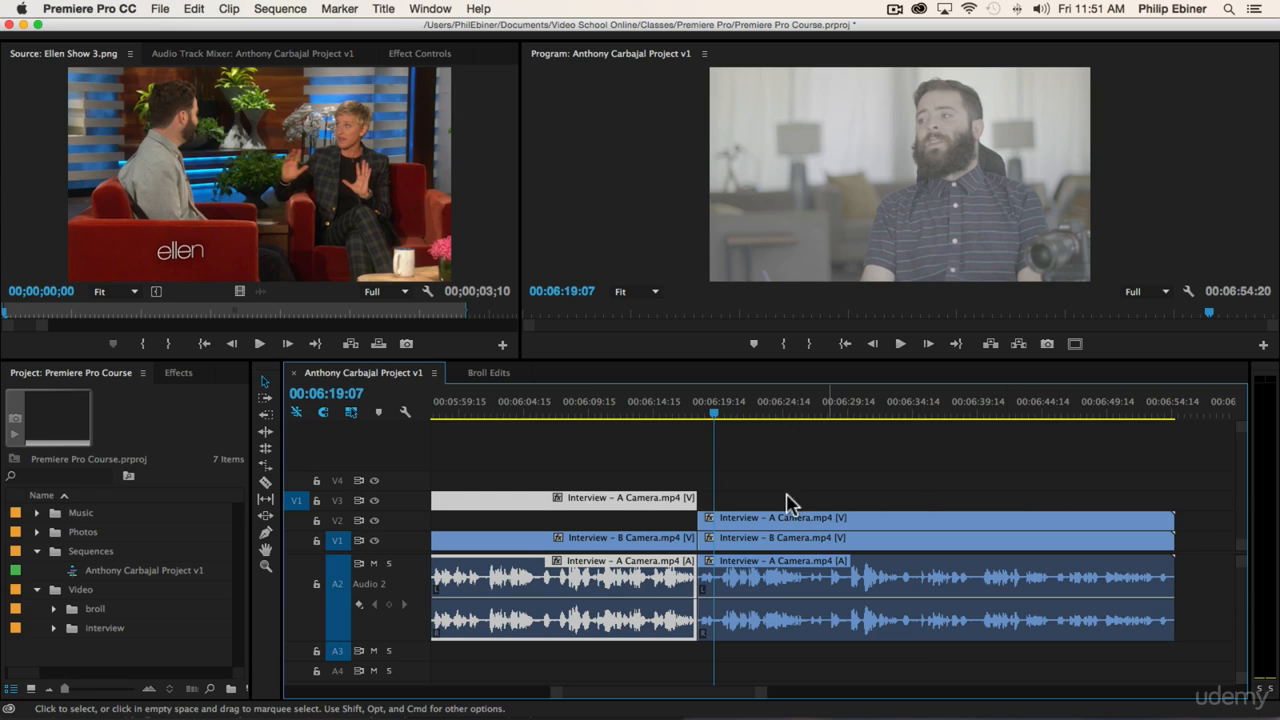
{"action": "key", "text": "space"}
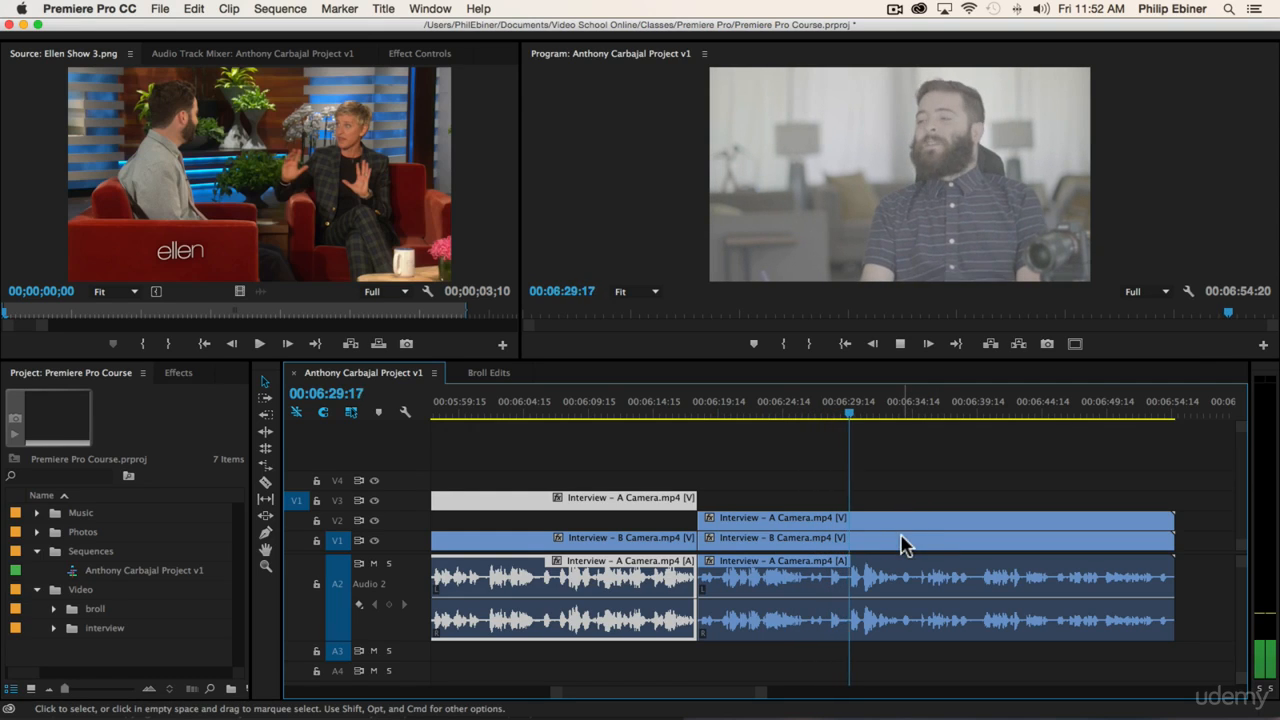
{"action": "left_click_drag", "start_coordinate": [848, 417], "coordinate": [836, 420]}
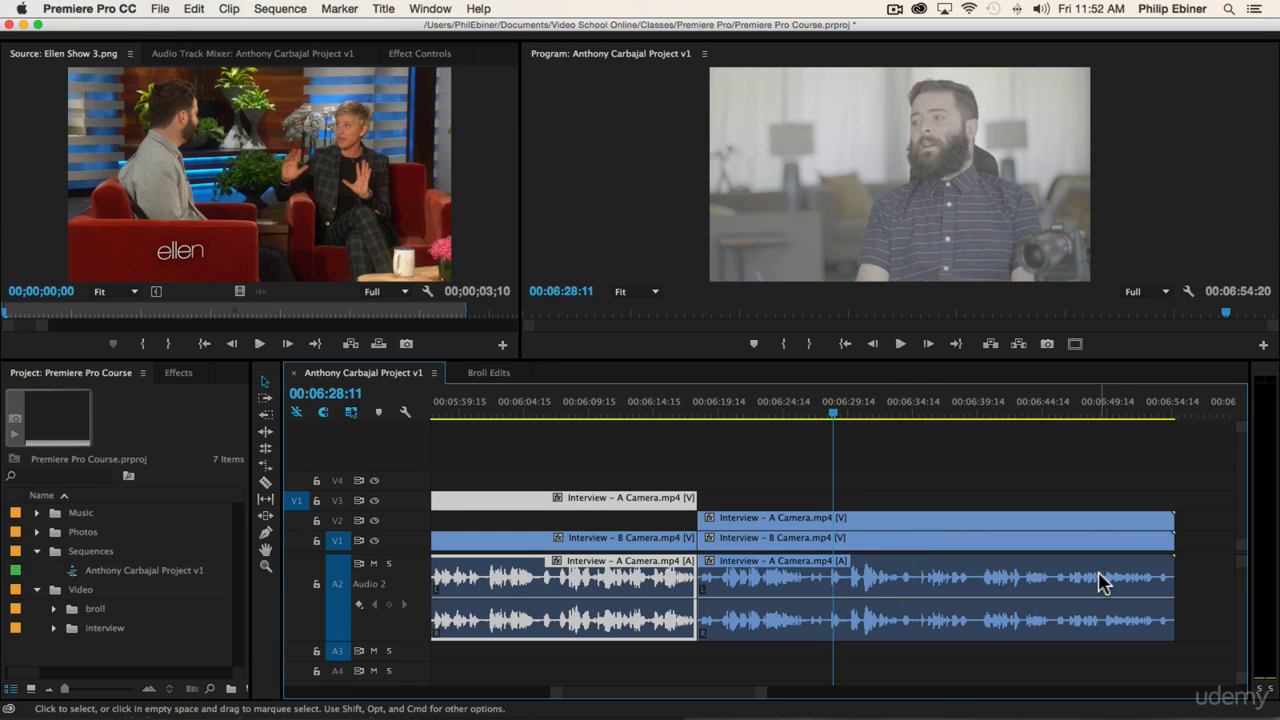
{"action": "key", "text": "space"}
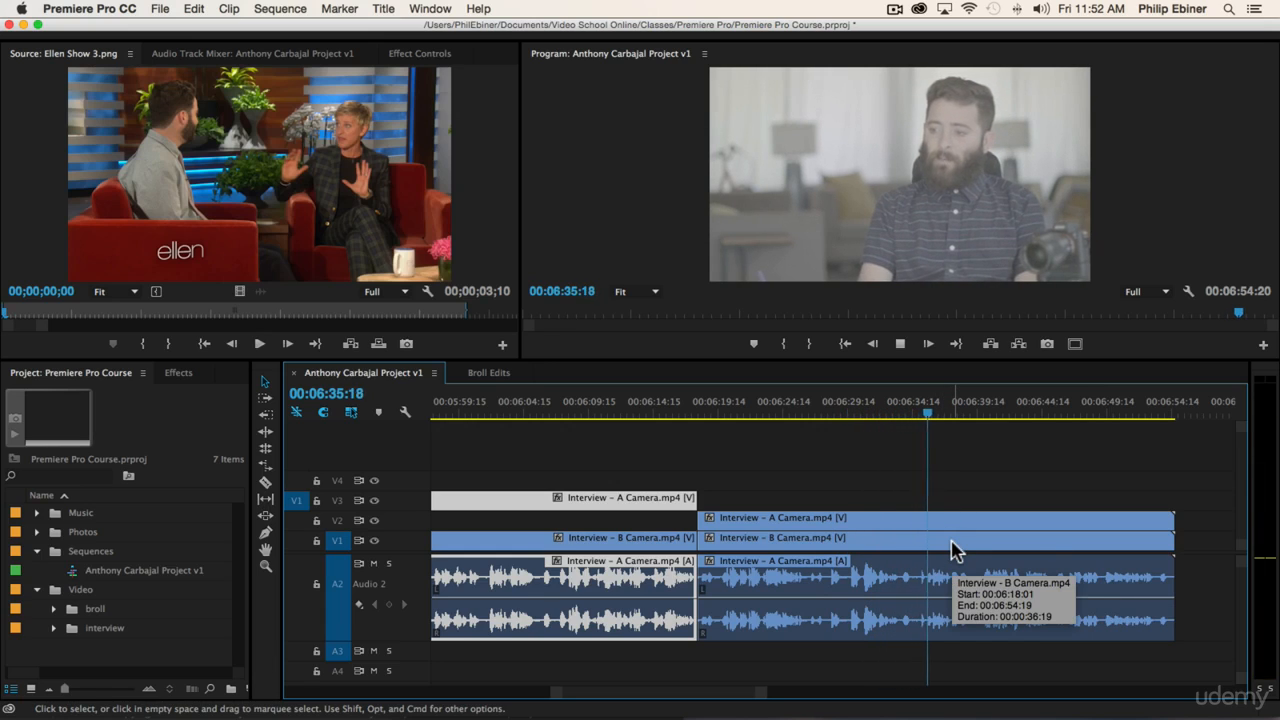
{"action": "key", "text": "space"}
{"action": "key", "text": "c"}
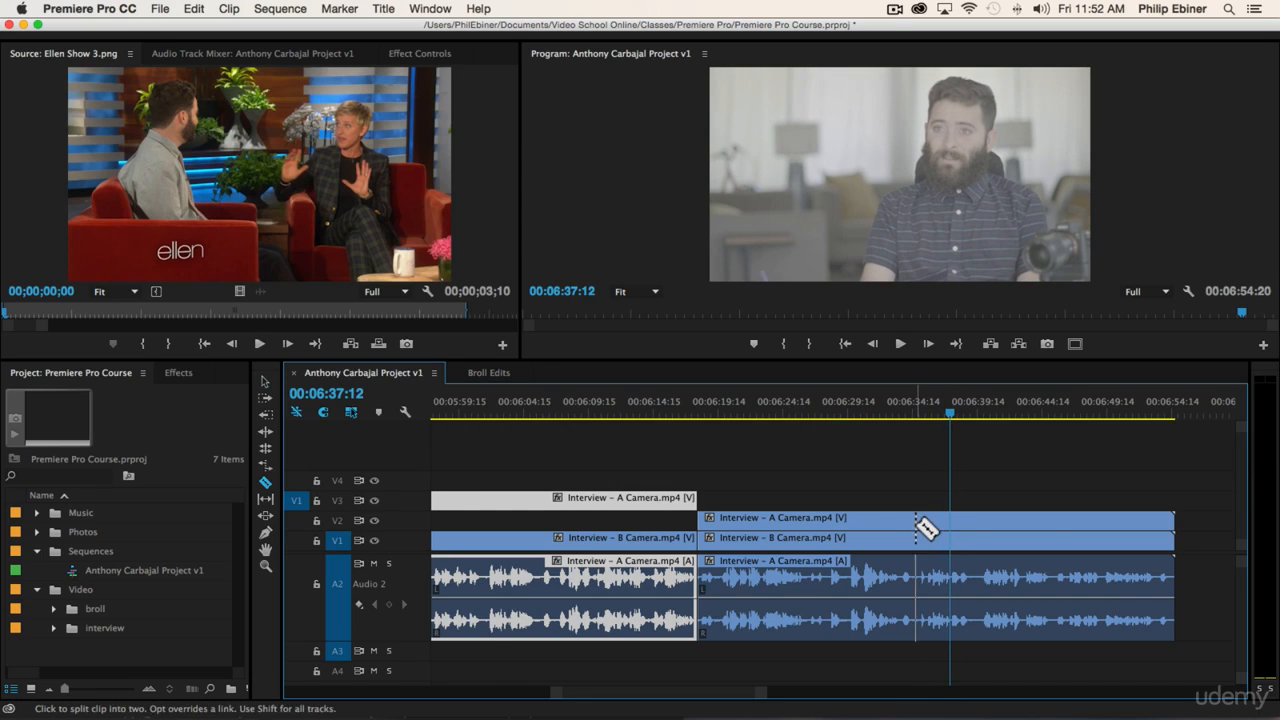
{"action": "left_click", "coordinate": [917, 521], "text": "shift"}
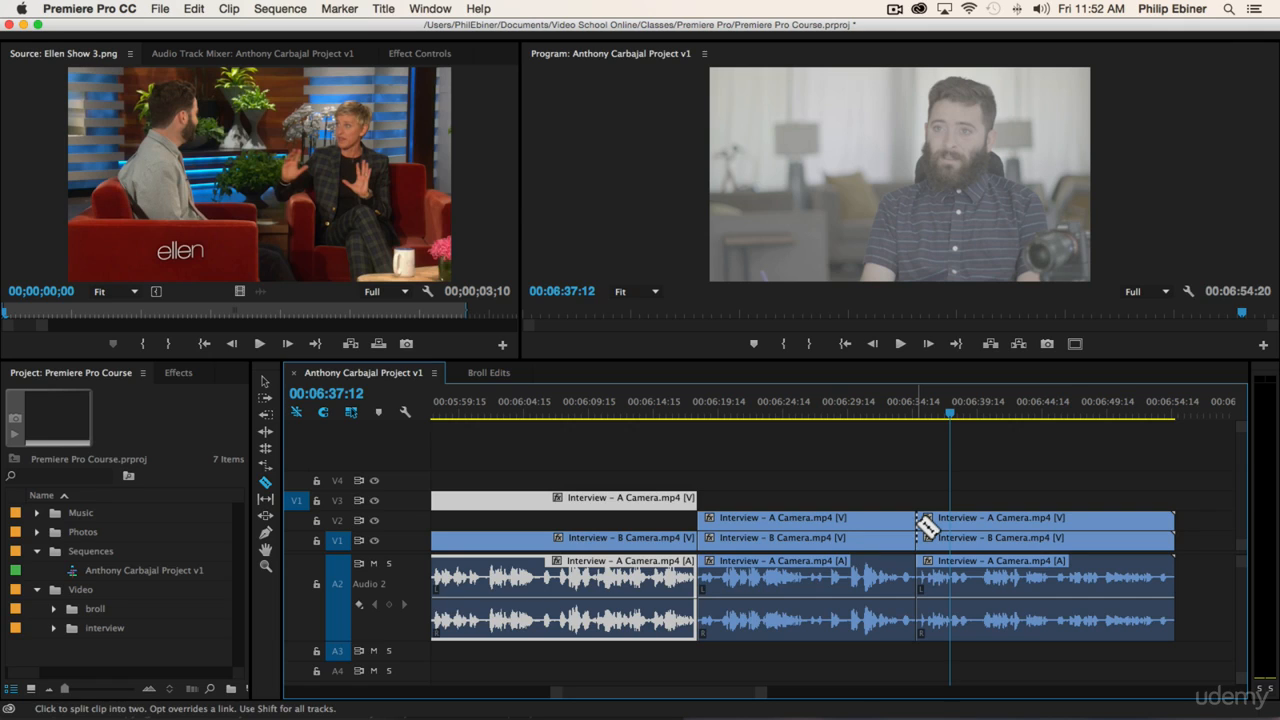
Step: Play to 00:06:54:11, split all tracks at about 00:06:53, and move the preceding Interview - A Camera segment to track V3
{"action": "key", "text": "space"}
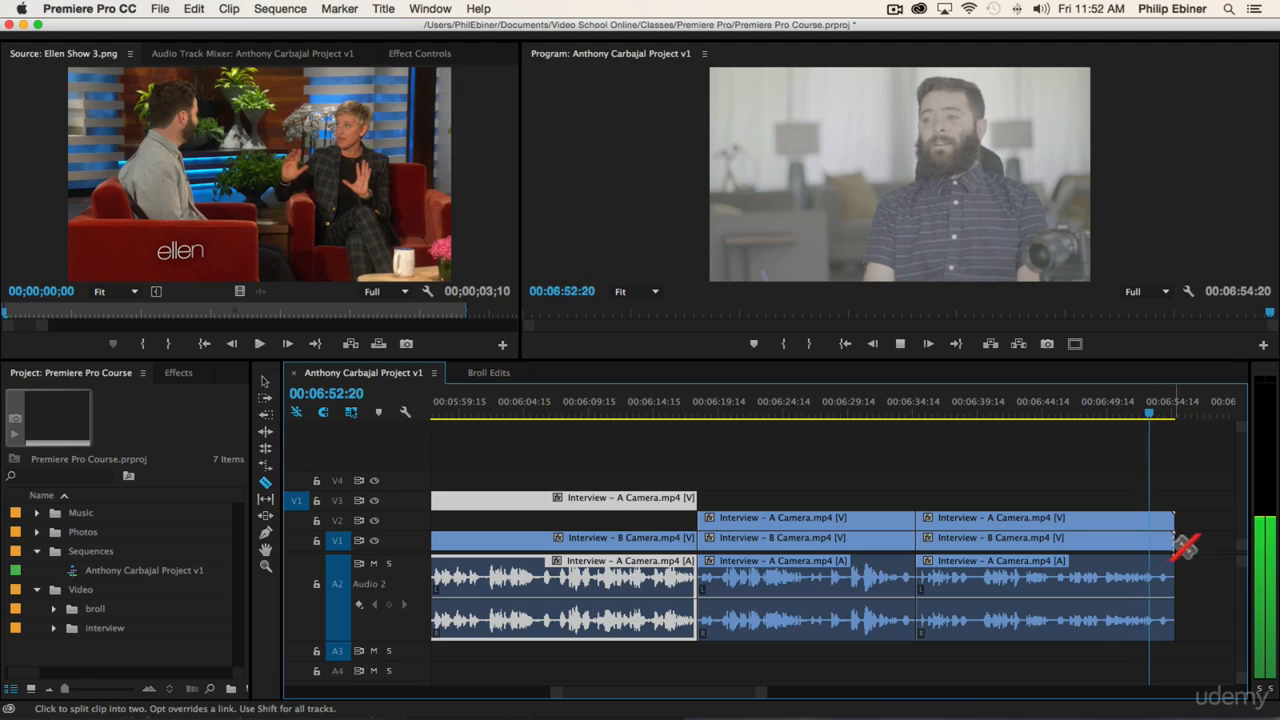
{"action": "key", "text": "space"}
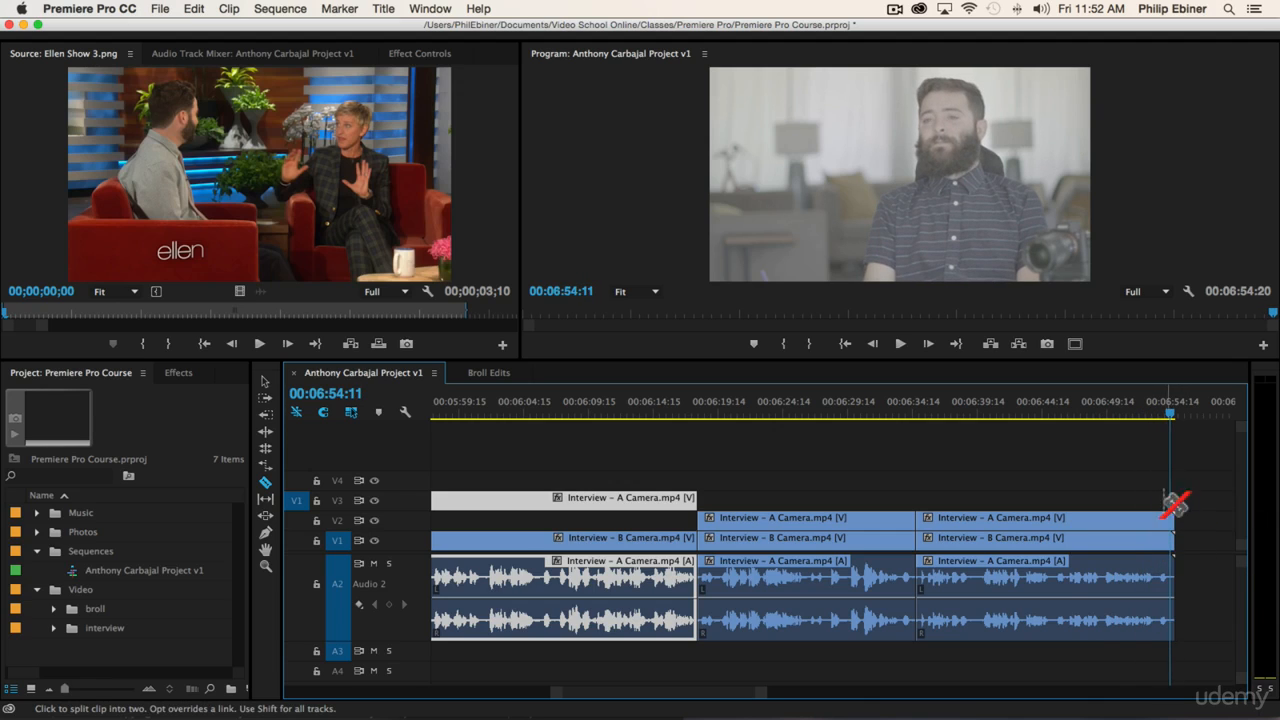
{"action": "left_click", "coordinate": [1157, 529], "text": "shift"}
{"action": "key", "text": "v"}
{"action": "left_click", "coordinate": [976, 516]}
{"action": "left_click_drag", "start_coordinate": [962, 522], "coordinate": [937, 480]}
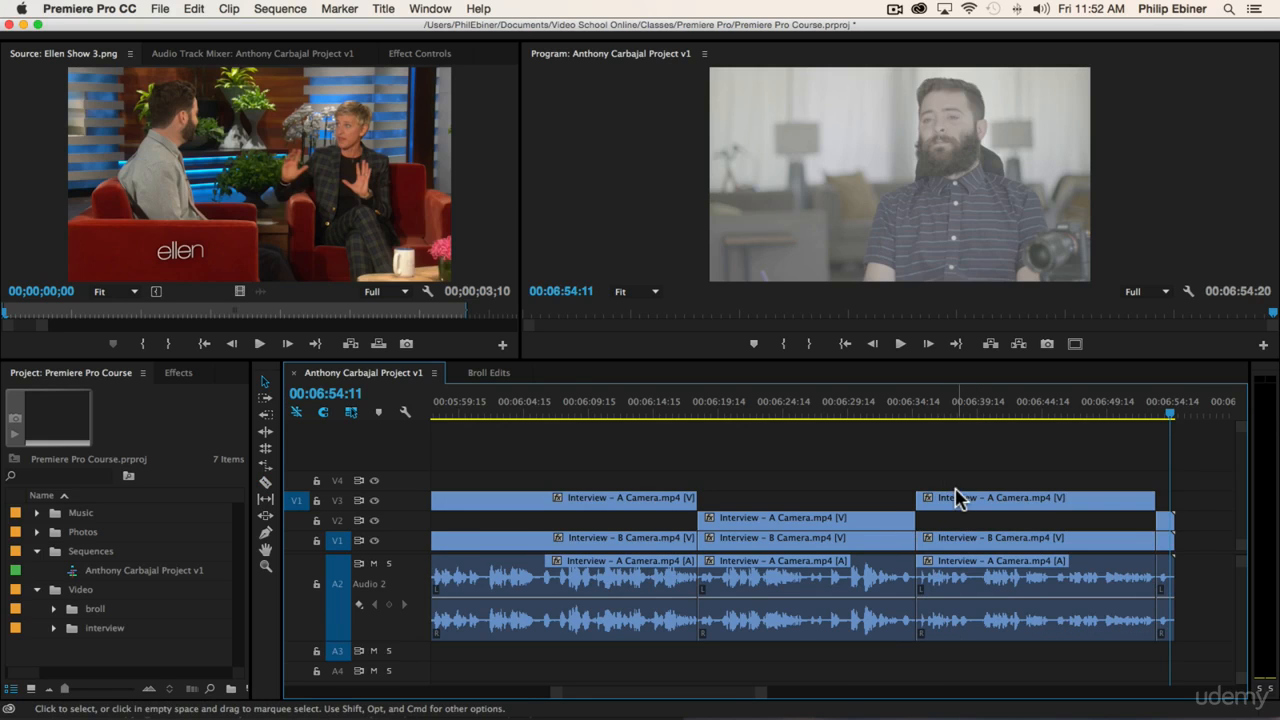
Step: Show the entire edited sequence in the timeline and return the playhead to 00:00:00:00
{"action": "key", "text": "minus"}
{"action": "key", "text": "minus"}
{"action": "key", "text": "minus"}
{"action": "key", "text": "minus"}
{"action": "key", "text": "equal"}
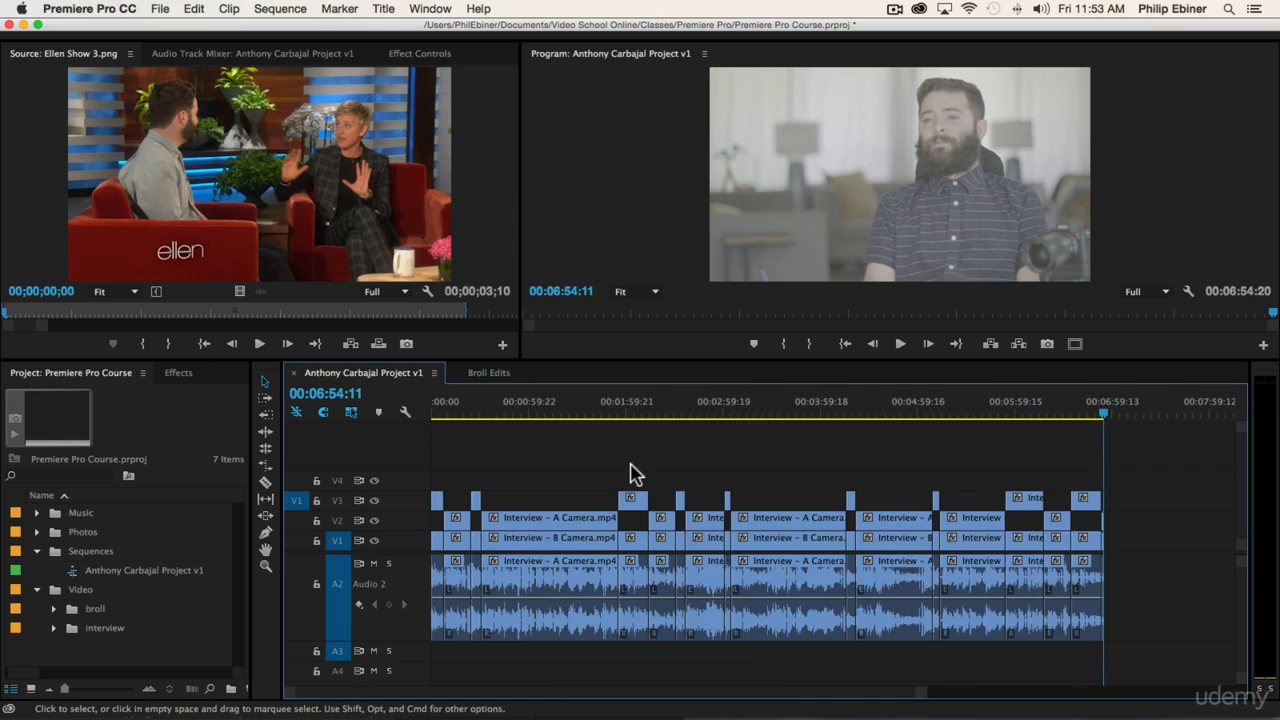
{"action": "key", "text": "minus"}
{"action": "key", "text": "Home"}
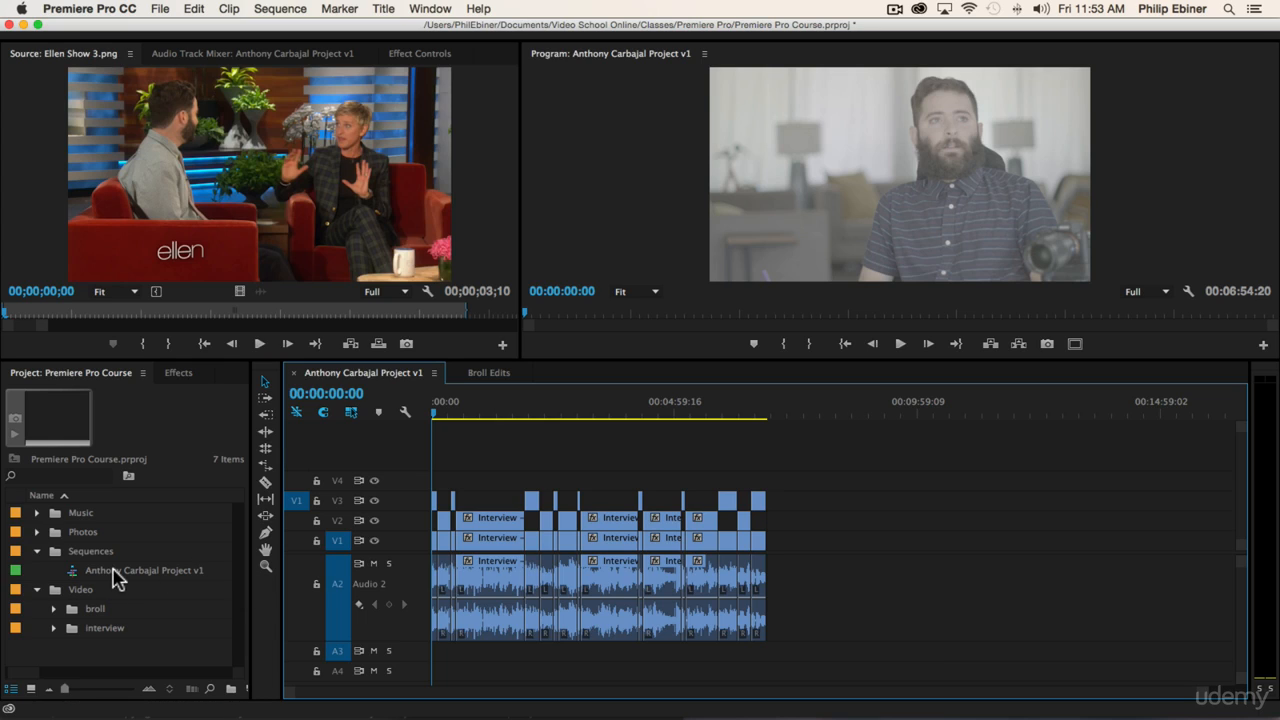
Step: Open Interview - A Camera.mp4 from the interview bin in the Source Monitor and briefly play its opening
{"action": "left_click", "coordinate": [53, 629]}
{"action": "double_click", "coordinate": [125, 648]}
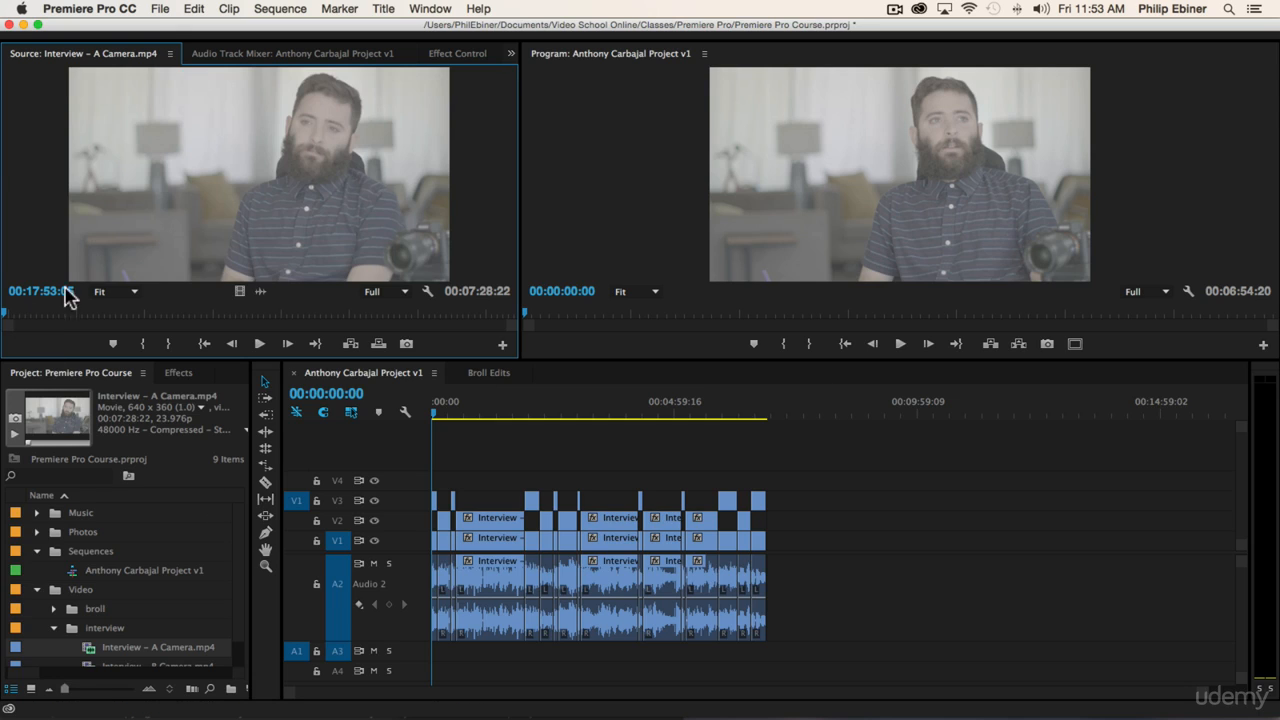
{"action": "key", "text": "space"}
{"action": "key", "text": "space"}
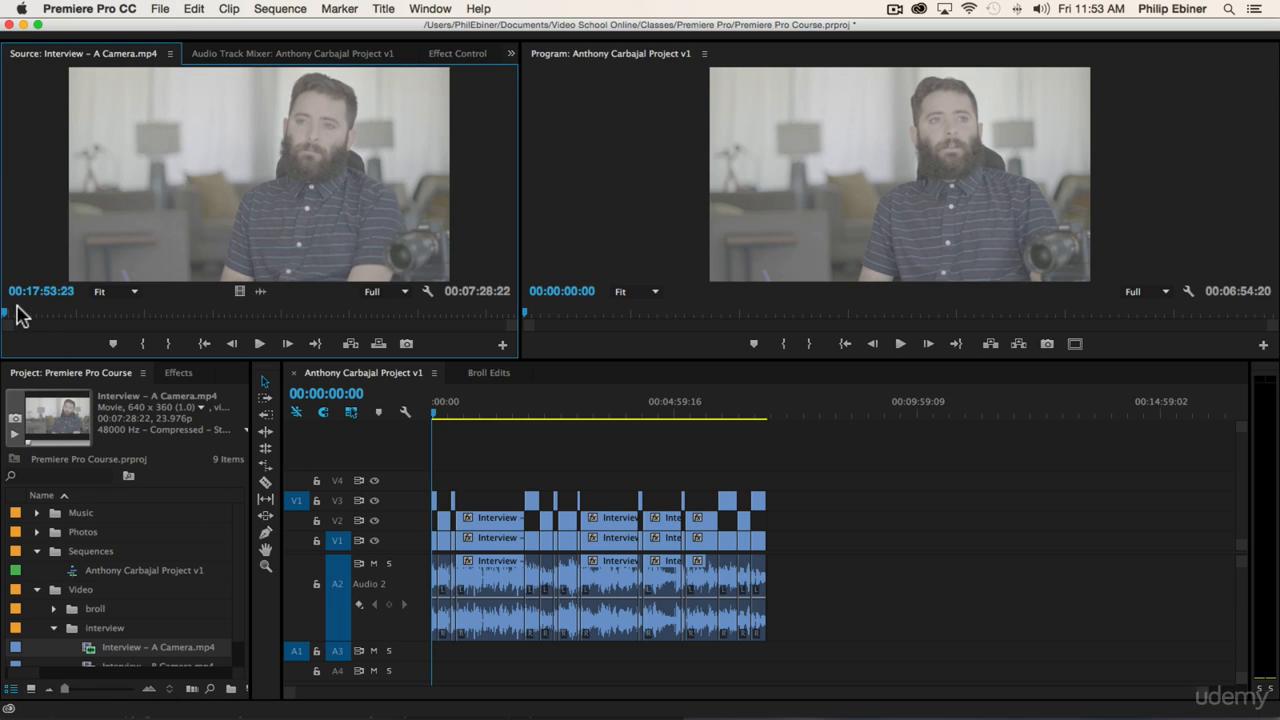
Step: Mark an In point at 00:18:19:05 in the Interview - A Camera.mp4 source clip and play from there
{"action": "left_click_drag", "start_coordinate": [16, 308], "coordinate": [42, 308]}
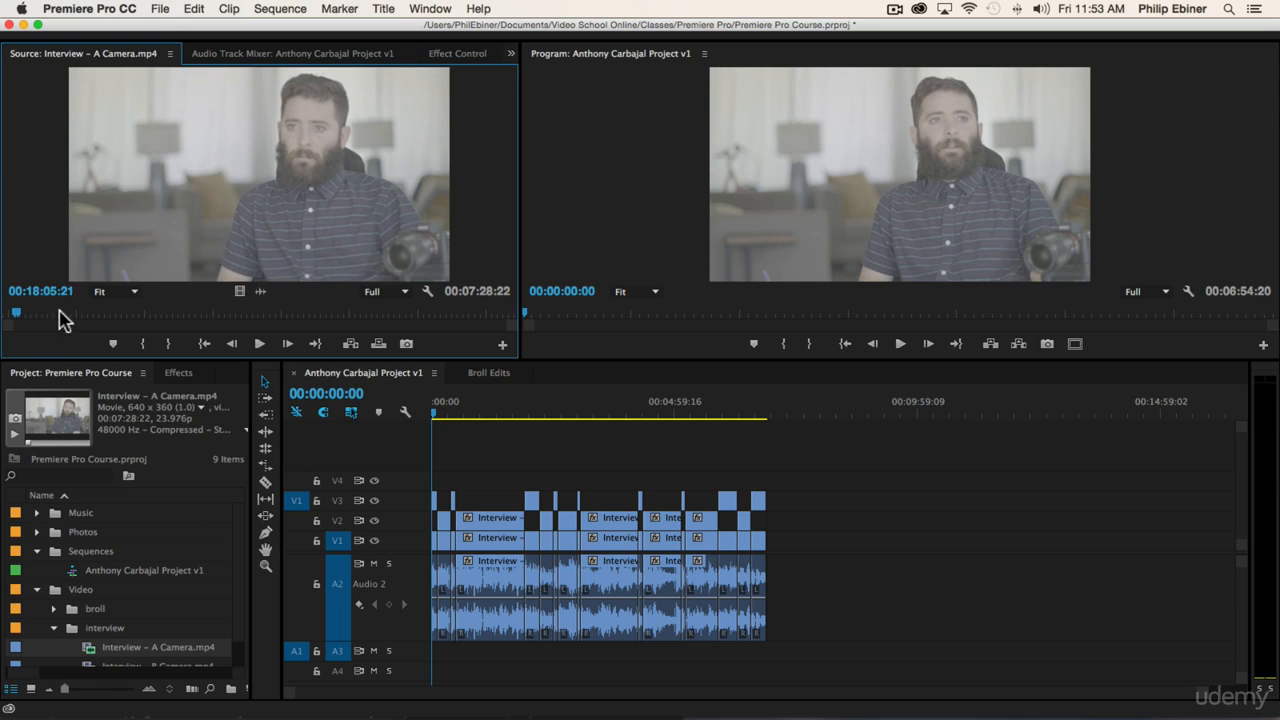
{"action": "left_click", "coordinate": [33, 316]}
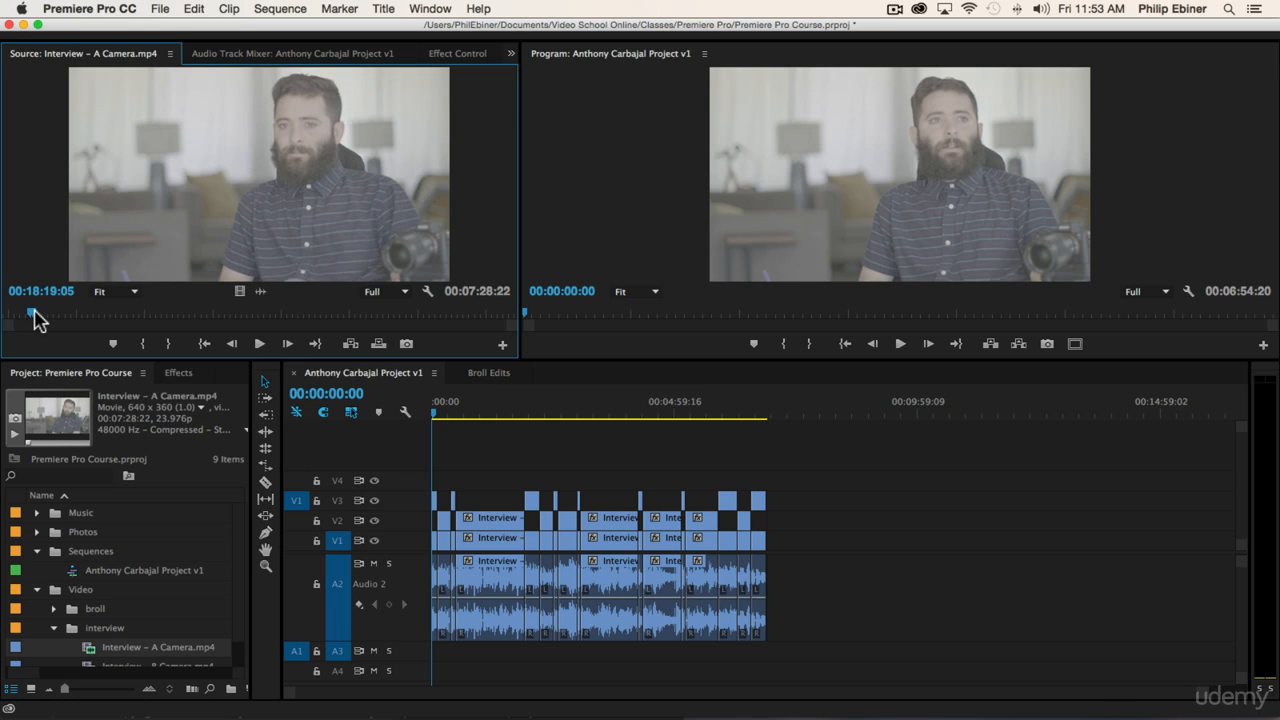
{"action": "key", "text": "space"}
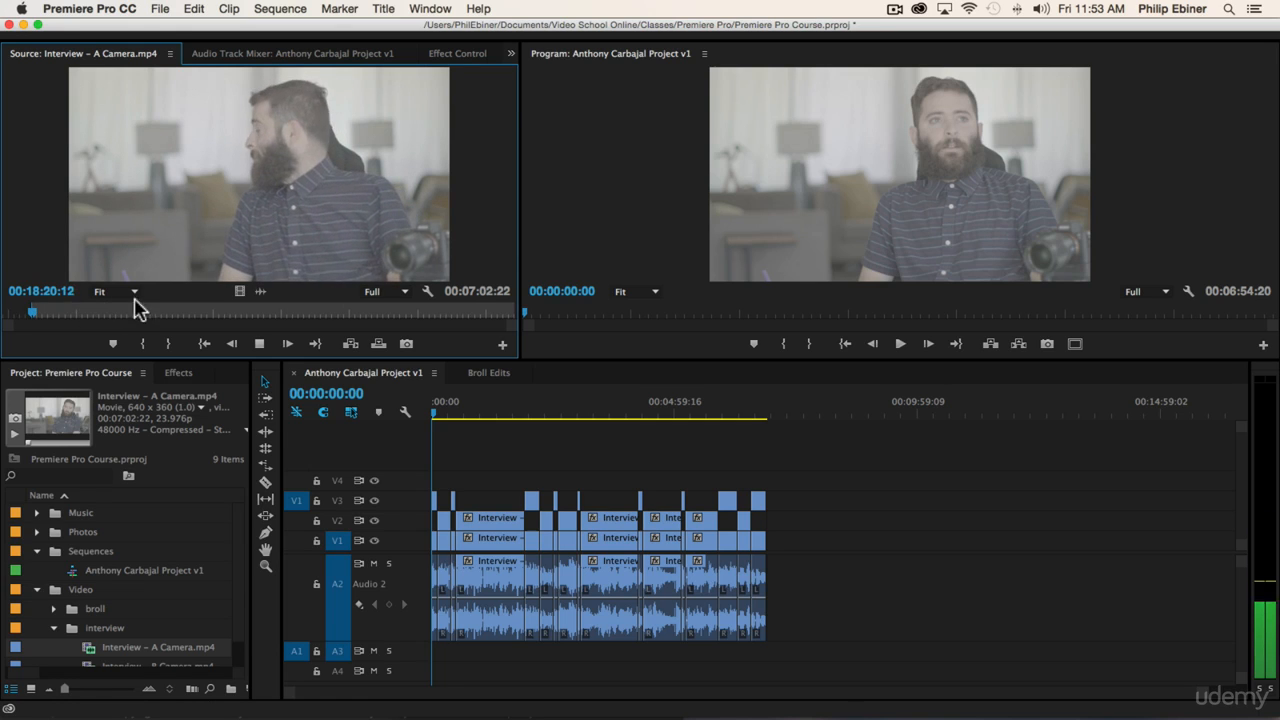
Step: Mark an Out point at 00:18:27:15 in Interview - A Camera.mp4 and place the marked excerpt in the timeline beyond the edited clips
{"action": "key", "text": "space"}
{"action": "key", "text": "o"}
{"action": "left_click_drag", "start_coordinate": [260, 246], "coordinate": [841, 566]}
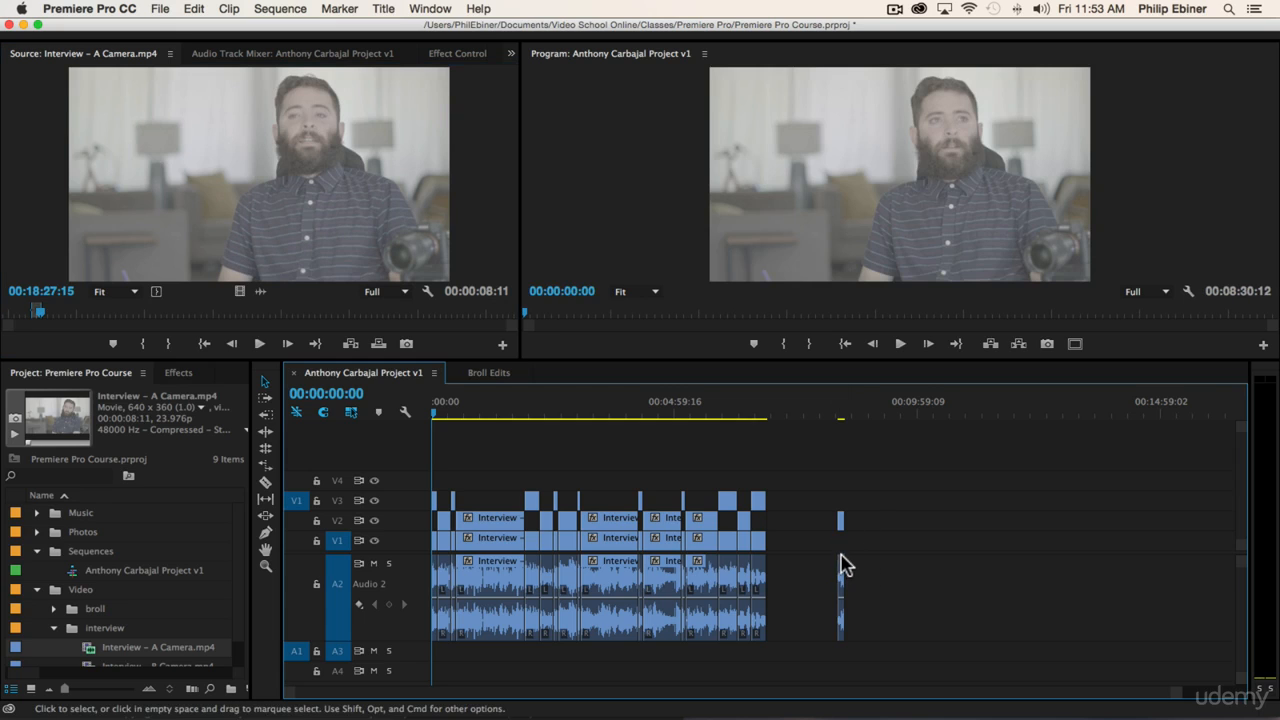
Step: Delete the separate interview excerpt standing beyond the edited clips in the timeline
{"action": "left_click", "coordinate": [838, 600]}
{"action": "key", "text": "Delete"}
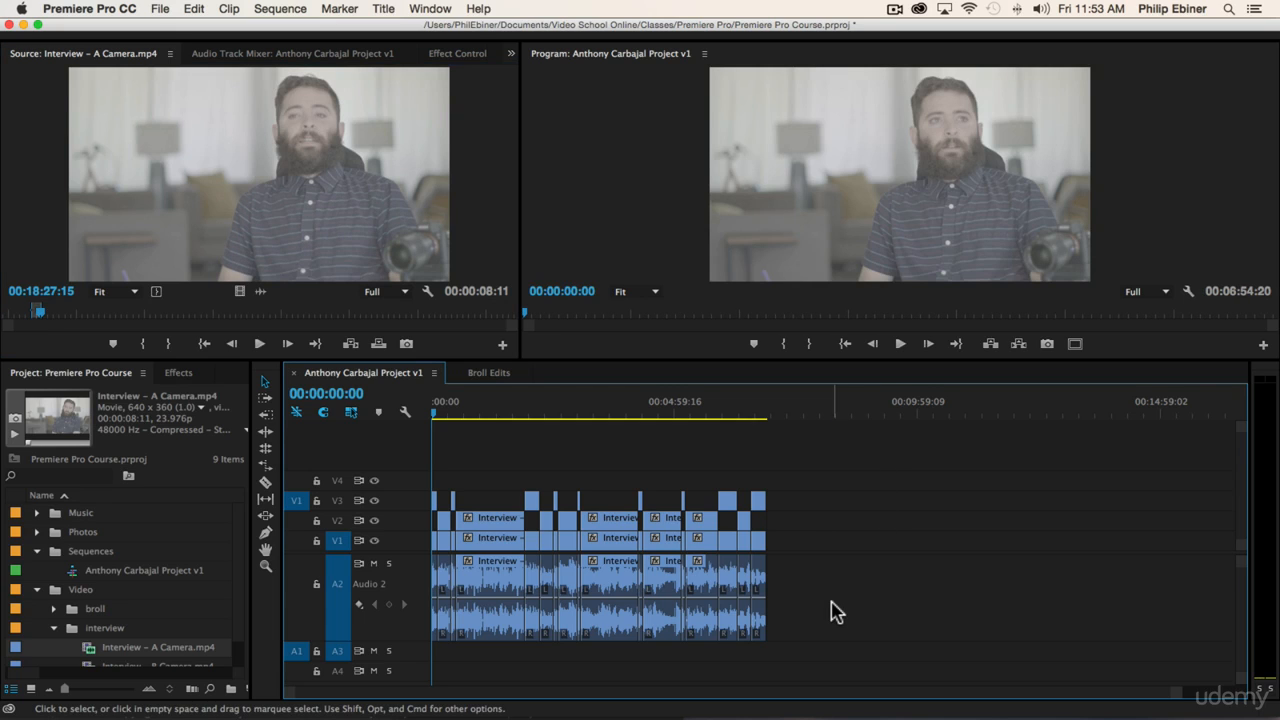
{"action": "scroll", "coordinate": [835, 612], "scroll_direction": "down", "scroll_amount": 1}
{"action": "scroll", "coordinate": [835, 612], "scroll_direction": "right", "scroll_amount": 1}
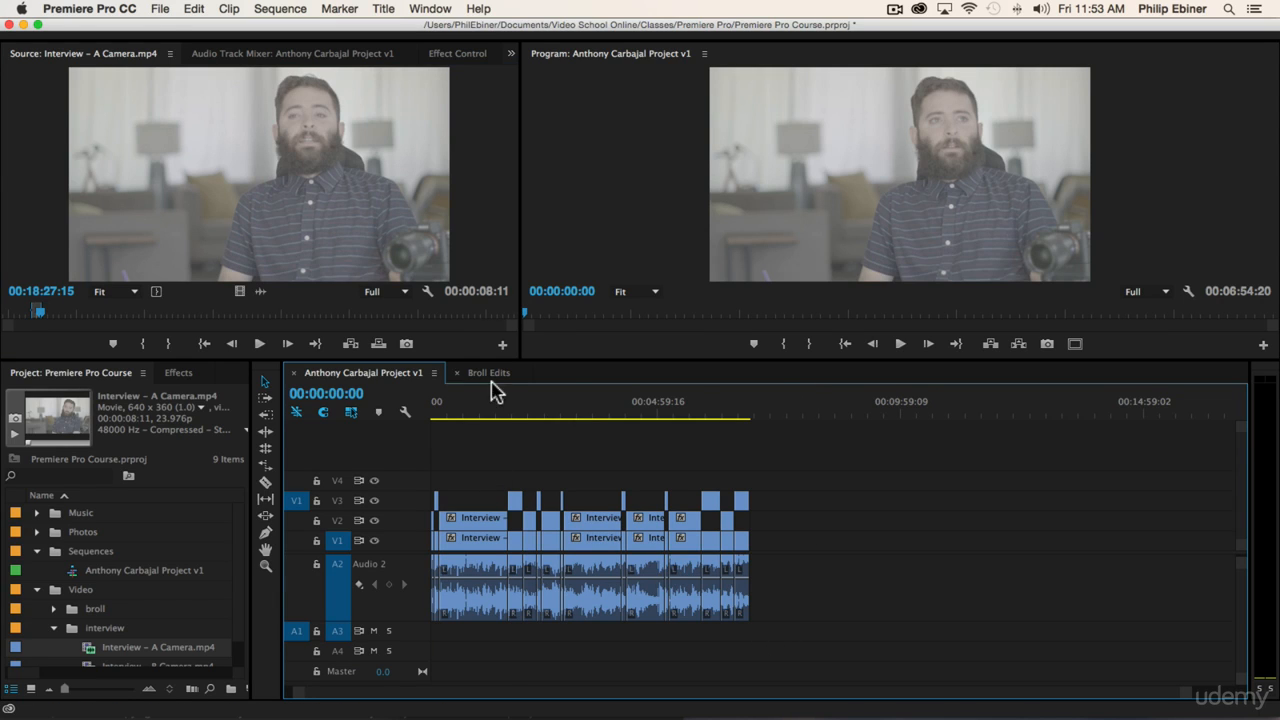
{"action": "left_click_drag", "start_coordinate": [494, 408], "coordinate": [349, 416]}
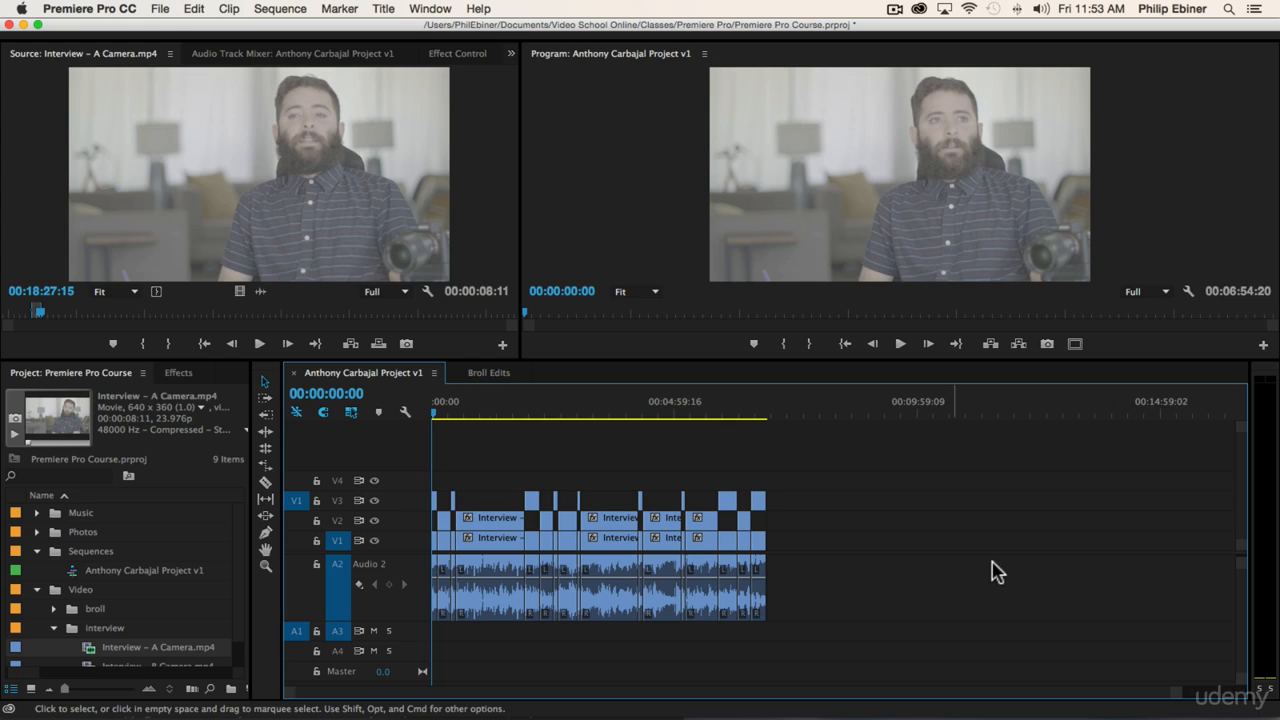
Step: Rename the existing project sequence in the Sequences bin to Synced Interview
{"action": "left_click", "coordinate": [132, 573]}
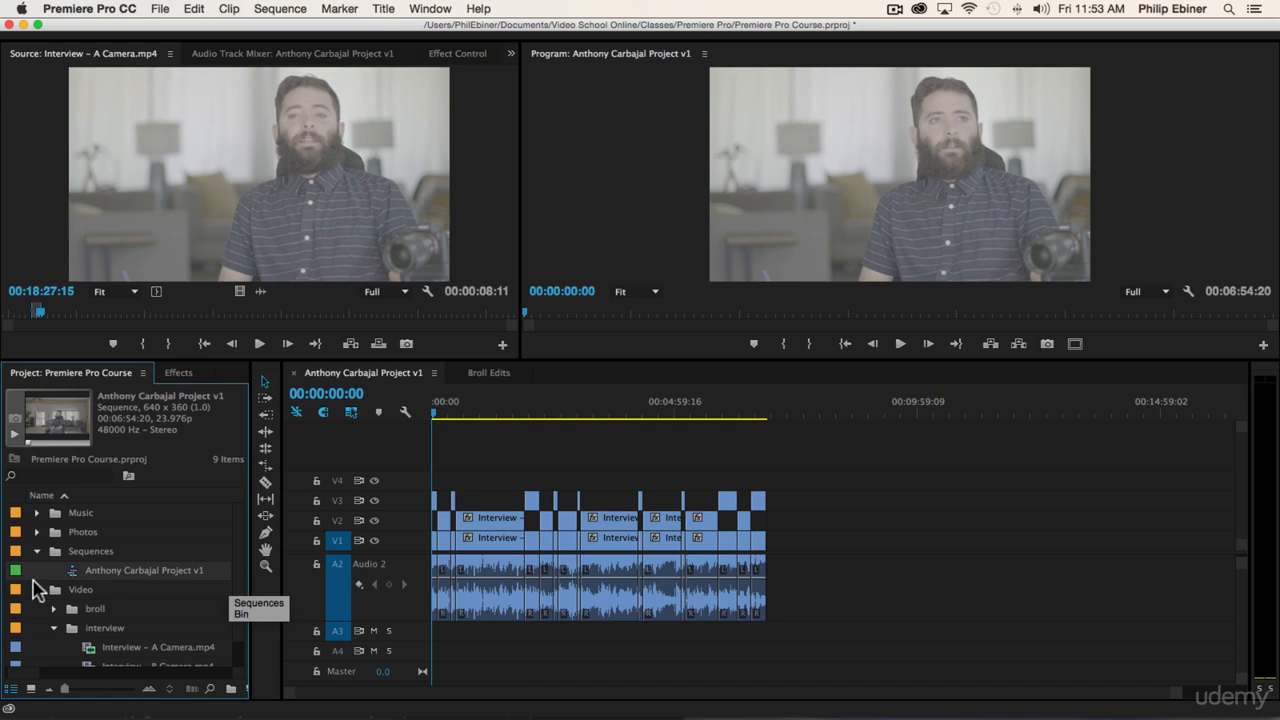
{"action": "key", "text": "Return"}
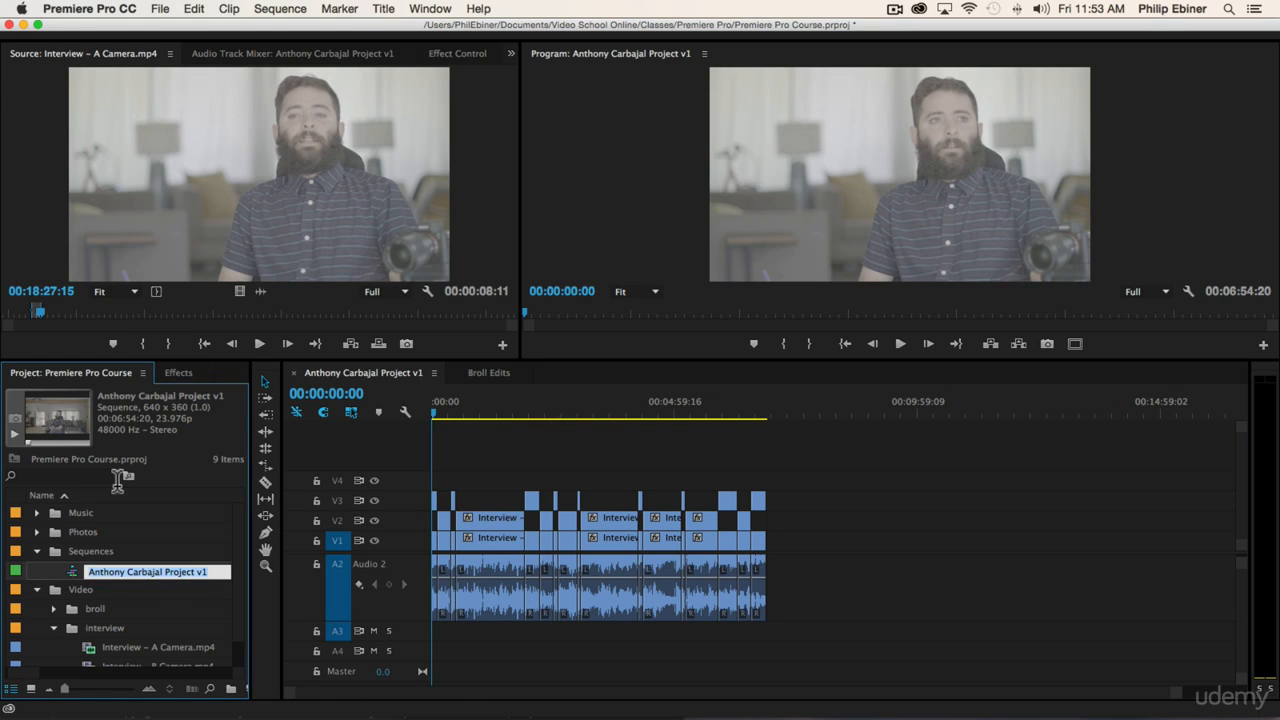
{"action": "type", "text": "Selects"}
{"action": "key", "text": "super+a"}
{"action": "type", "text": "S"}
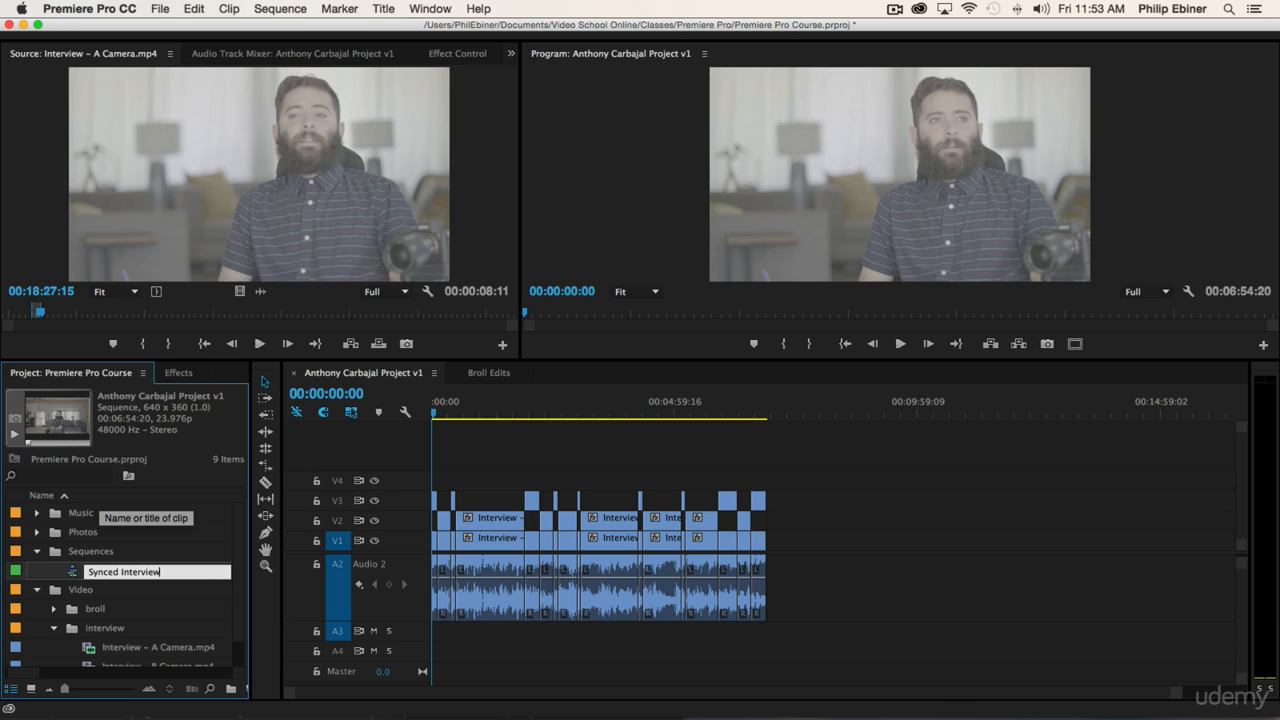
{"action": "type", "text": "ynced Interview"}
{"action": "key", "text": "Tab"}
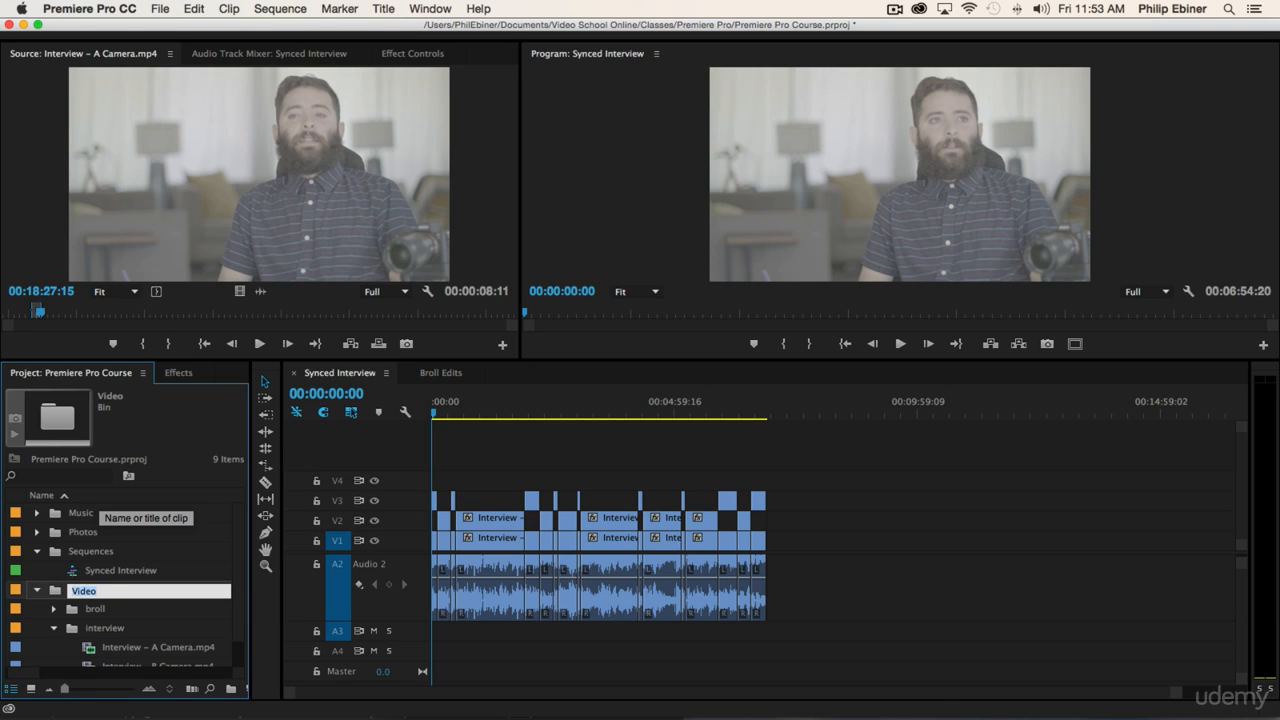
Step: Create a copy of the Synced Interview sequence named Selects in the Sequences bin and open it
{"action": "left_click", "coordinate": [68, 572]}
{"action": "left_click", "coordinate": [82, 546]}
{"action": "key", "text": "super+v"}
{"action": "left_click", "coordinate": [104, 586]}
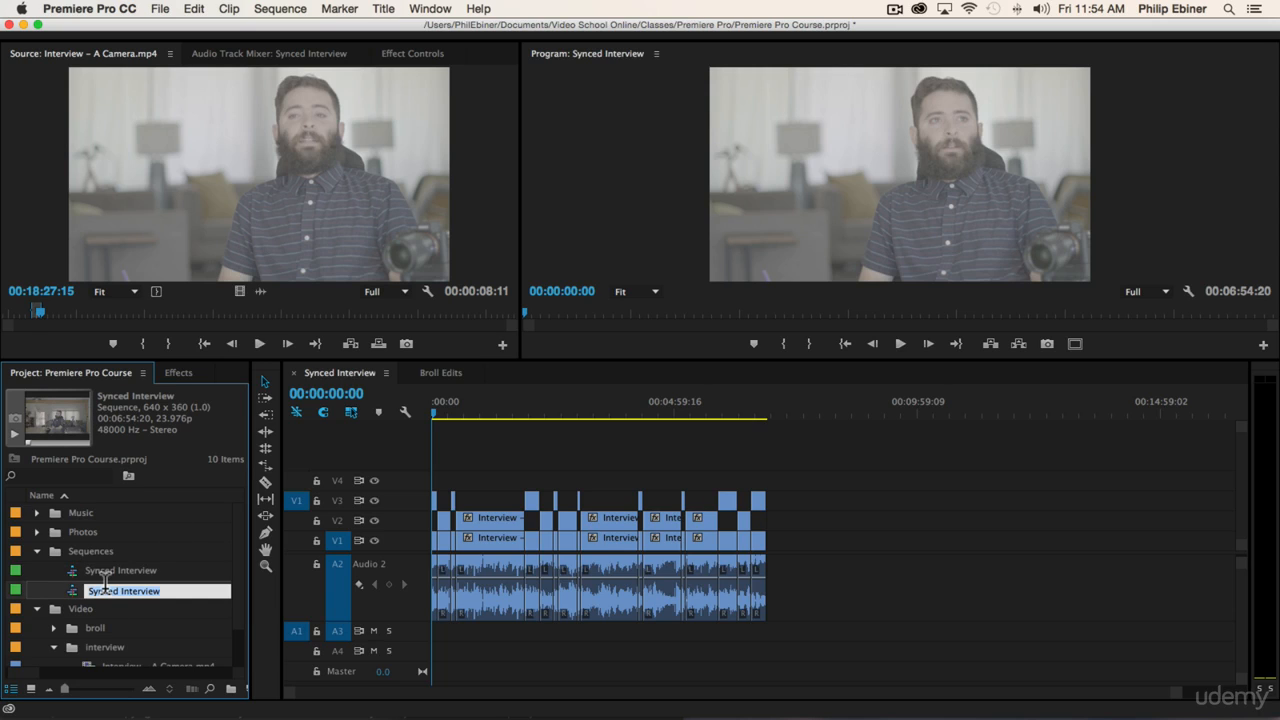
{"action": "type", "text": "Selects"}
{"action": "double_click", "coordinate": [71, 592]}
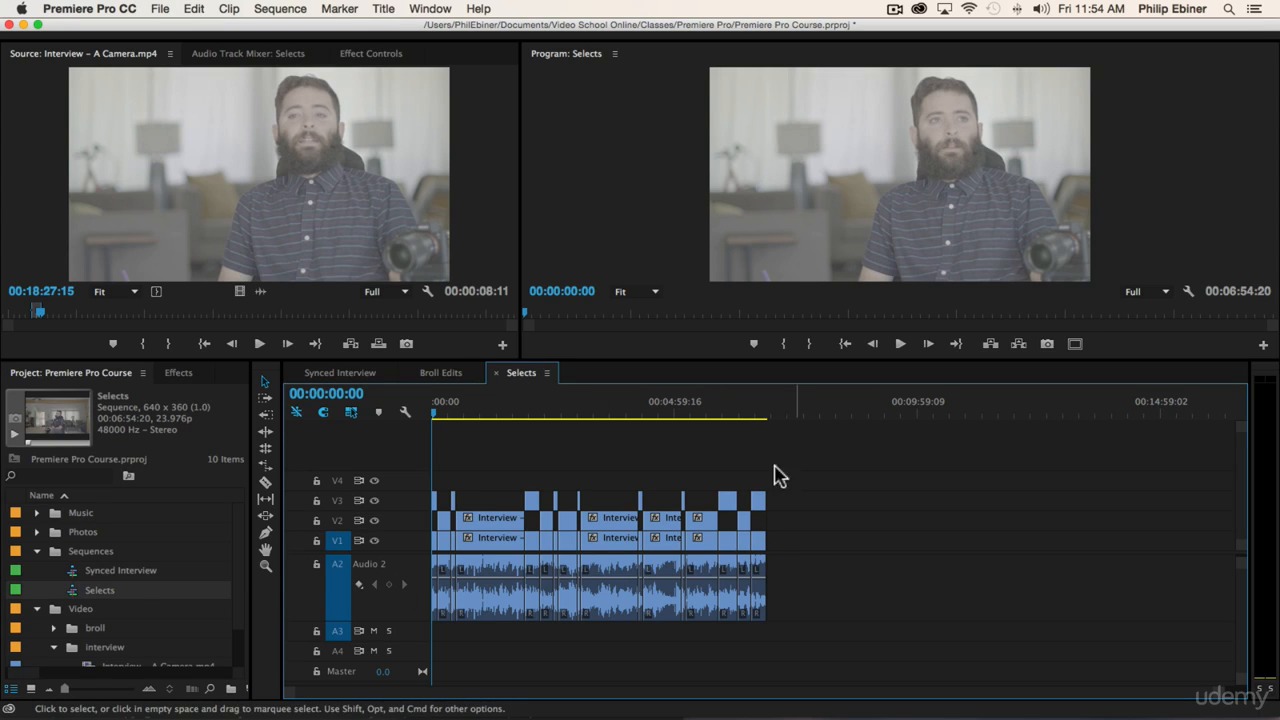
Step: Delete every interview segment in Selects whose A Camera clip is still on V2, together with its B Camera clip and audio
{"action": "key", "text": "="}
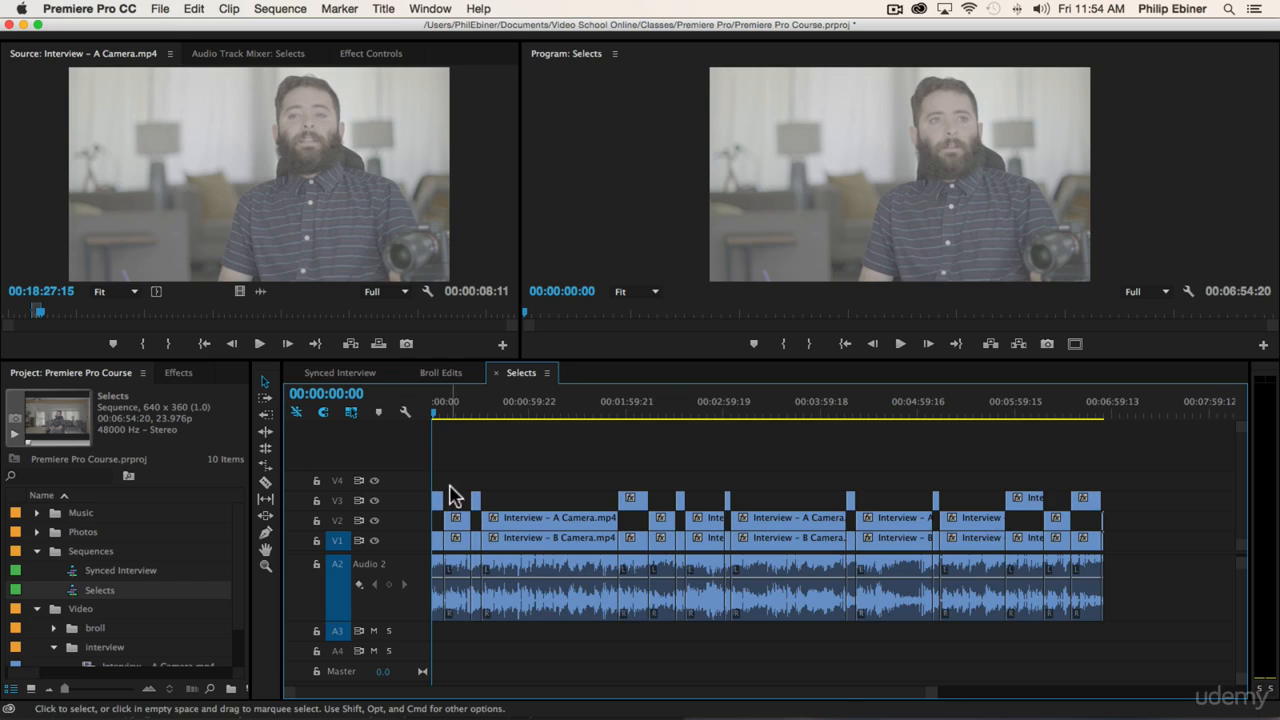
{"action": "left_click_drag", "start_coordinate": [450, 487], "coordinate": [473, 614]}
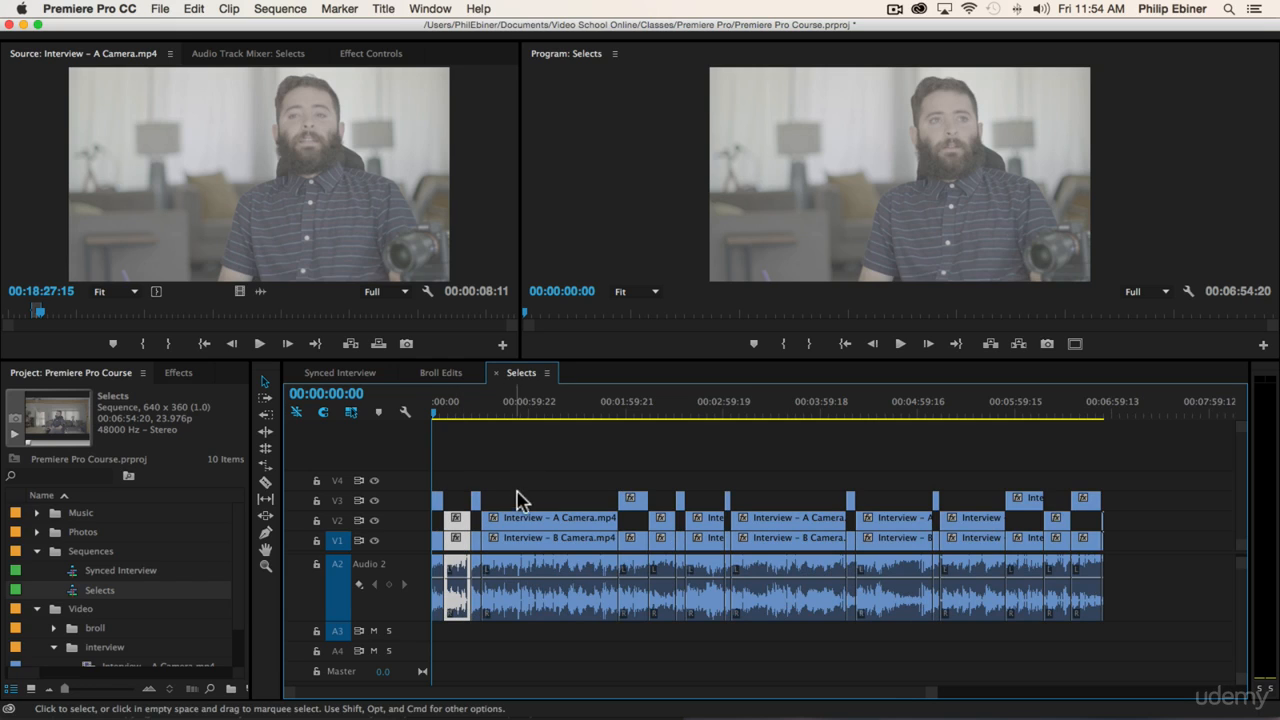
{"action": "key", "text": "Delete"}
{"action": "left_click_drag", "start_coordinate": [533, 475], "coordinate": [534, 640]}
{"action": "key", "text": "Delete"}
{"action": "left_click_drag", "start_coordinate": [660, 491], "coordinate": [657, 600]}
{"action": "key", "text": "Delete"}
{"action": "left_click_drag", "start_coordinate": [720, 466], "coordinate": [698, 614]}
{"action": "key", "text": "Delete"}
{"action": "left_click_drag", "start_coordinate": [778, 446], "coordinate": [774, 584]}
{"action": "key", "text": "Delete"}
{"action": "left_click_drag", "start_coordinate": [887, 480], "coordinate": [889, 633]}
{"action": "key", "text": "Delete"}
{"action": "left_click_drag", "start_coordinate": [973, 498], "coordinate": [982, 602]}
{"action": "key", "text": "Delete"}
{"action": "left_click_drag", "start_coordinate": [1055, 477], "coordinate": [1055, 628]}
{"action": "key", "text": "Delete"}
{"action": "left_click_drag", "start_coordinate": [1146, 513], "coordinate": [1104, 594]}
{"action": "key", "text": "Delete"}
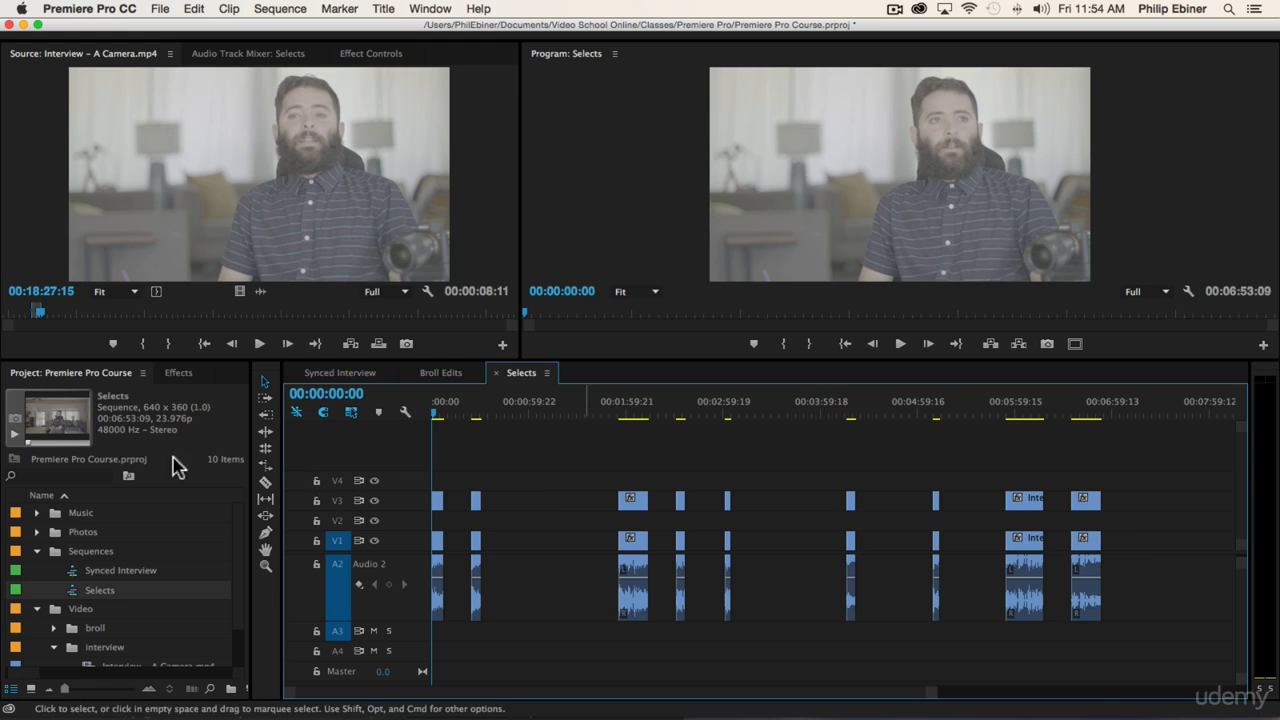
Step: Close all the gaps between the remaining sound bites in Selects and move the playhead to about their end
{"action": "left_click", "coordinate": [462, 543]}
{"action": "key", "text": "Delete"}
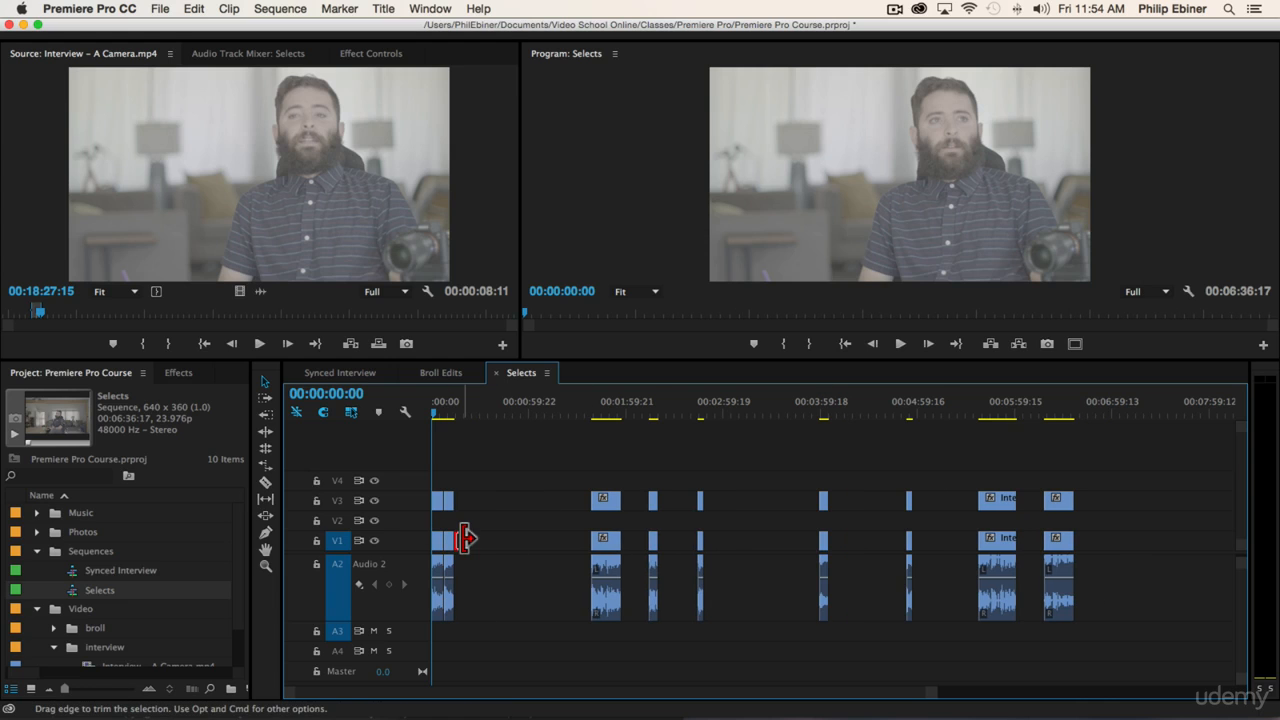
{"action": "left_click", "coordinate": [487, 543]}
{"action": "key", "text": "Delete"}
{"action": "left_click", "coordinate": [494, 543]}
{"action": "key", "text": "Delete"}
{"action": "left_click", "coordinate": [507, 543]}
{"action": "key", "text": "Delete"}
{"action": "left_click", "coordinate": [544, 543]}
{"action": "key", "text": "Delete"}
{"action": "left_click", "coordinate": [548, 548]}
{"action": "key", "text": "Delete"}
{"action": "left_click", "coordinate": [575, 545]}
{"action": "key", "text": "Delete"}
{"action": "left_click", "coordinate": [576, 543]}
{"action": "key", "text": "Delete"}
{"action": "left_click_drag", "start_coordinate": [591, 414], "coordinate": [590, 415]}
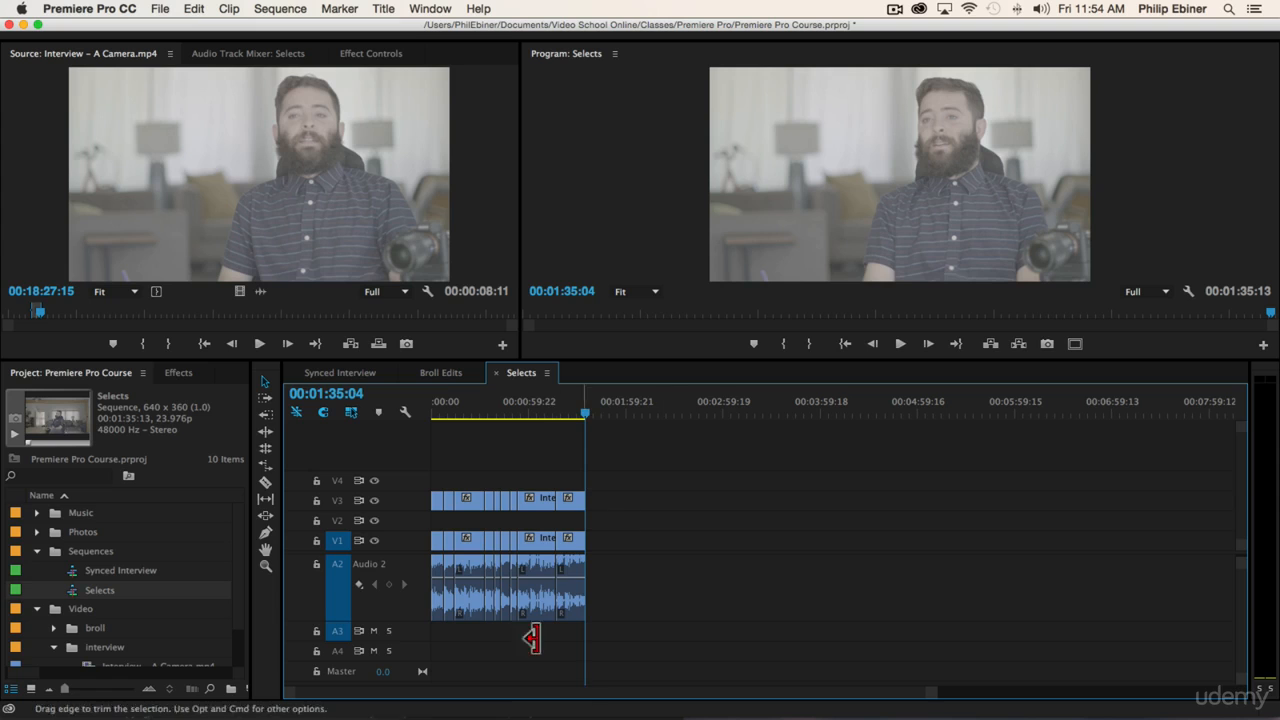
Step: Return the playhead to 00:00:00:00 and move all A Camera clips in Selects from V3 down to V2
{"action": "left_click", "coordinate": [59, 592]}
{"action": "left_click", "coordinate": [82, 591]}
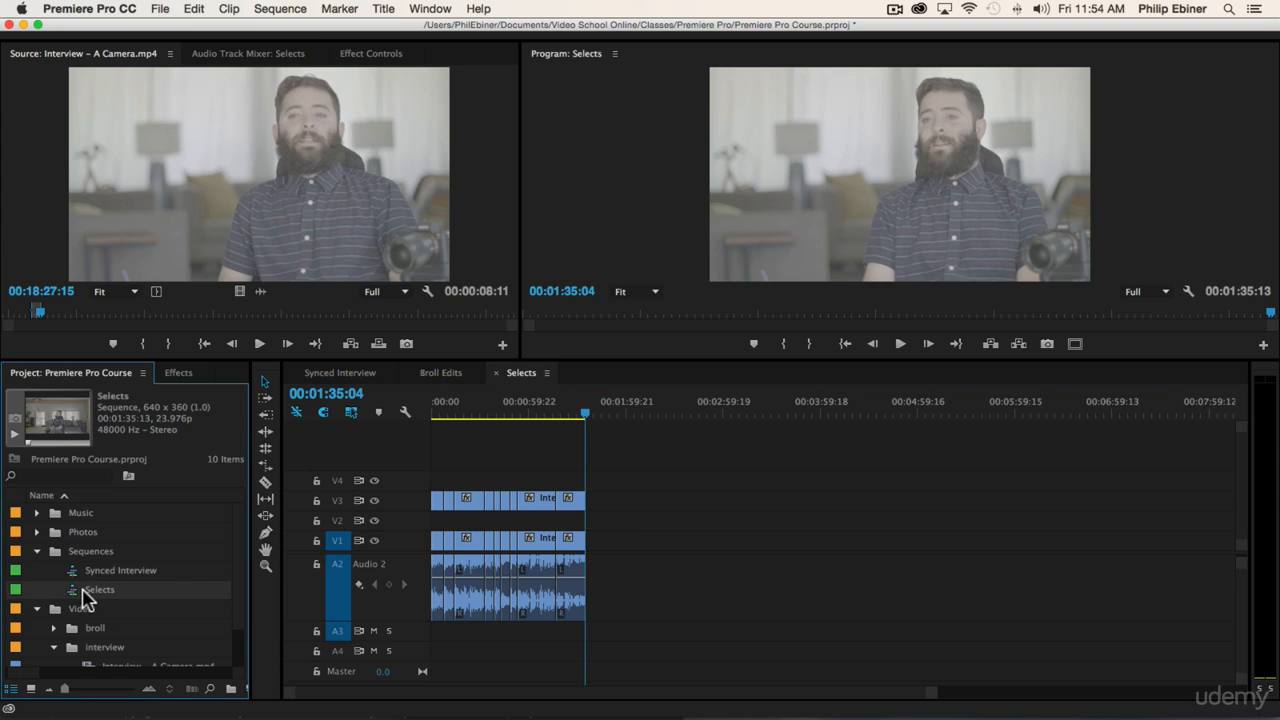
{"action": "left_click_drag", "start_coordinate": [652, 471], "coordinate": [432, 510]}
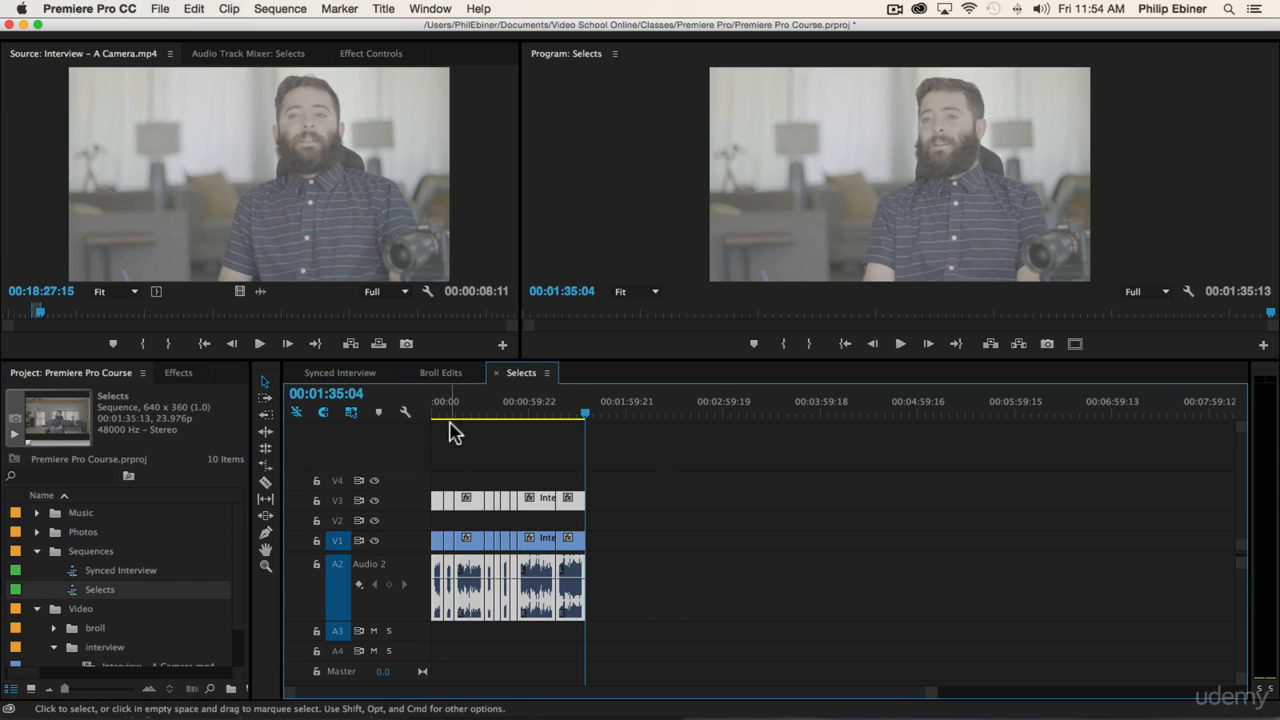
{"action": "key", "text": "Home"}
{"action": "key", "text": "backslash"}
{"action": "left_click_drag", "start_coordinate": [491, 507], "coordinate": [466, 522]}
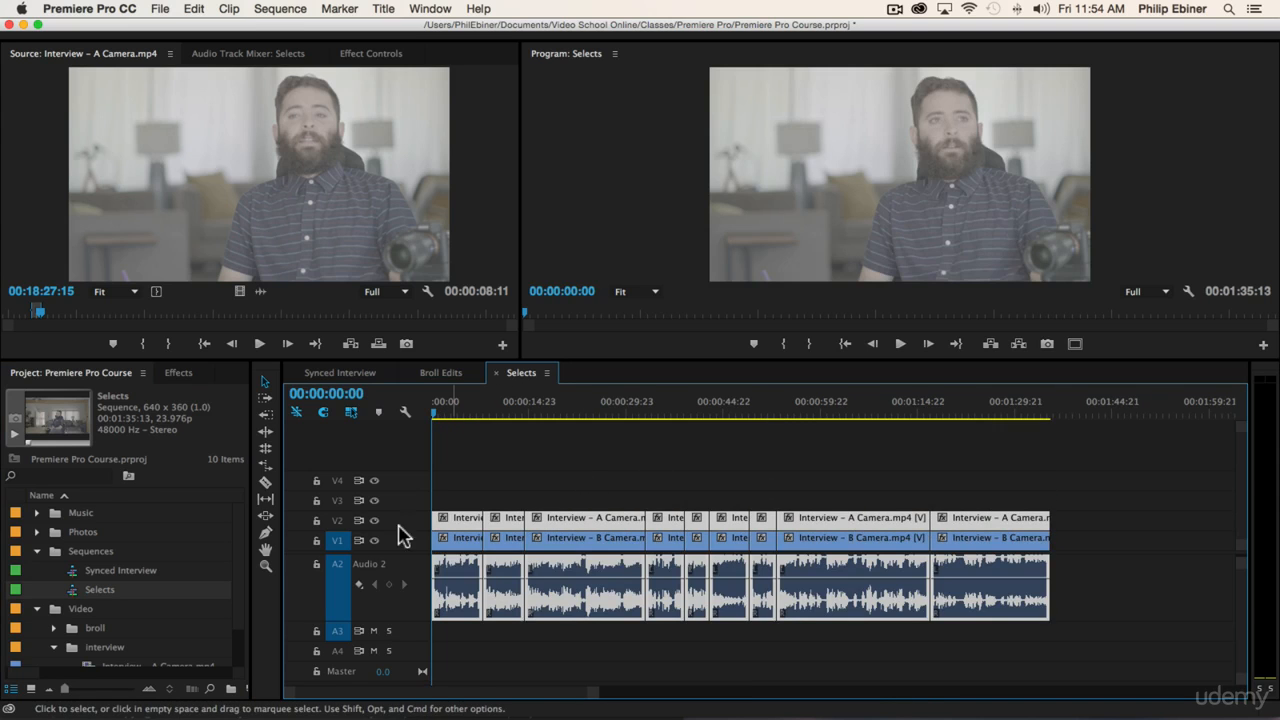
Step: Duplicate Selects in the Sequences bin, naming the copy with the interviewee's first name followed by v1, and open it
{"action": "left_click", "coordinate": [88, 590]}
{"action": "key", "text": "super+c"}
{"action": "left_click", "coordinate": [100, 551]}
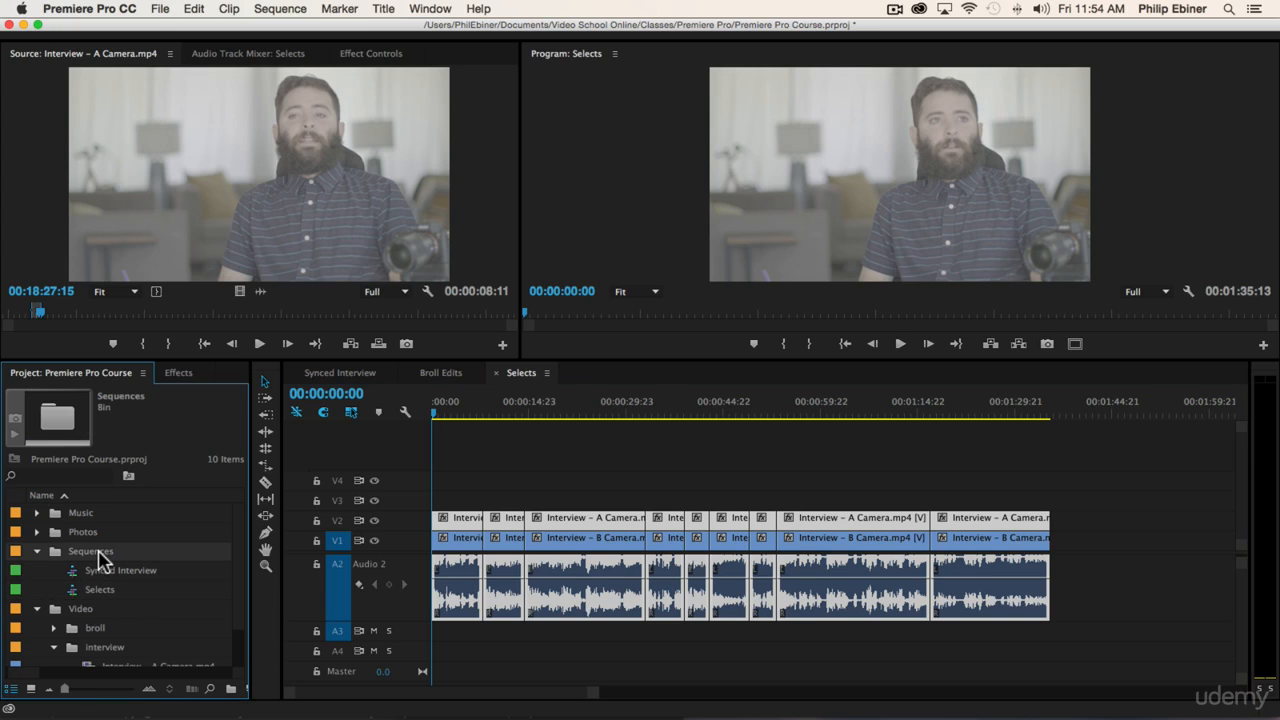
{"action": "key", "text": "super+v"}
{"action": "left_click", "coordinate": [104, 589]}
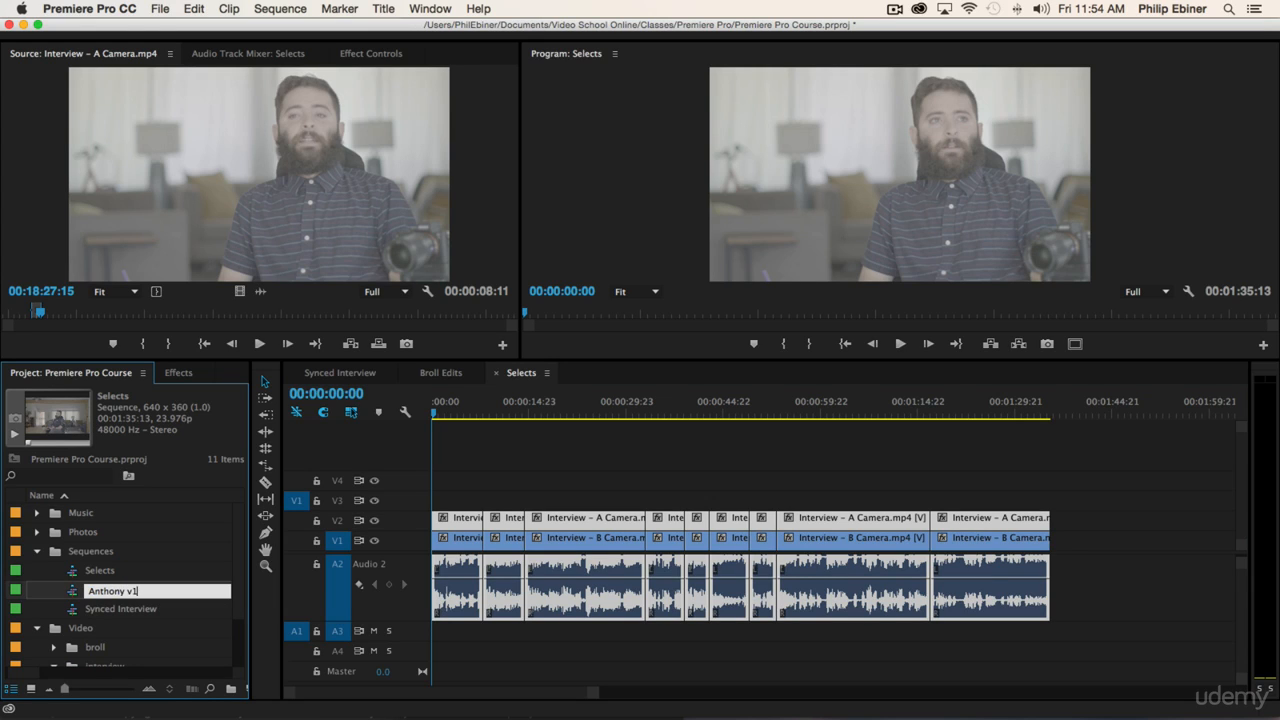
{"action": "type", "text": "Anthony v1"}
{"action": "left_click", "coordinate": [62, 592]}
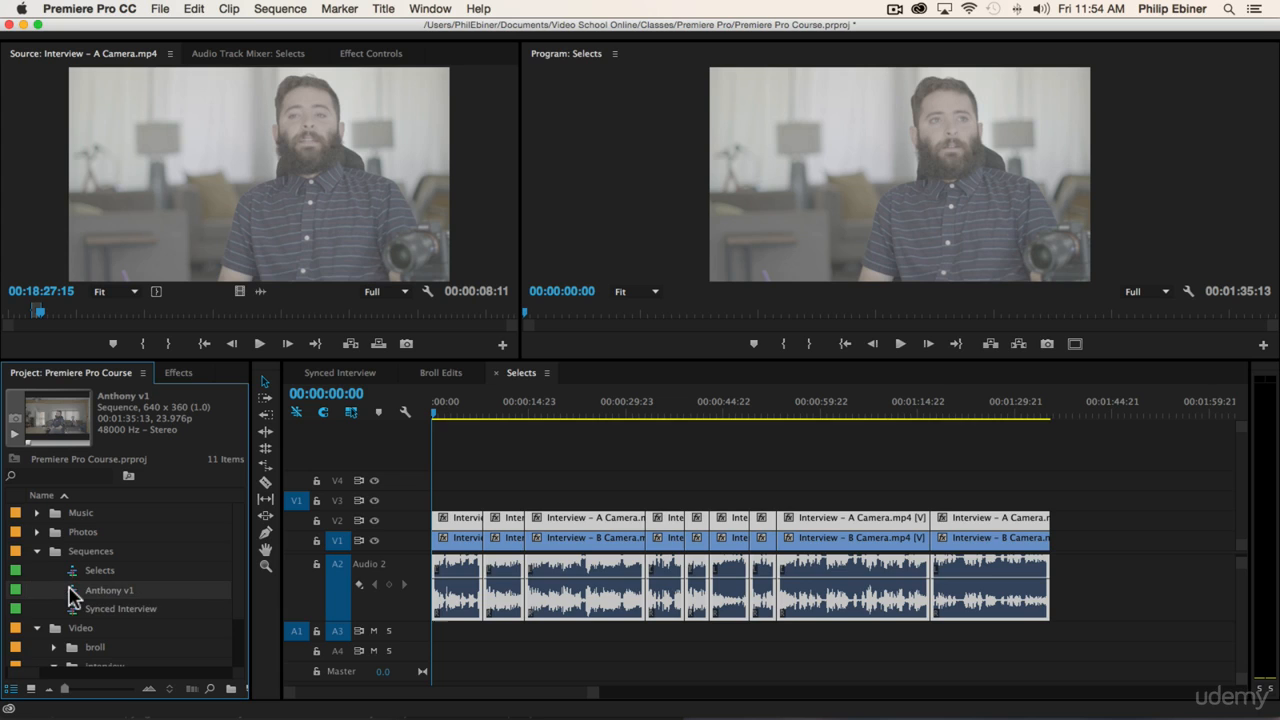
{"action": "double_click", "coordinate": [70, 590]}
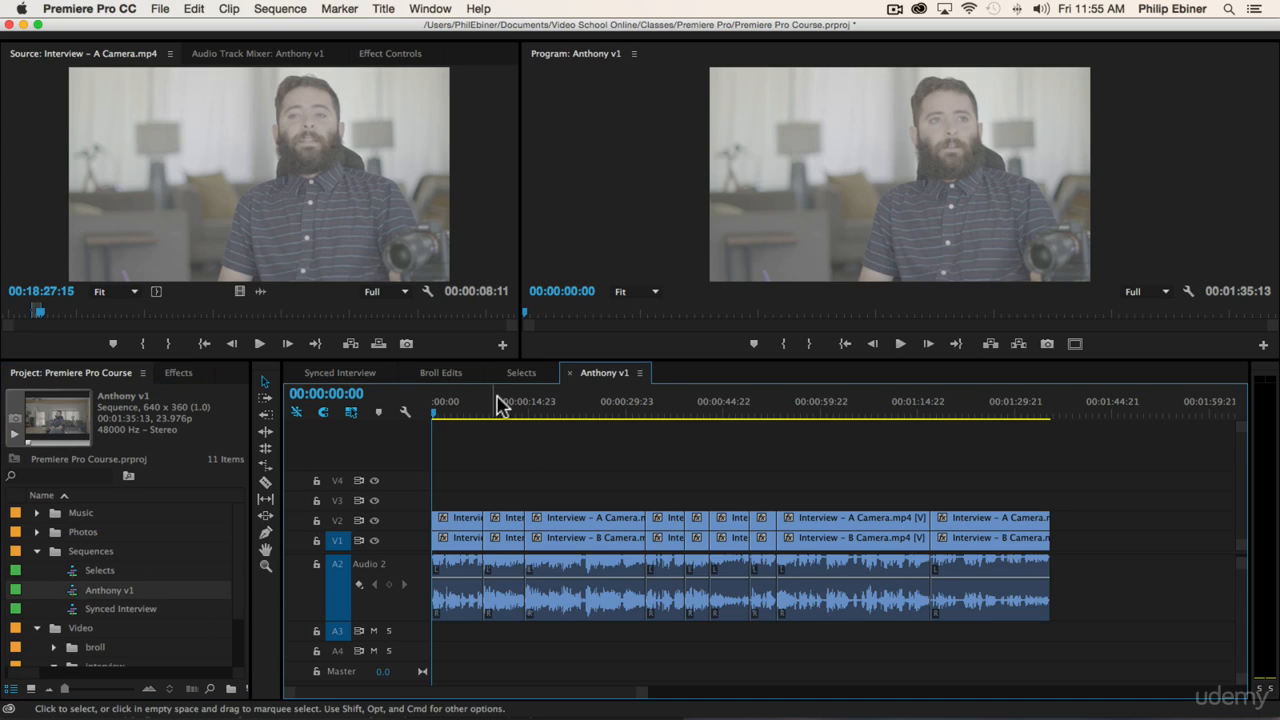
Step: Save the project and close the Selects, Broll Edits and Synced Interview sequences in the timeline, leaving only the v1 sequence open
{"action": "left_click", "coordinate": [521, 373]}
{"action": "key", "text": "super+s"}
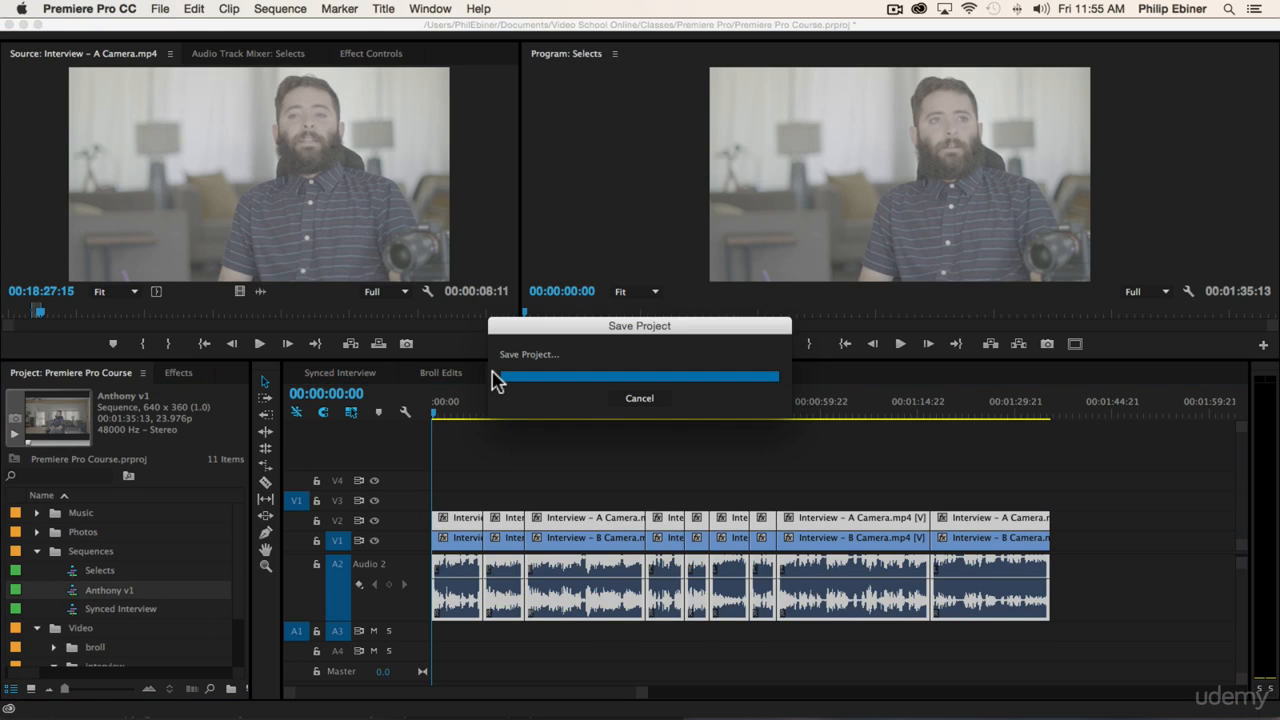
{"action": "left_click", "coordinate": [496, 373]}
{"action": "left_click", "coordinate": [452, 375]}
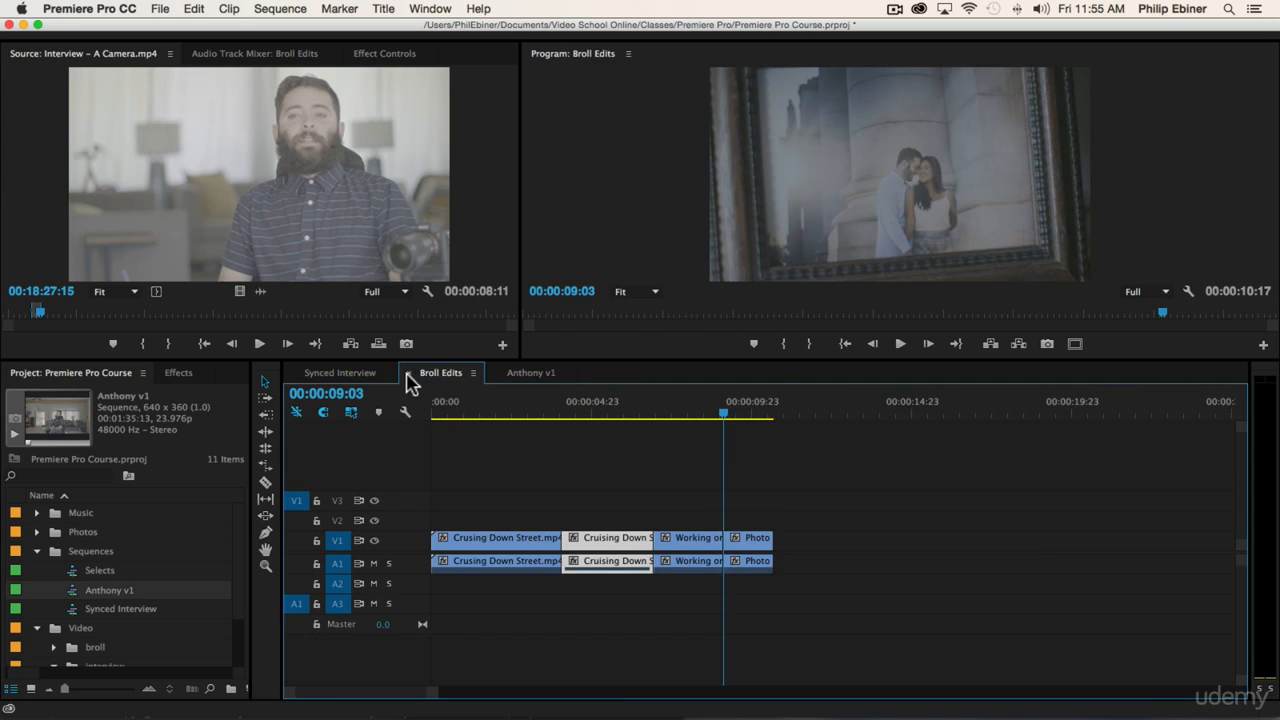
{"action": "left_click", "coordinate": [408, 373]}
{"action": "left_click", "coordinate": [338, 374]}
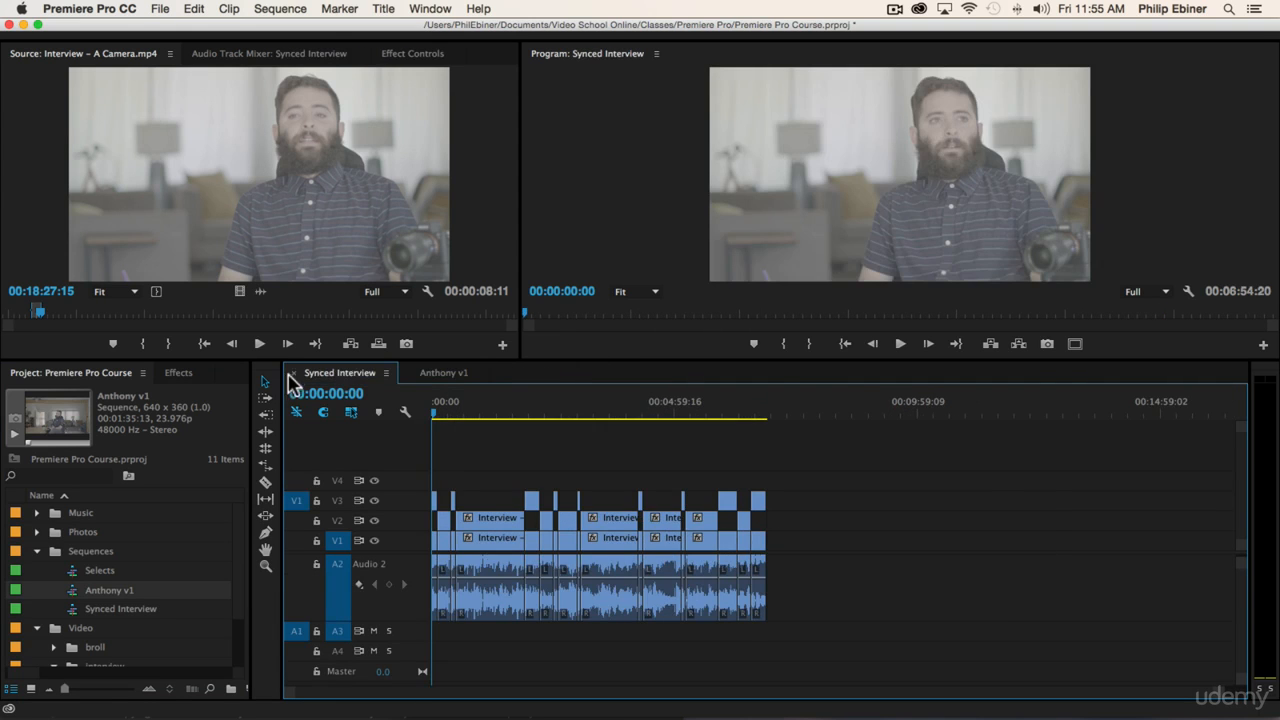
{"action": "left_click", "coordinate": [293, 374]}
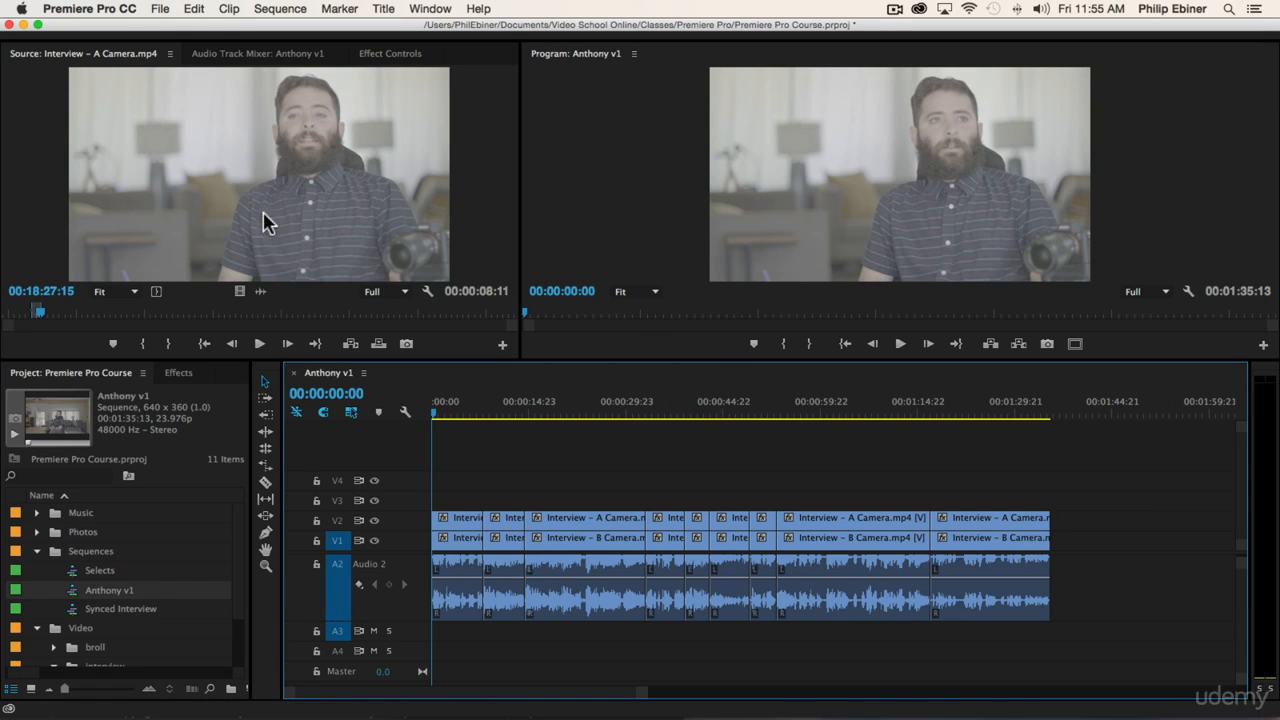
Step: Review the automatic save interval and maximum project versions in the Auto Save preferences, then accept the settings
{"action": "left_click", "coordinate": [158, 9]}
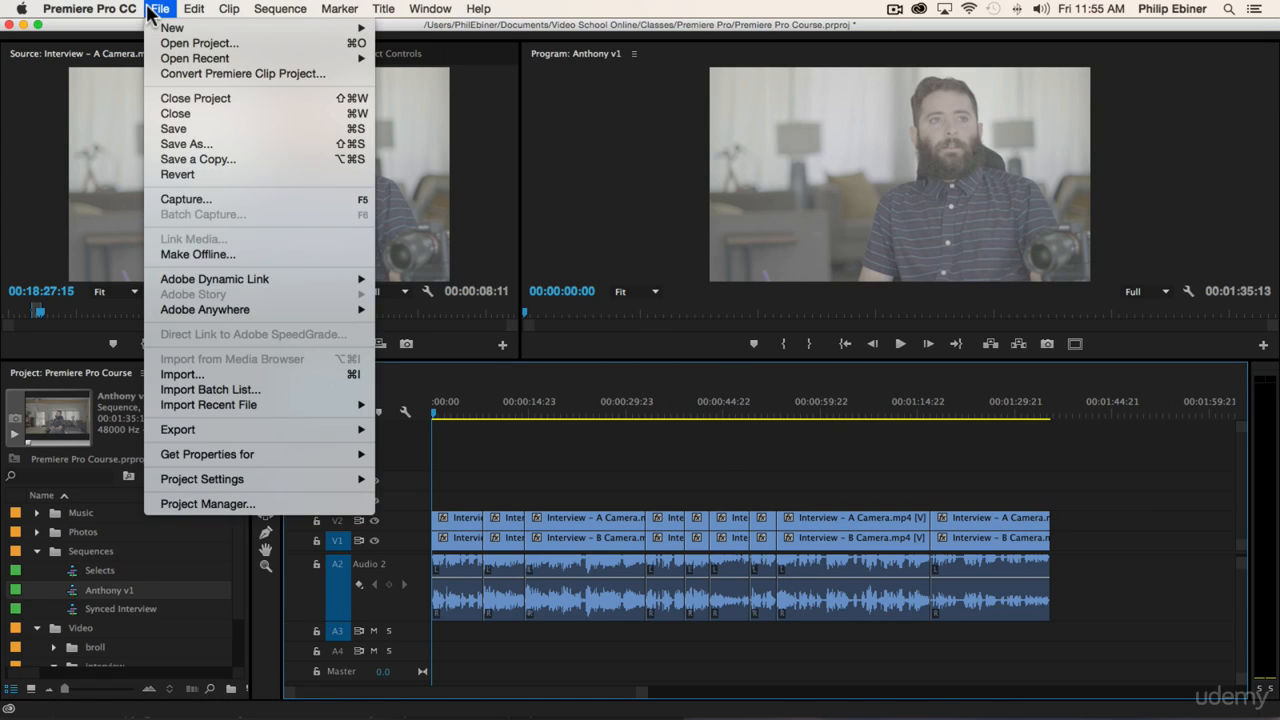
{"action": "mouse_move", "coordinate": [115, 10]}
{"action": "mouse_move", "coordinate": [109, 57]}
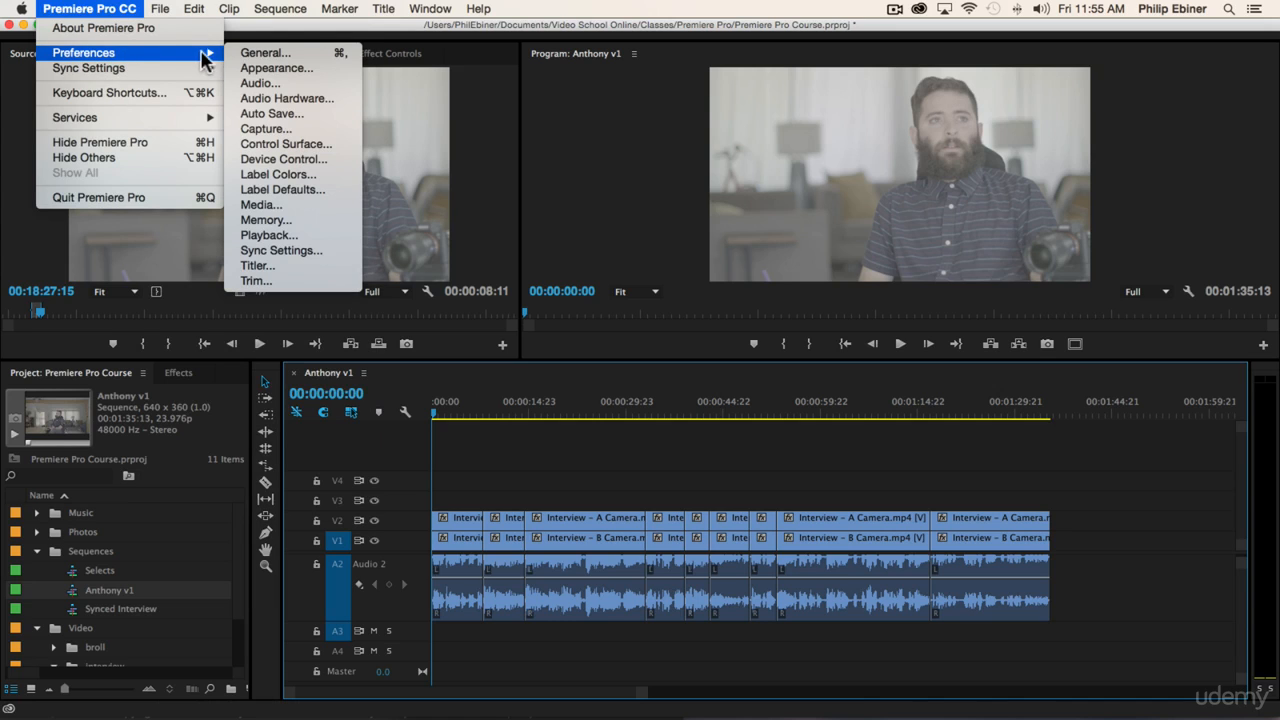
{"action": "left_click", "coordinate": [301, 116]}
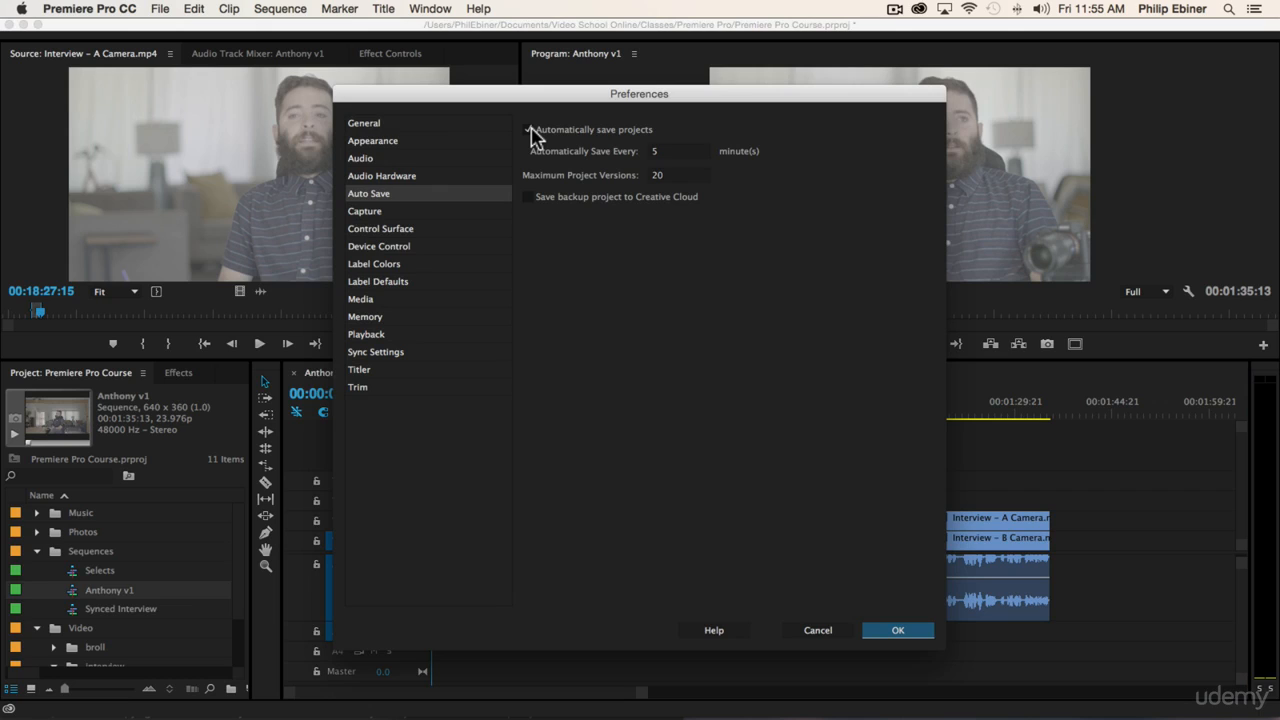
{"action": "left_click", "coordinate": [678, 152]}
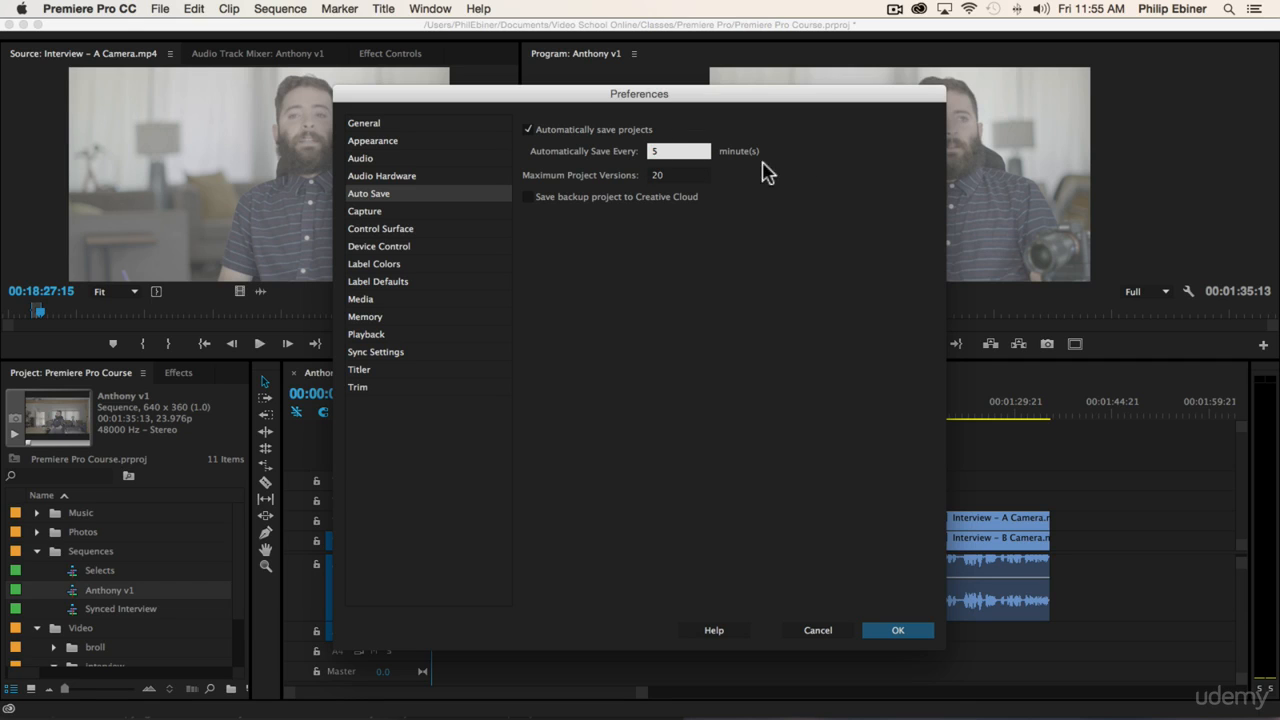
{"action": "left_click", "coordinate": [686, 152]}
{"action": "left_click", "coordinate": [745, 197]}
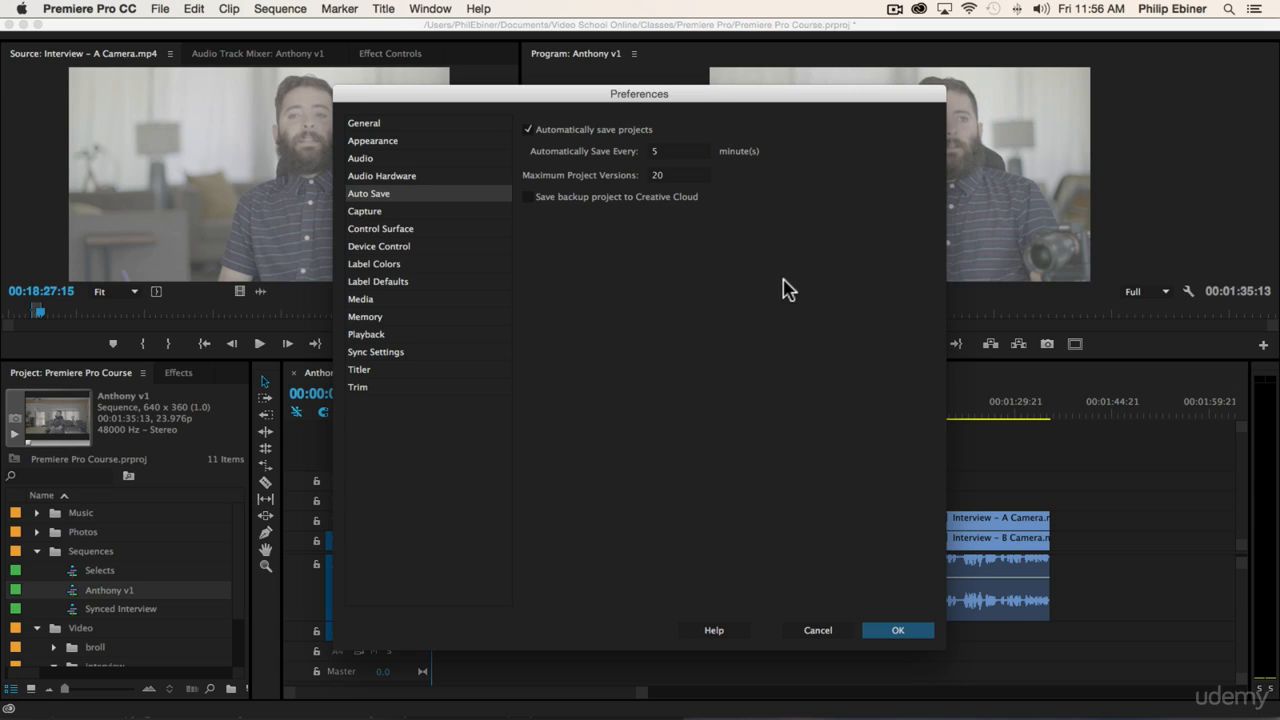
{"action": "left_click", "coordinate": [694, 178]}
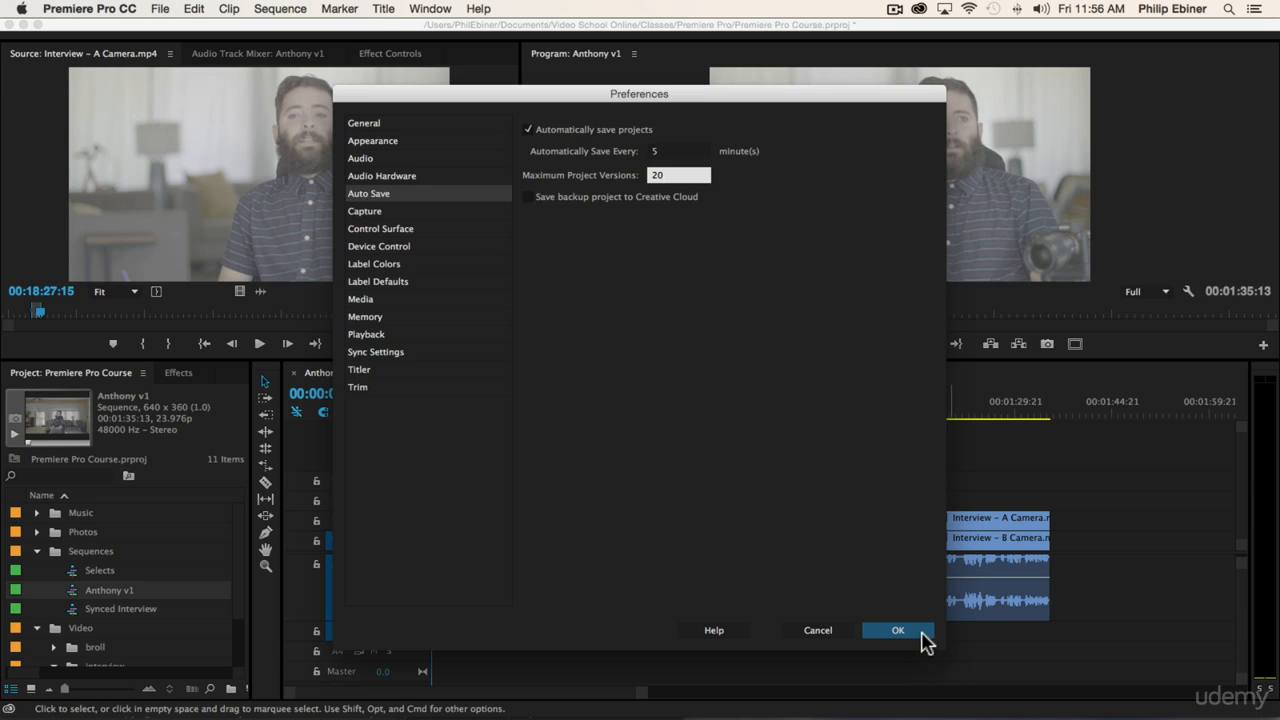
{"action": "left_click", "coordinate": [921, 633]}
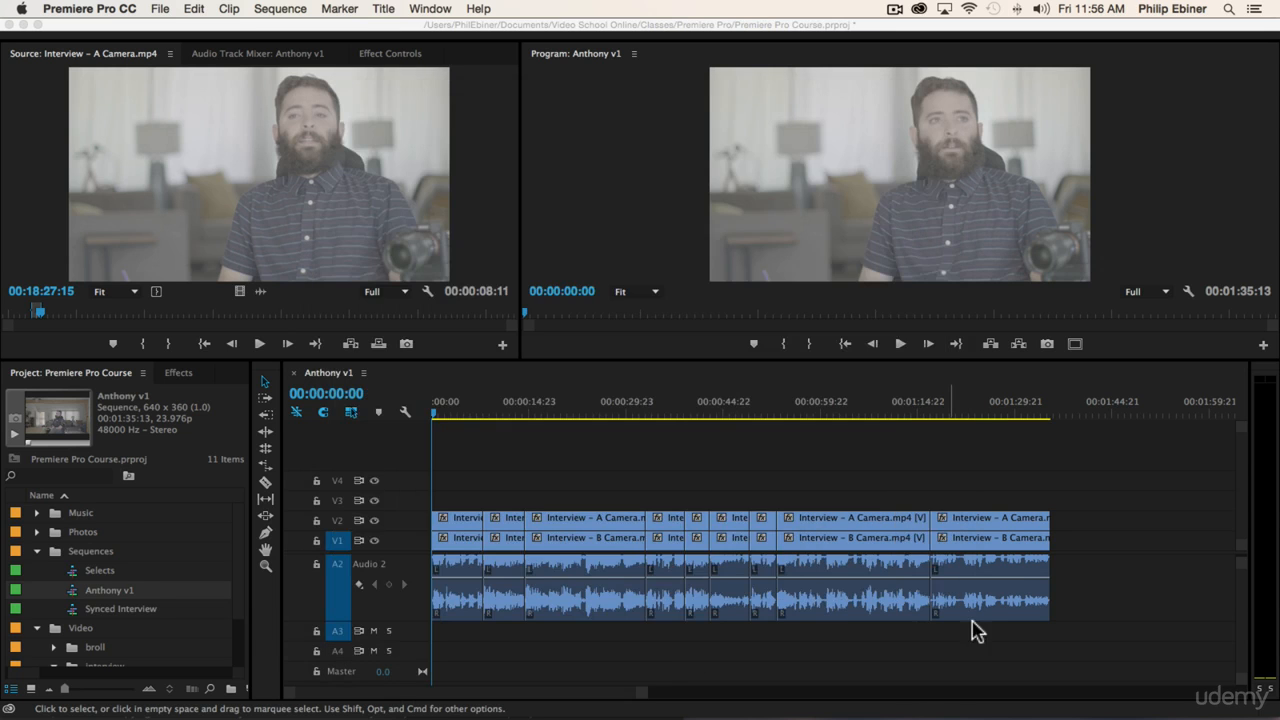
Step: Switch to Finder and open the Adobe Premiere Pro Auto-Save folder inside the Premiere Pro course folder
{"action": "key", "text": "super+Tab"}
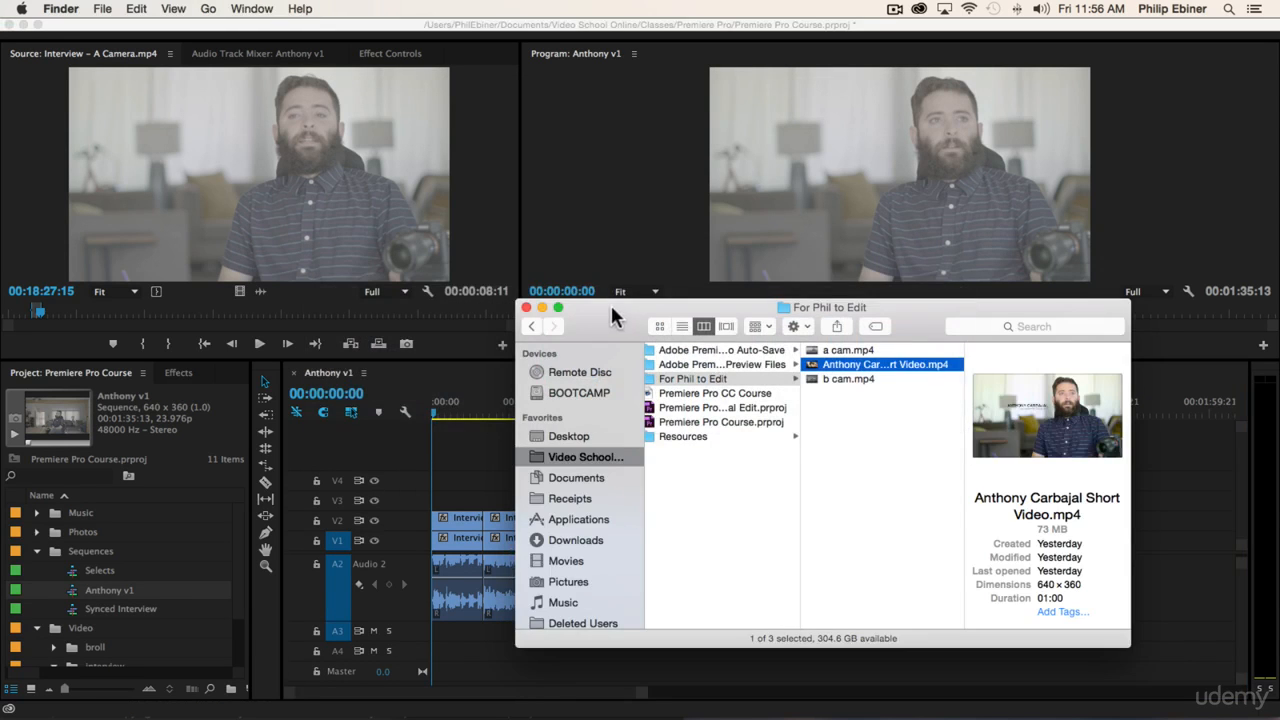
{"action": "left_click_drag", "start_coordinate": [612, 308], "coordinate": [497, 208]}
{"action": "left_click_drag", "start_coordinate": [677, 425], "coordinate": [725, 425]}
{"action": "scroll", "coordinate": [725, 424], "scroll_direction": "left", "scroll_amount": 3}
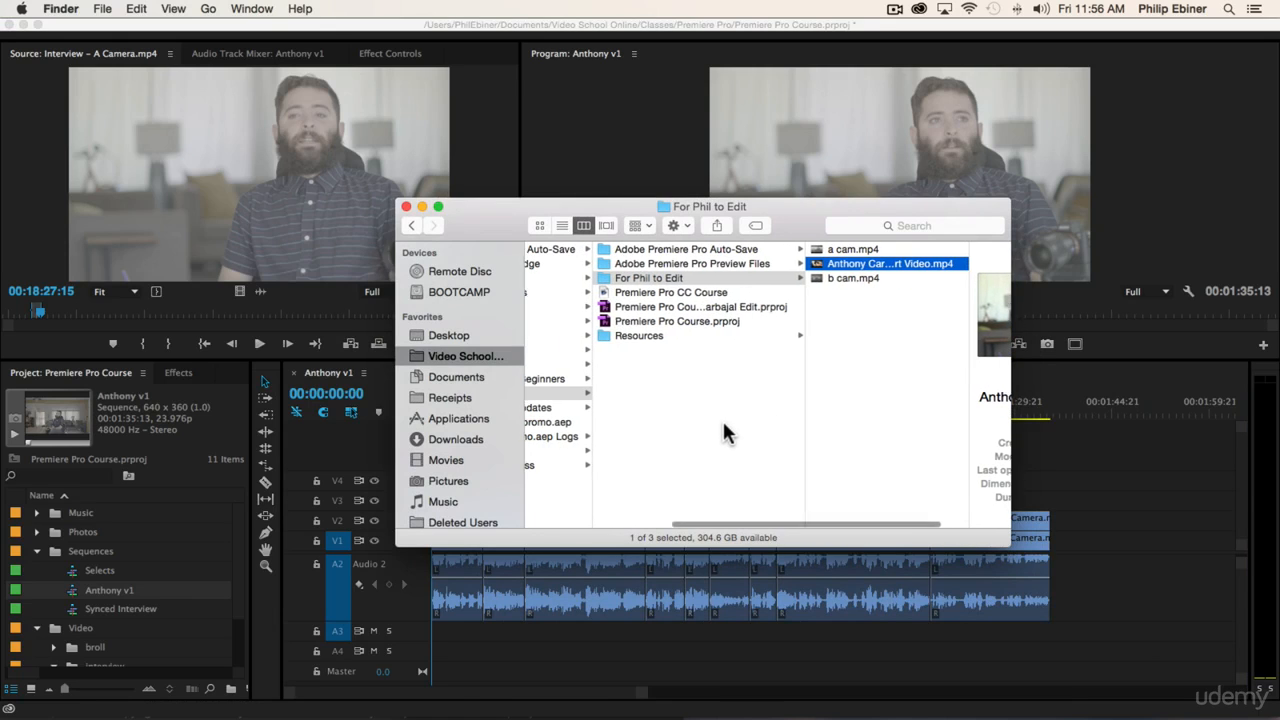
{"action": "scroll", "coordinate": [787, 335], "scroll_direction": "left", "scroll_amount": 5}
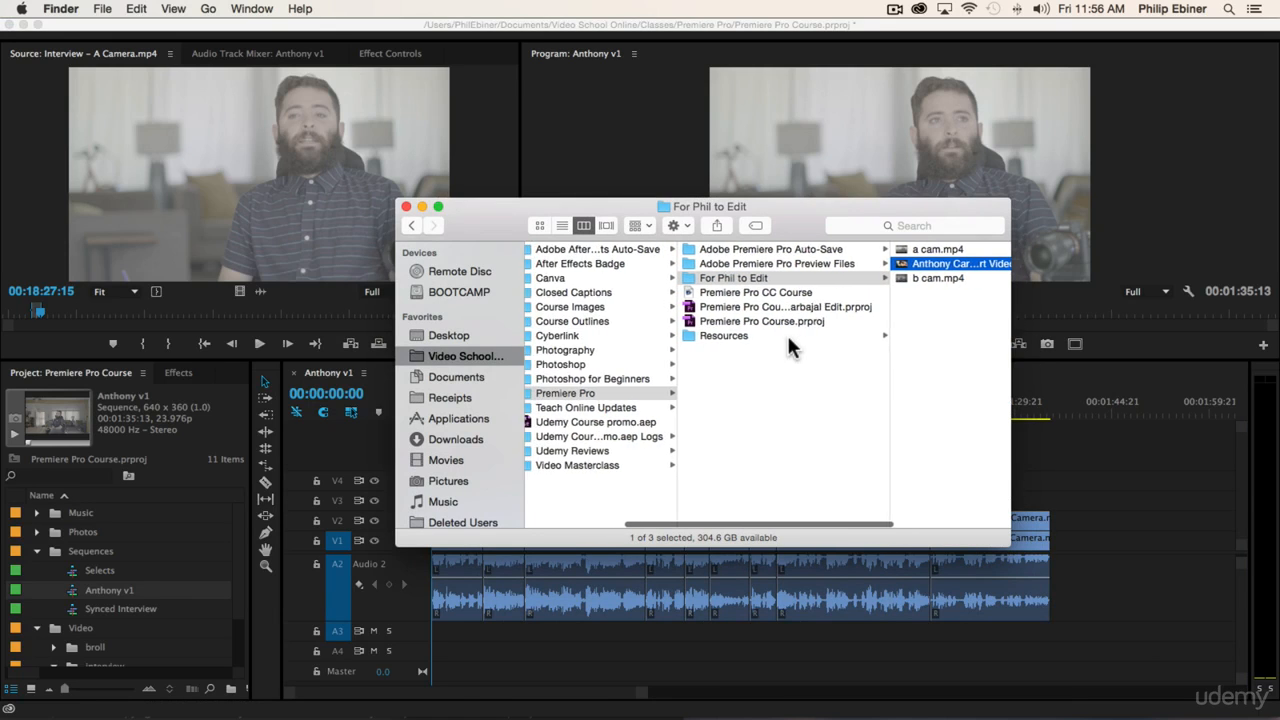
{"action": "scroll", "coordinate": [786, 332], "scroll_direction": "right", "scroll_amount": 1}
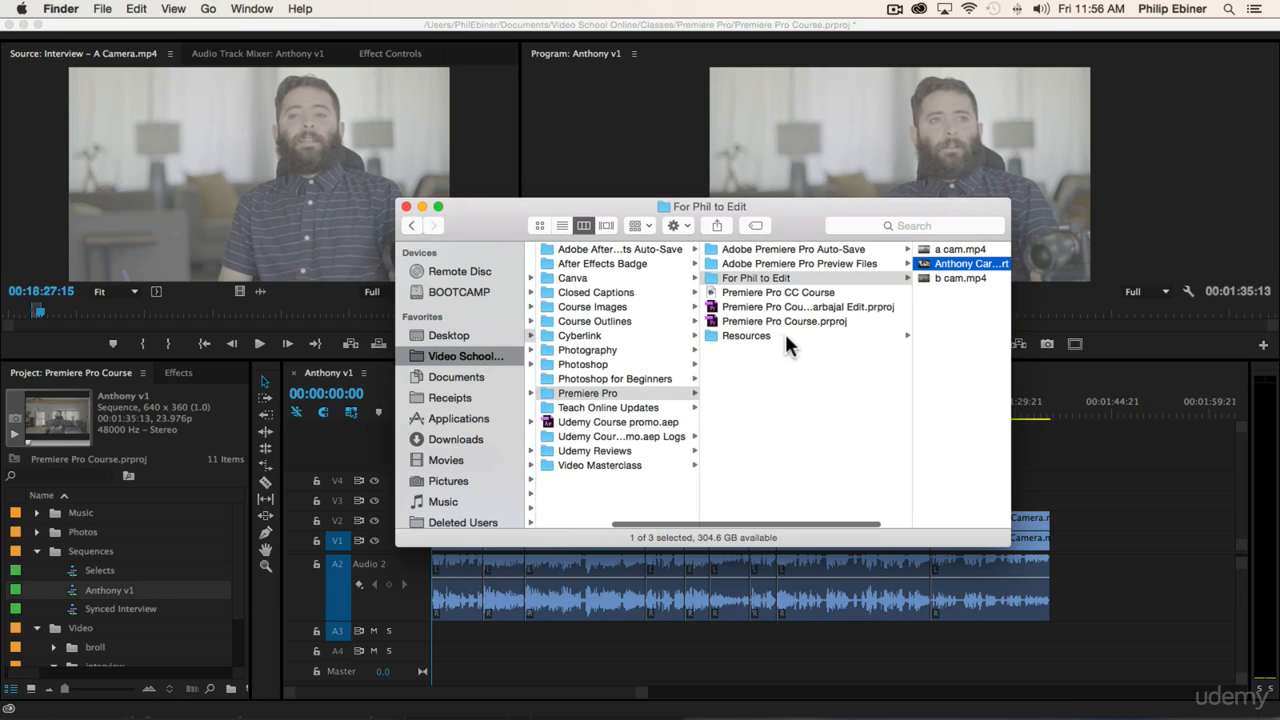
{"action": "left_click", "coordinate": [788, 250]}
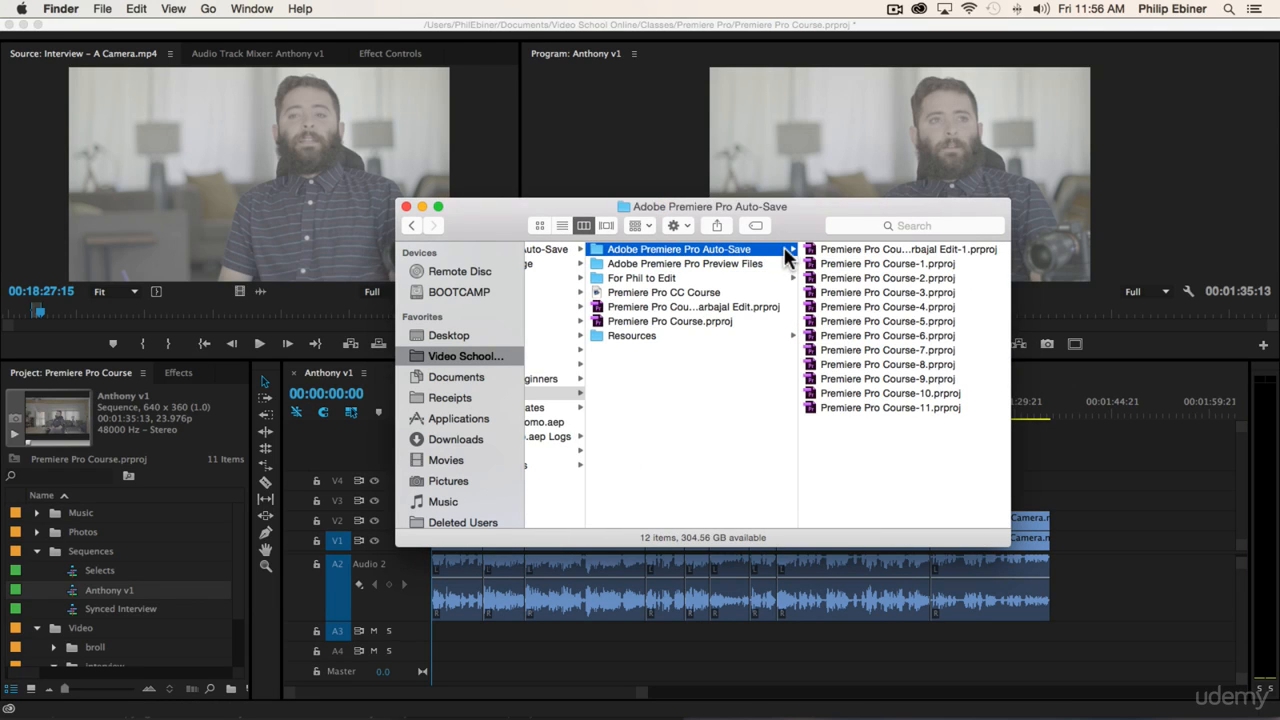
Step: Examine the creation and modification times of the numbered Premiere Pro Course backups in the auto-save folder
{"action": "left_click", "coordinate": [905, 279]}
{"action": "key", "text": "Down"}
{"action": "key", "text": "Down"}
{"action": "key", "text": "Down"}
{"action": "key", "text": "Down"}
{"action": "key", "text": "Down"}
{"action": "key", "text": "Down"}
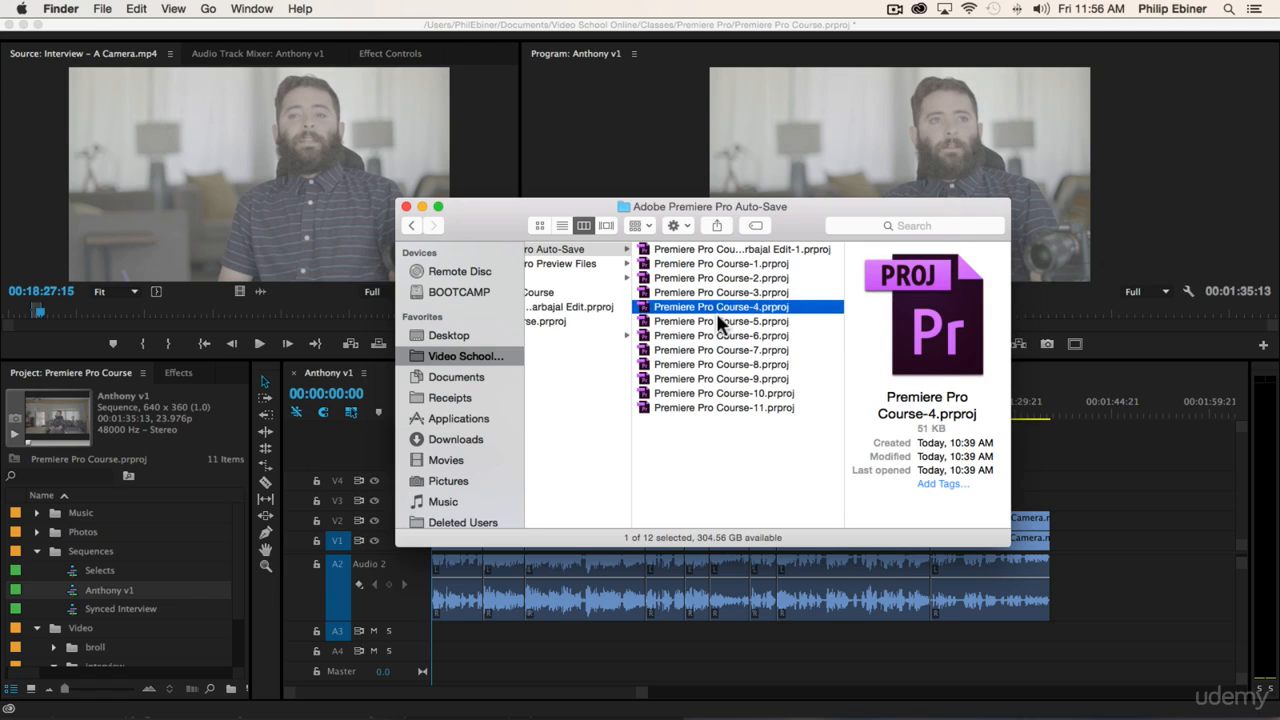
{"action": "key", "text": "Up"}
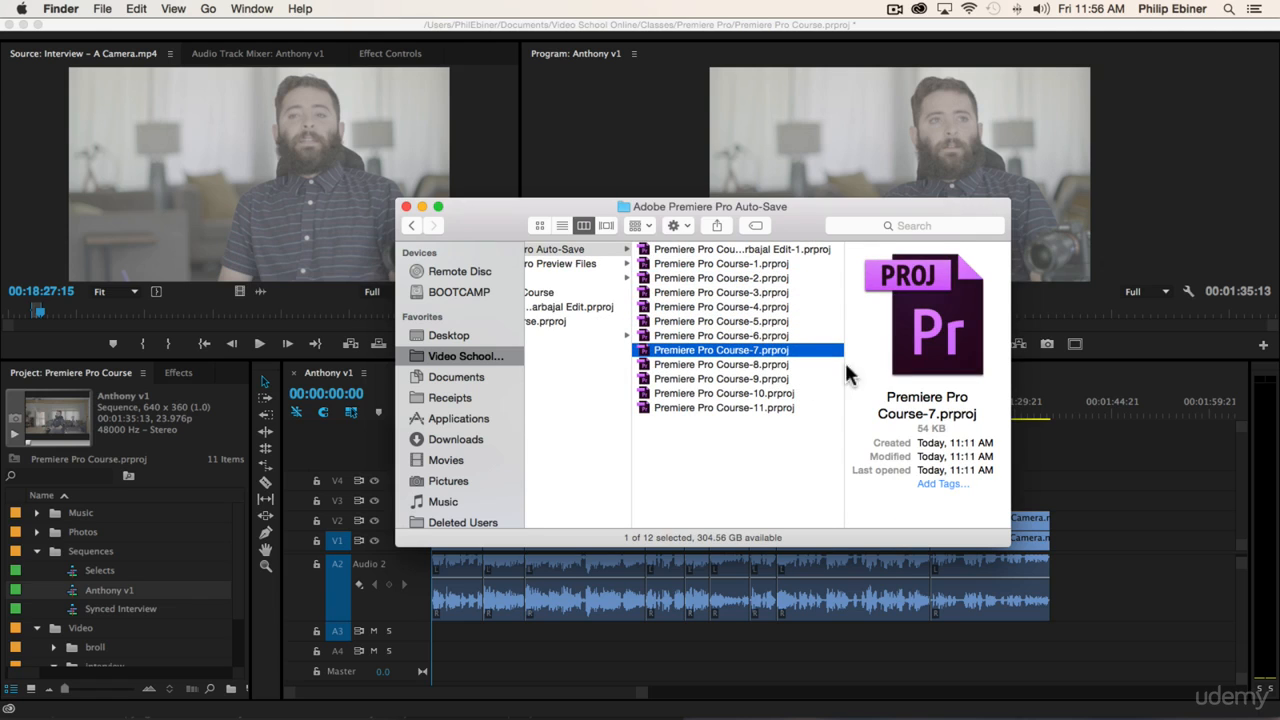
{"action": "key", "text": "Down"}
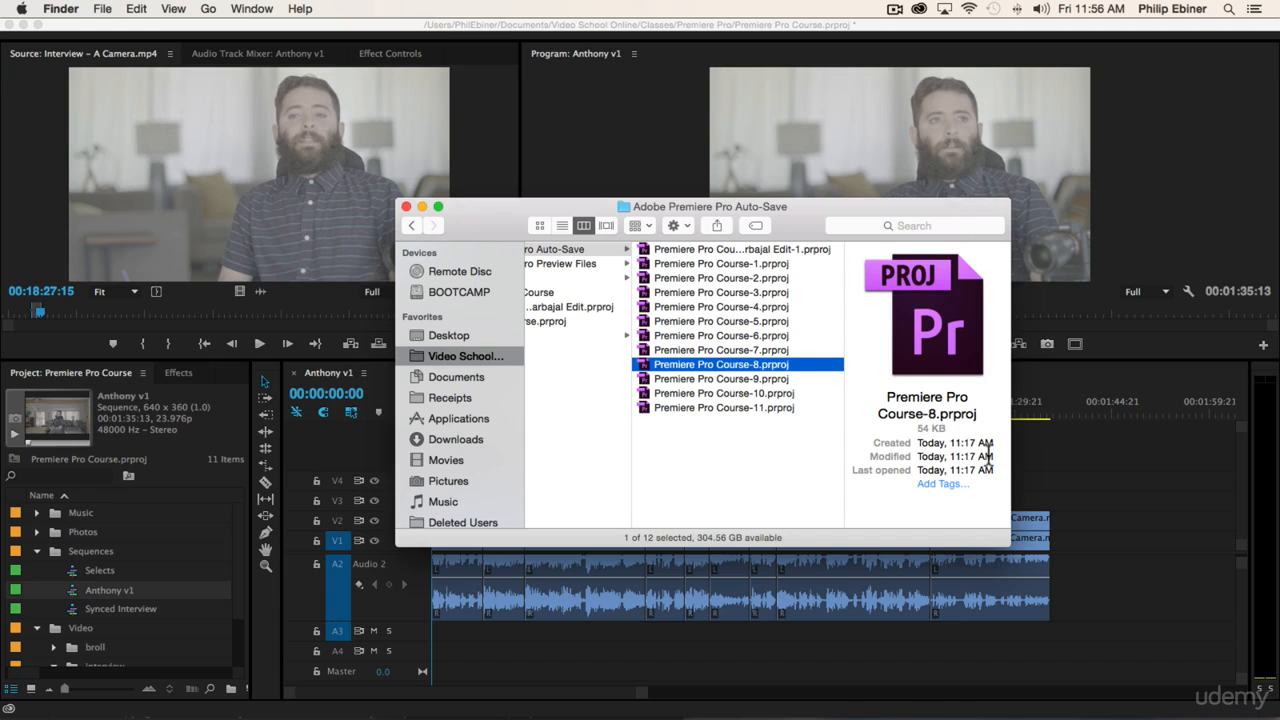
{"action": "key", "text": "Down"}
{"action": "key", "text": "Down"}
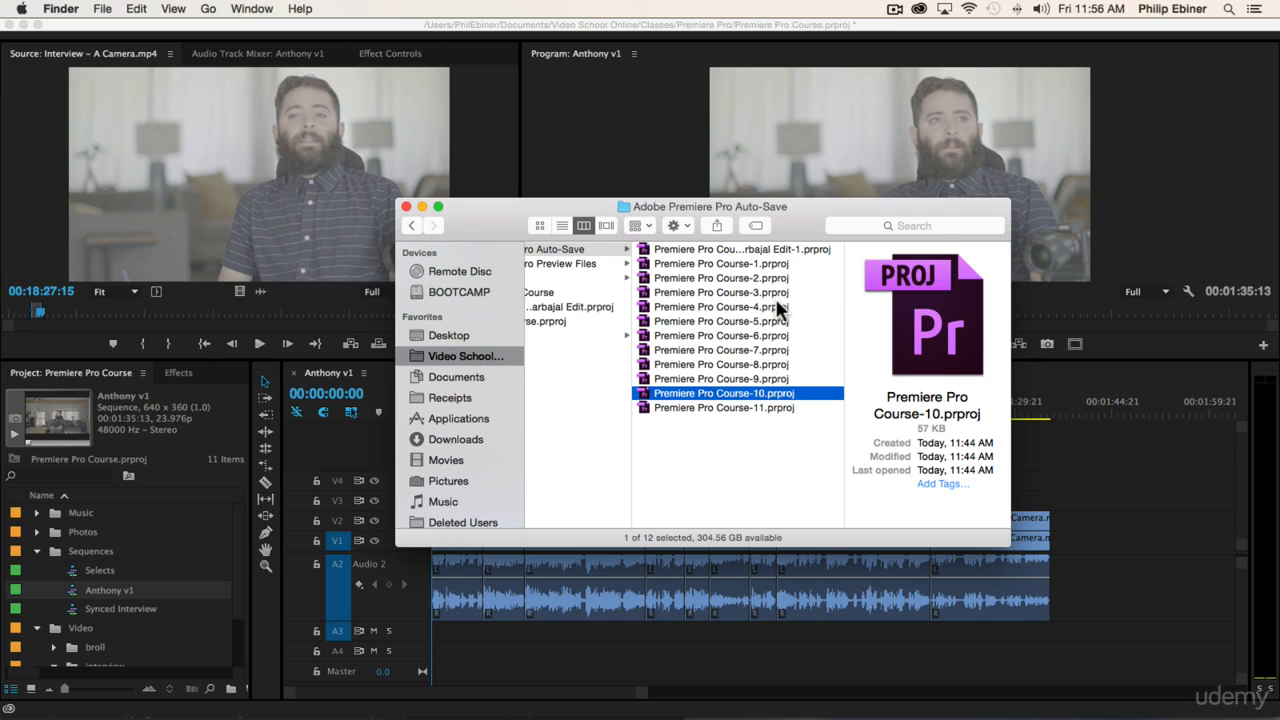
{"action": "left_click", "coordinate": [731, 290]}
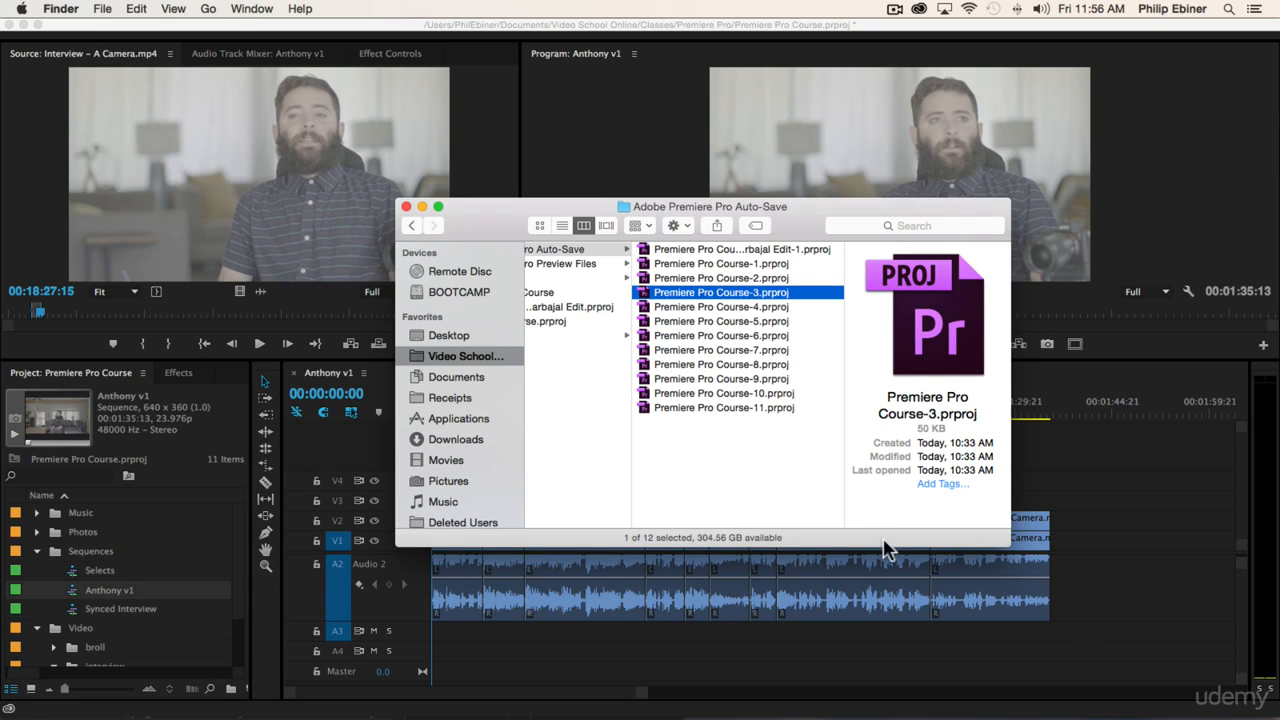
Step: Return to Premiere Pro and play the opening of the v1 sequence, stopping at 00:00:06:23 in the first clip
{"action": "left_click", "coordinate": [1152, 616]}
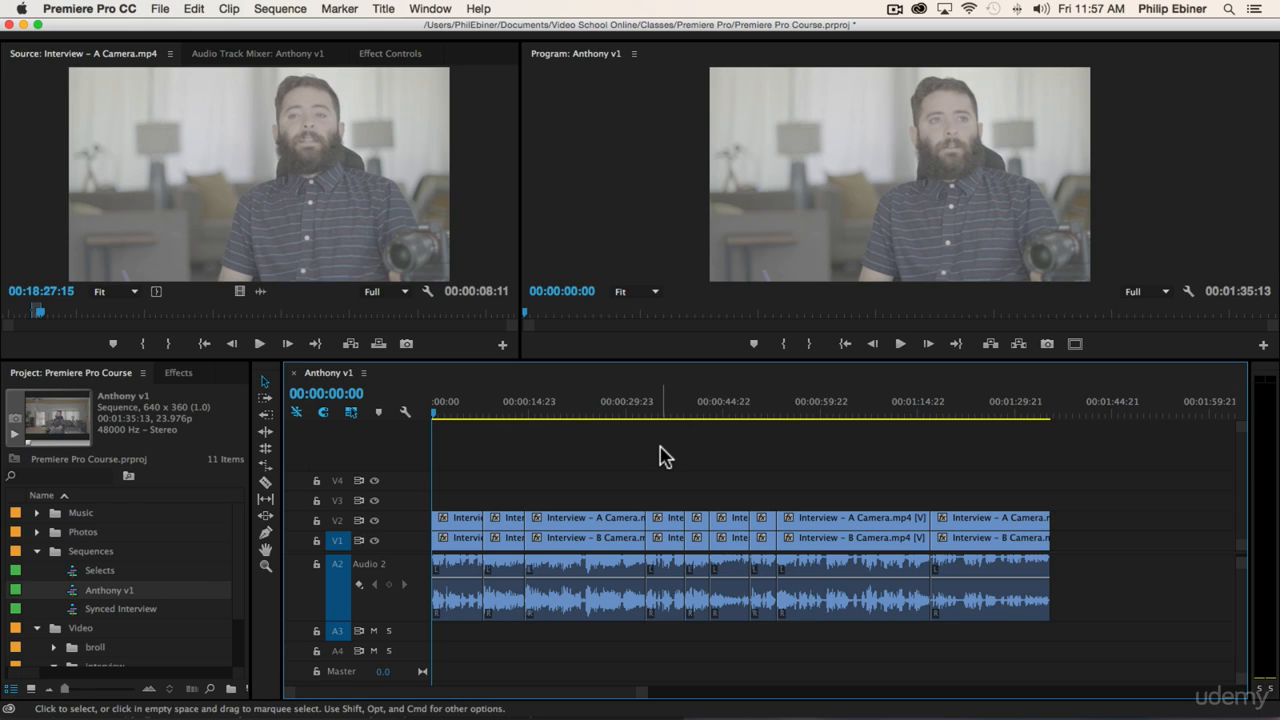
{"action": "key", "text": "="}
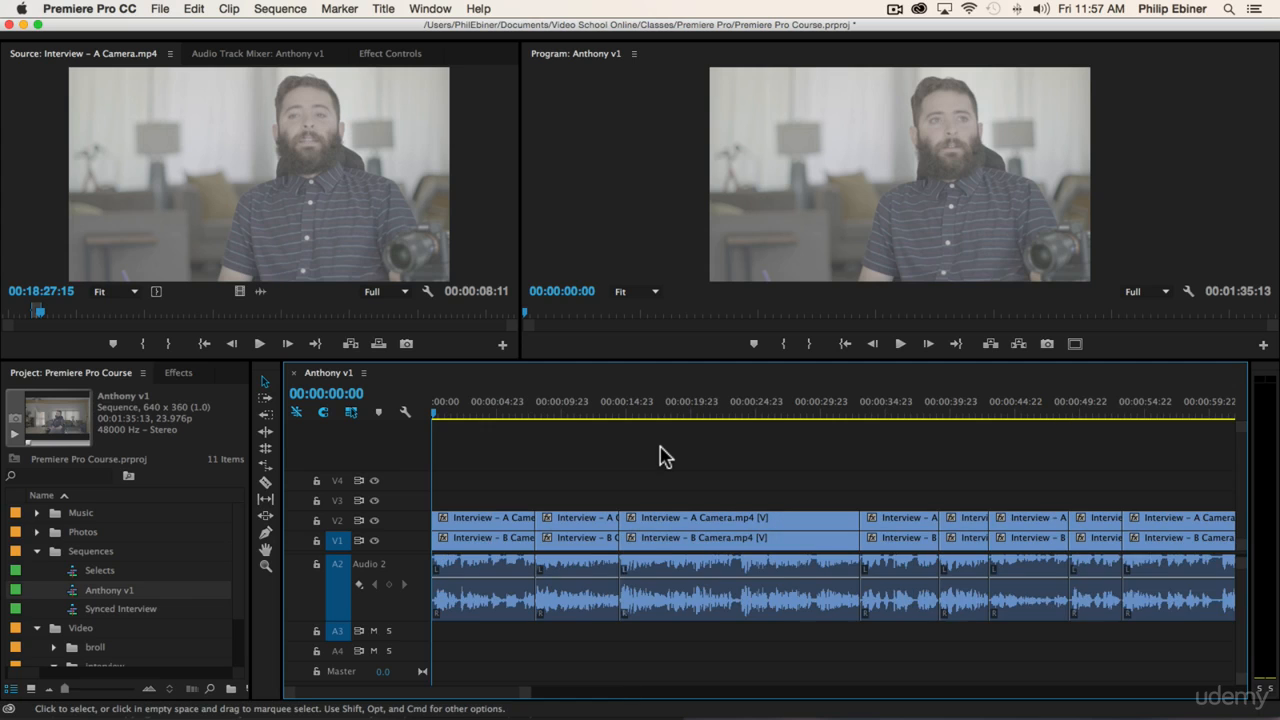
{"action": "key", "text": "space"}
{"action": "key", "text": "="}
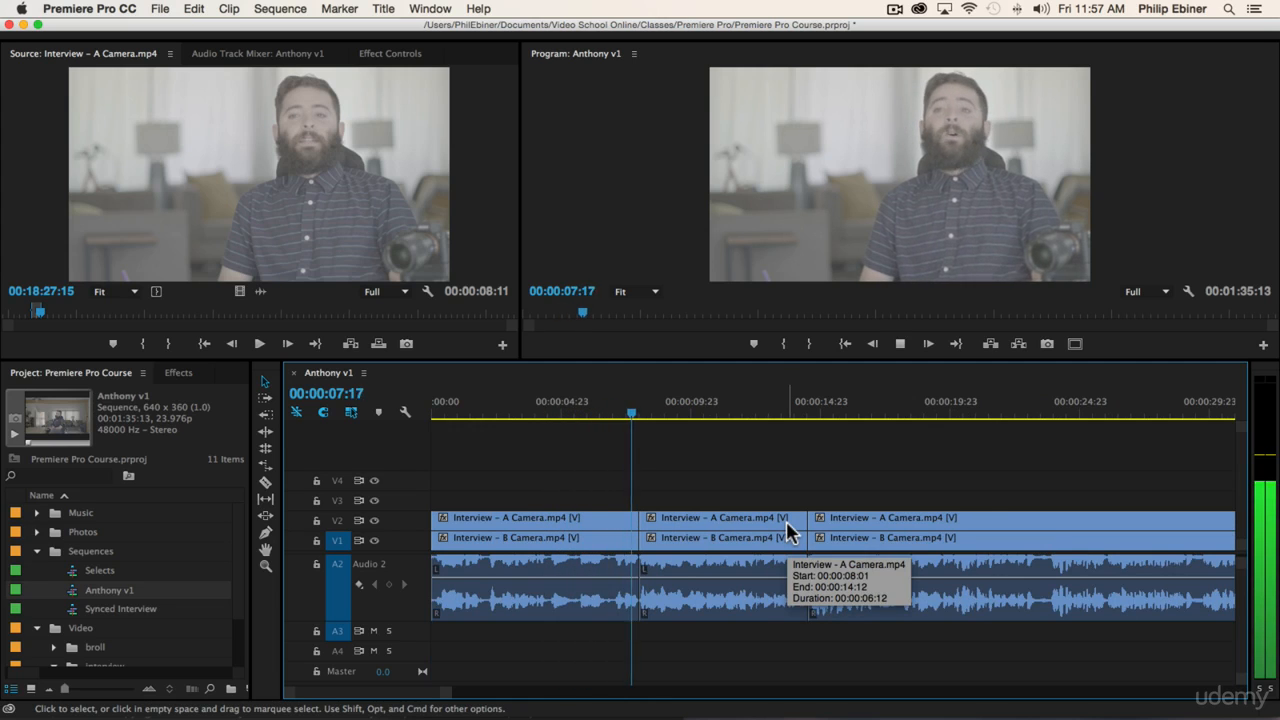
{"action": "left_click", "coordinate": [555, 417]}
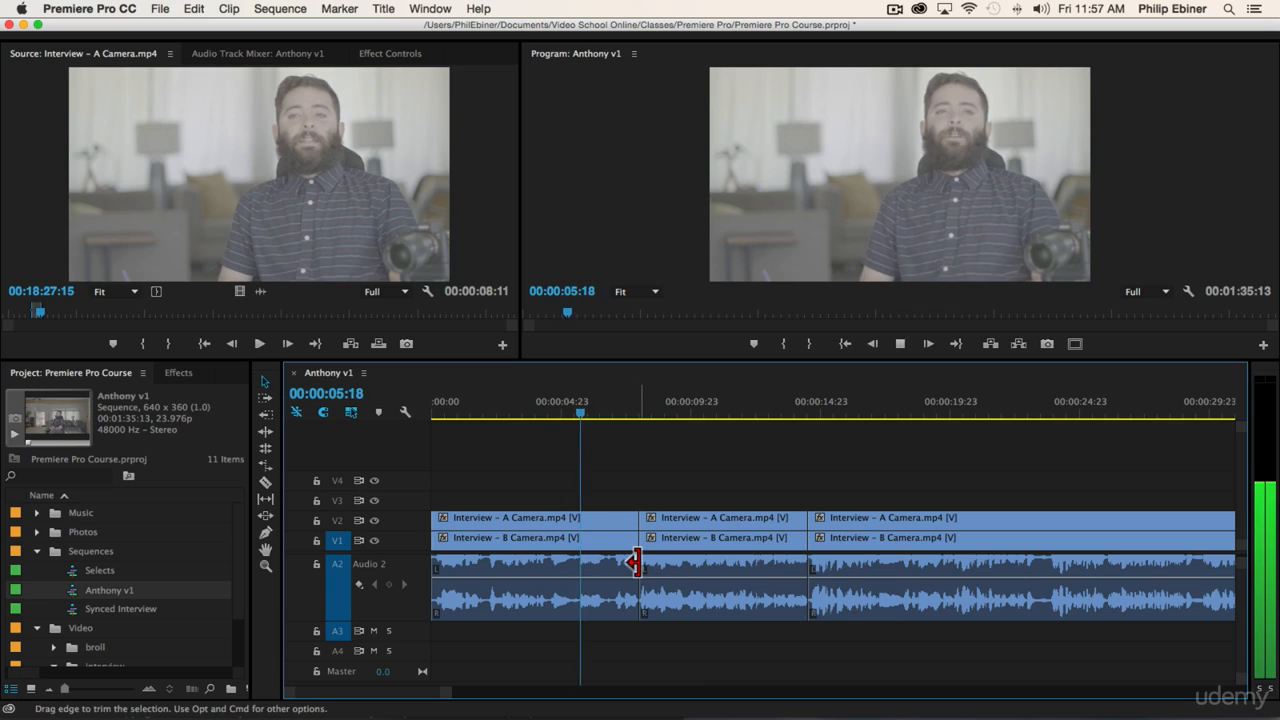
{"action": "key", "text": "space"}
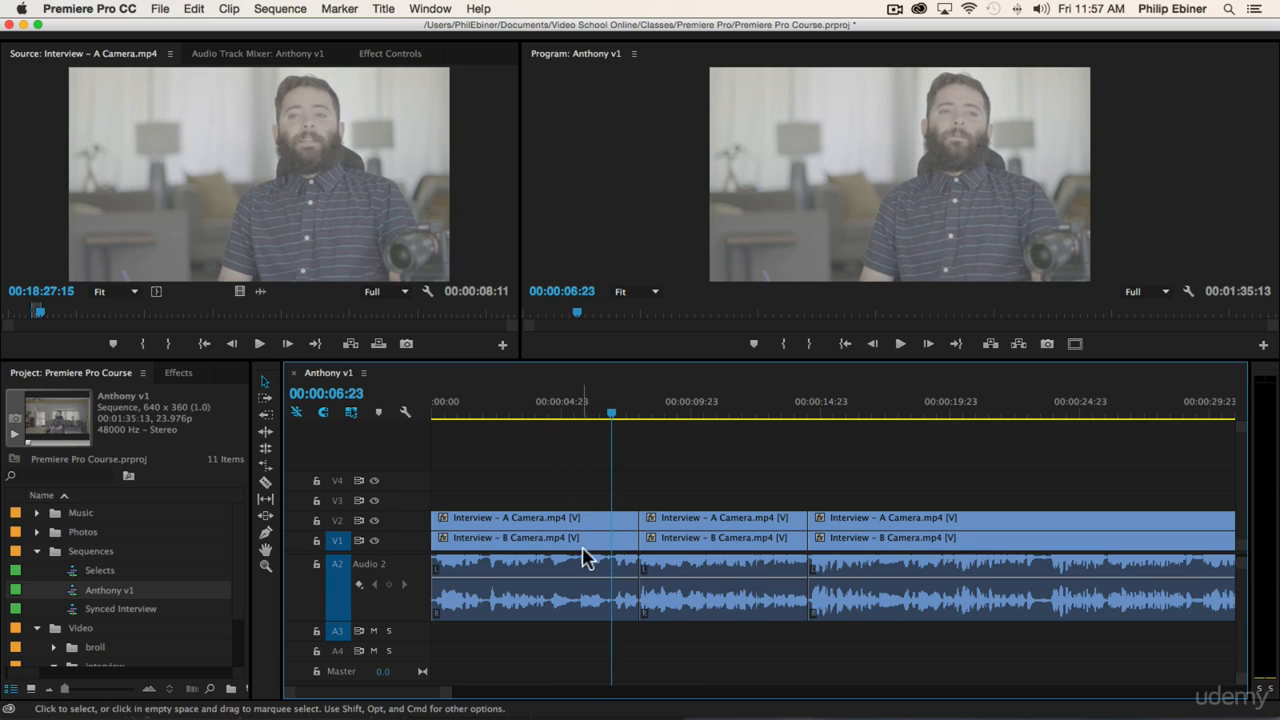
Step: Try removing the section before 00:00:06:23 in the first interview clip by splitting both sides, deleting the middle piece and closing the gap
{"action": "key", "text": "n"}
{"action": "key", "text": "c"}
{"action": "left_click", "coordinate": [580, 521]}
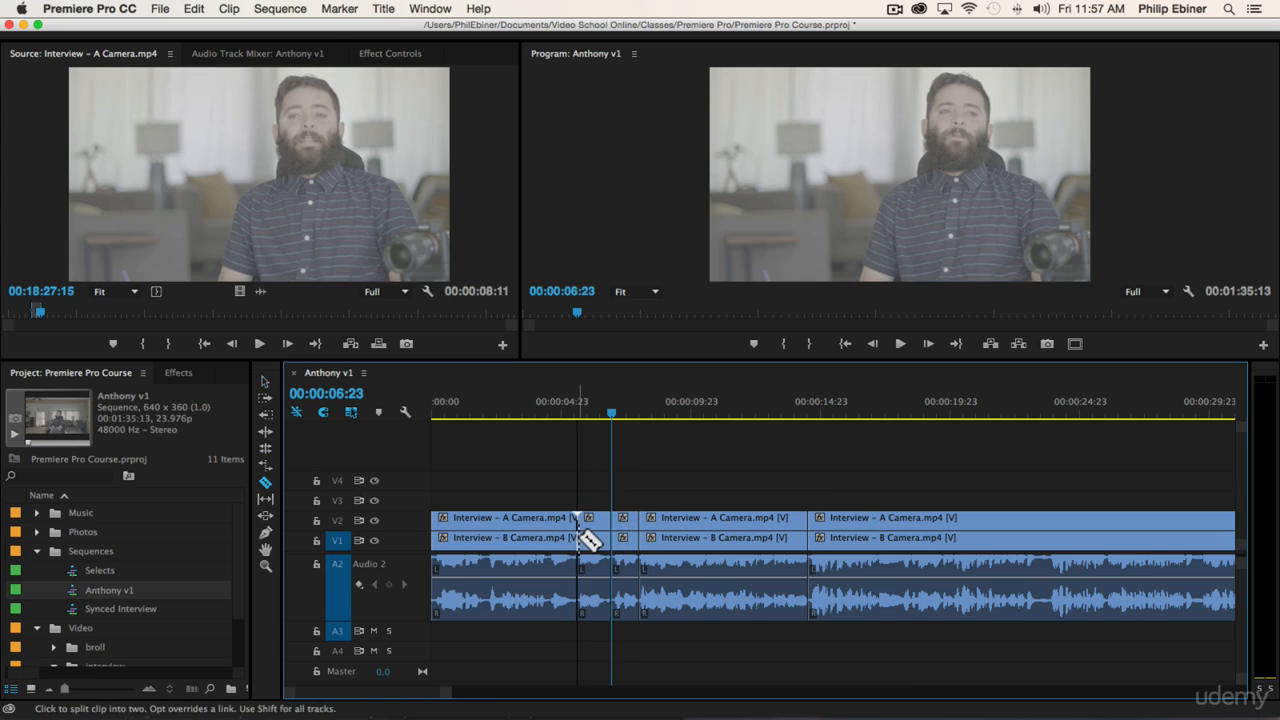
{"action": "key", "text": "v"}
{"action": "left_click", "coordinate": [594, 603]}
{"action": "key", "text": "Delete"}
{"action": "left_click", "coordinate": [597, 589]}
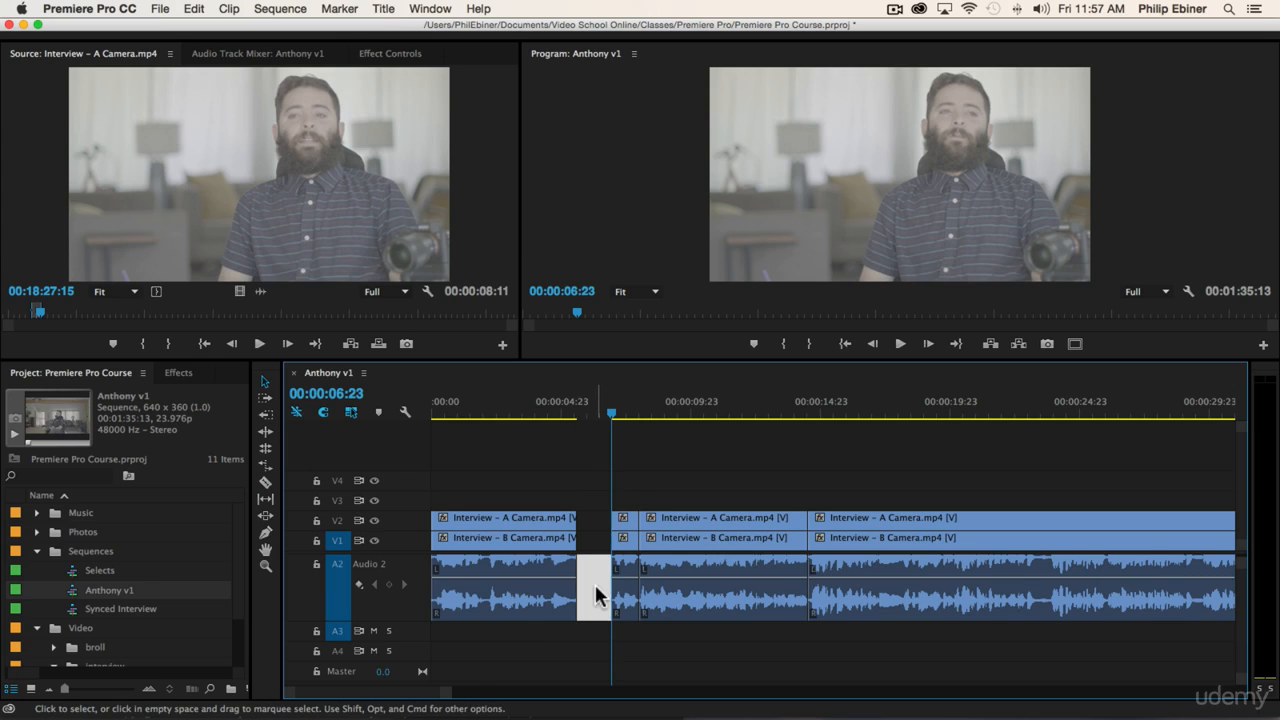
{"action": "key", "text": "Delete"}
Step: Play back the new join in the first interview clip to judge whether the cut sounds natural
{"action": "left_click", "coordinate": [546, 405]}
{"action": "key", "text": "space"}
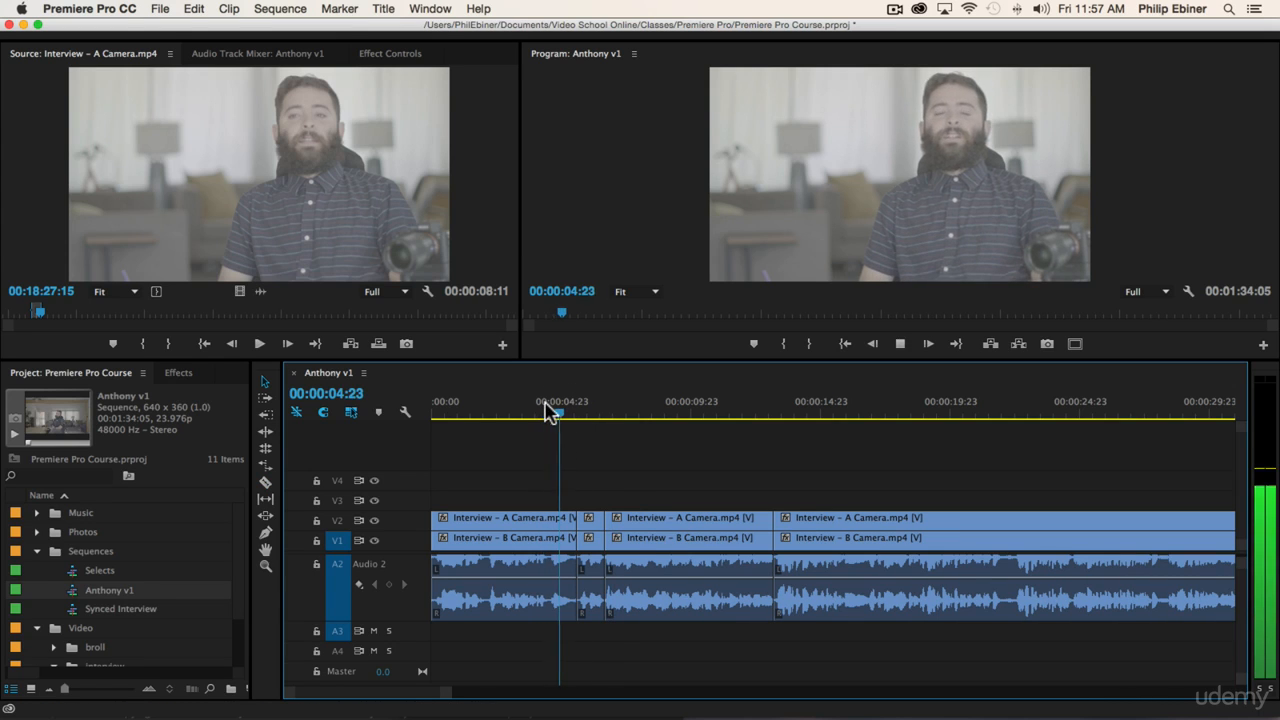
{"action": "left_click", "coordinate": [510, 405]}
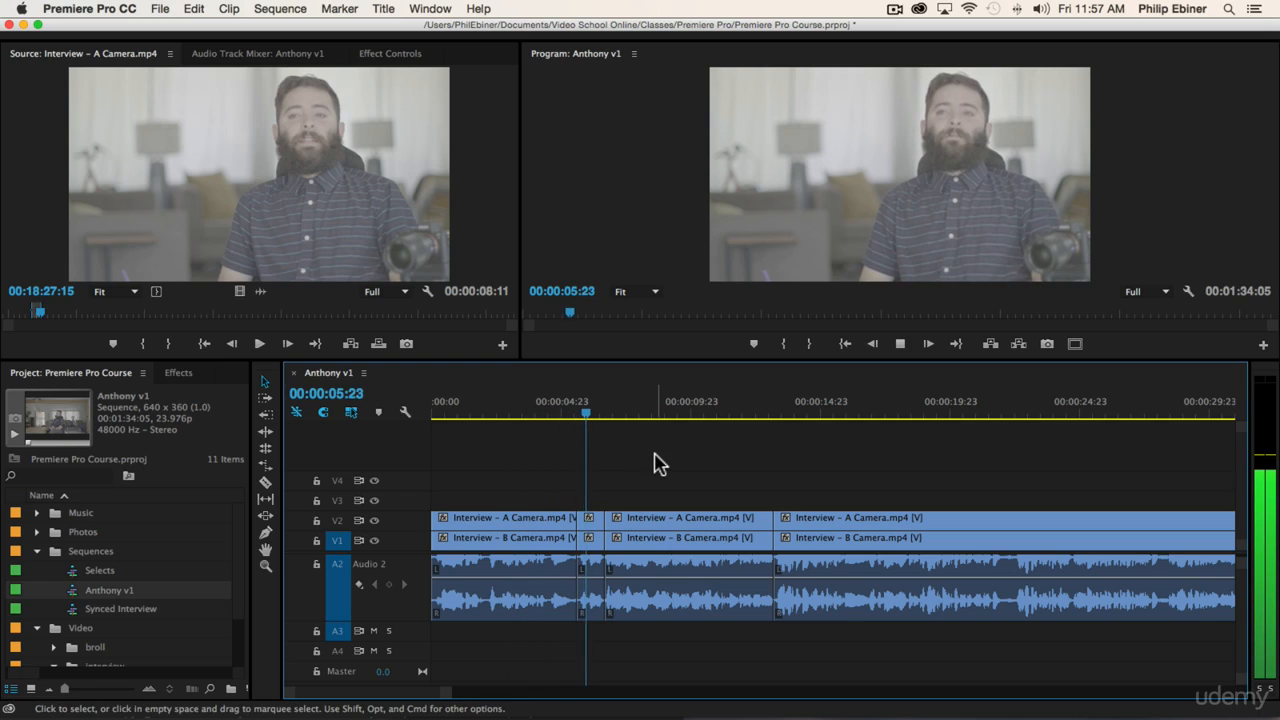
{"action": "key", "text": "space"}
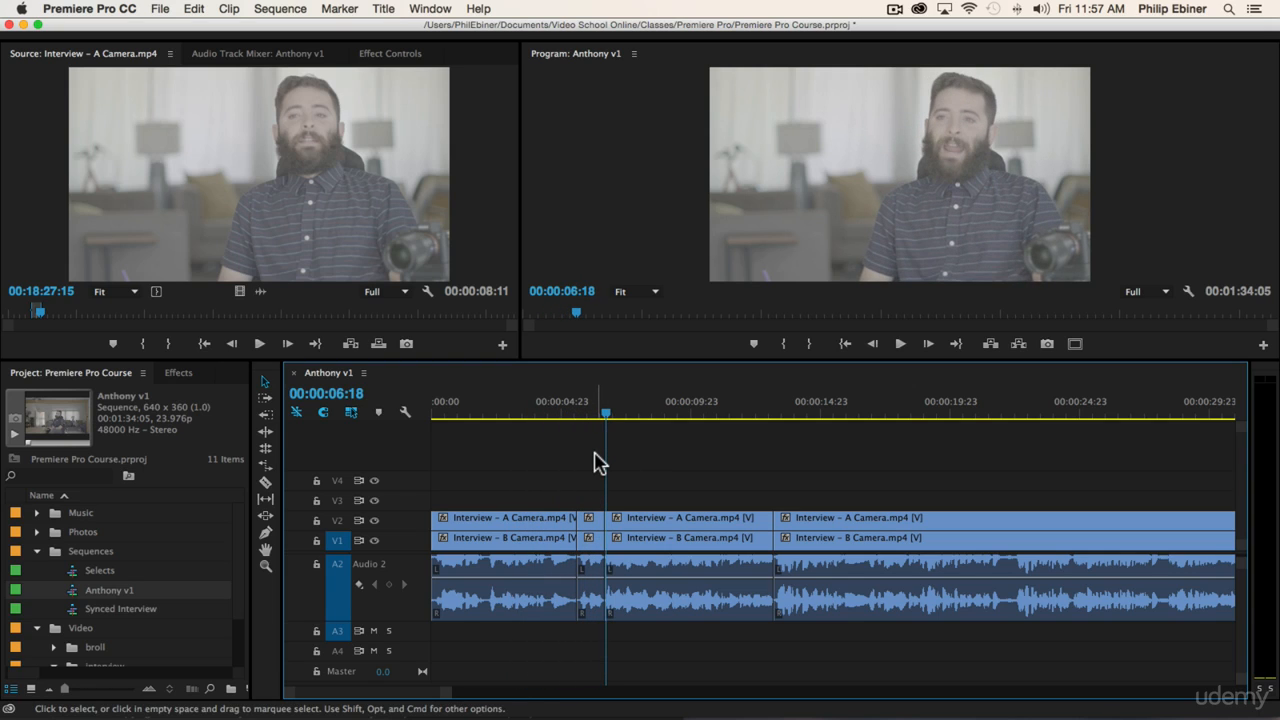
{"action": "key", "text": "a"}
{"action": "left_click", "coordinate": [592, 522]}
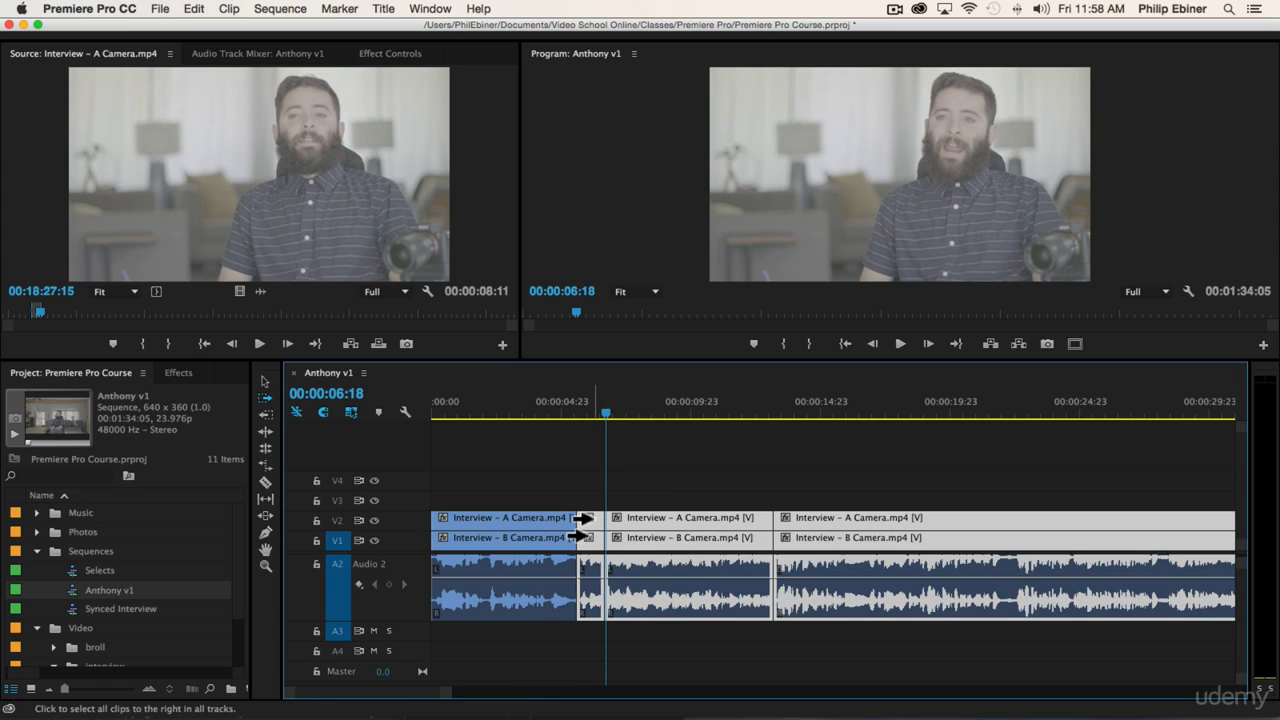
{"action": "left_click", "coordinate": [497, 409]}
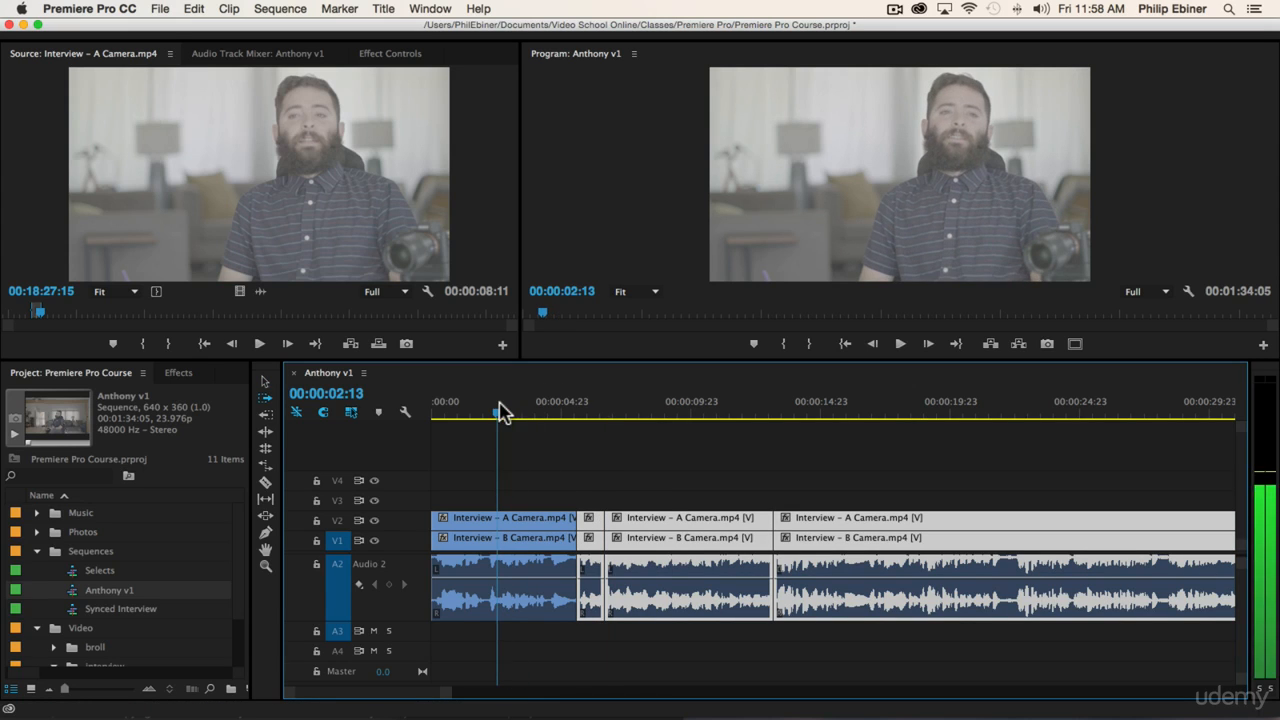
{"action": "key", "text": "v"}
{"action": "left_click", "coordinate": [590, 488]}
Step: Replay the join in the opening clip and undo the gap closing, the deletion and both cuts
{"action": "key", "text": "space"}
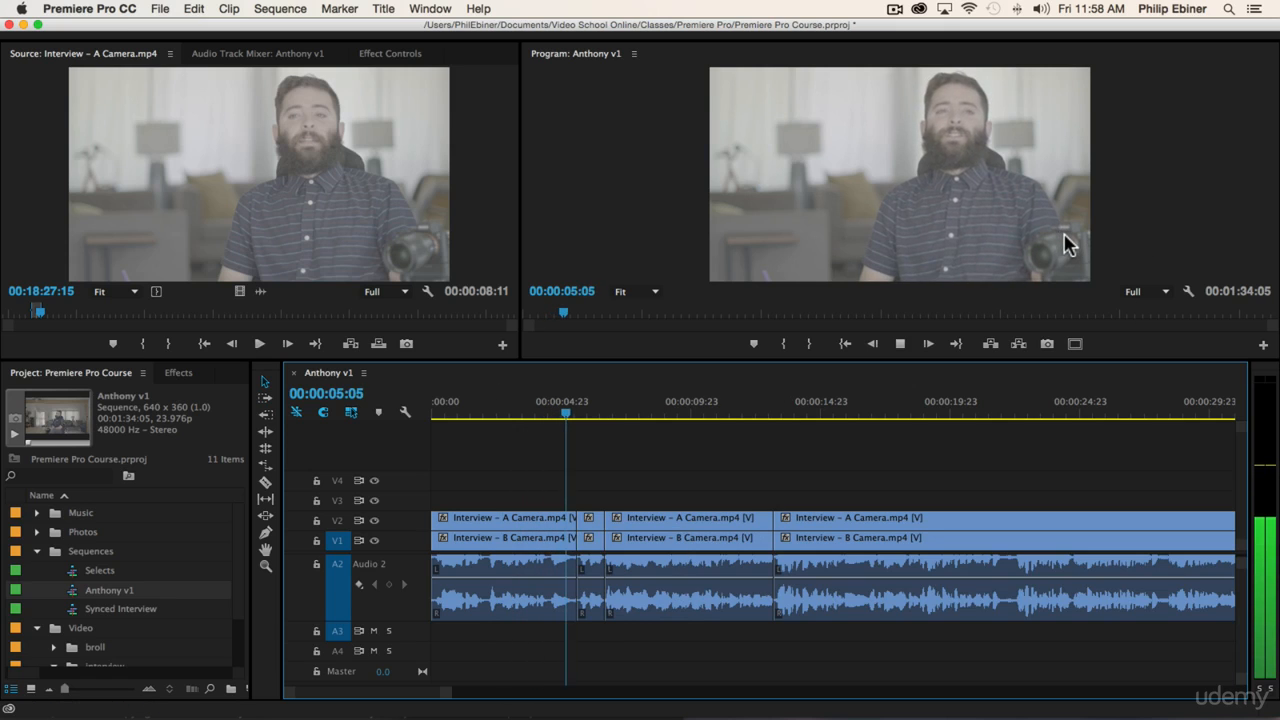
{"action": "left_click", "coordinate": [565, 410]}
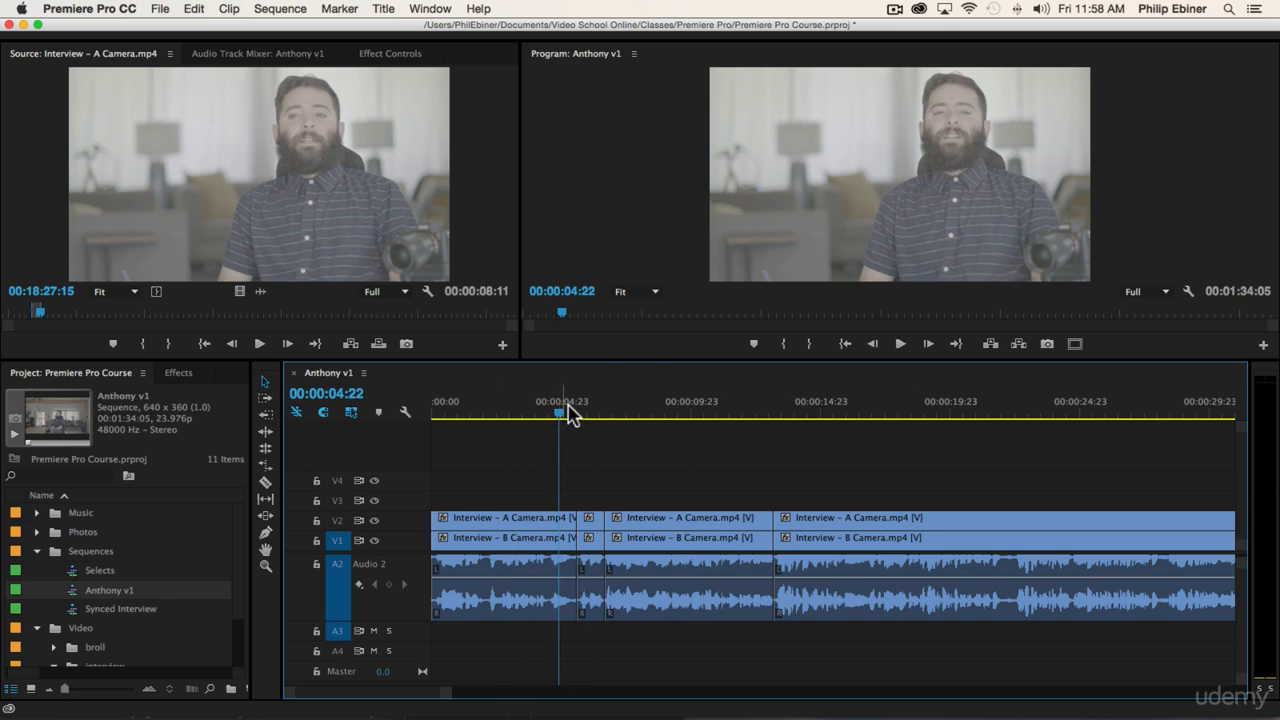
{"action": "key", "text": "space"}
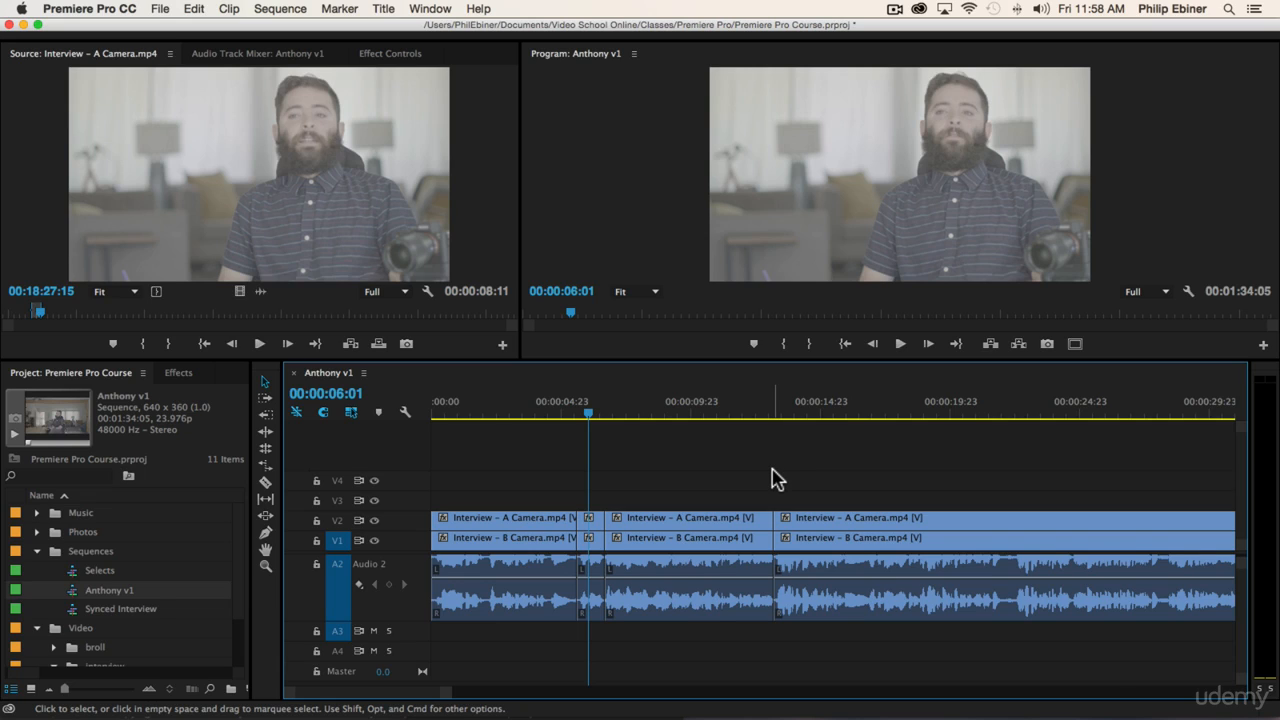
{"action": "key", "text": "space"}
{"action": "key", "text": "space"}
{"action": "key", "text": "super+z"}
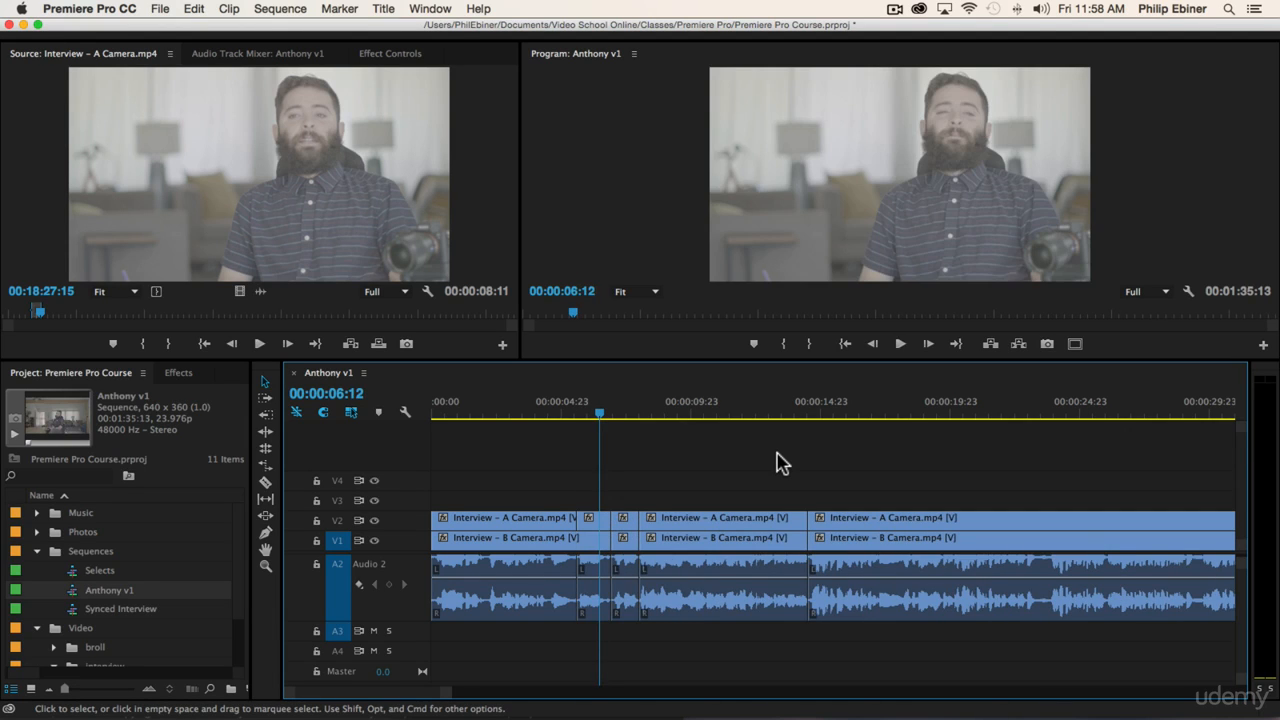
{"action": "key", "text": "super+z"}
Step: Play the sequence on through the second and third interview clips to find the next section to trim
{"action": "key", "text": "space"}
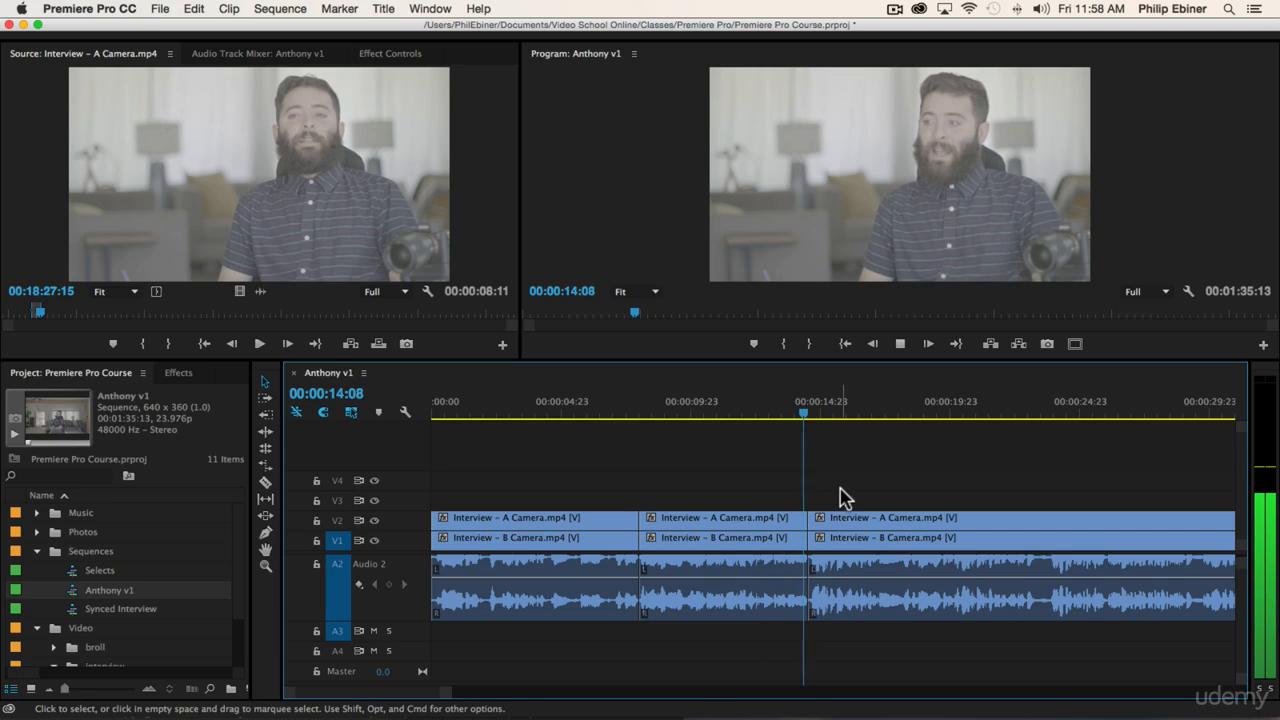
{"action": "scroll", "coordinate": [971, 491], "scroll_direction": "right", "scroll_amount": 3}
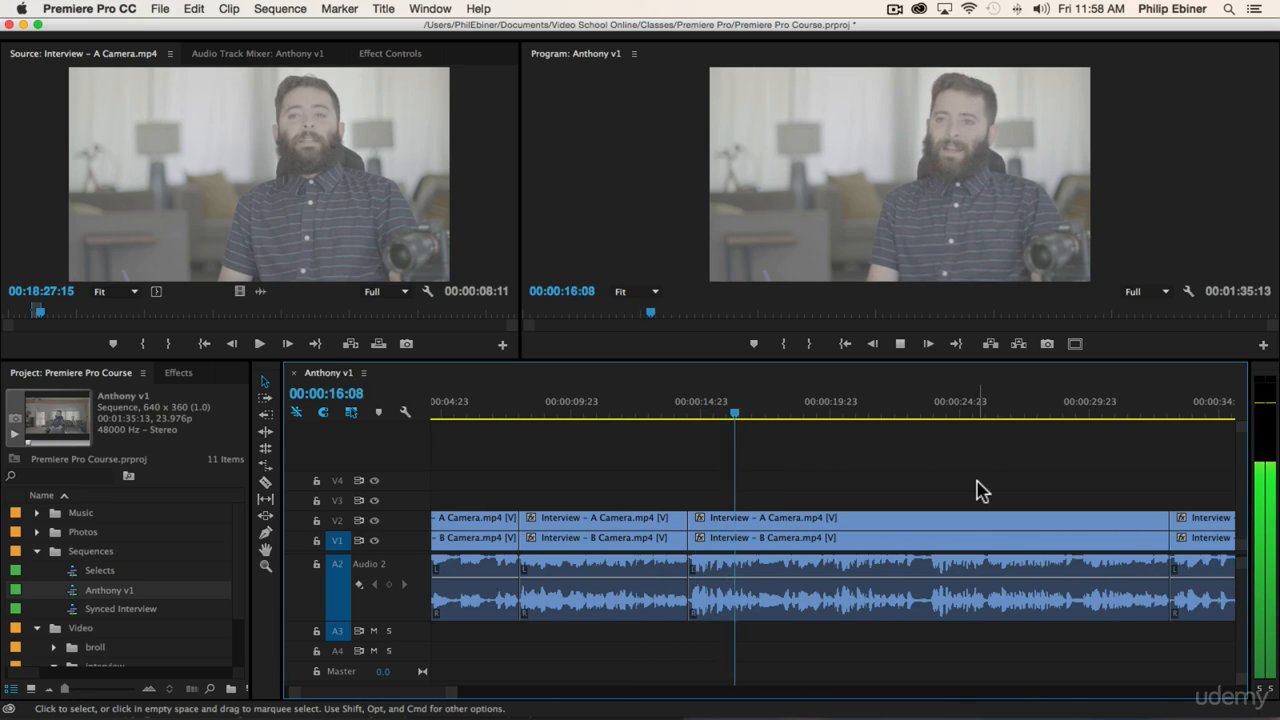
{"action": "scroll", "coordinate": [978, 482], "scroll_direction": "right", "scroll_amount": 2}
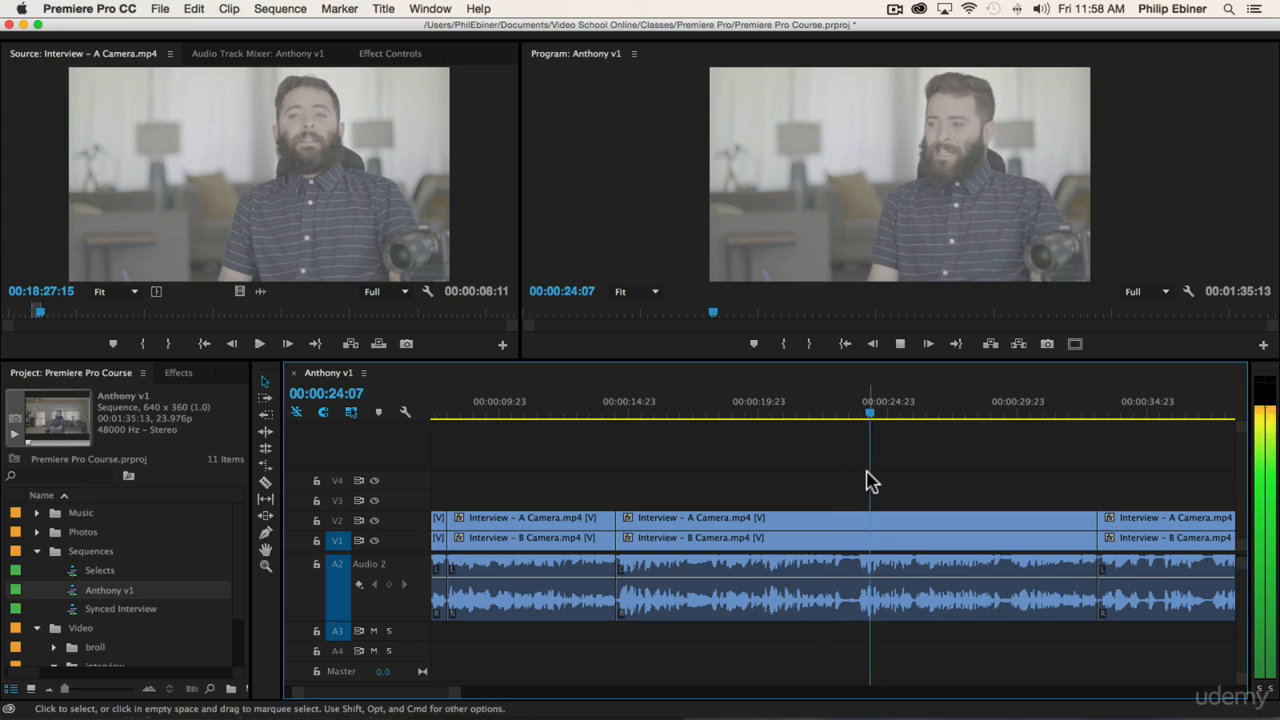
Step: Split the third interview clip at 00:00:23:20, delete the part before the cut, and close the gap
{"action": "key", "text": "space"}
{"action": "left_click_drag", "start_coordinate": [866, 408], "coordinate": [858, 412]}
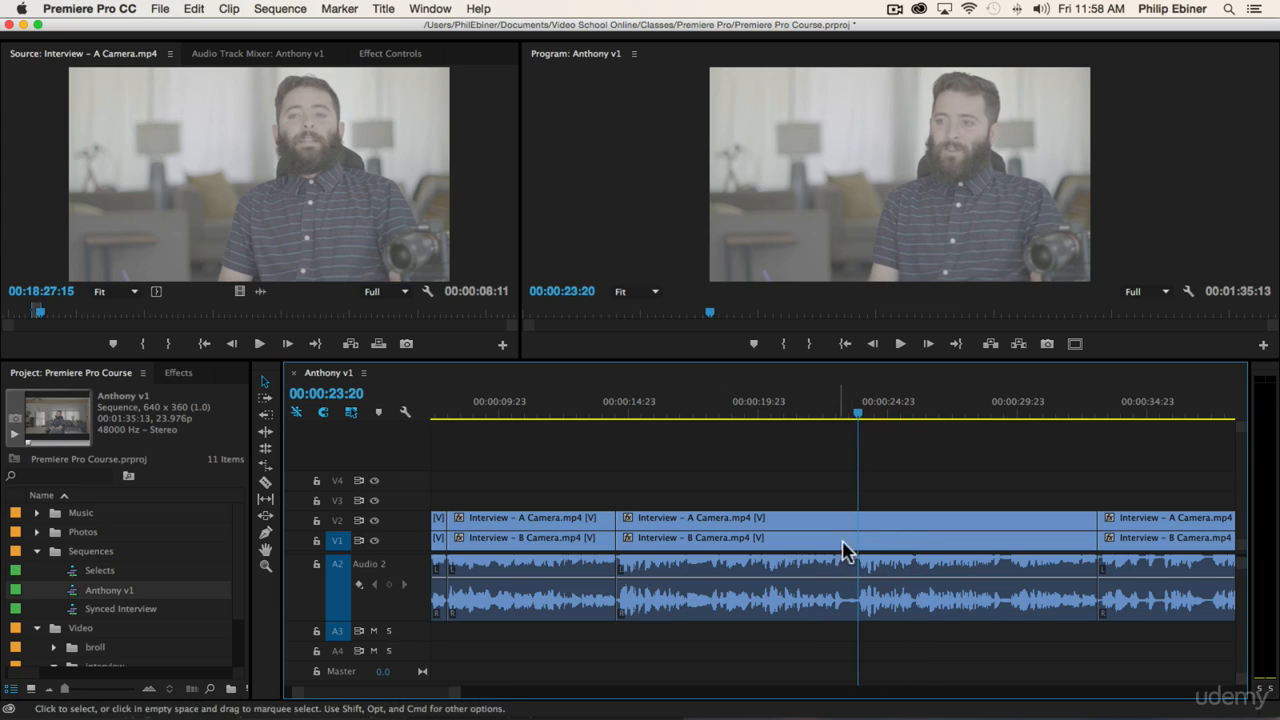
{"action": "key", "text": "super+k"}
{"action": "left_click", "coordinate": [765, 580]}
{"action": "key", "text": "Delete"}
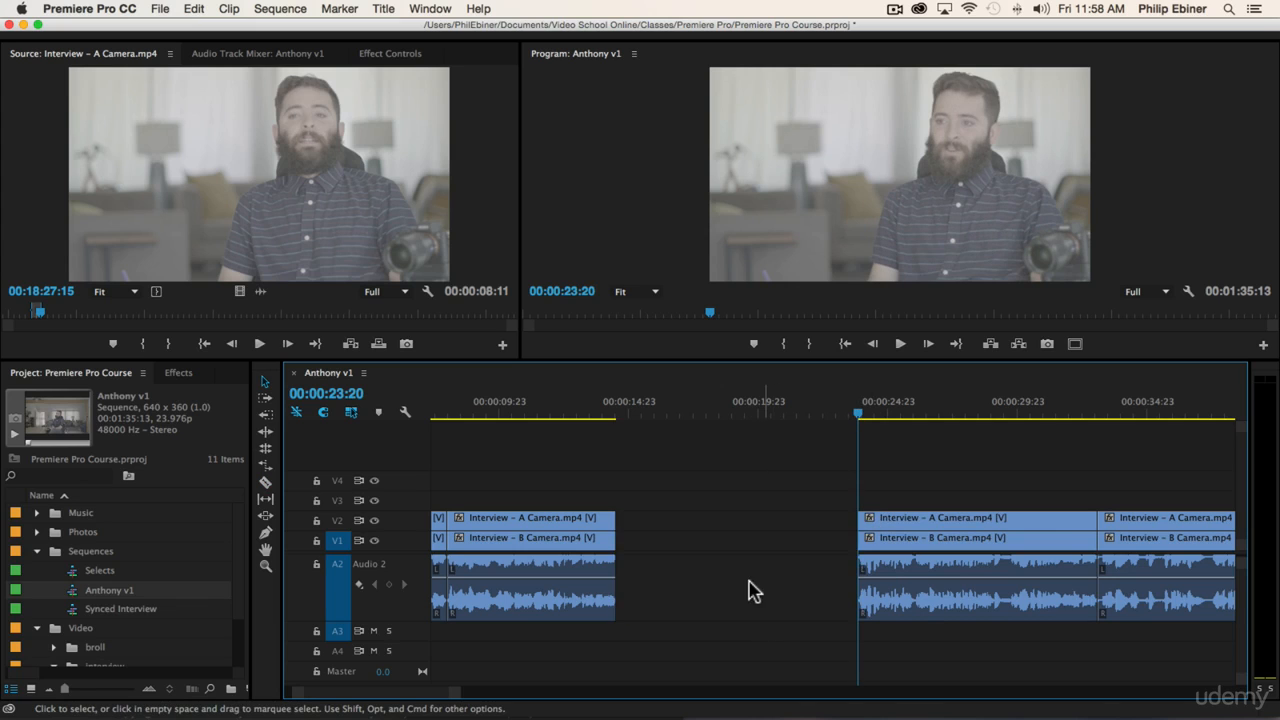
{"action": "left_click", "coordinate": [753, 590]}
{"action": "key", "text": "Delete"}
Step: Review the transition from the second interview clip into the shortened third clip and play on through it
{"action": "left_click", "coordinate": [568, 412]}
{"action": "key", "text": "space"}
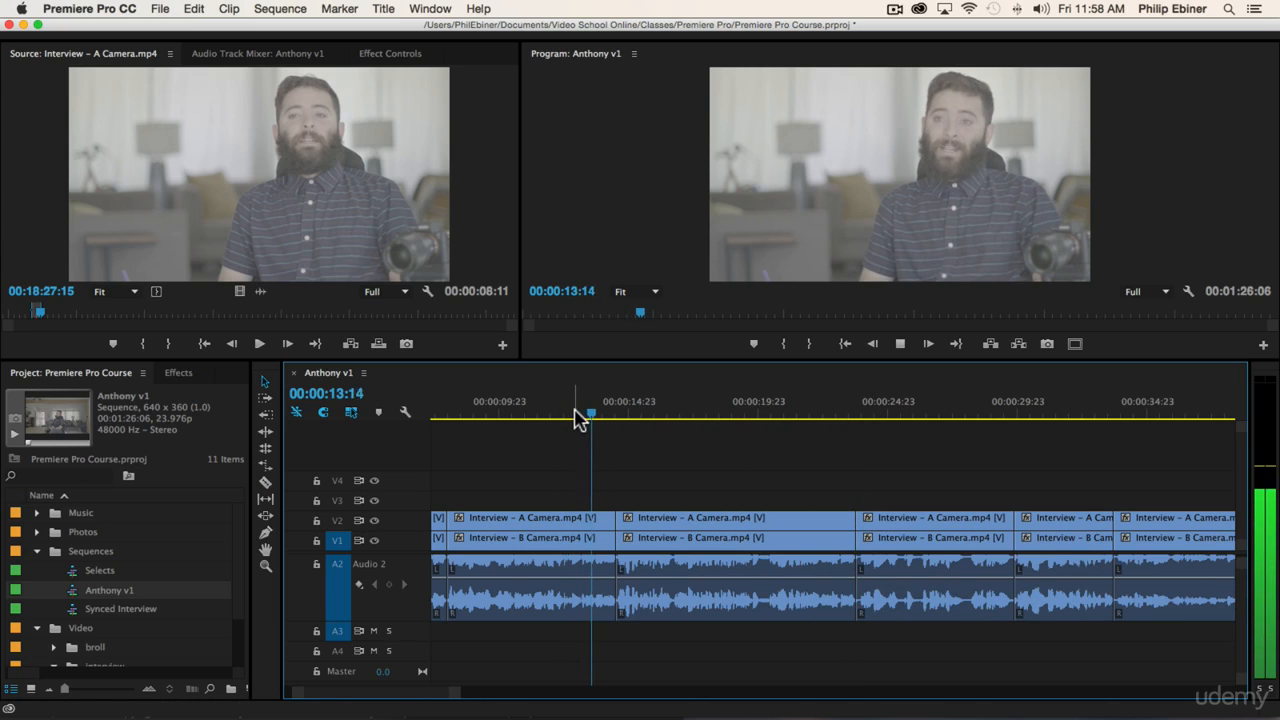
{"action": "key", "text": "space"}
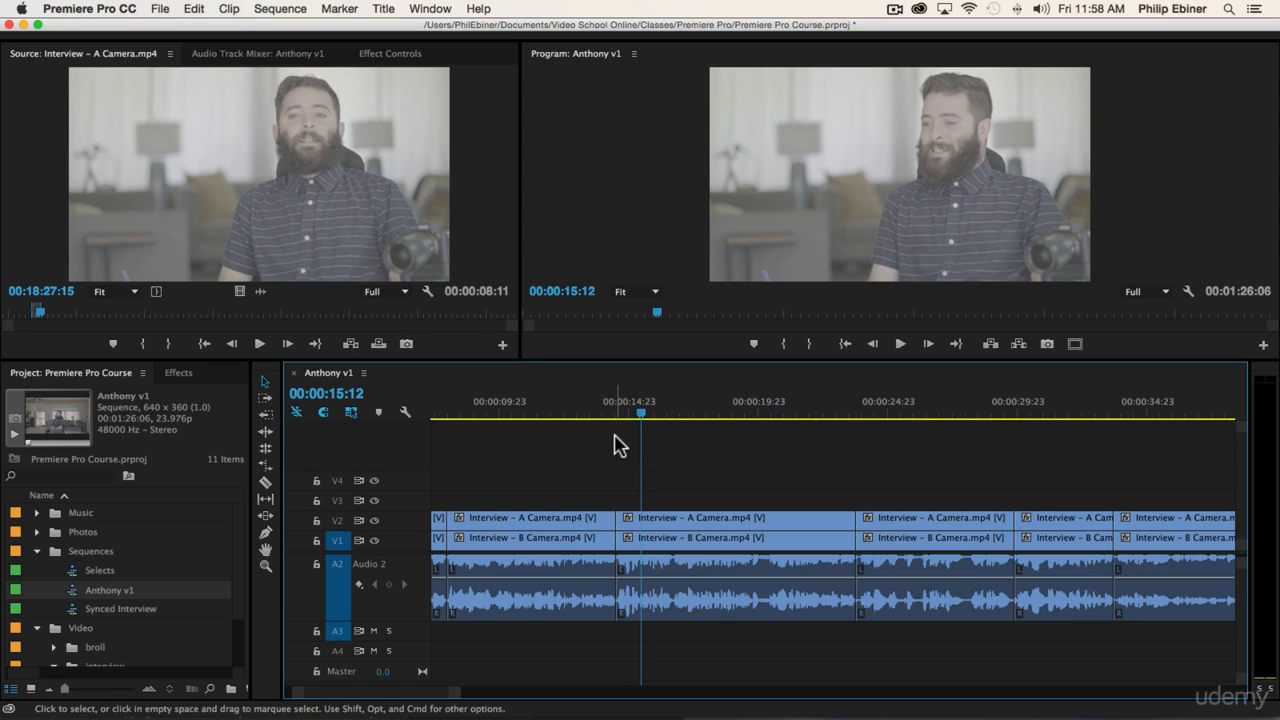
{"action": "left_click_drag", "start_coordinate": [537, 420], "coordinate": [497, 420]}
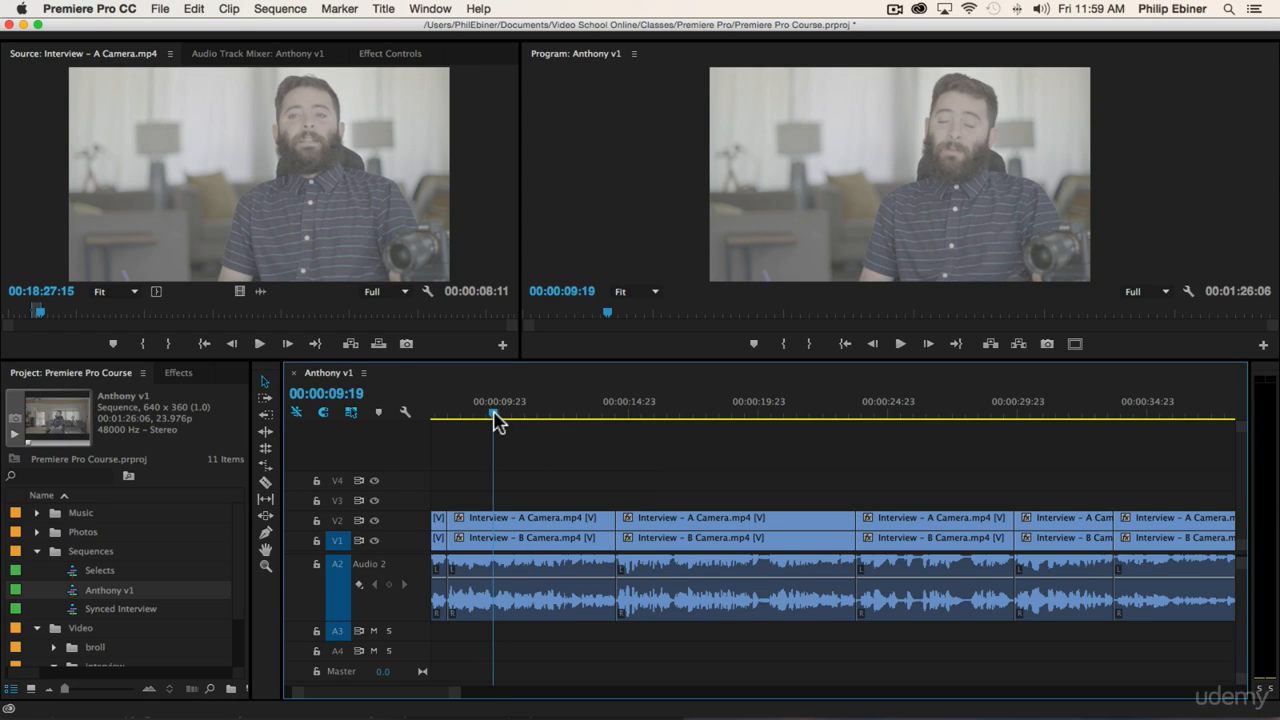
{"action": "left_click", "coordinate": [613, 413]}
{"action": "key", "text": "space"}
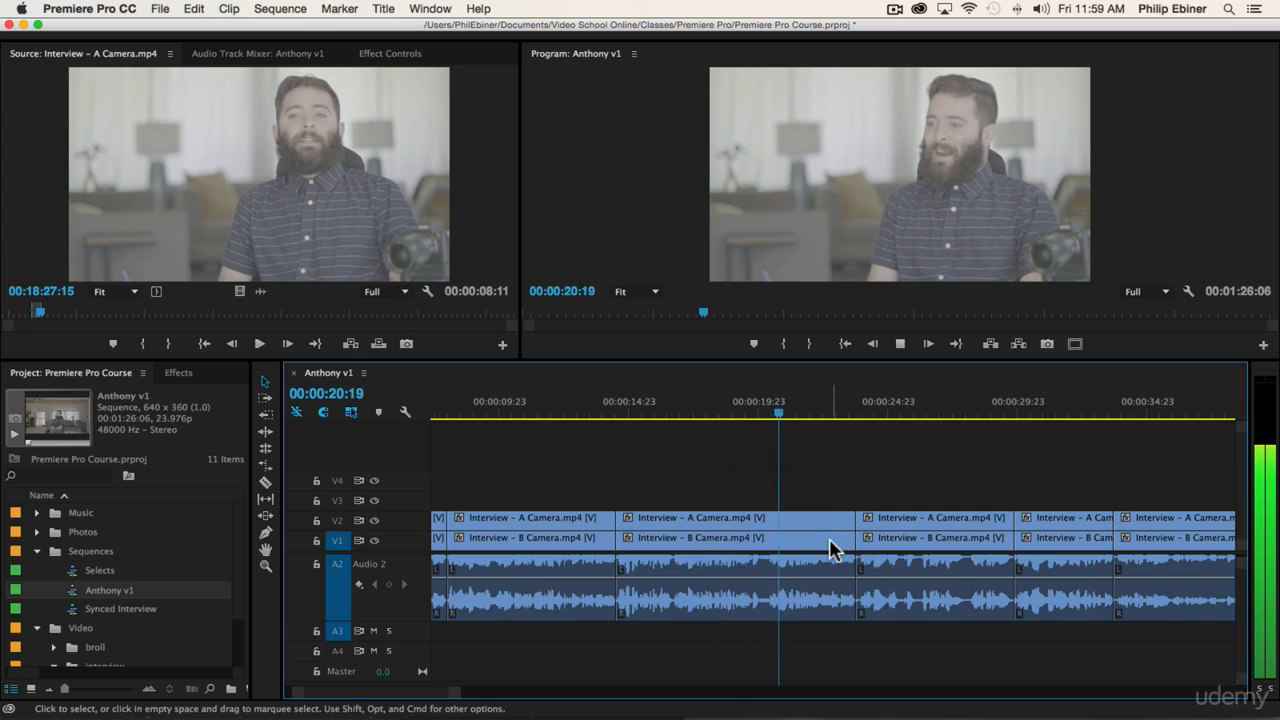
Step: Play and replay the end of the third interview clip to find the cut point at 00:00:21:20
{"action": "key", "text": "space"}
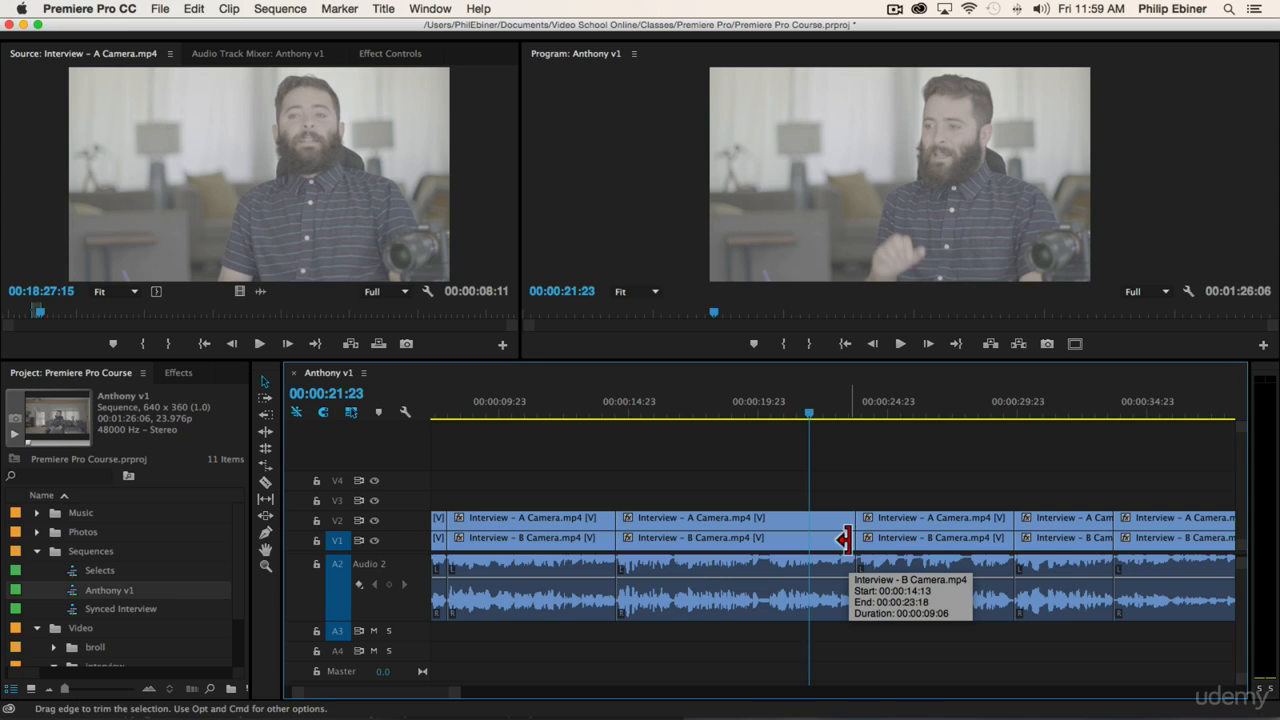
{"action": "key", "text": "space"}
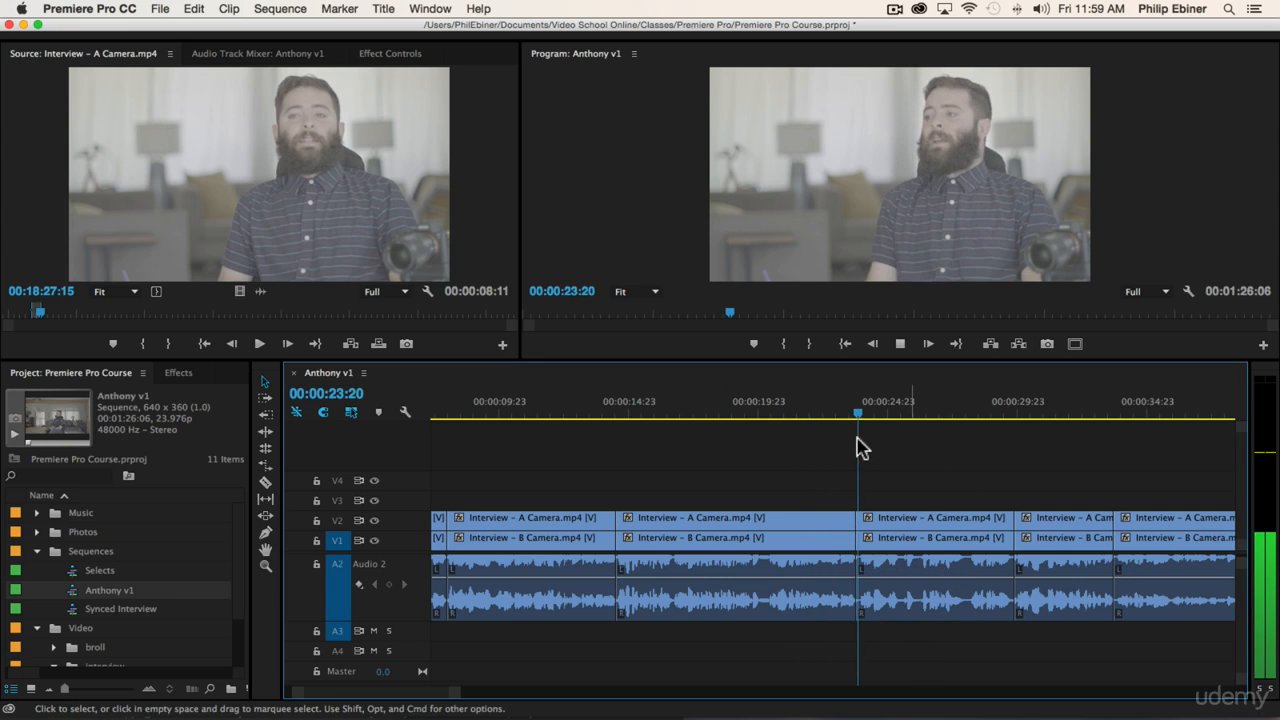
{"action": "left_click", "coordinate": [782, 410]}
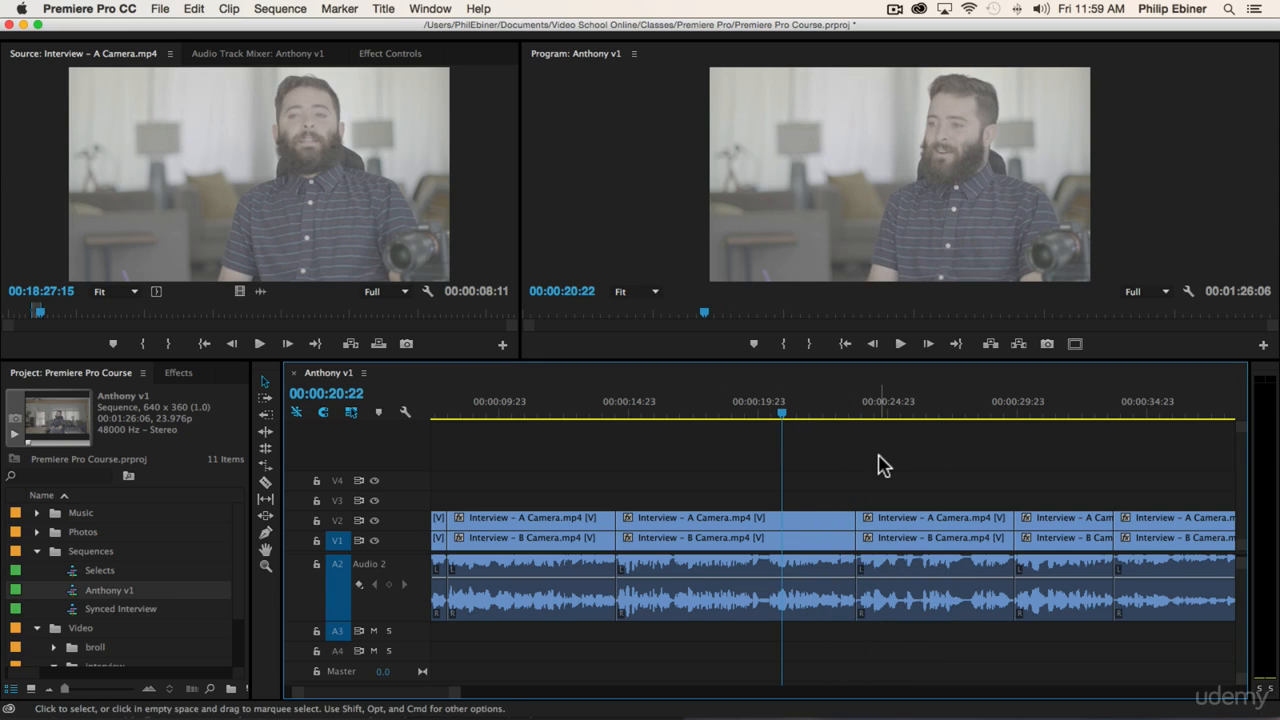
{"action": "key", "text": "equal"}
{"action": "key", "text": "equal"}
{"action": "key", "text": "equal"}
{"action": "scroll", "coordinate": [911, 594], "scroll_direction": "up", "scroll_amount": 2}
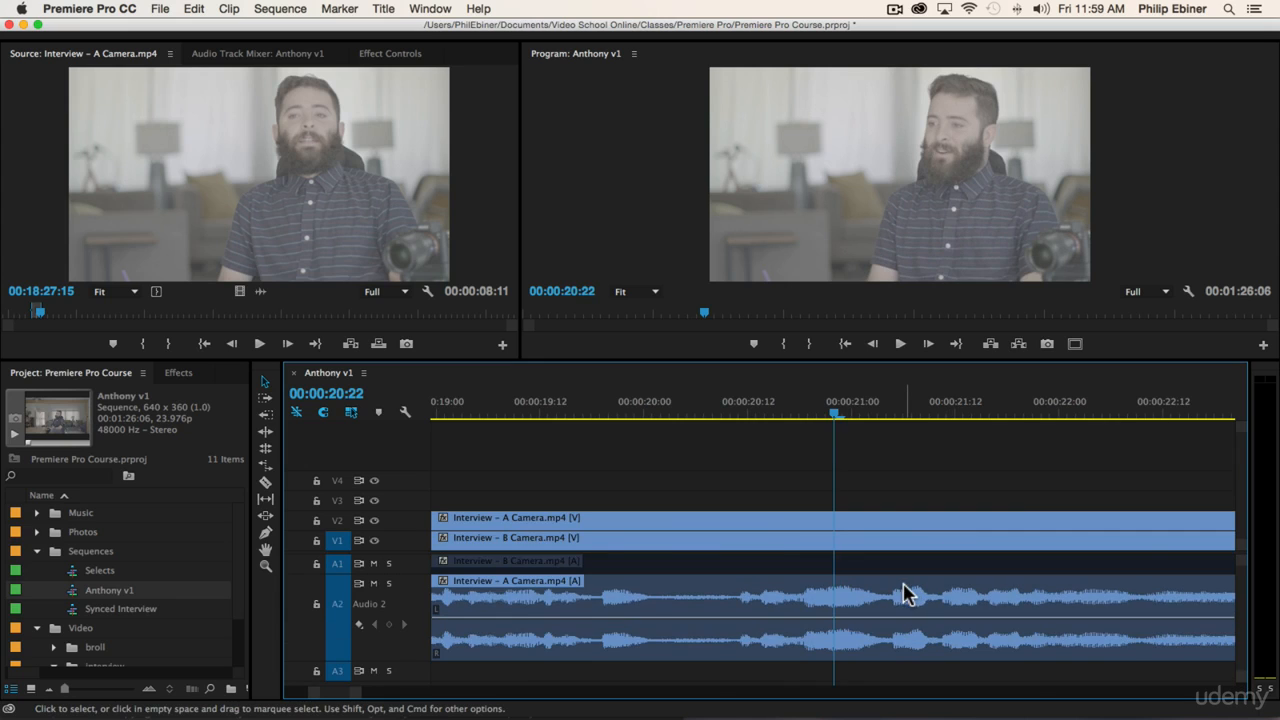
{"action": "left_click", "coordinate": [786, 414]}
{"action": "key", "text": "space"}
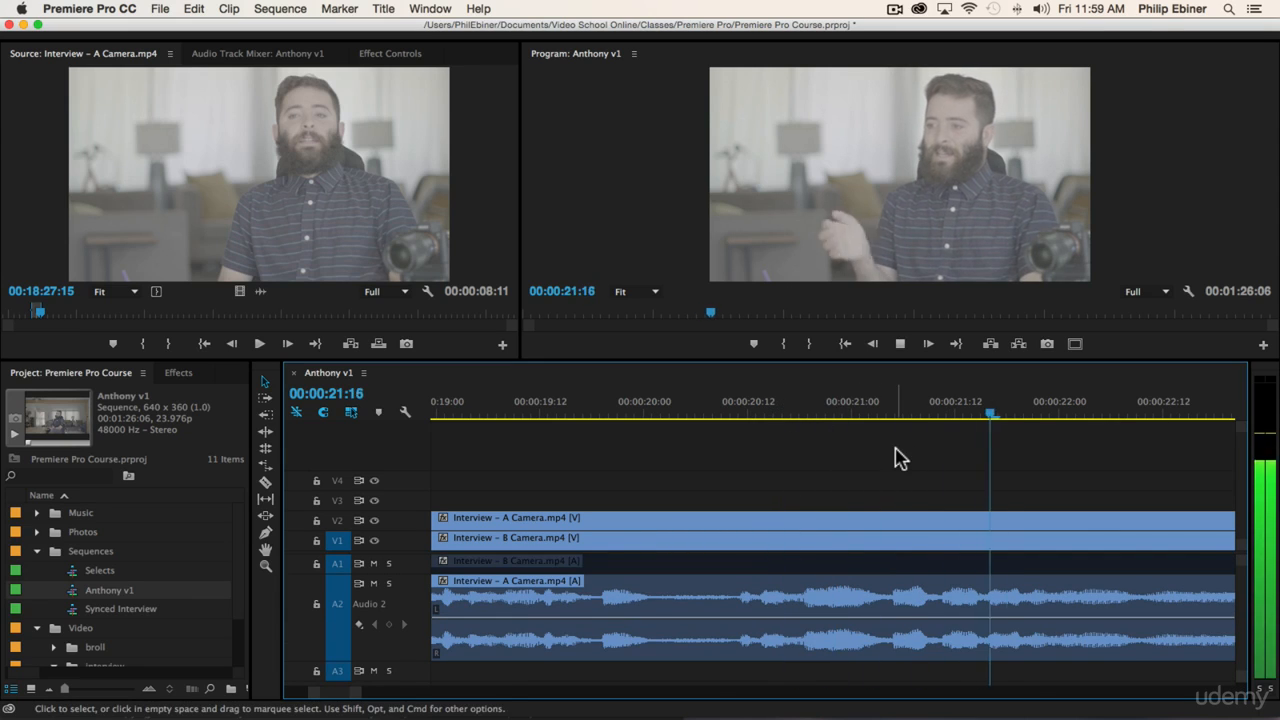
{"action": "left_click", "coordinate": [940, 406]}
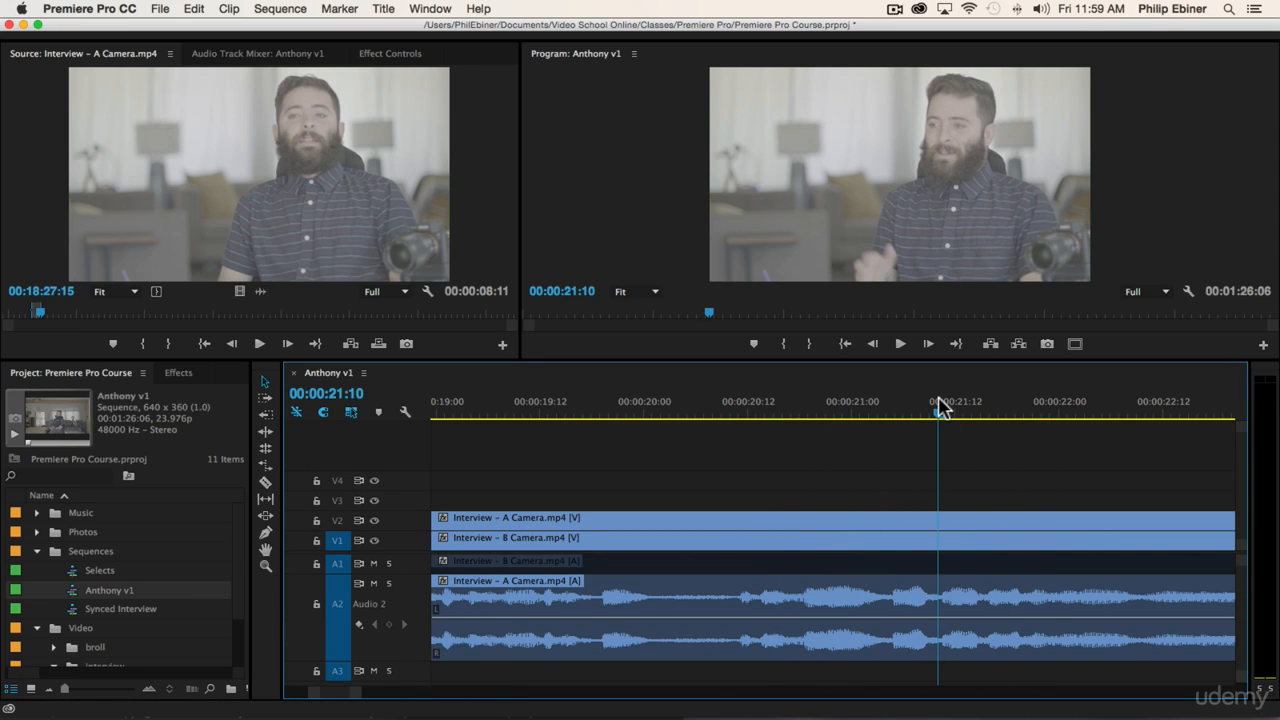
{"action": "key", "text": "space"}
{"action": "key", "text": "space"}
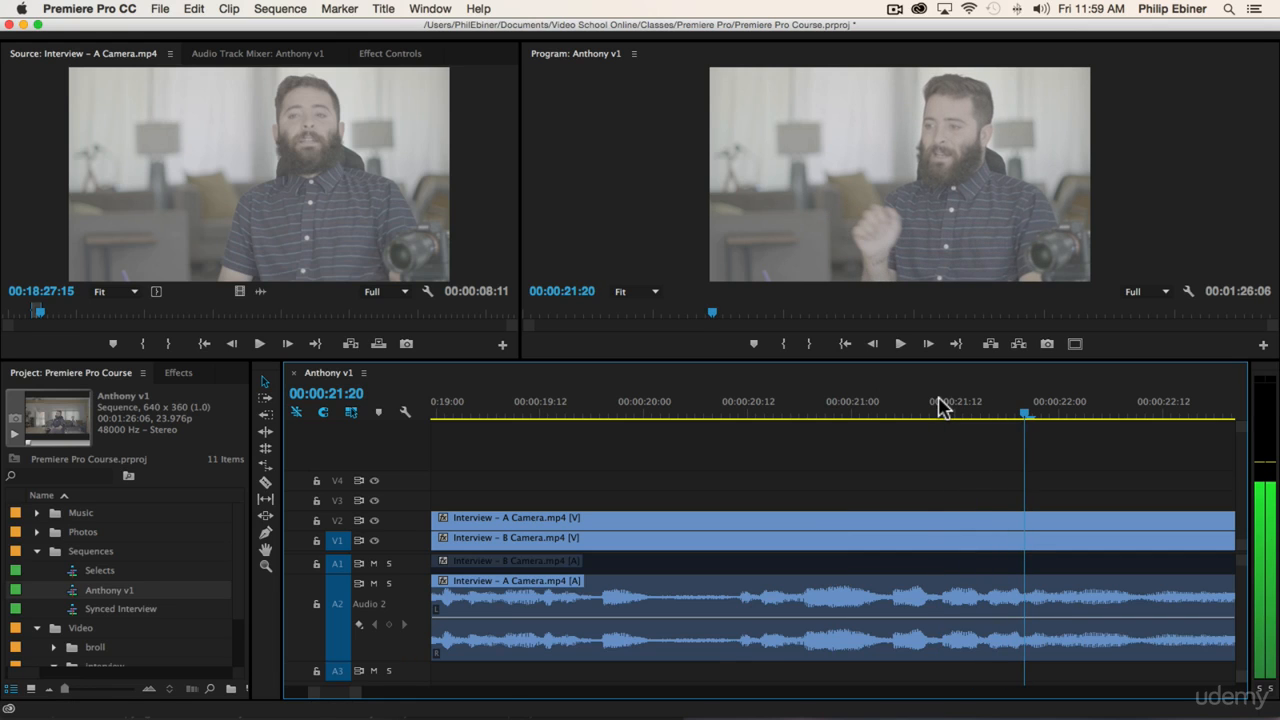
Step: Split all tracks at 00:00:21:20, delete the remainder of the third interview clip, and close the gap
{"action": "key", "text": "c"}
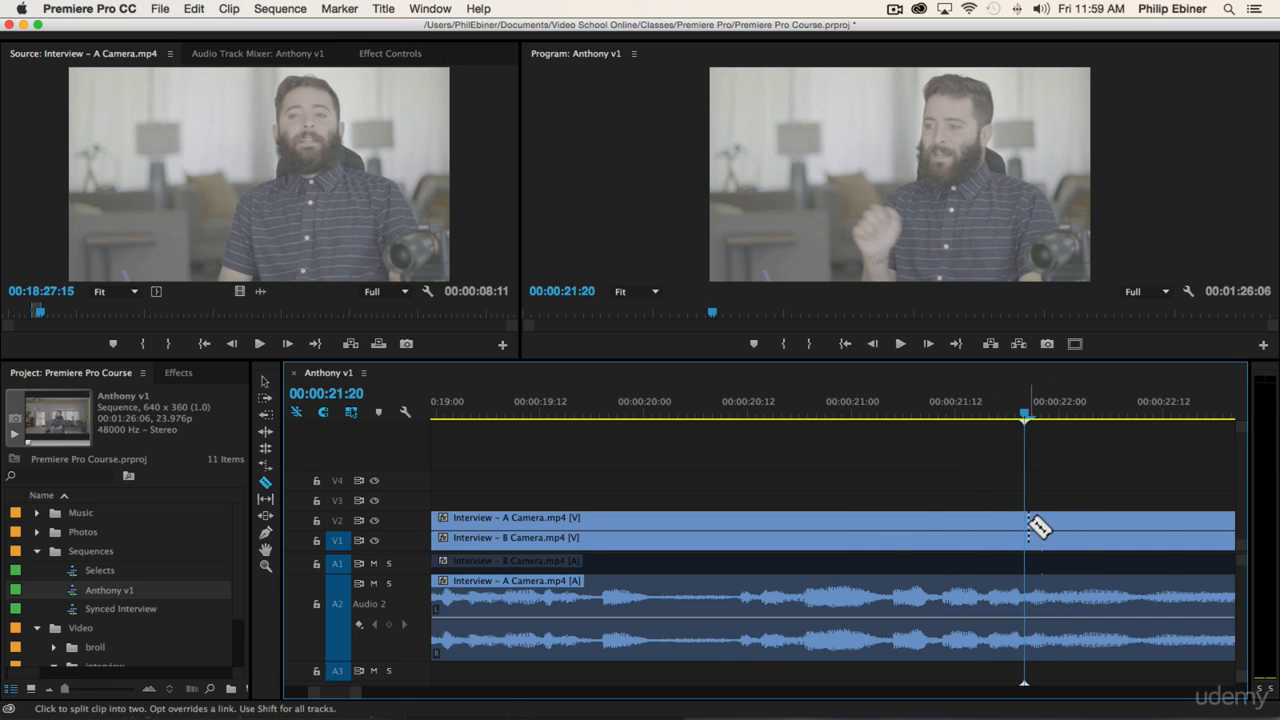
{"action": "left_click", "coordinate": [1028, 527], "text": "shift"}
{"action": "scroll", "coordinate": [1062, 520], "scroll_direction": "right", "scroll_amount": 5}
{"action": "key", "text": "v"}
{"action": "left_click_drag", "start_coordinate": [942, 479], "coordinate": [888, 645]}
{"action": "scroll", "coordinate": [931, 640], "scroll_direction": "down", "scroll_amount": 1}
{"action": "key", "text": "Delete"}
{"action": "left_click", "coordinate": [800, 583]}
{"action": "key", "text": "Delete"}
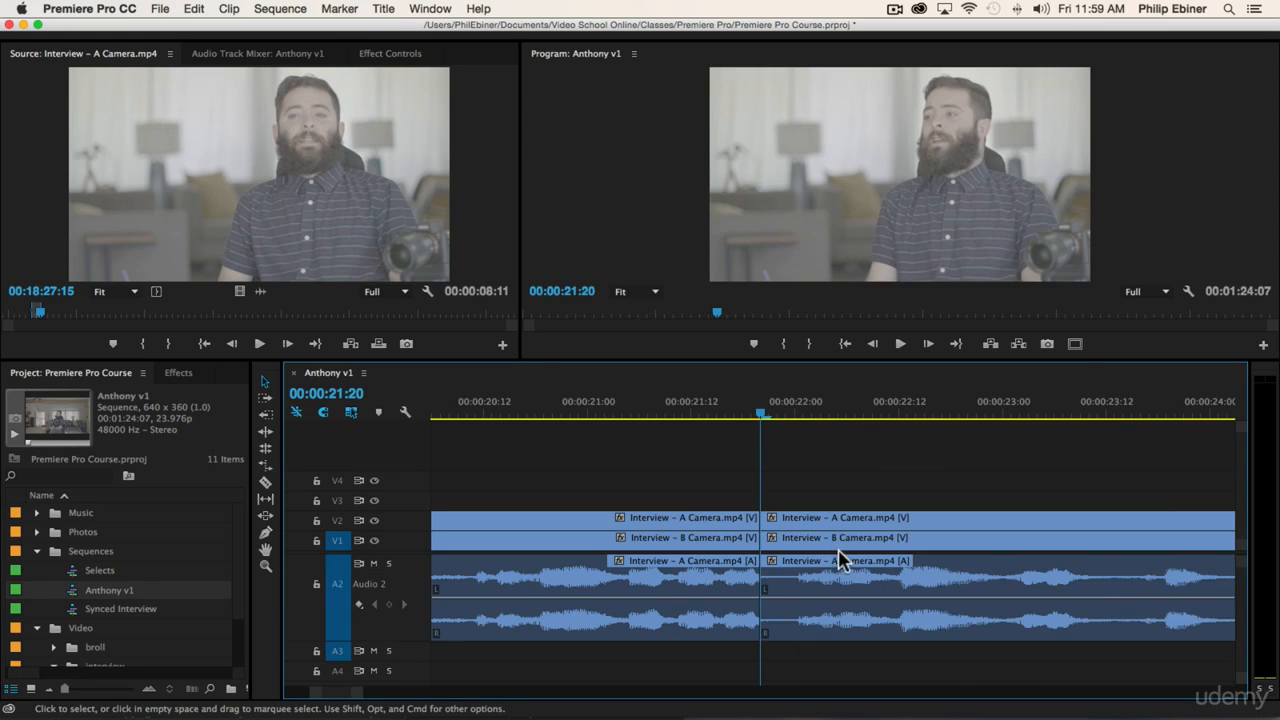
Step: Review the join at 00:00:21:20 and replay the following clip to locate a section to cut near 00:00:23:12
{"action": "left_click", "coordinate": [580, 400]}
{"action": "key", "text": "space"}
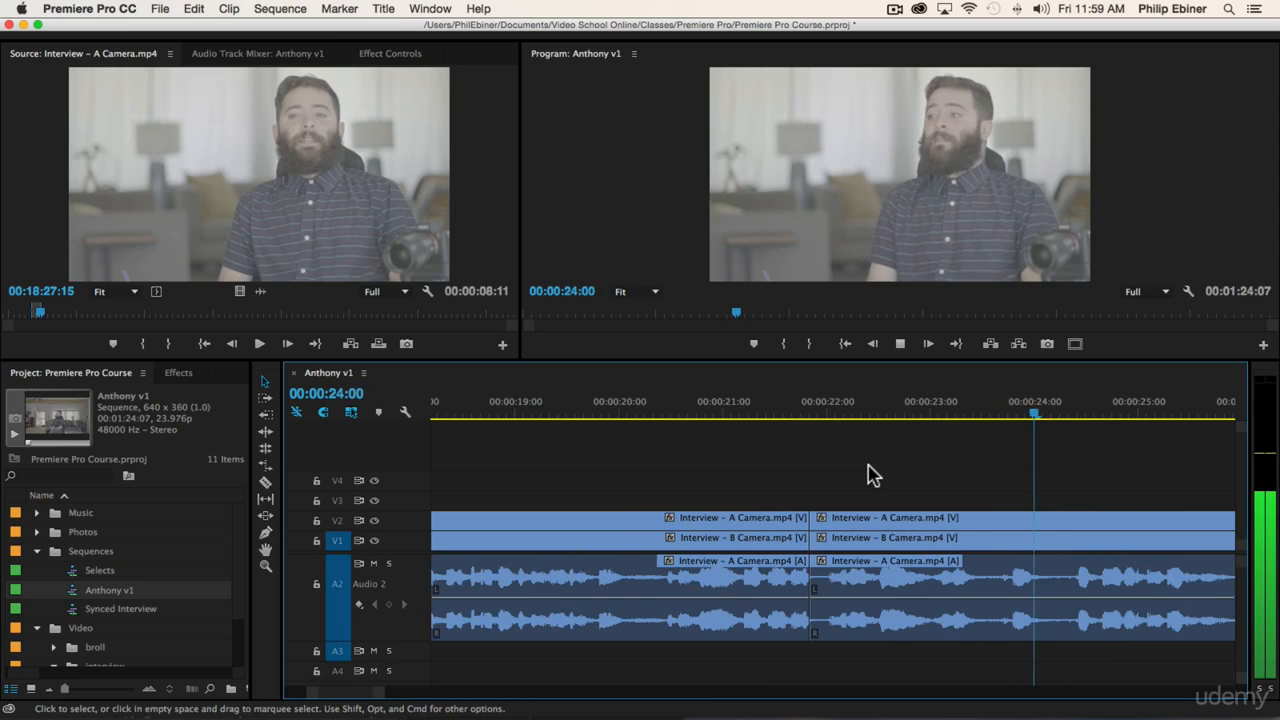
{"action": "key", "text": "space"}
{"action": "left_click", "coordinate": [575, 408]}
{"action": "key", "text": "space"}
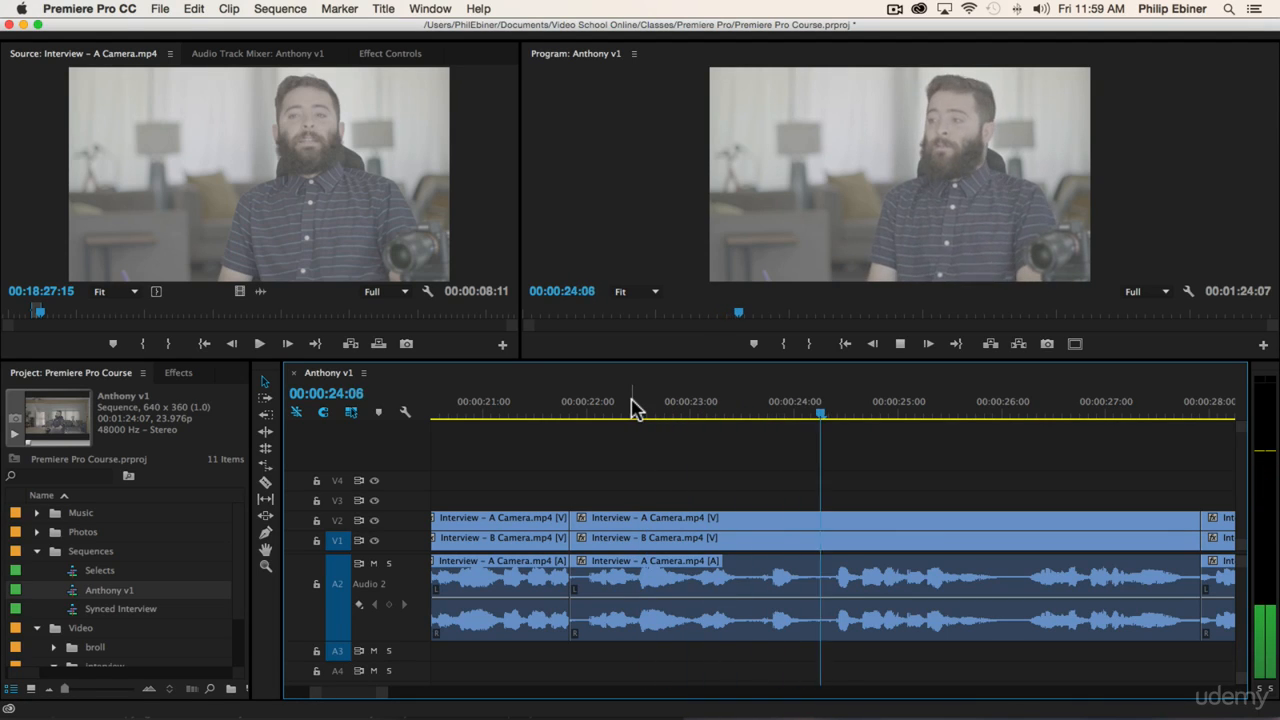
{"action": "left_click", "coordinate": [725, 414]}
{"action": "key", "text": "space"}
{"action": "left_click", "coordinate": [690, 415]}
{"action": "key", "text": "space"}
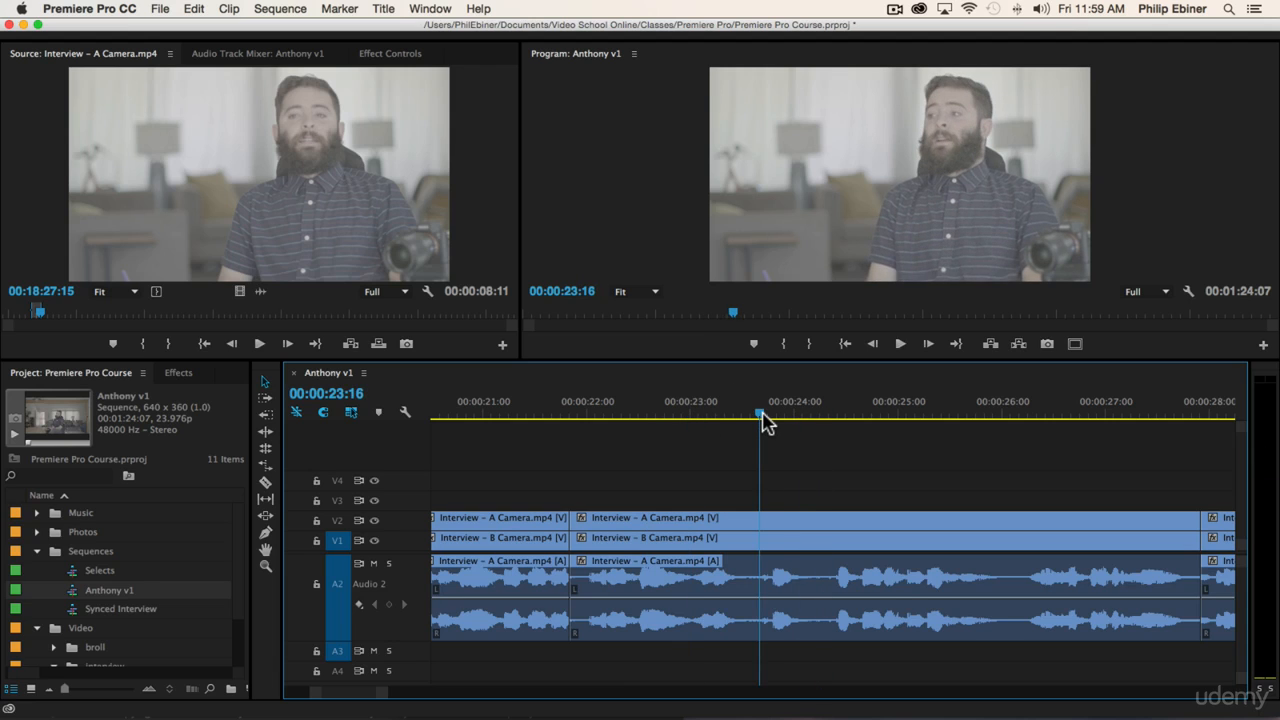
{"action": "key", "text": "space"}
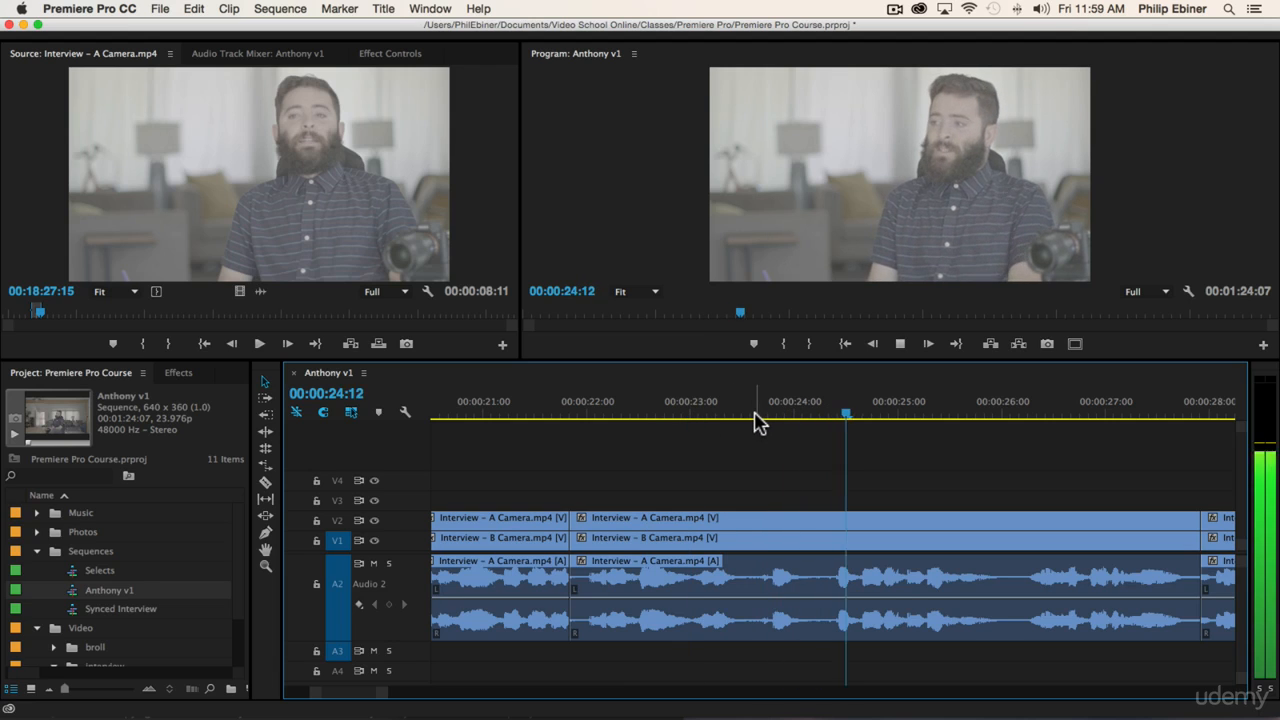
{"action": "key", "text": "space"}
{"action": "left_click_drag", "start_coordinate": [797, 415], "coordinate": [743, 418]}
Step: Split all tracks at 00:00:23:12 and about 00:00:24:08, delete the section between the cuts, and close the gap
{"action": "key", "text": "c"}
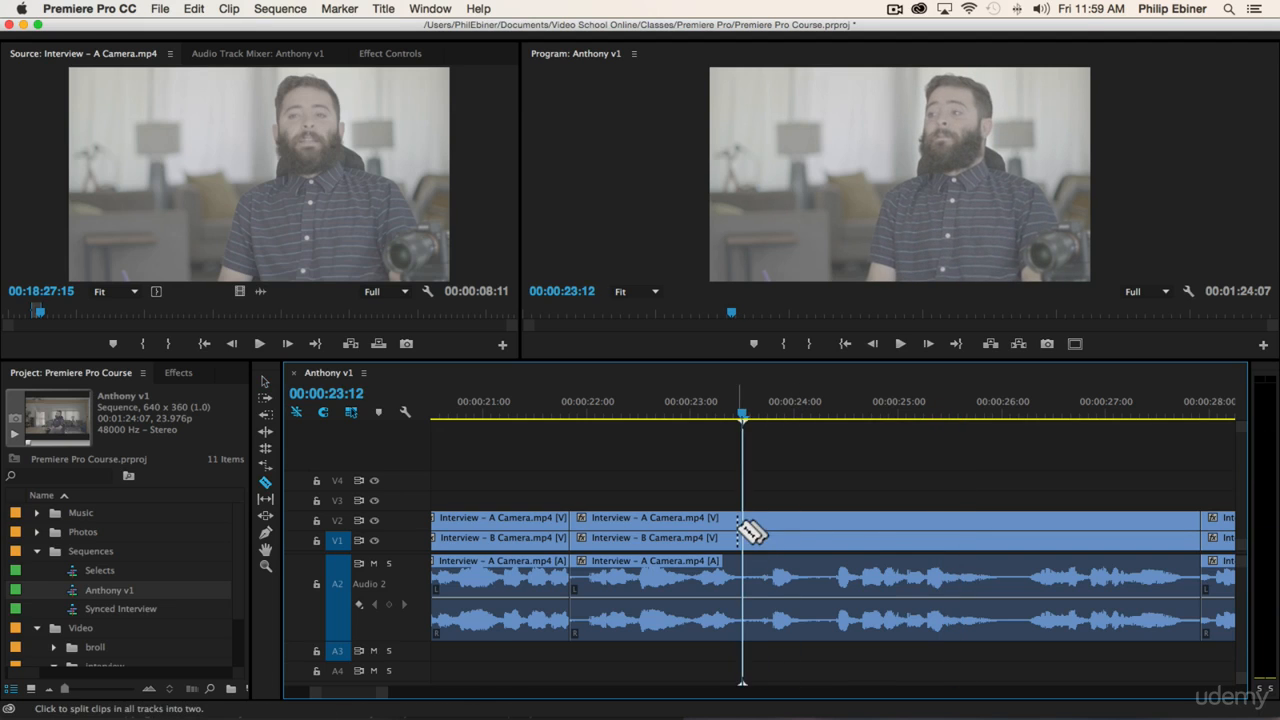
{"action": "left_click", "coordinate": [742, 530], "text": "shift"}
{"action": "left_click", "coordinate": [829, 530], "text": "shift"}
{"action": "key", "text": "space"}
{"action": "key", "text": "space"}
{"action": "key", "text": "v"}
{"action": "left_click", "coordinate": [766, 603]}
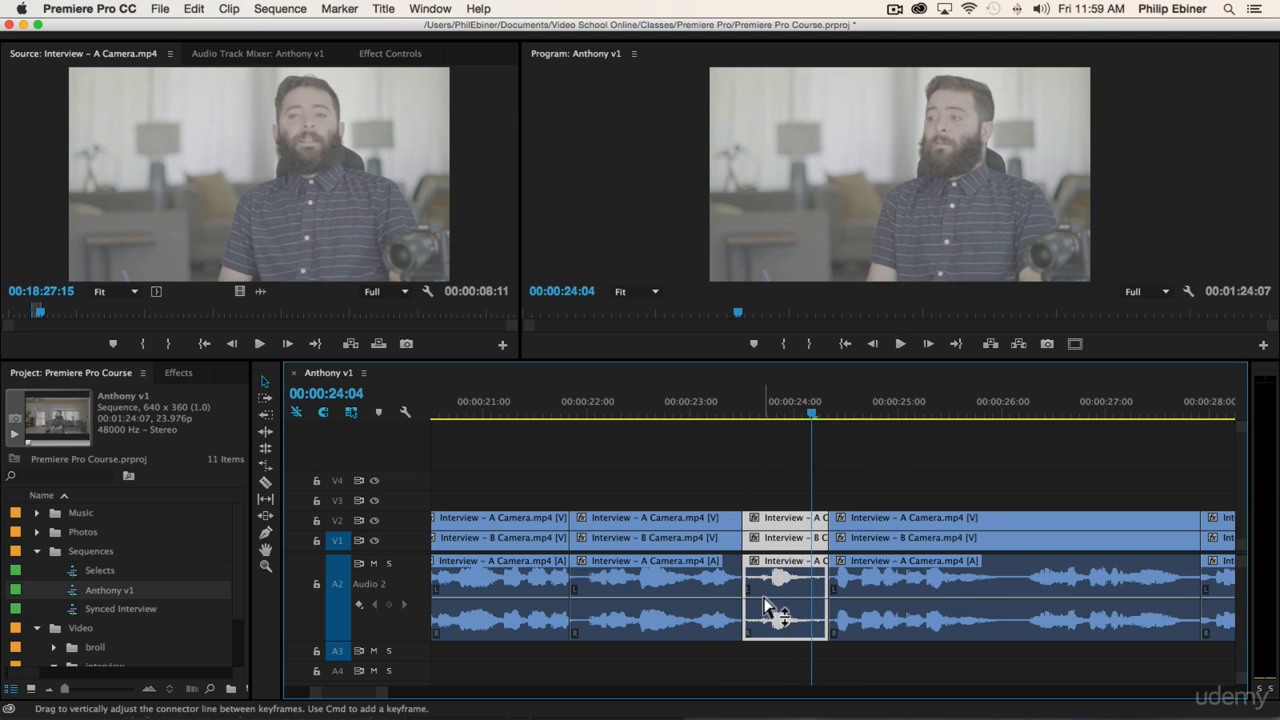
{"action": "key", "text": "Delete"}
{"action": "scroll", "coordinate": [779, 599], "scroll_direction": "up", "scroll_amount": 1}
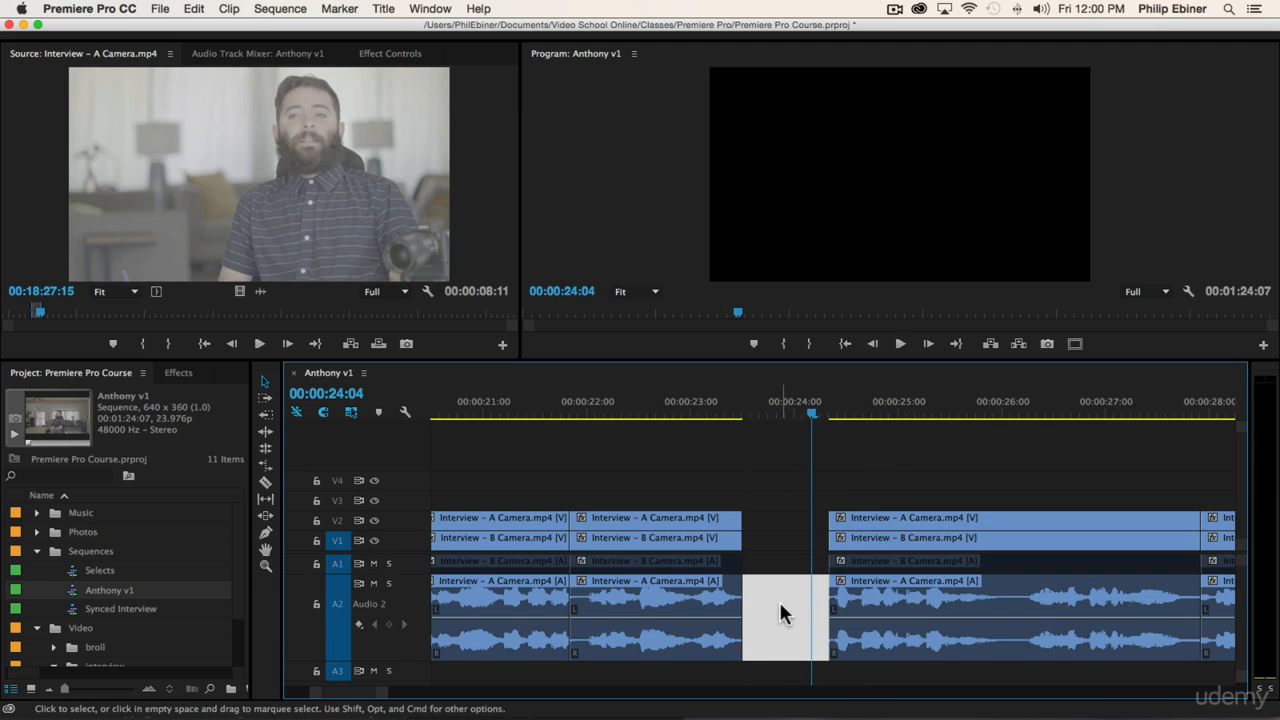
{"action": "key", "text": "Delete"}
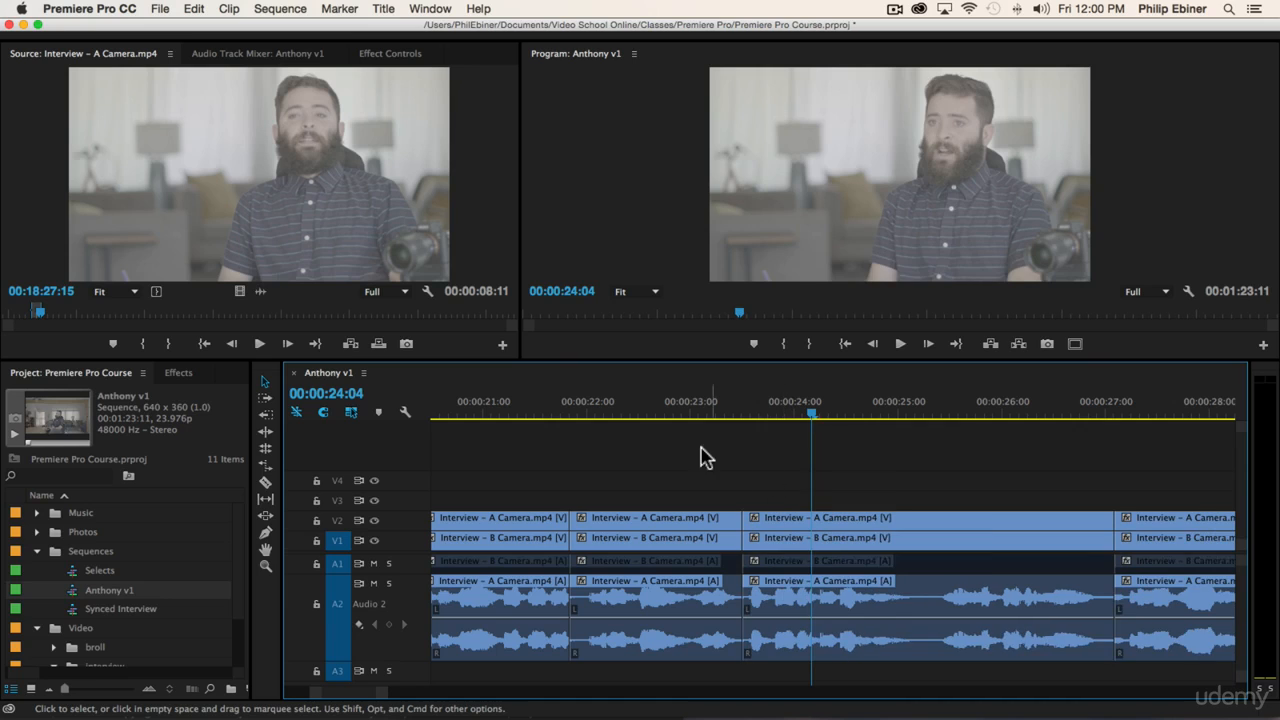
Step: Review the new join at 00:00:23:12 and play on into the clip starting around 00:00:27:00
{"action": "left_click", "coordinate": [617, 410]}
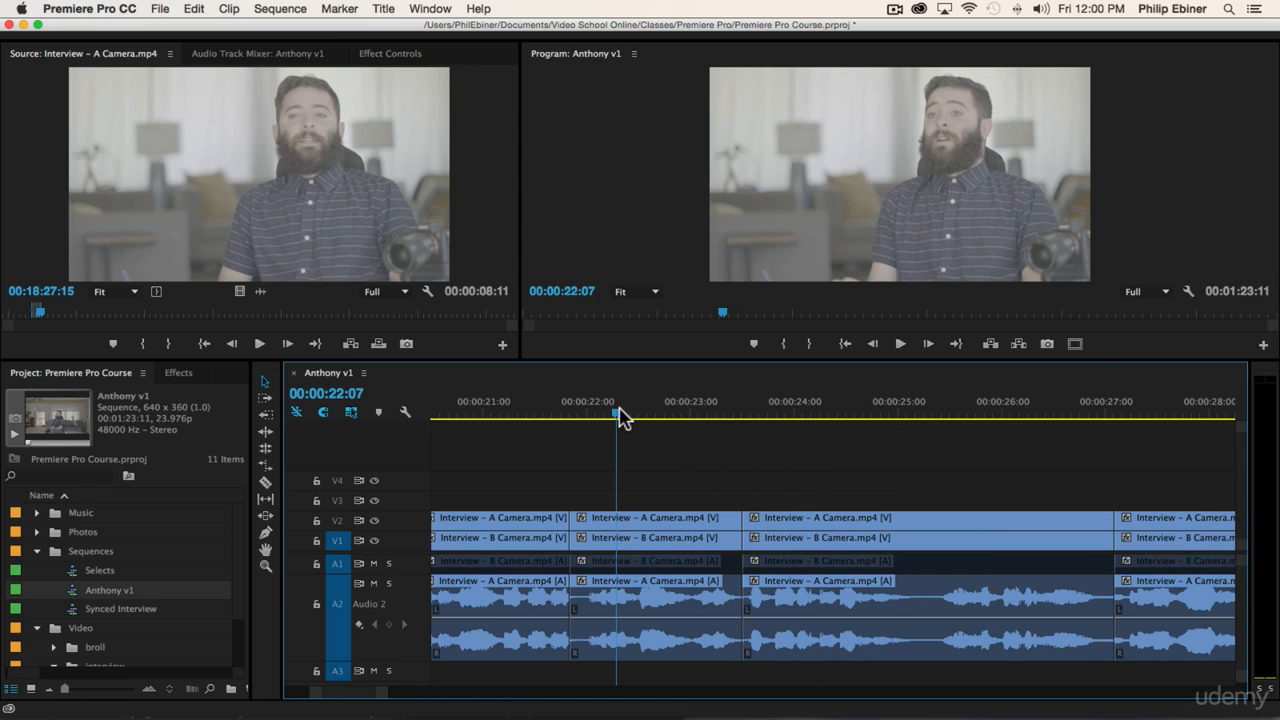
{"action": "key", "text": "space"}
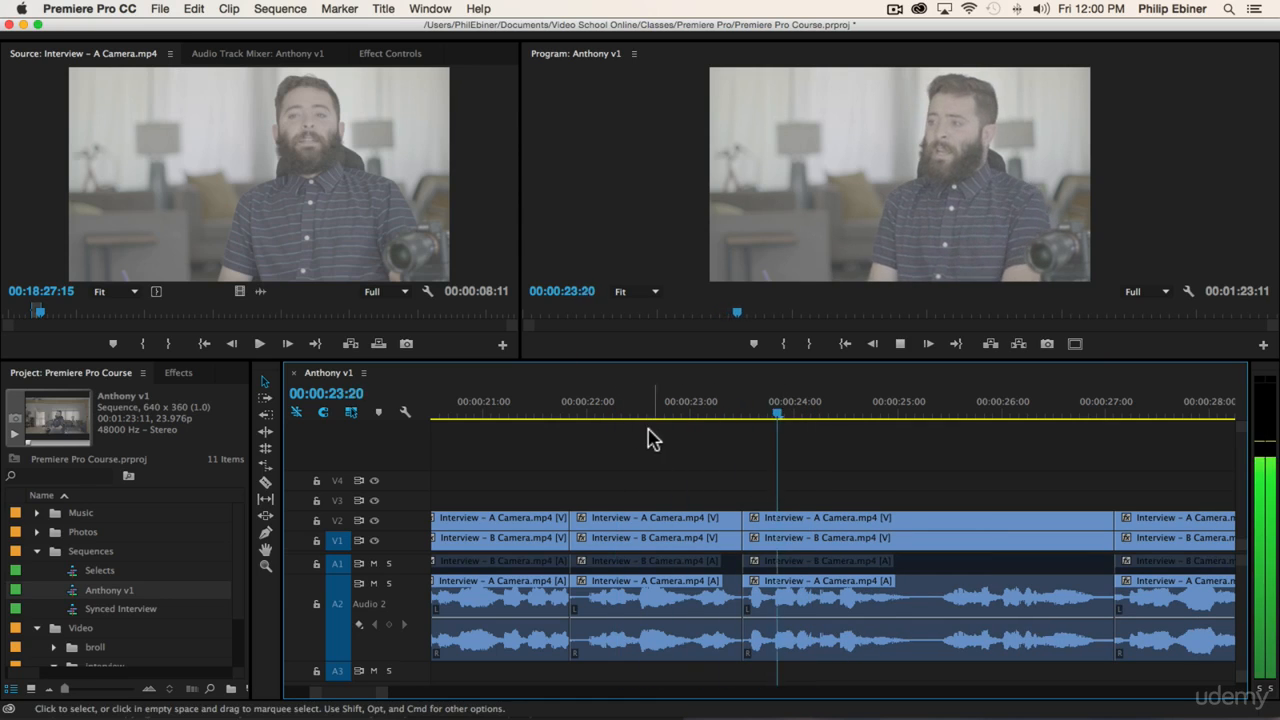
{"action": "scroll", "coordinate": [898, 505], "scroll_direction": "right", "scroll_amount": 5}
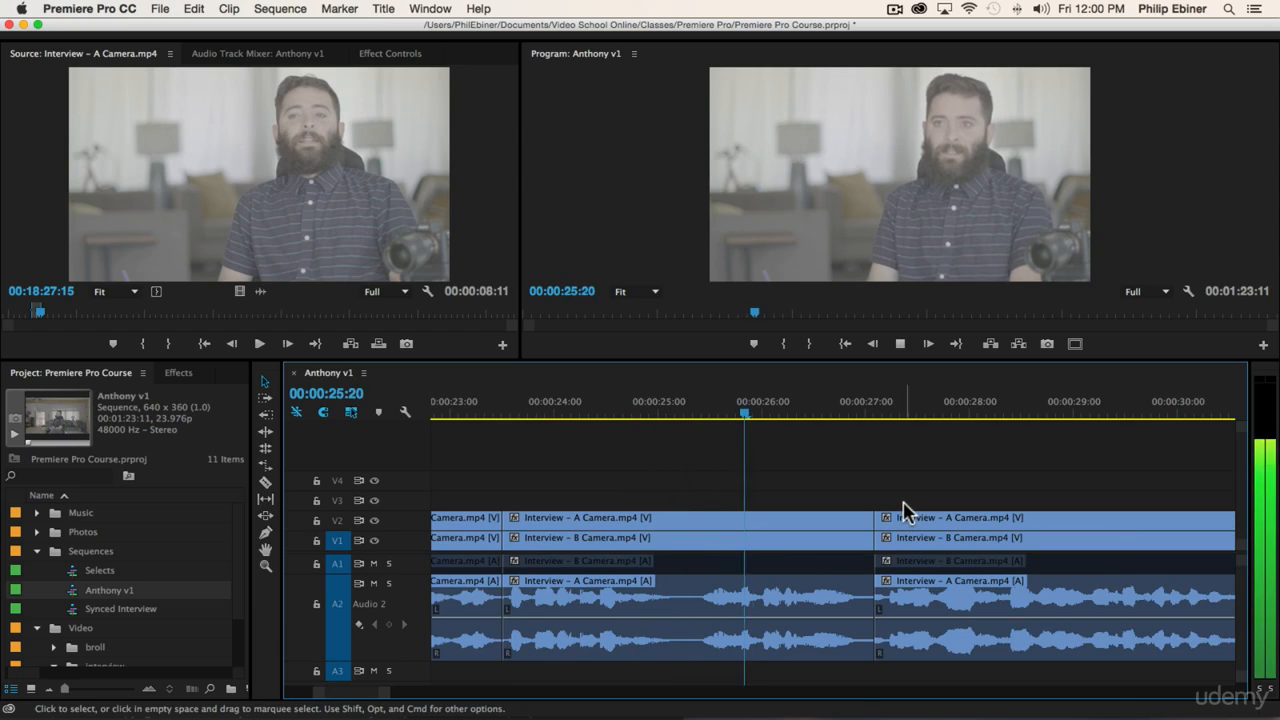
{"action": "scroll", "coordinate": [900, 510], "scroll_direction": "right", "scroll_amount": 2}
{"action": "scroll", "coordinate": [898, 510], "scroll_direction": "right", "scroll_amount": 2}
{"action": "key", "text": "space"}
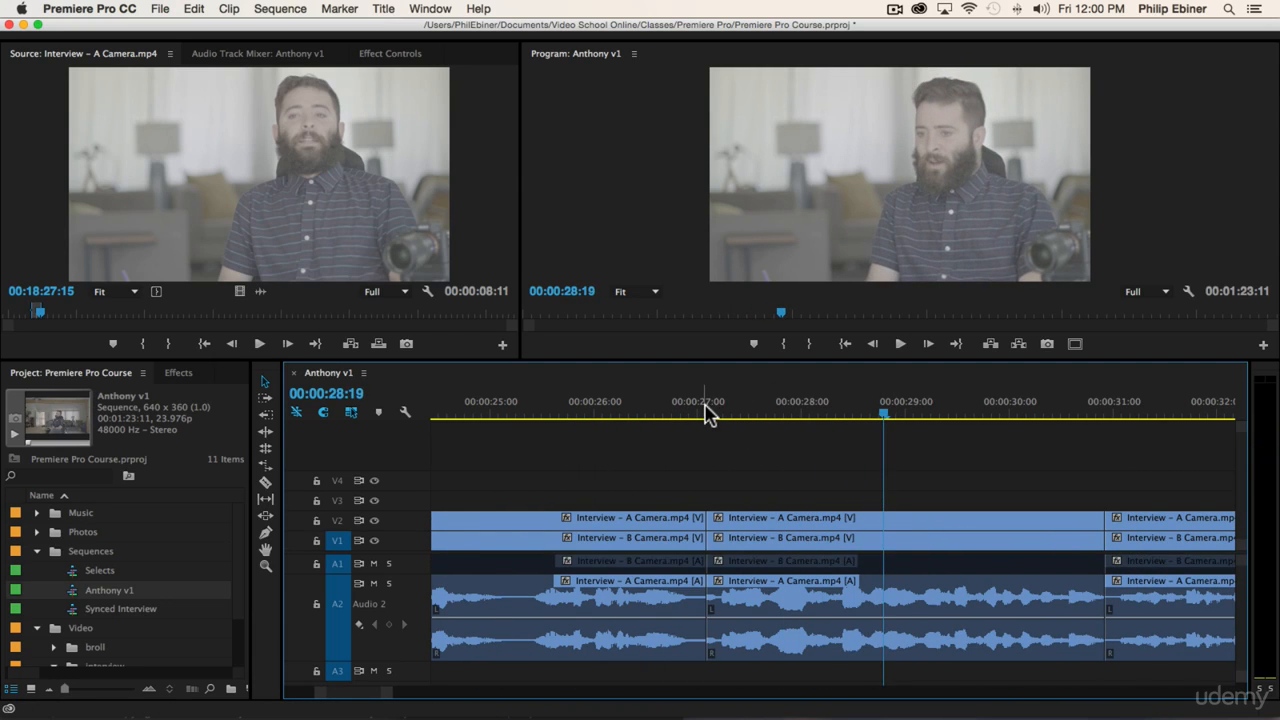
Step: Replay the transition between the clips around 00:00:27:00 to examine how the audio starts there
{"action": "left_click", "coordinate": [706, 412]}
{"action": "key", "text": "space"}
{"action": "left_click", "coordinate": [671, 412]}
{"action": "mouse_move", "coordinate": [738, 413]}
{"action": "left_mouse_down"}
{"action": "mouse_move", "coordinate": [708, 417]}
{"action": "mouse_move", "coordinate": [720, 420]}
{"action": "left_mouse_up"}
{"action": "key", "text": "space"}
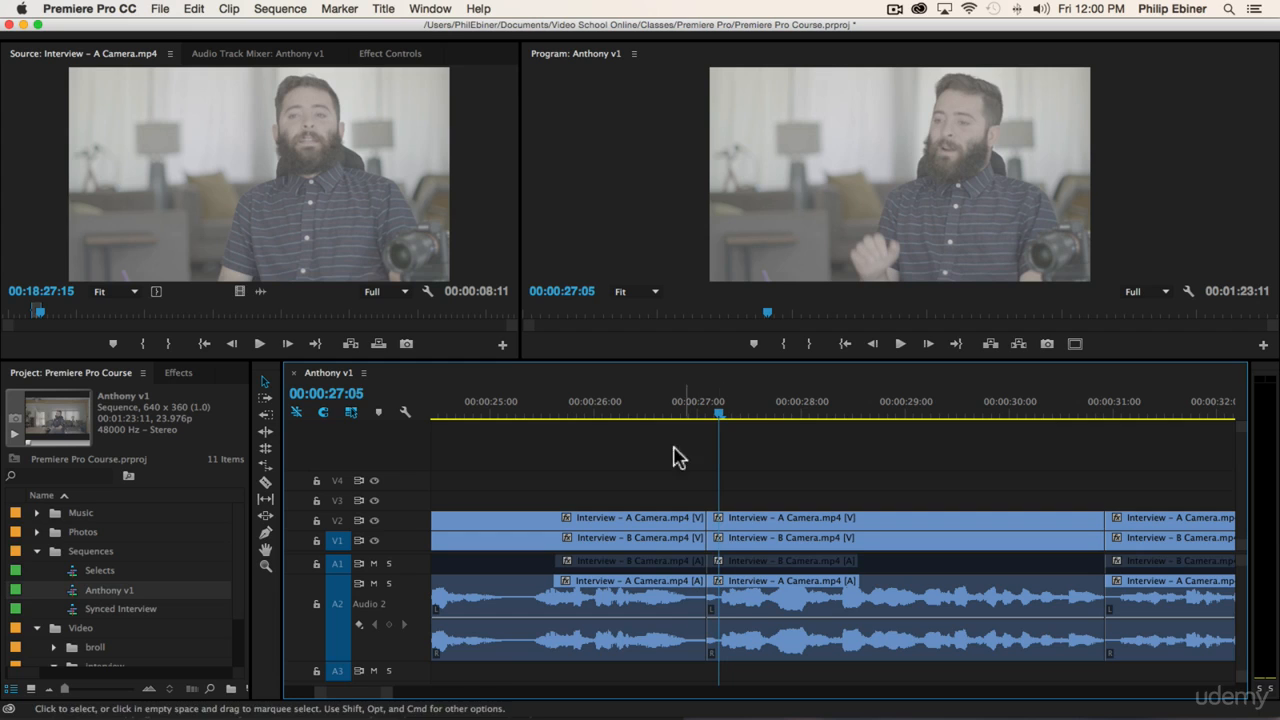
{"action": "key", "text": "space"}
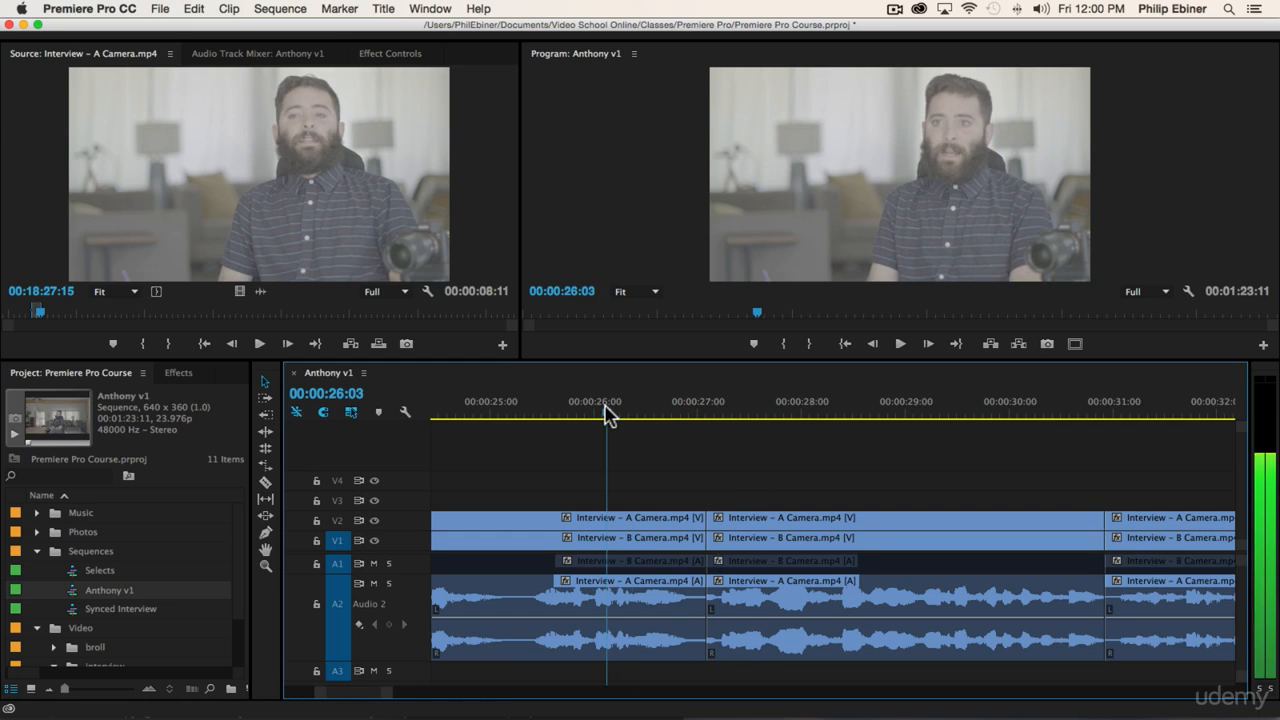
{"action": "key", "text": "space"}
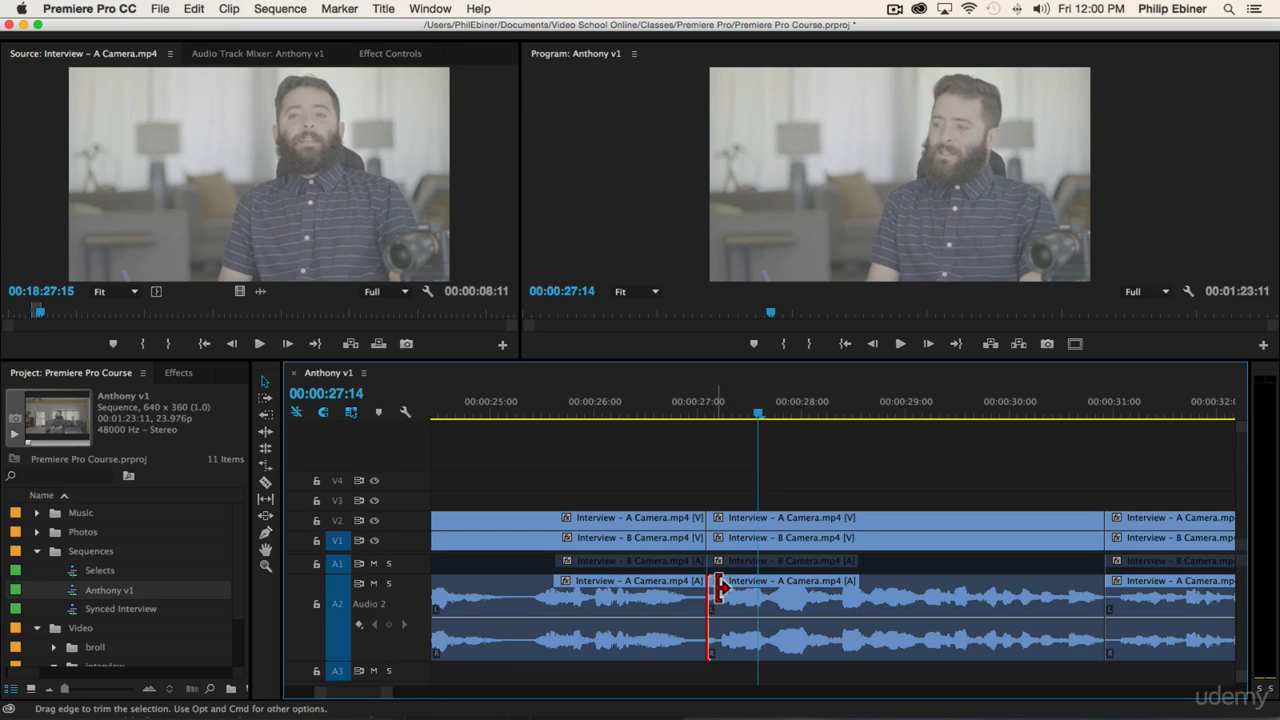
Step: Trim a few frames off the start of the A2 audio clip around 00:00:27:00, and replay the transition
{"action": "left_click_drag", "start_coordinate": [714, 591], "coordinate": [729, 591]}
{"action": "key", "text": "minus"}
{"action": "left_click_drag", "start_coordinate": [762, 411], "coordinate": [696, 410]}
{"action": "key", "text": "space"}
{"action": "left_click", "coordinate": [743, 461]}
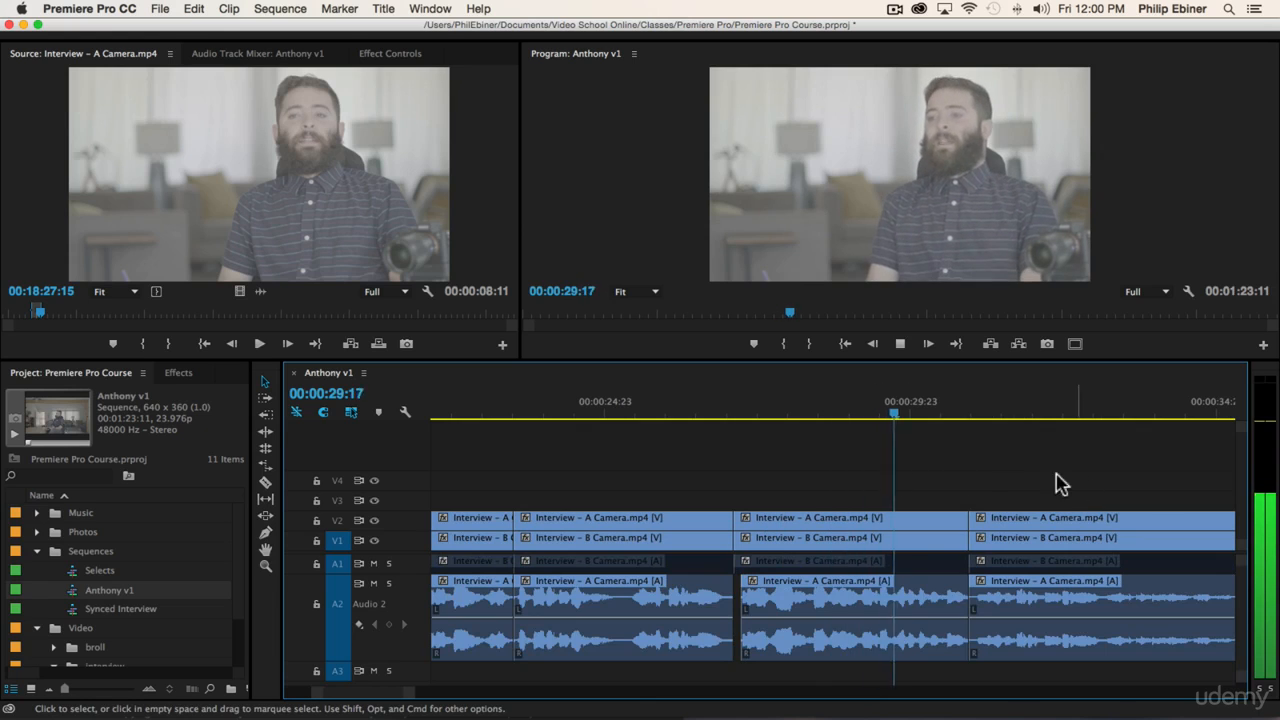
Step: Play on through the following clips and replay the transition around 00:00:30:19 to judge the next clip
{"action": "scroll", "coordinate": [982, 473], "scroll_direction": "right", "scroll_amount": 3}
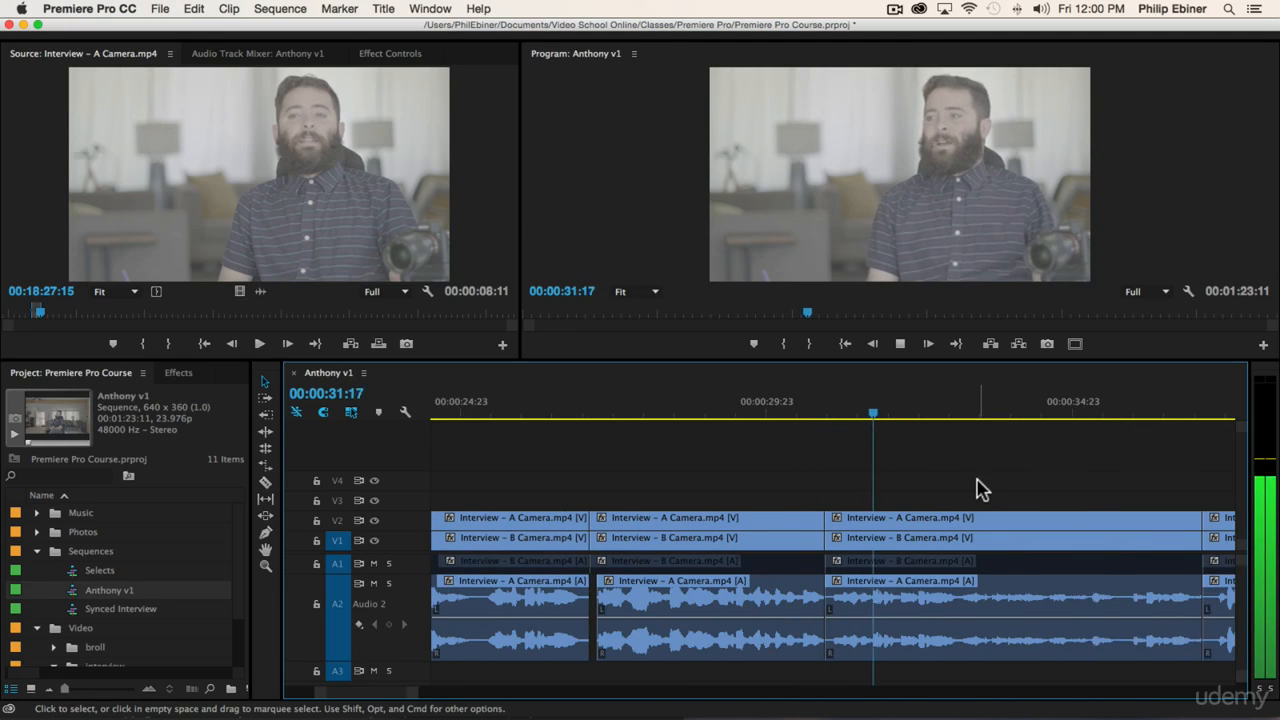
{"action": "scroll", "coordinate": [975, 485], "scroll_direction": "right", "scroll_amount": 3}
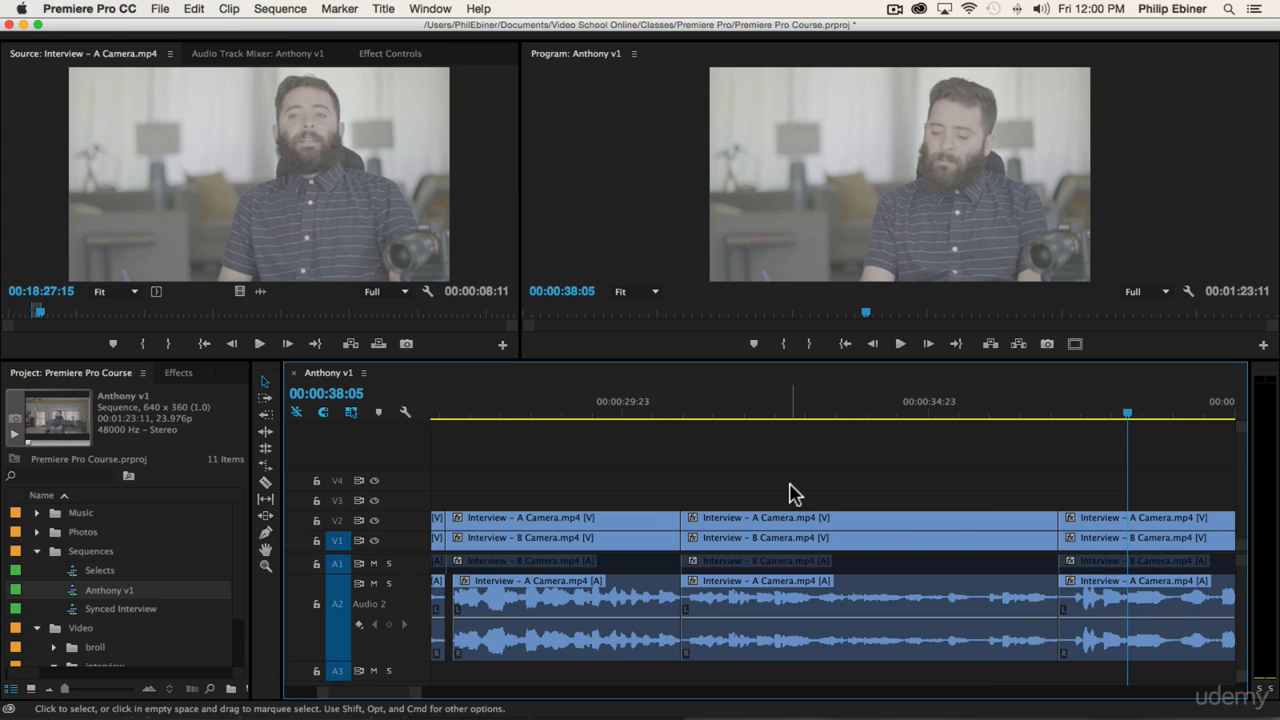
{"action": "key", "text": "minus"}
{"action": "left_click", "coordinate": [725, 414]}
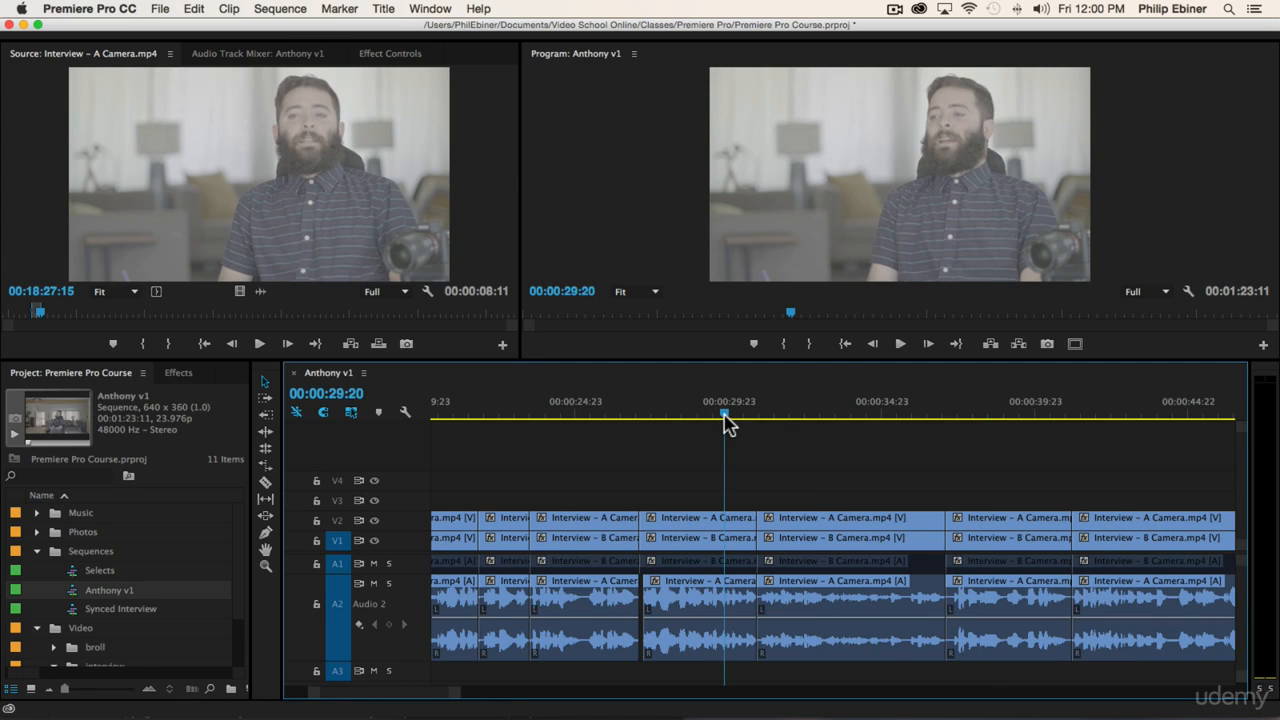
{"action": "key", "text": "space"}
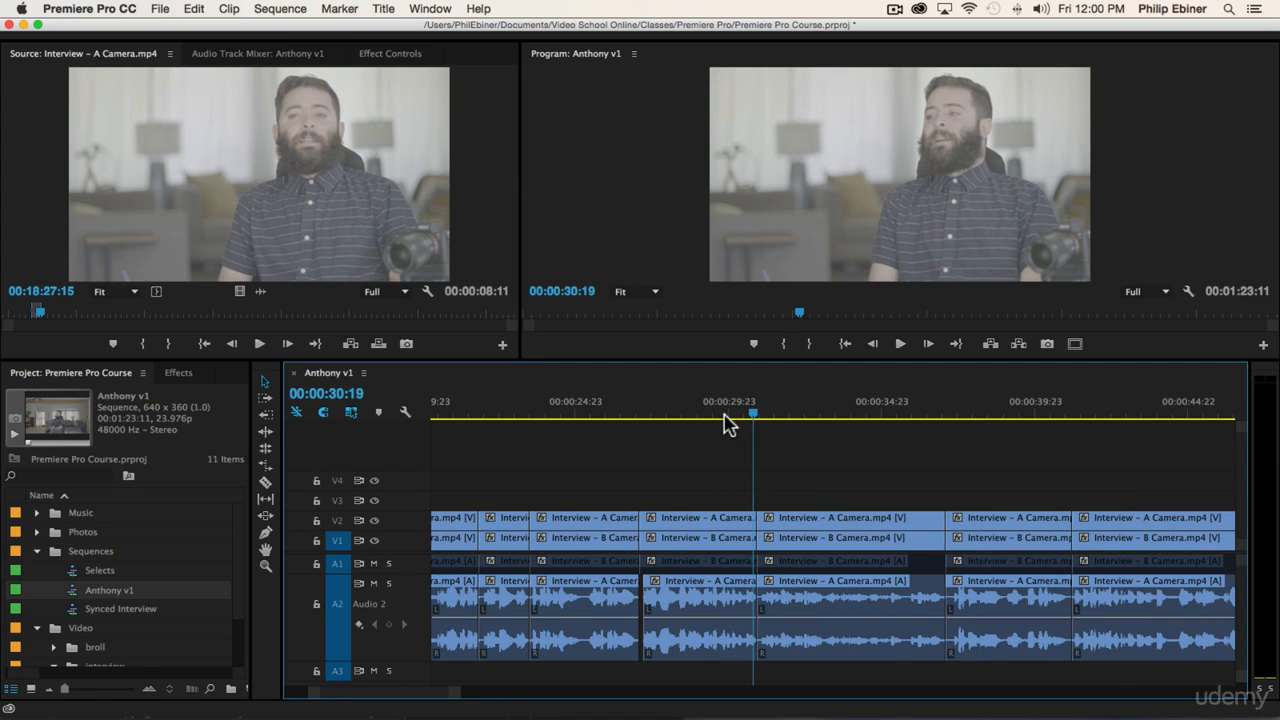
{"action": "key", "text": "space"}
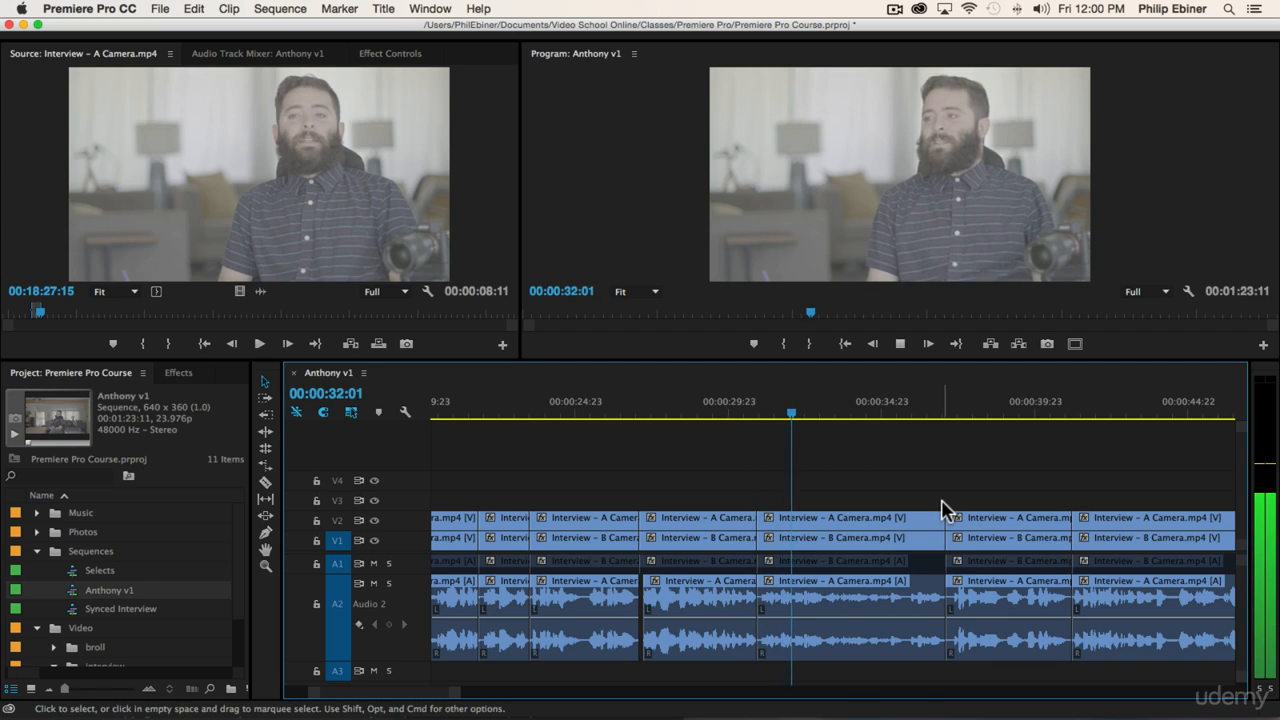
{"action": "key", "text": "space"}
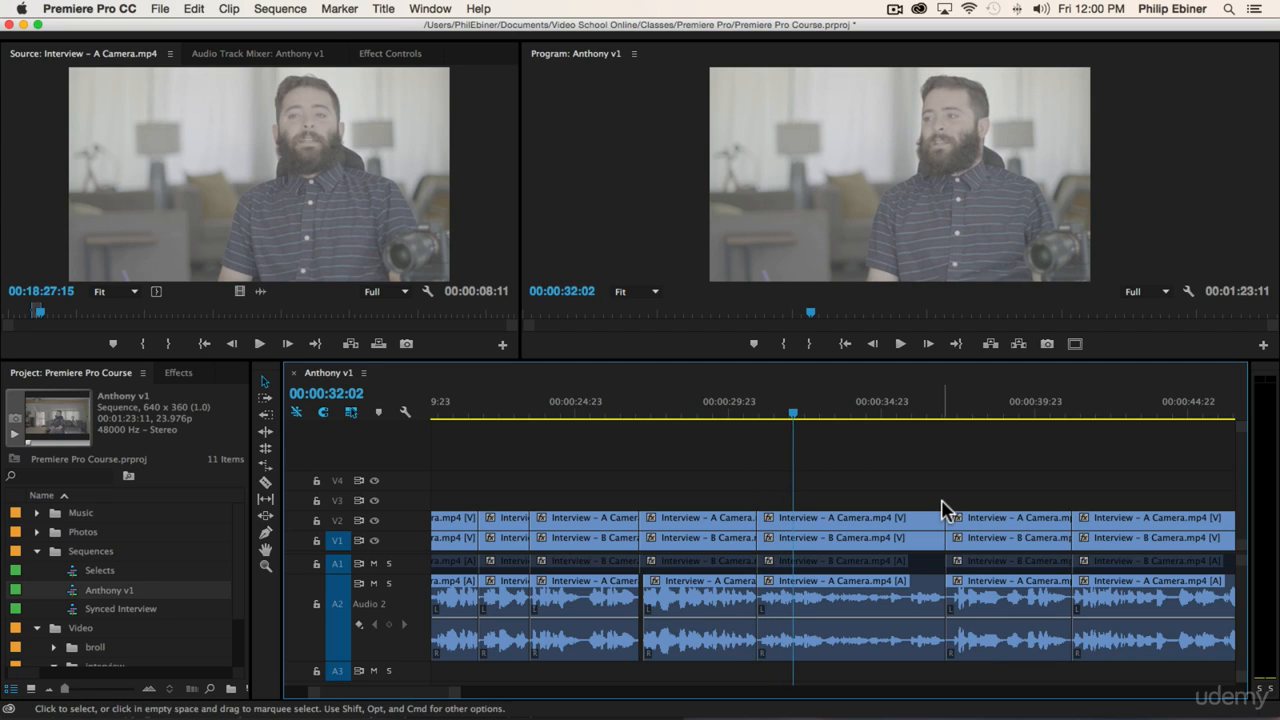
Step: Delete the interview clip under the playhead at 00:00:32:02 and close the gap
{"action": "scroll", "coordinate": [920, 506], "scroll_direction": "right", "scroll_amount": 1}
{"action": "left_click", "coordinate": [872, 634]}
{"action": "key", "text": "Delete"}
{"action": "left_click", "coordinate": [825, 628]}
{"action": "key", "text": "Delete"}
Step: Play from about 00:00:30:10 through the long clip after 00:00:35:00 to judge what it adds
{"action": "key", "text": "minus"}
{"action": "key", "text": "minus"}
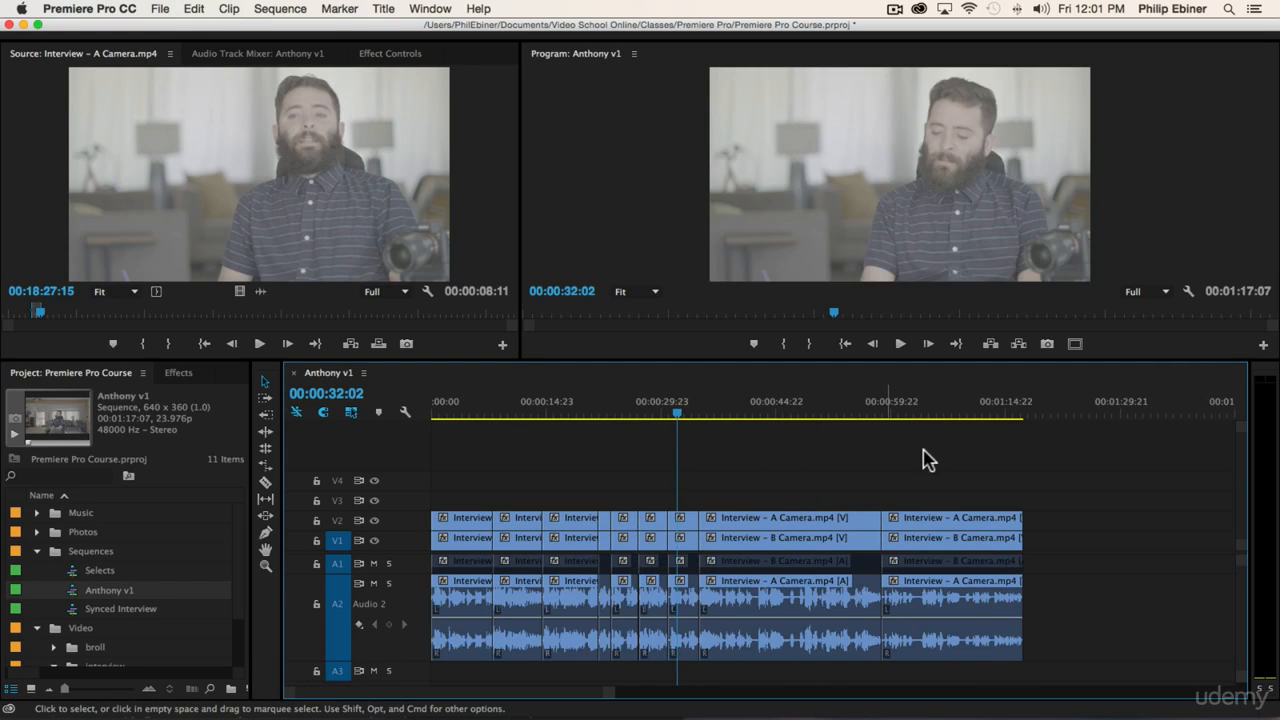
{"action": "key", "text": "equal"}
{"action": "key", "text": "equal"}
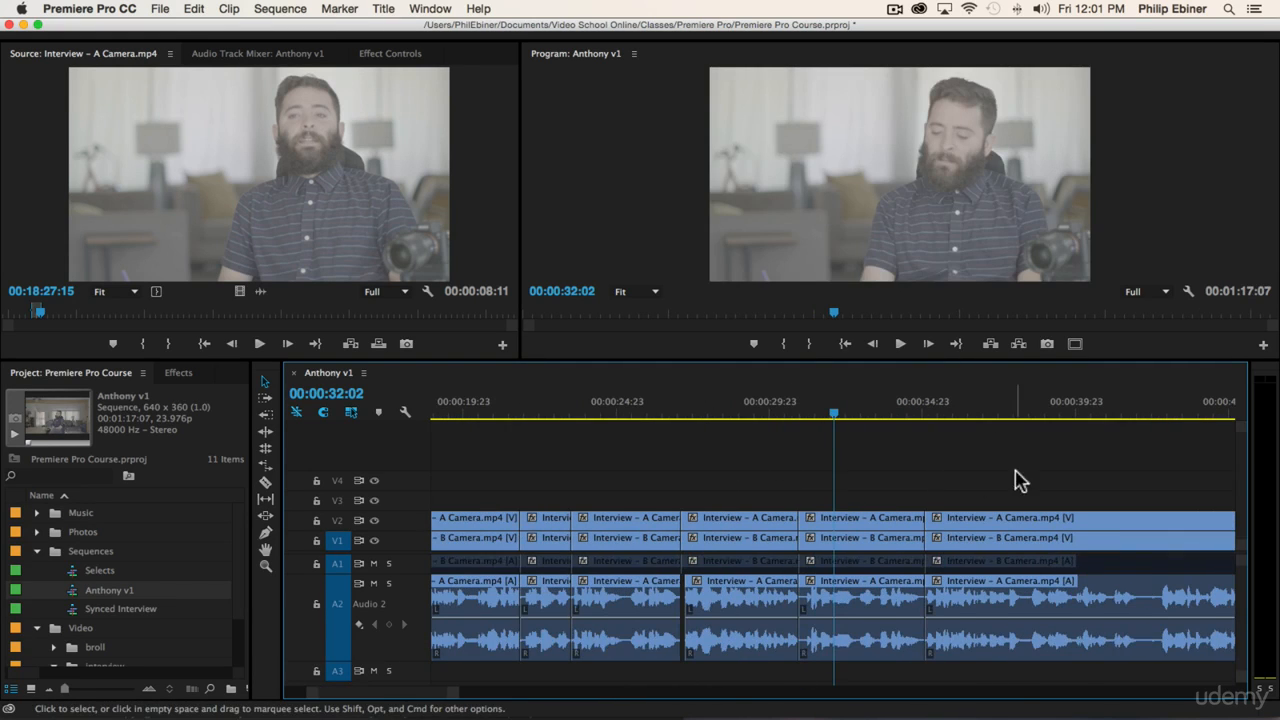
{"action": "left_click", "coordinate": [782, 412]}
{"action": "key", "text": "space"}
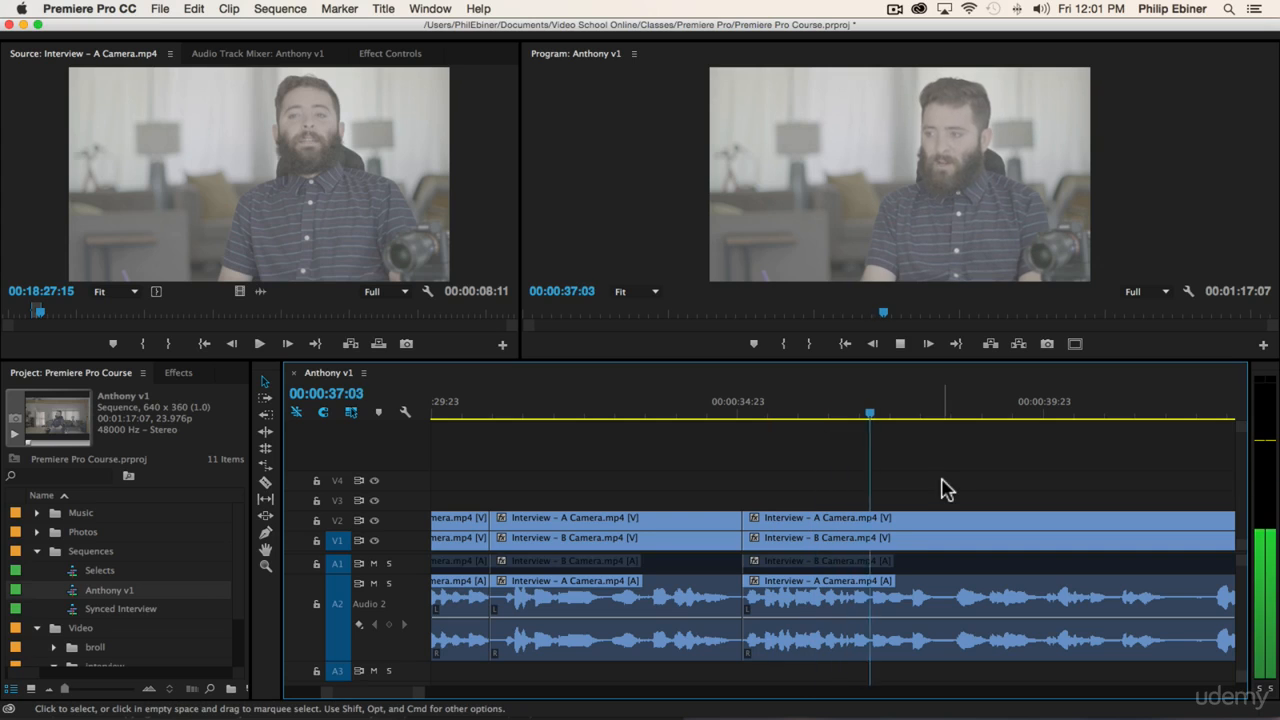
{"action": "key", "text": "minus"}
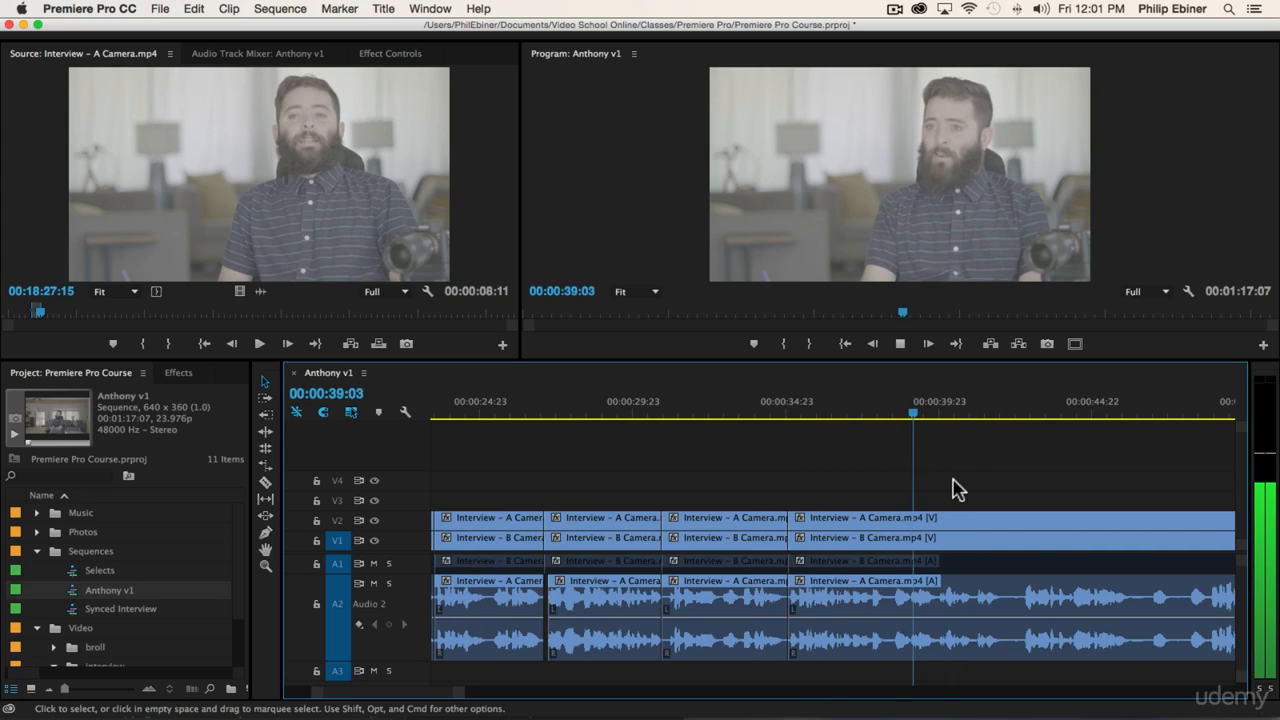
{"action": "scroll", "coordinate": [1113, 488], "scroll_direction": "right", "scroll_amount": 2}
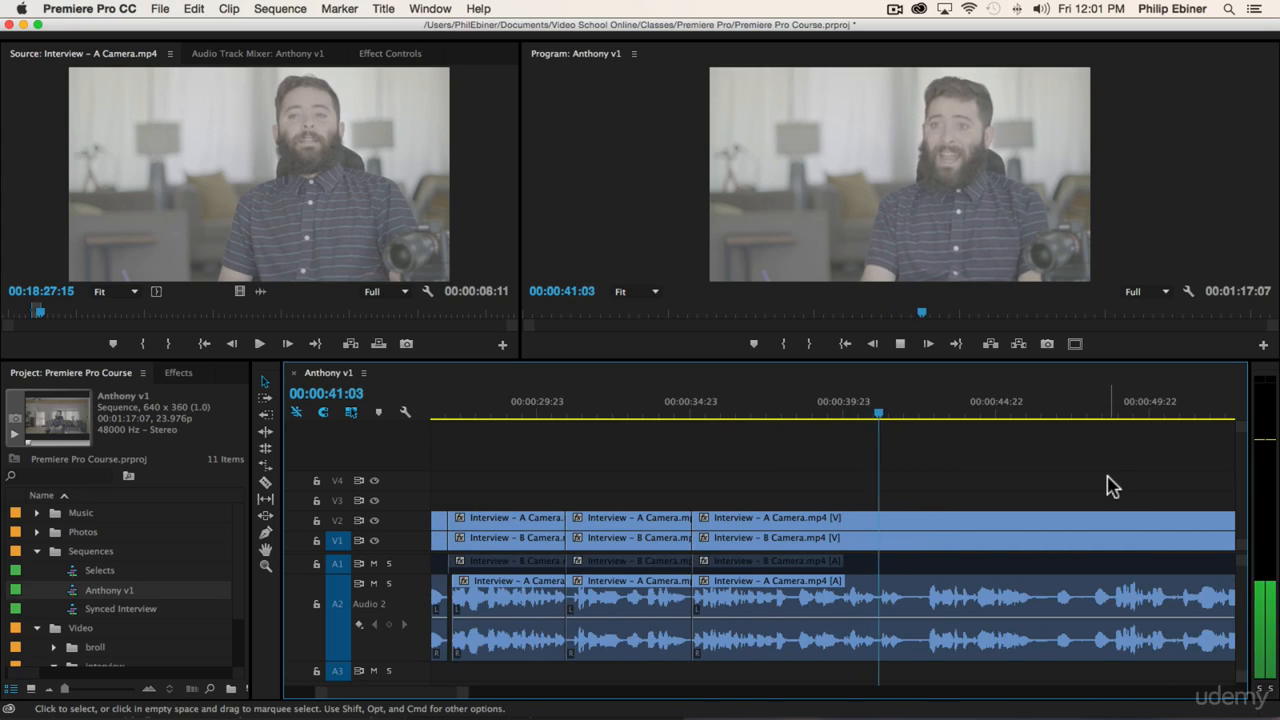
{"action": "scroll", "coordinate": [1113, 487], "scroll_direction": "right", "scroll_amount": 1}
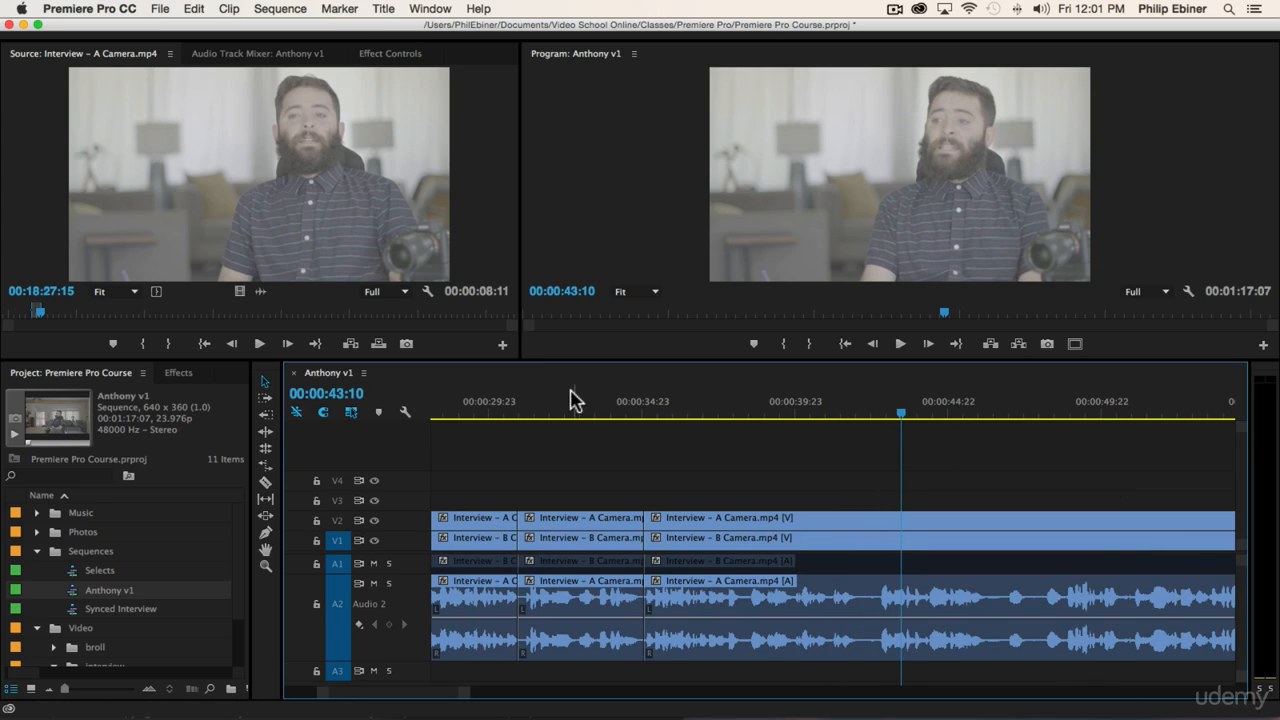
Step: Replay the clip from 00:00:30:21, and play the following long clip through to 00:00:46:05 to find its usable part
{"action": "left_click", "coordinate": [517, 405]}
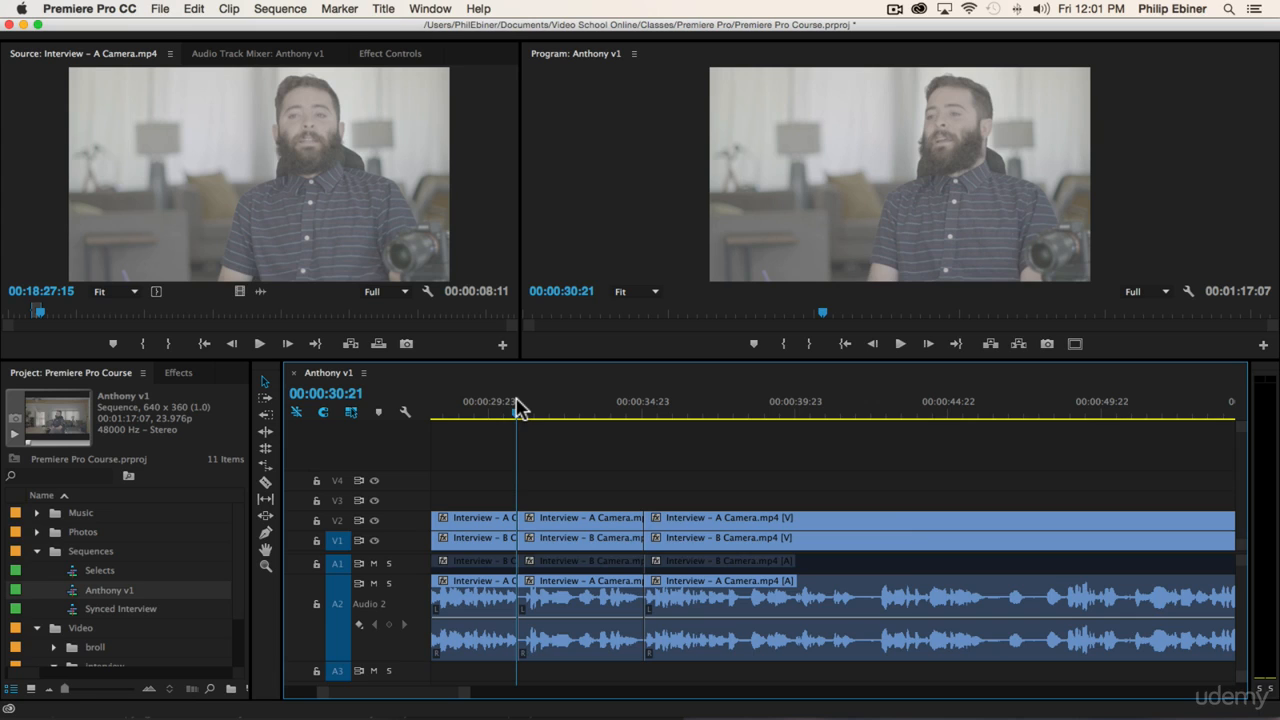
{"action": "key", "text": "space"}
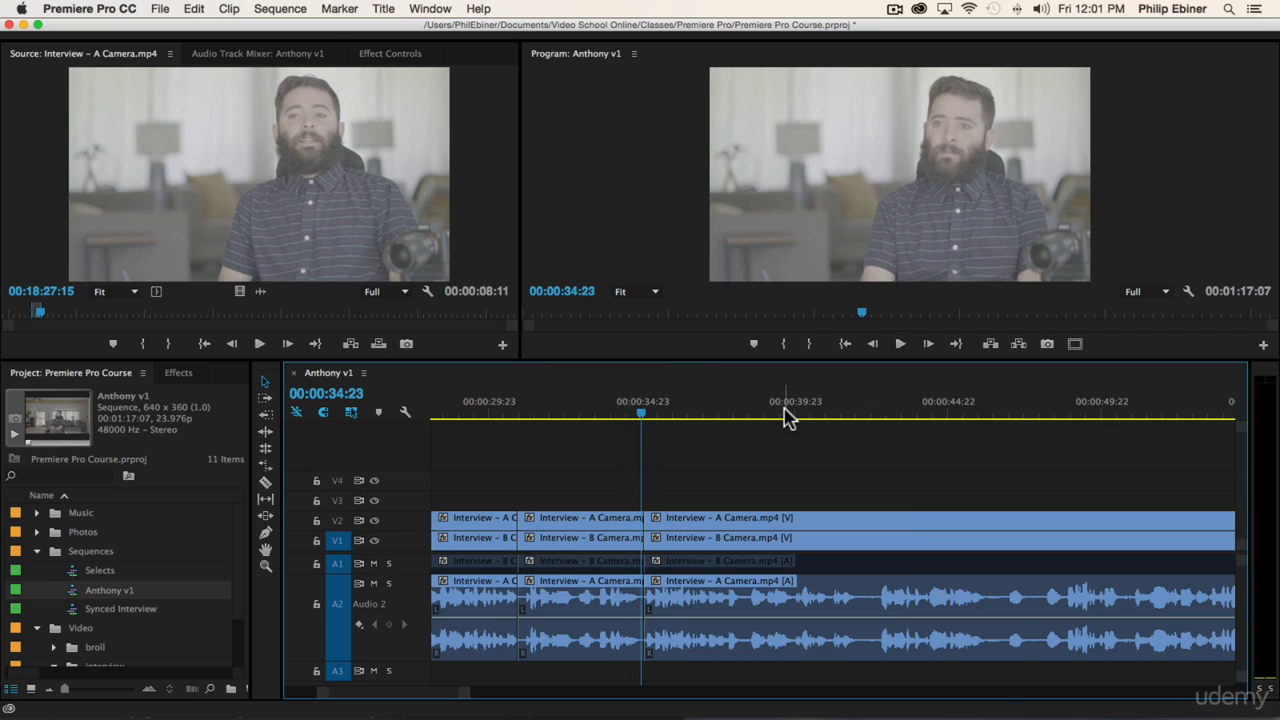
{"action": "left_click", "coordinate": [728, 413]}
{"action": "mouse_move", "coordinate": [744, 416]}
{"action": "left_mouse_down"}
{"action": "mouse_move", "coordinate": [789, 417]}
{"action": "mouse_move", "coordinate": [738, 418]}
{"action": "left_mouse_up"}
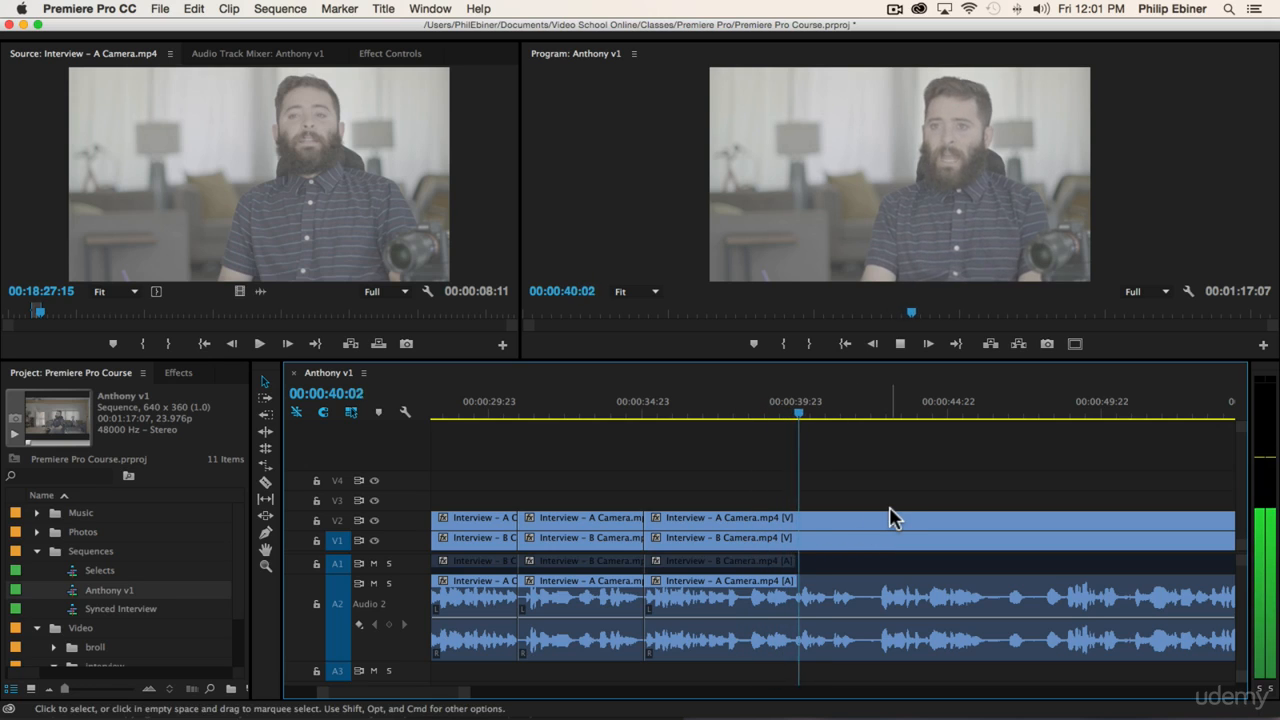
{"action": "key", "text": "space"}
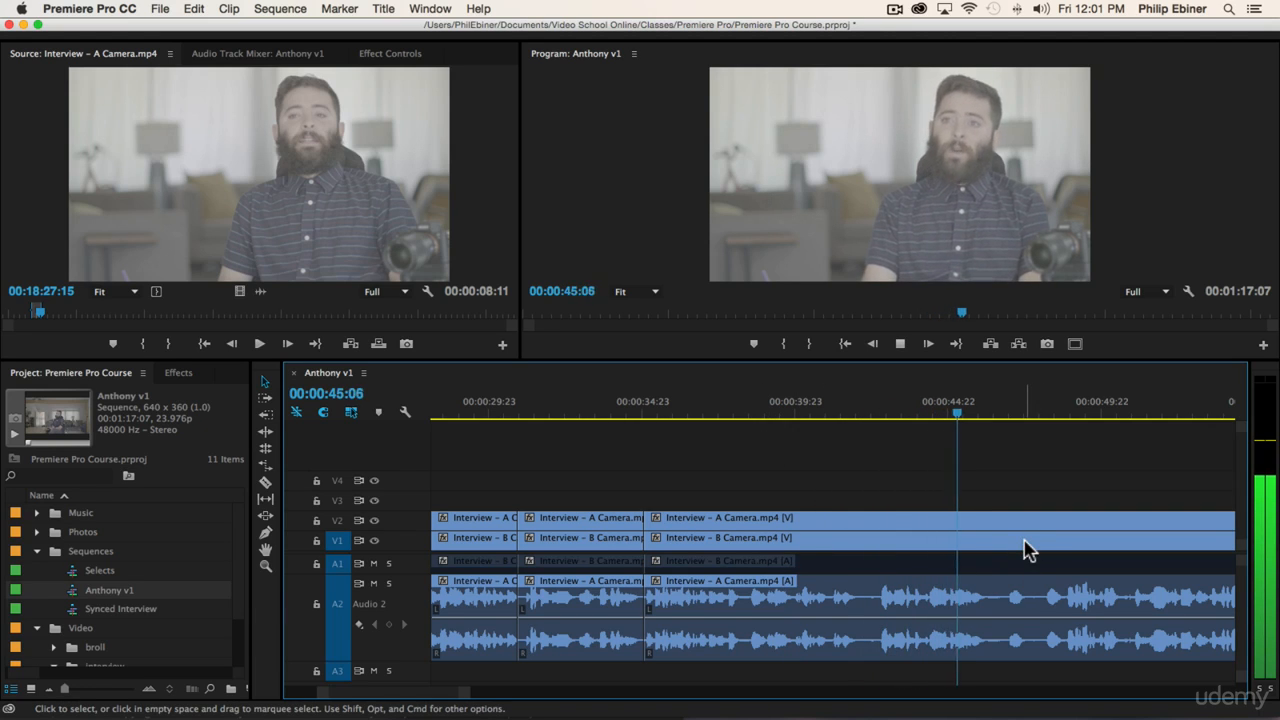
{"action": "key", "text": "space"}
Step: Split the long clip around 00:00:42:15, delete its opening part on all tracks, and close the gap
{"action": "key", "text": "c"}
{"action": "left_click", "coordinate": [877, 528]}
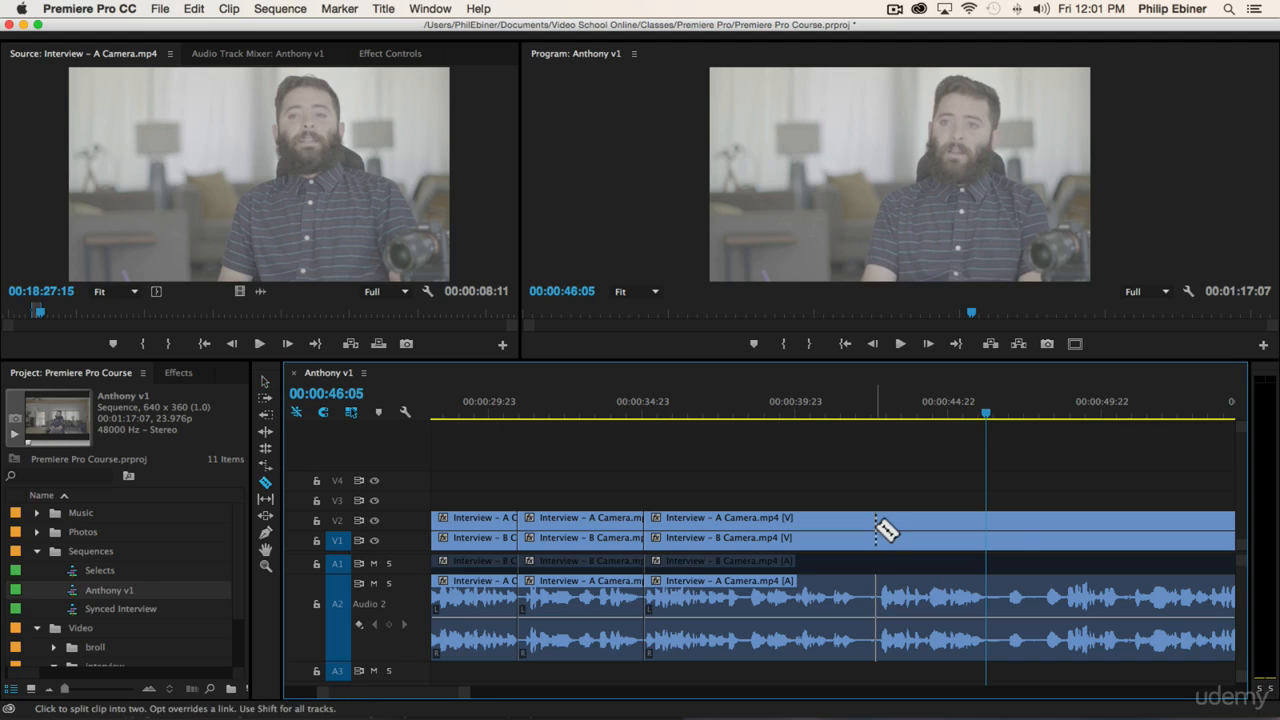
{"action": "key", "text": "v"}
{"action": "left_click", "coordinate": [760, 600]}
{"action": "key", "text": "Delete"}
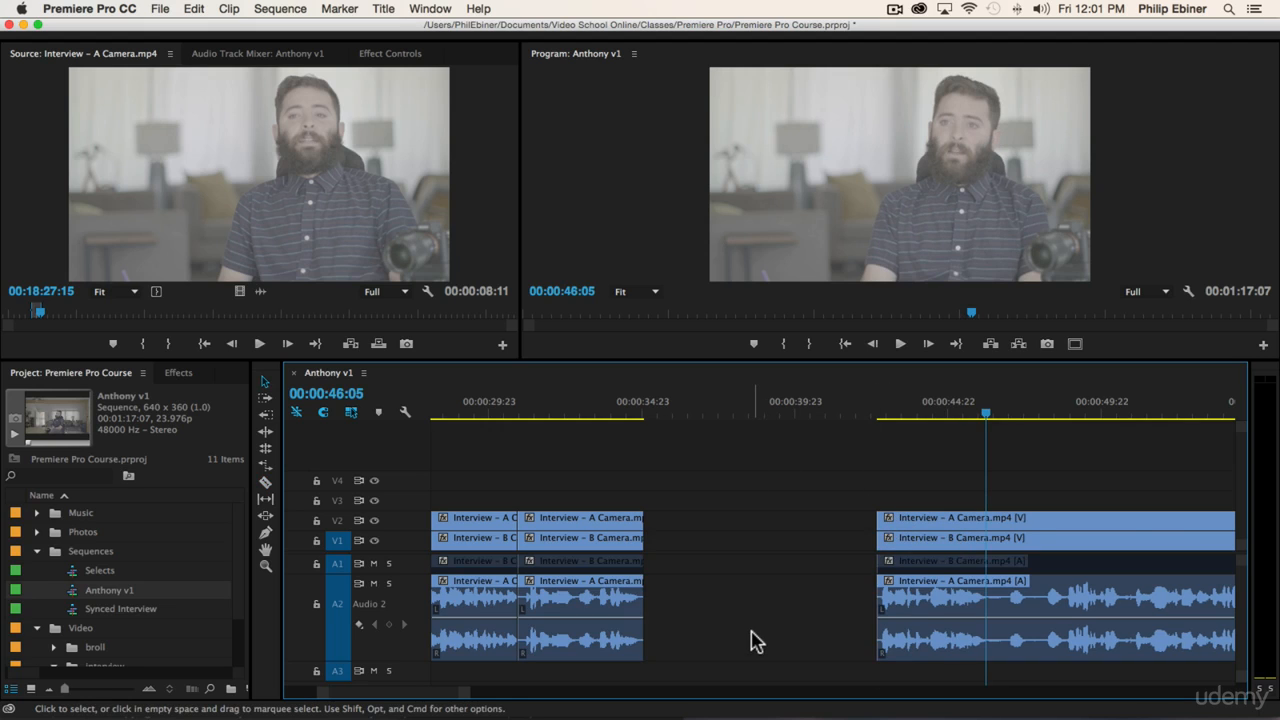
{"action": "left_click", "coordinate": [756, 641]}
{"action": "key", "text": "Delete"}
Step: Replay from 00:00:31:17 across the new transition around 00:00:35:00 to examine how it flows
{"action": "left_click", "coordinate": [556, 413]}
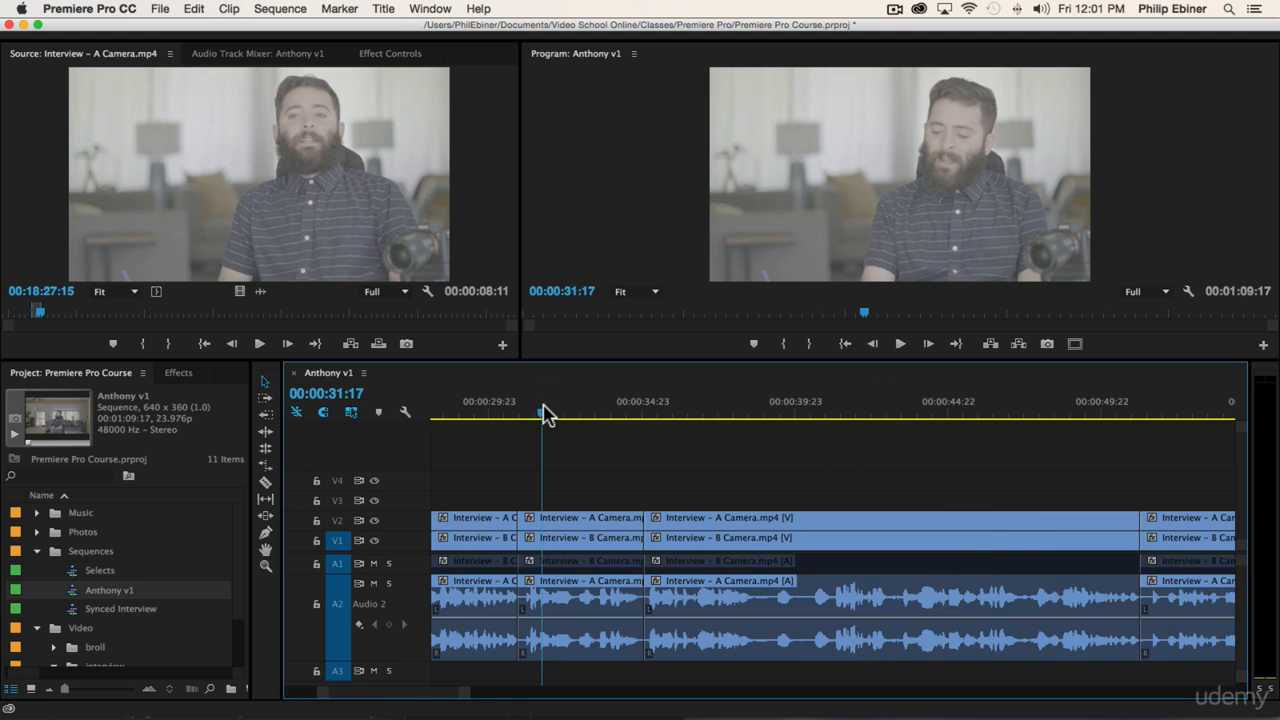
{"action": "key", "text": "space"}
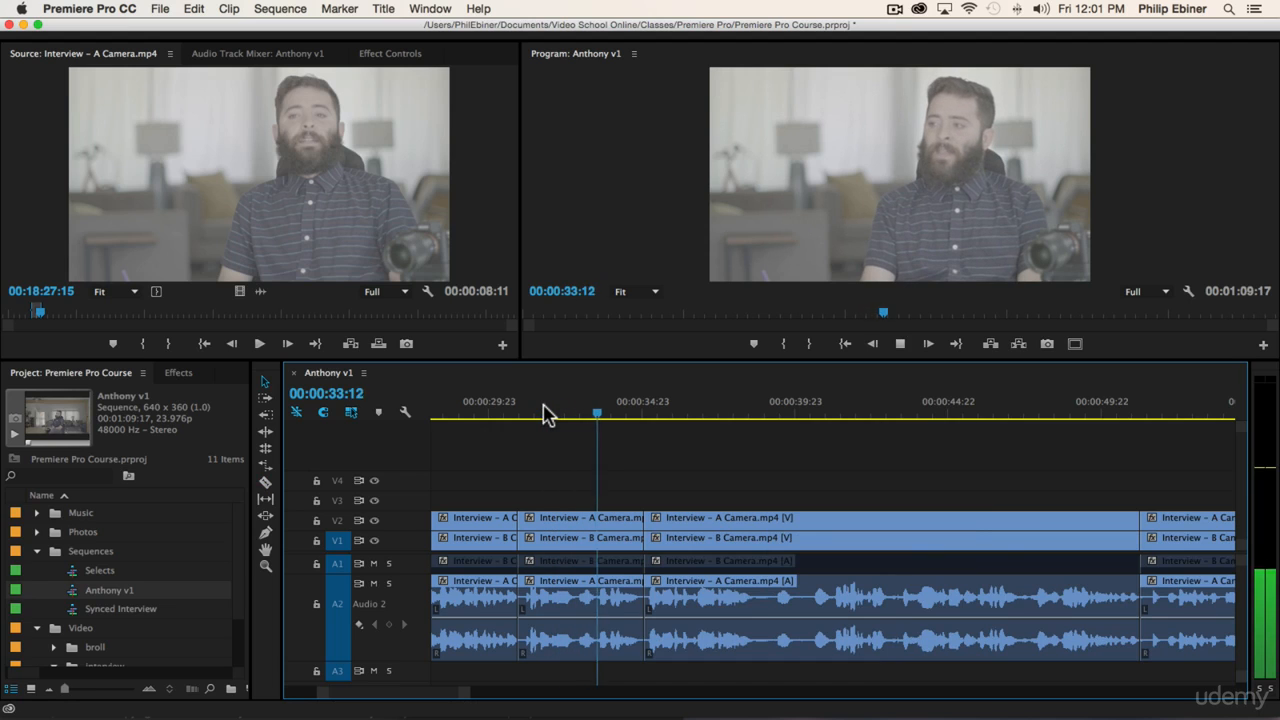
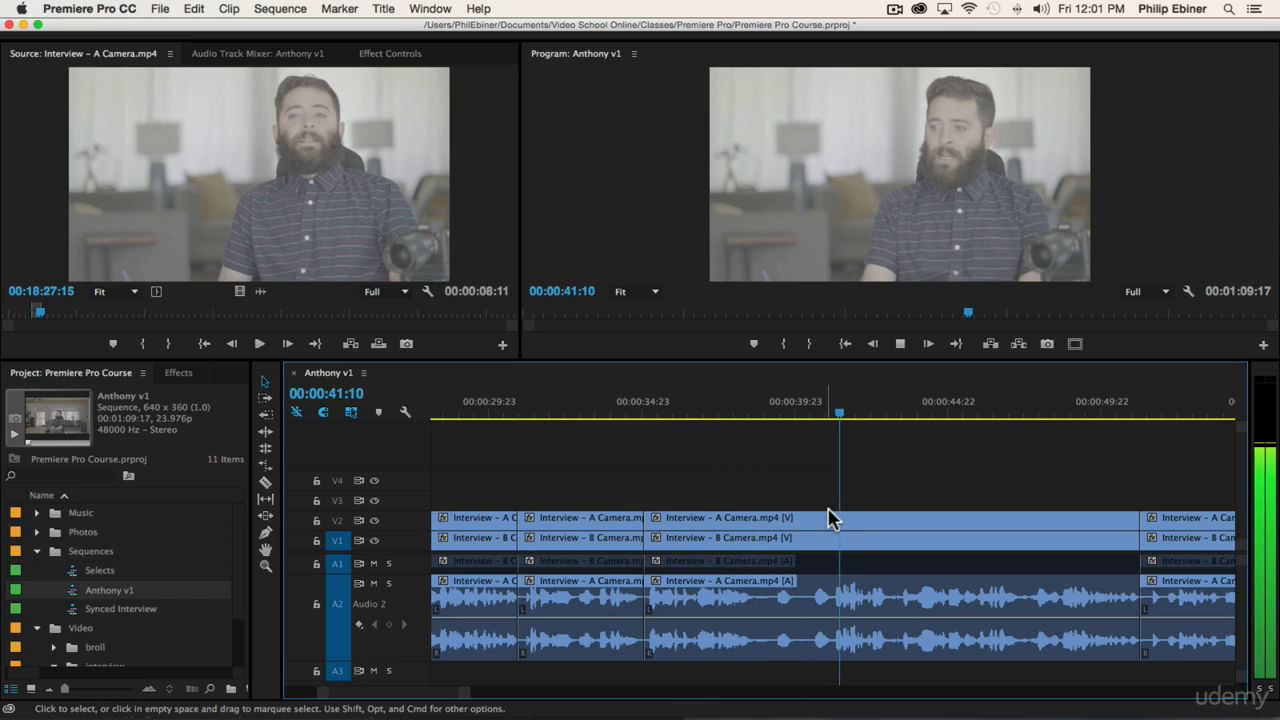
{"action": "scroll", "coordinate": [828, 509], "scroll_direction": "right", "scroll_amount": 3}
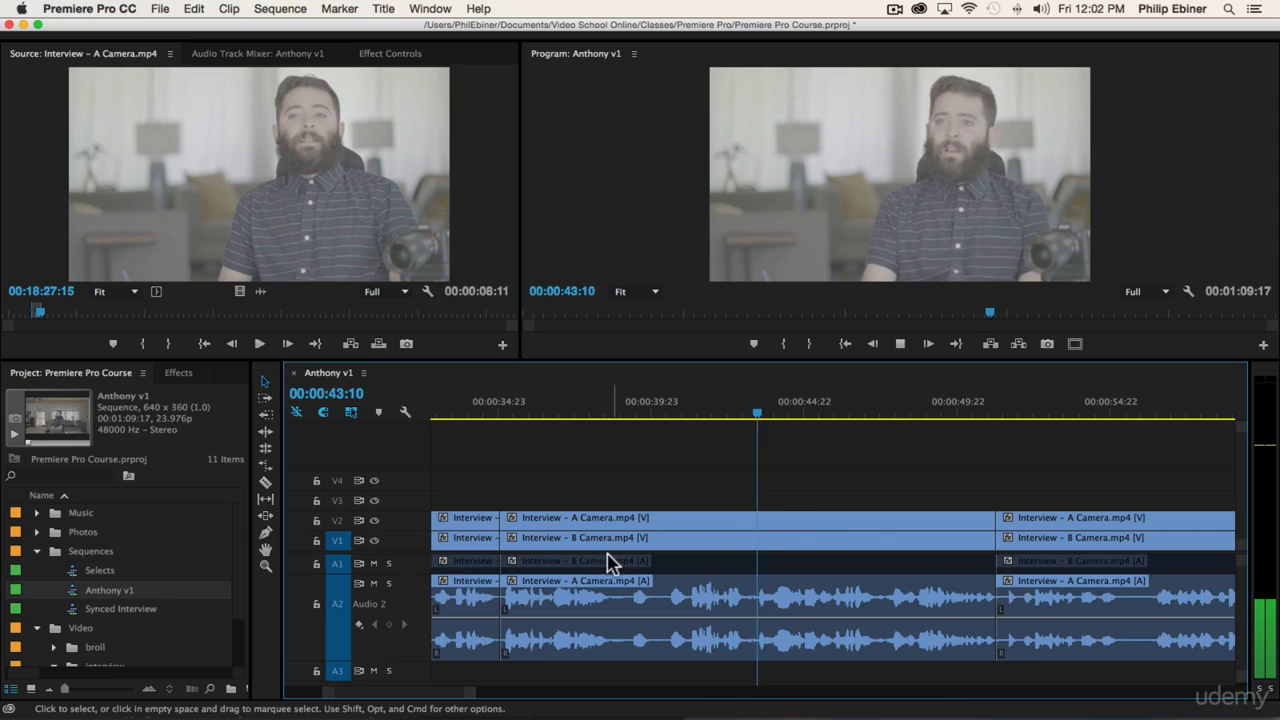
Step: Replay from 00:00:36:23 to find the end of the phrase, and split all tracks at 00:00:38:23
{"action": "key", "text": "c"}
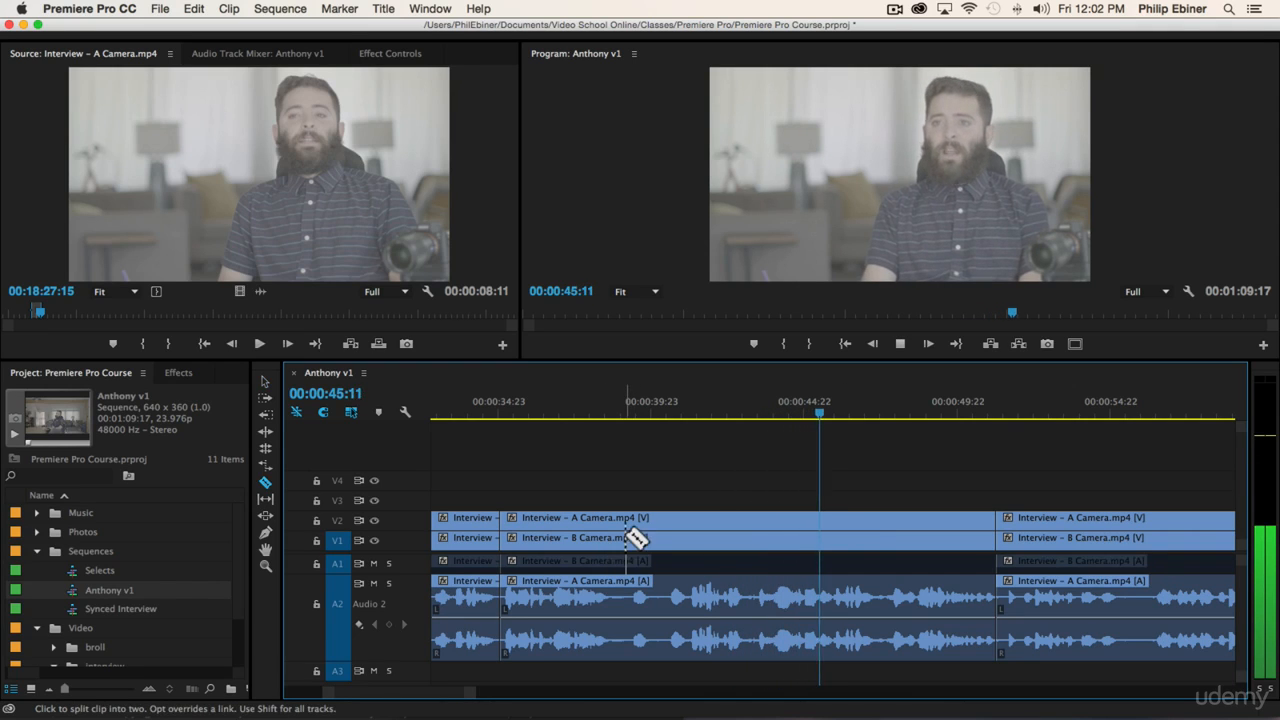
{"action": "key", "text": "space"}
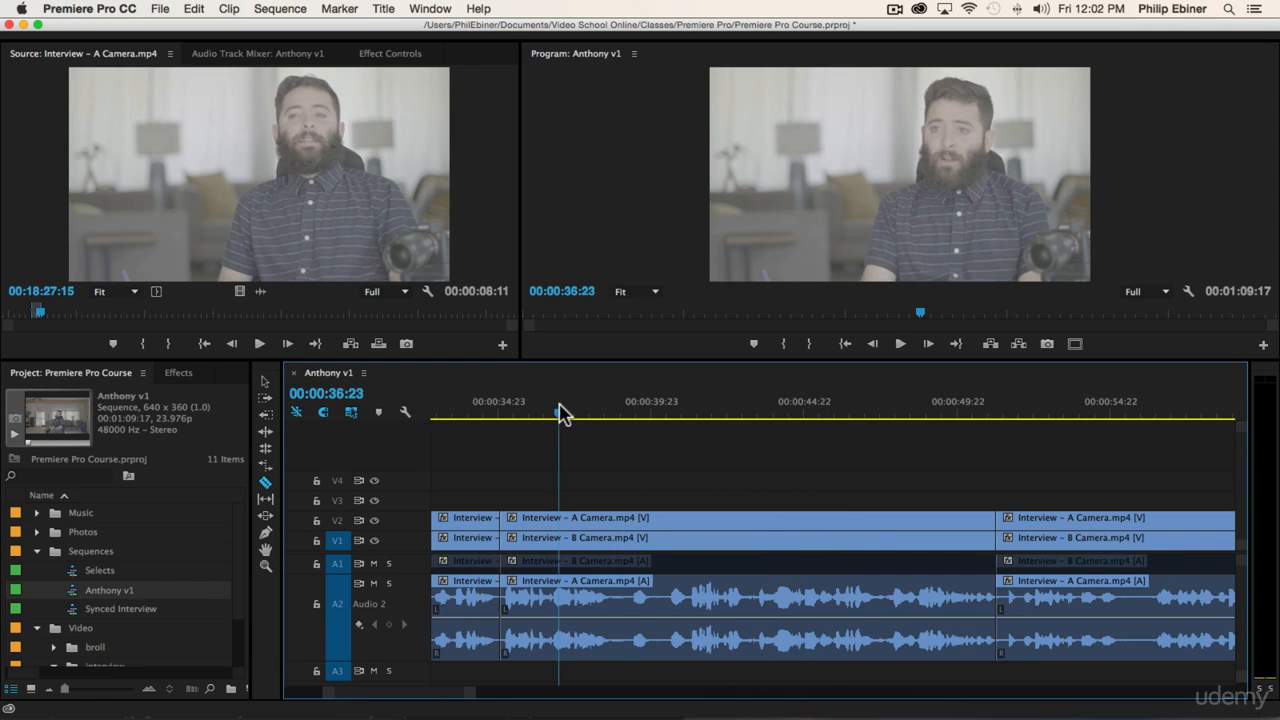
{"action": "key", "text": "space"}
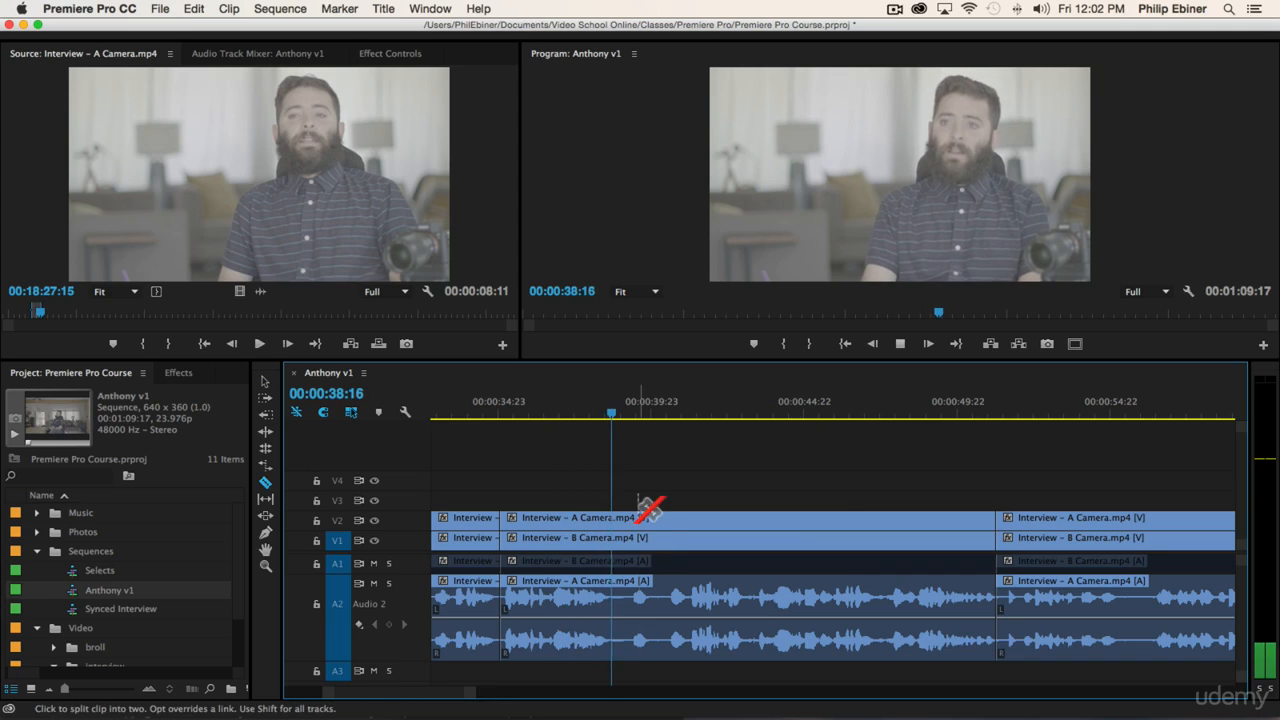
{"action": "key", "text": "space"}
{"action": "left_click", "coordinate": [622, 526], "text": "shift"}
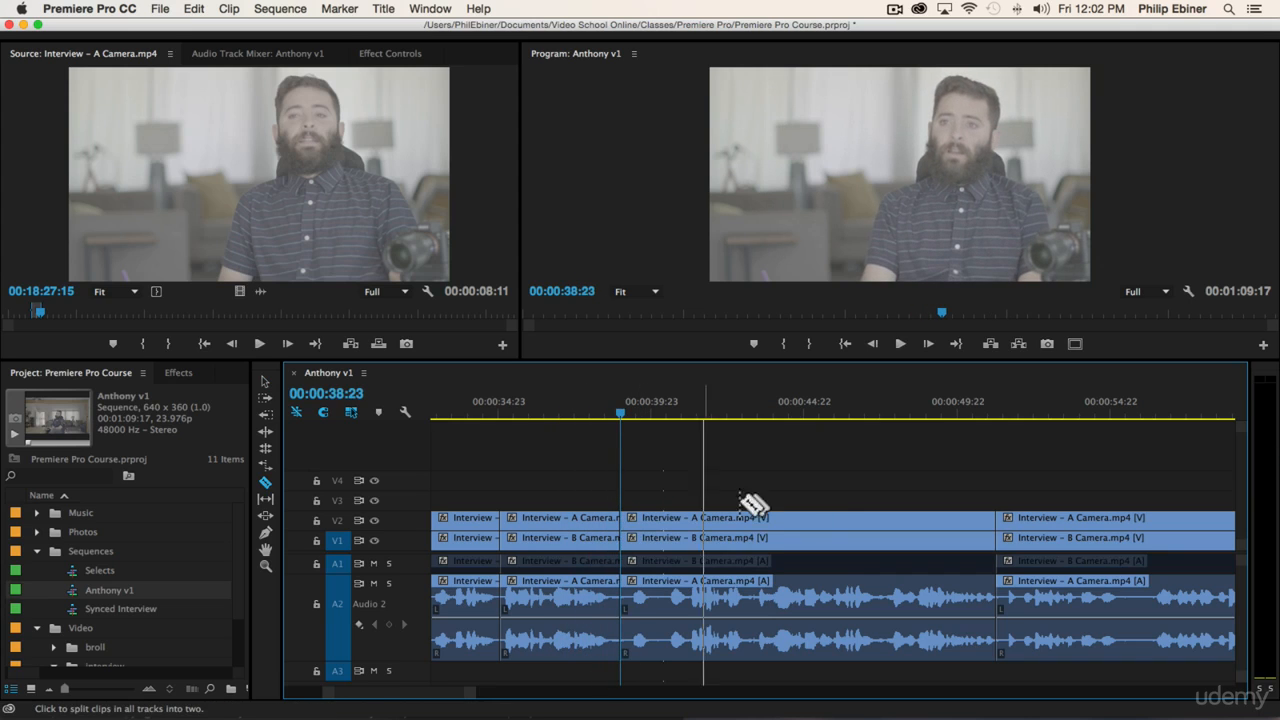
Step: Find the start of the next phrase and split all tracks at 00:00:41:05
{"action": "left_click", "coordinate": [760, 416]}
{"action": "key", "text": "space"}
{"action": "left_click_drag", "start_coordinate": [740, 420], "coordinate": [692, 418]}
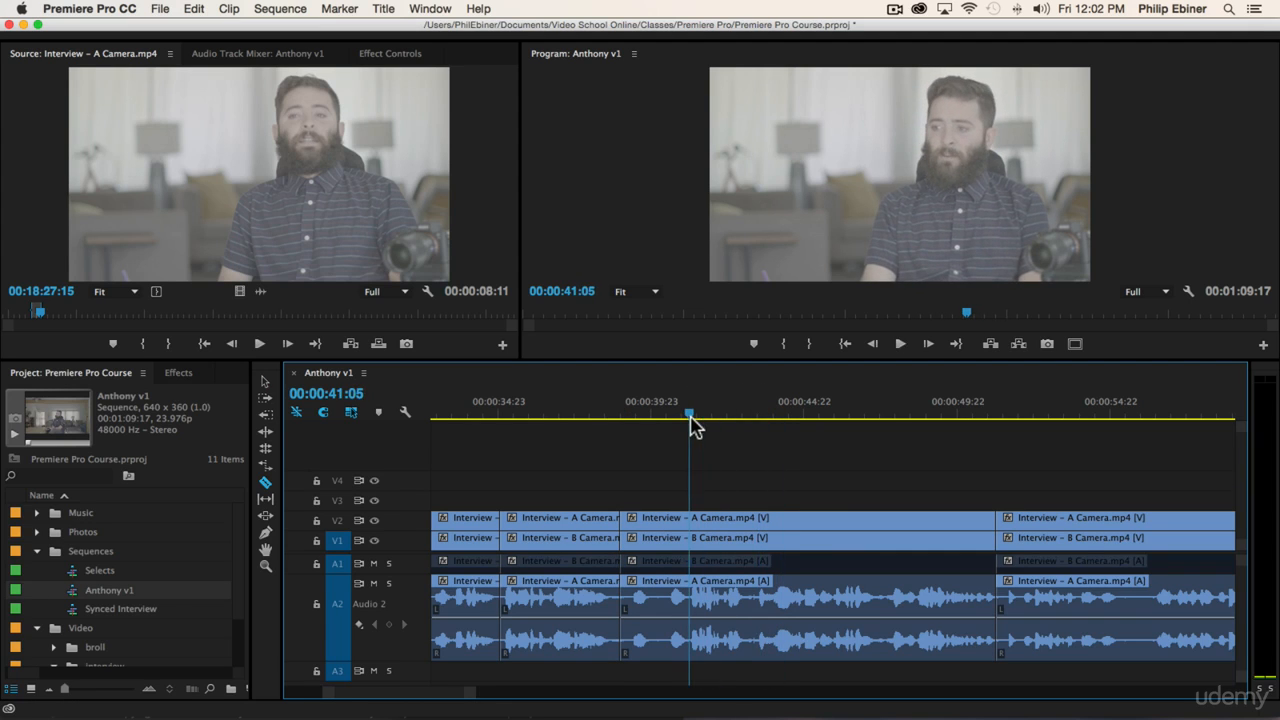
{"action": "left_click", "coordinate": [692, 527], "text": "shift"}
{"action": "key", "text": "v"}
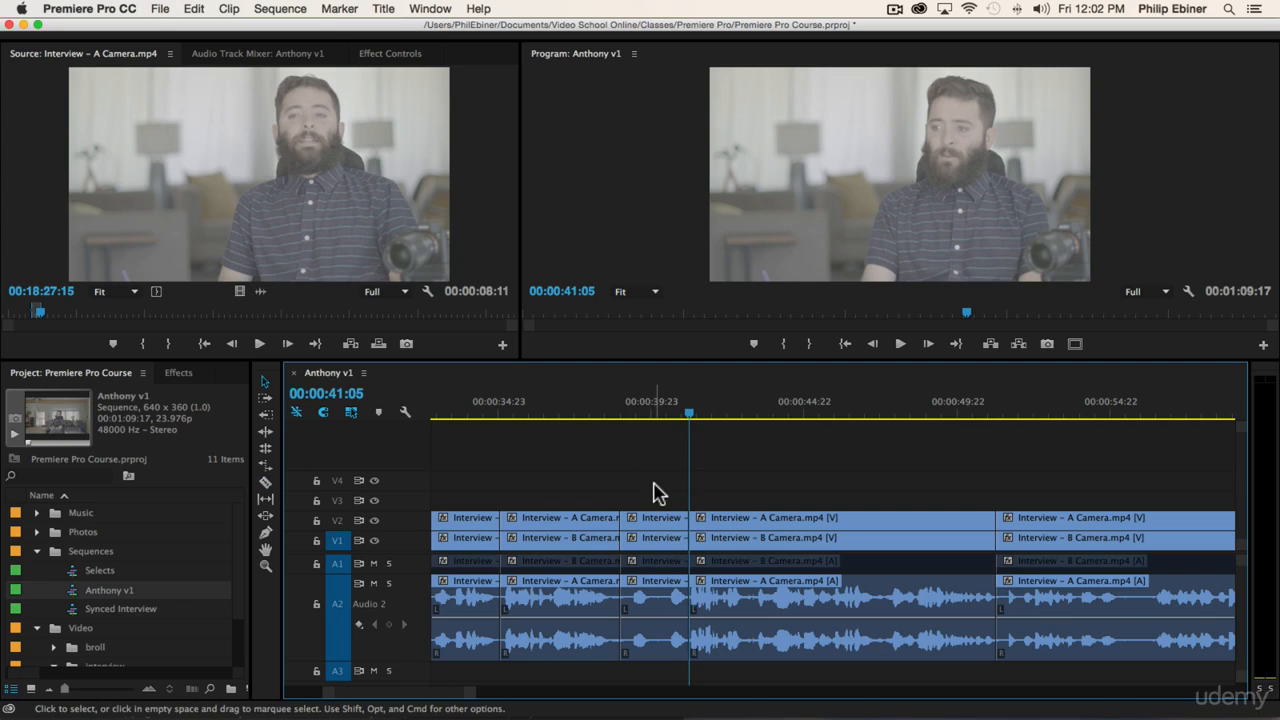
Step: Try deleting the section between 00:00:38:23 and 00:00:41:05 and closing its gap, and undo both deletions
{"action": "left_click_drag", "start_coordinate": [663, 484], "coordinate": [662, 647]}
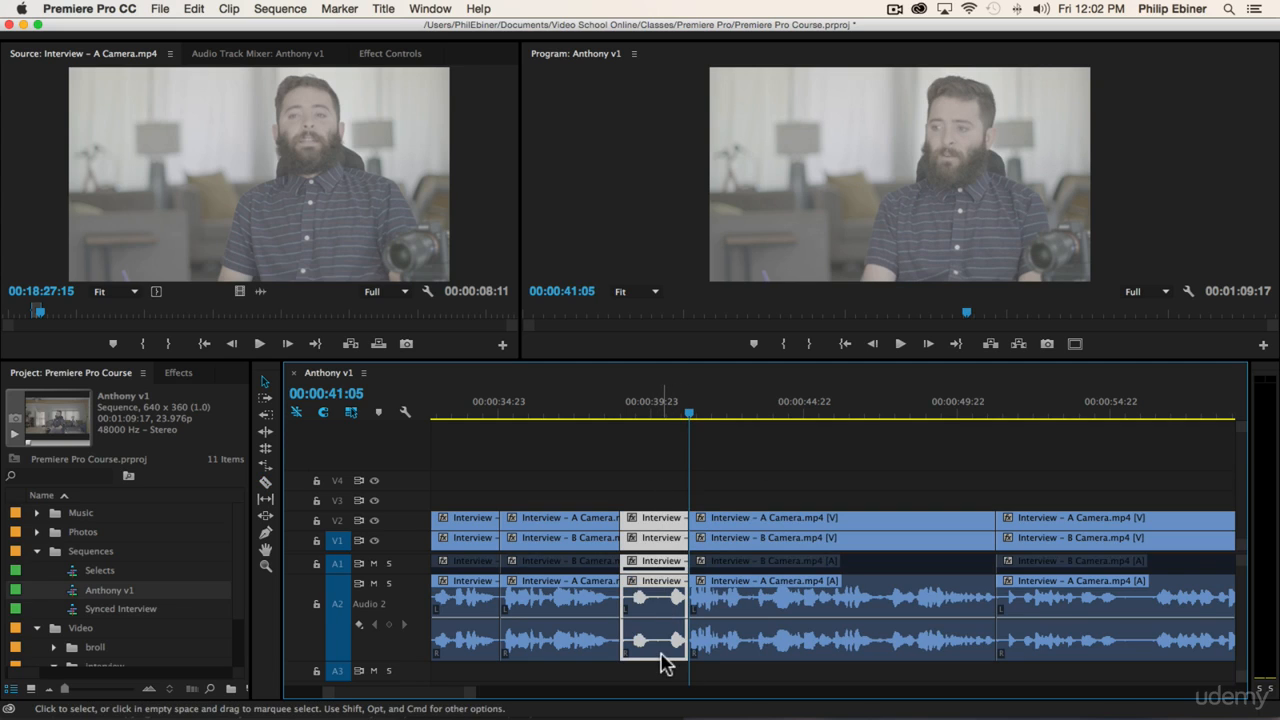
{"action": "key", "text": "Delete"}
{"action": "left_click", "coordinate": [656, 596]}
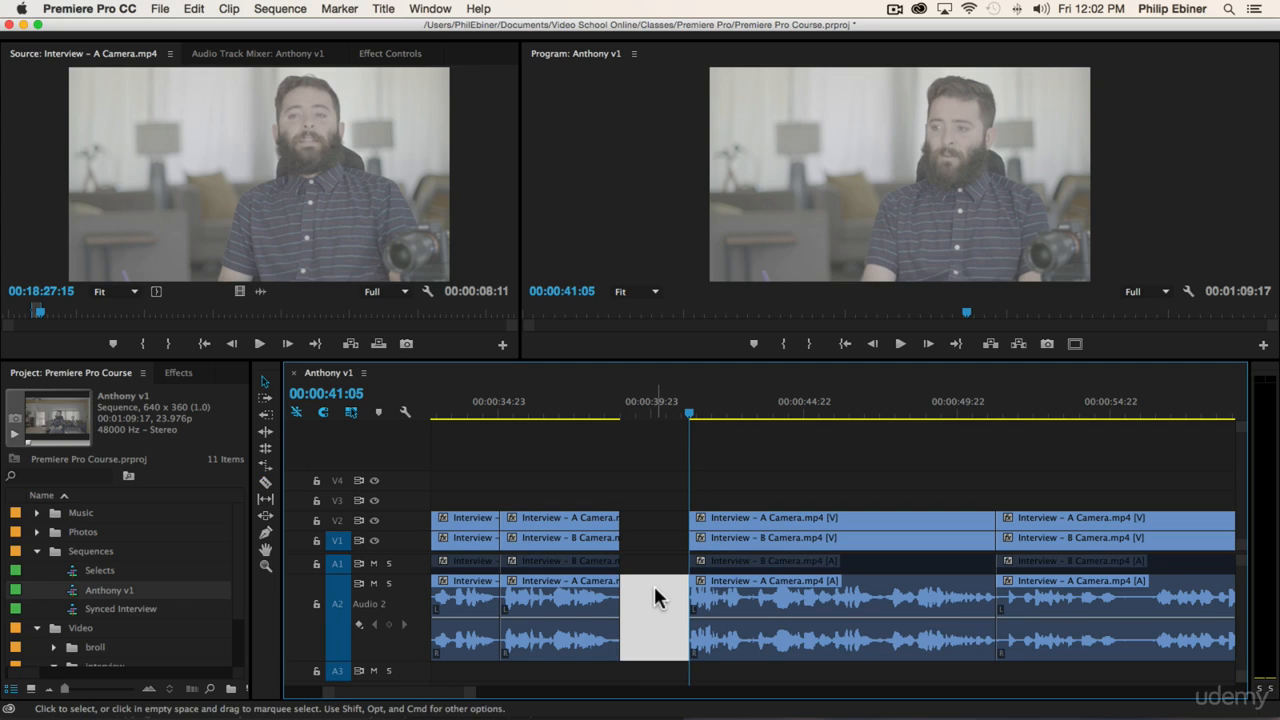
{"action": "key", "text": "Delete"}
{"action": "key", "text": "super+z"}
{"action": "key", "text": "super+z"}
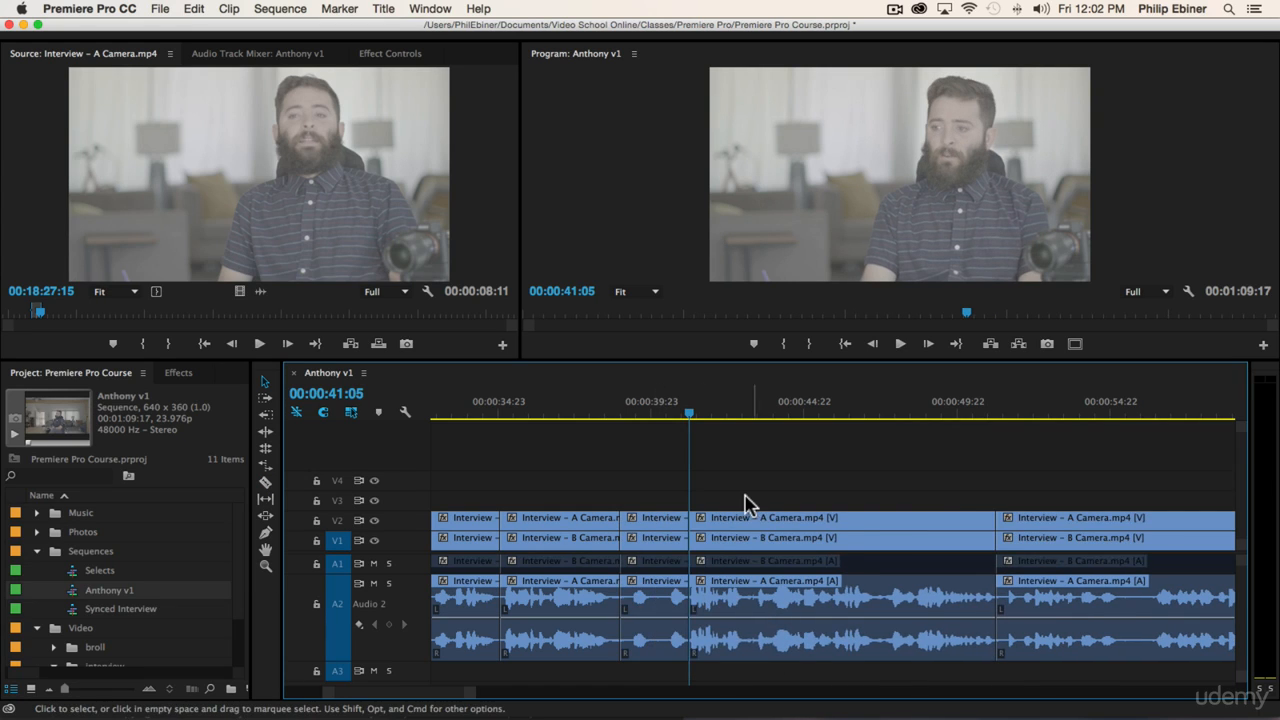
Step: Select every clip from 00:00:41:05 onward on all tracks with the Track Select Forward tool
{"action": "key", "text": "a"}
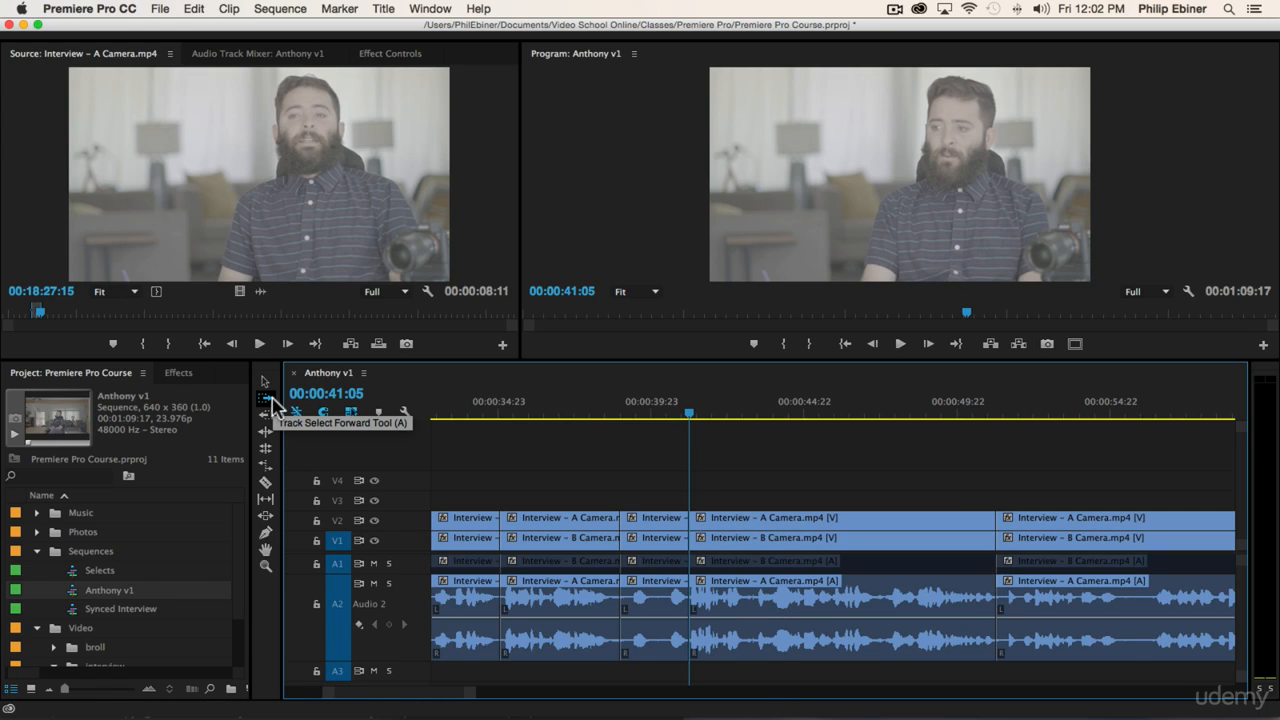
{"action": "left_click", "coordinate": [704, 548]}
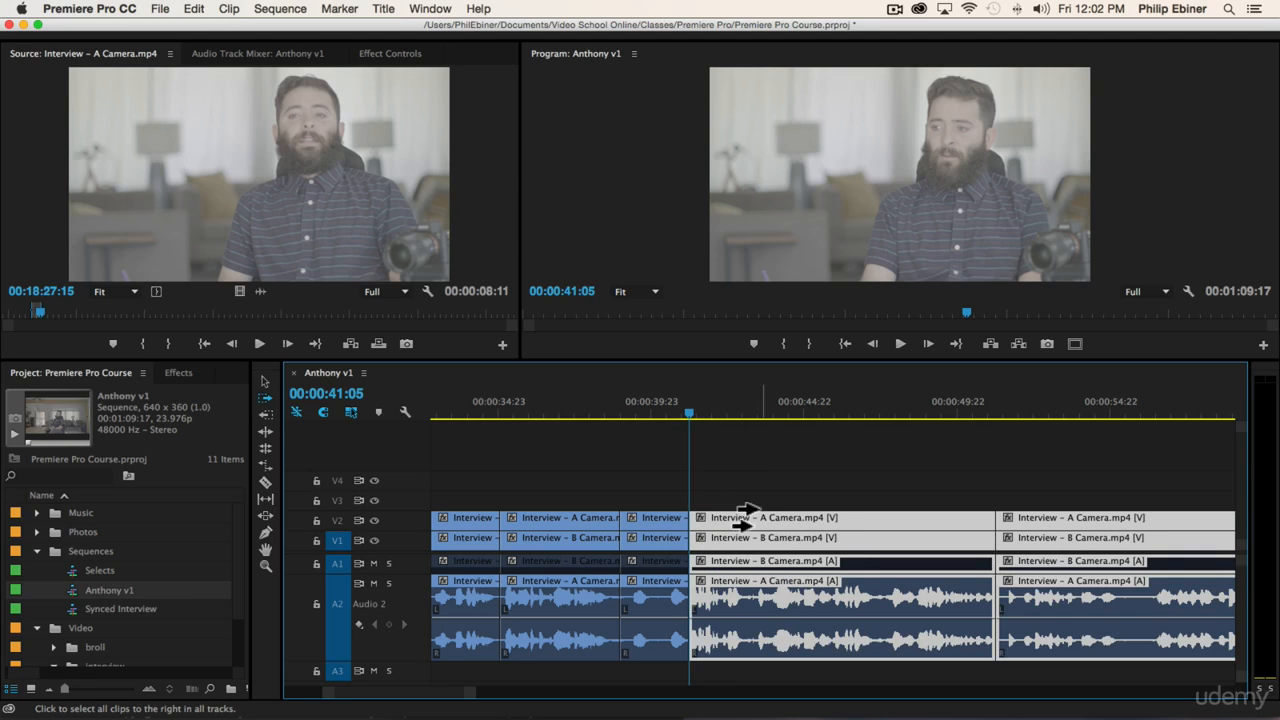
{"action": "key", "text": "minus"}
{"action": "key", "text": "minus"}
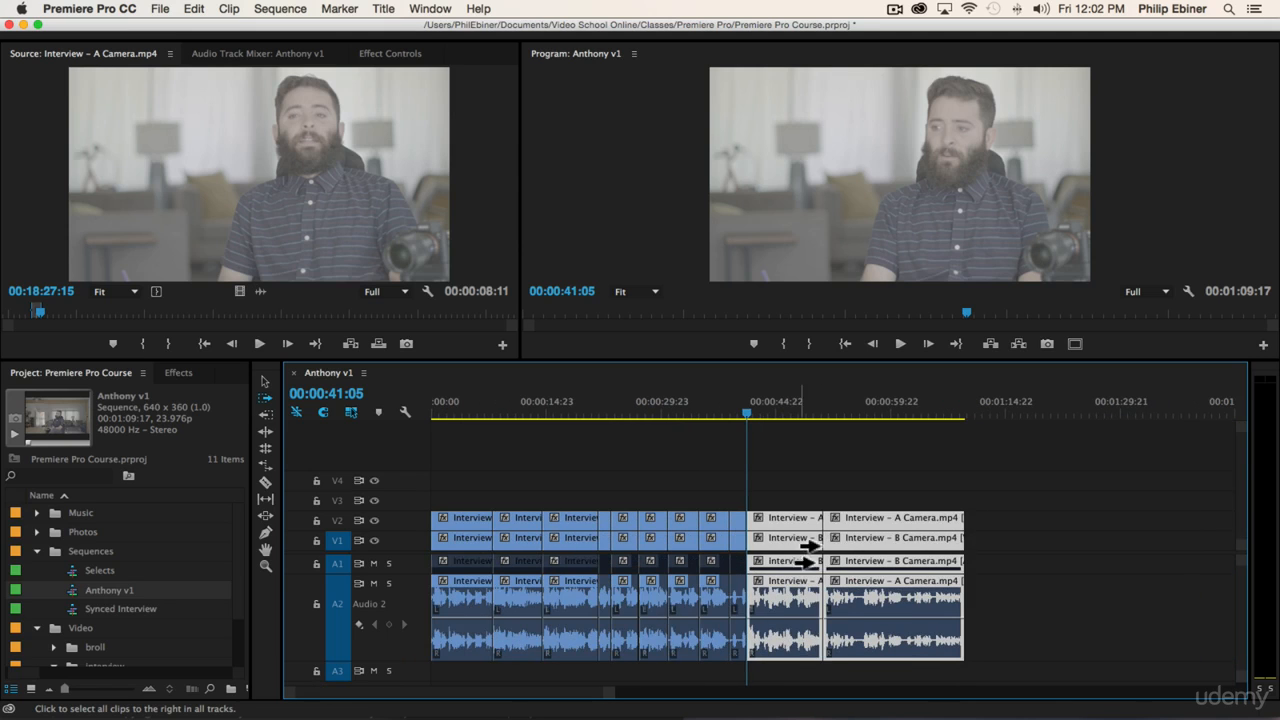
{"action": "left_click", "coordinate": [845, 505]}
{"action": "left_click", "coordinate": [530, 505]}
{"action": "left_click", "coordinate": [762, 500]}
{"action": "left_click", "coordinate": [1050, 492]}
{"action": "left_click", "coordinate": [760, 512]}
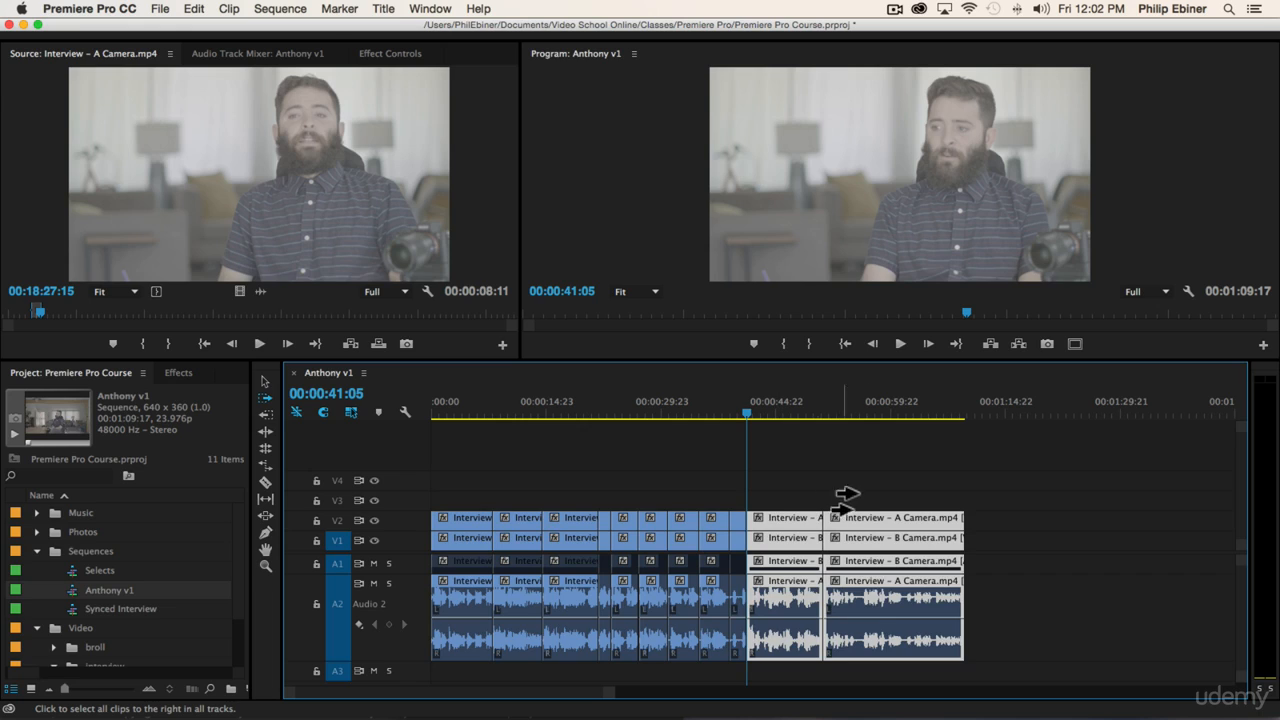
Step: Try Track Select Forward in single-track mode, selecting only the V2 clips with their audio, and only the V1 clips
{"action": "left_click", "coordinate": [872, 488]}
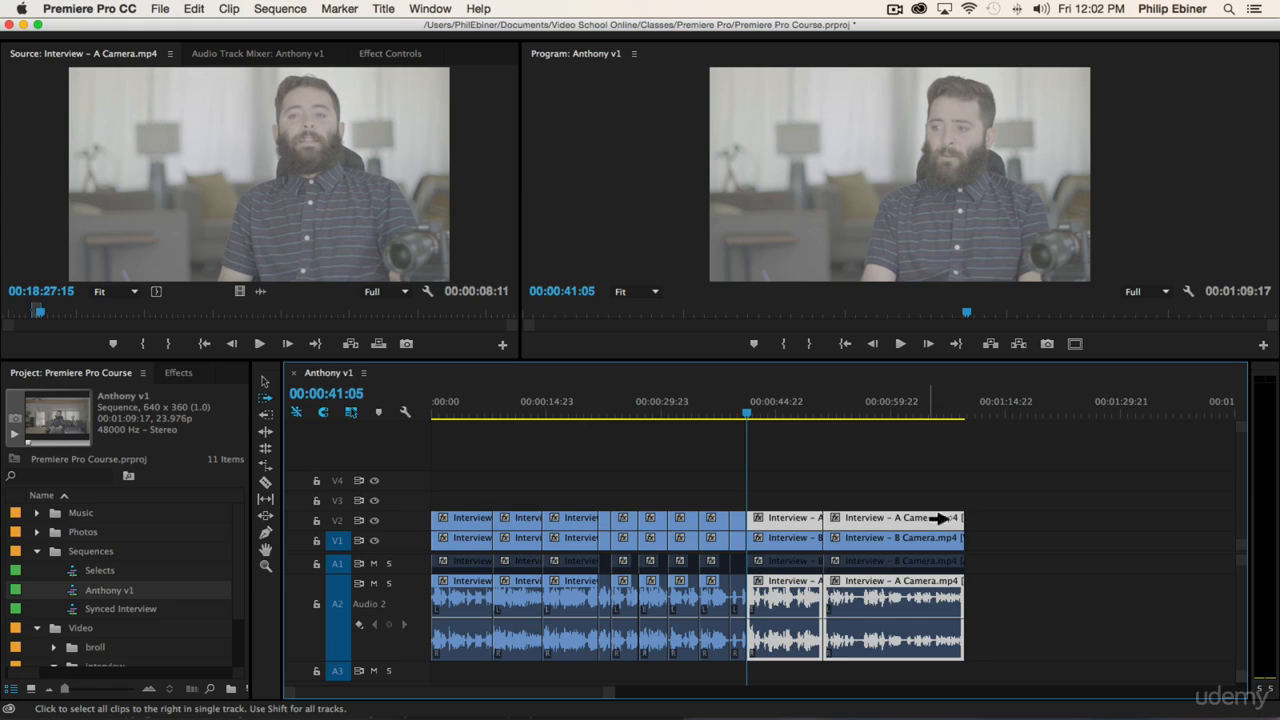
{"action": "scroll", "coordinate": [837, 605], "scroll_direction": "down", "scroll_amount": 1}
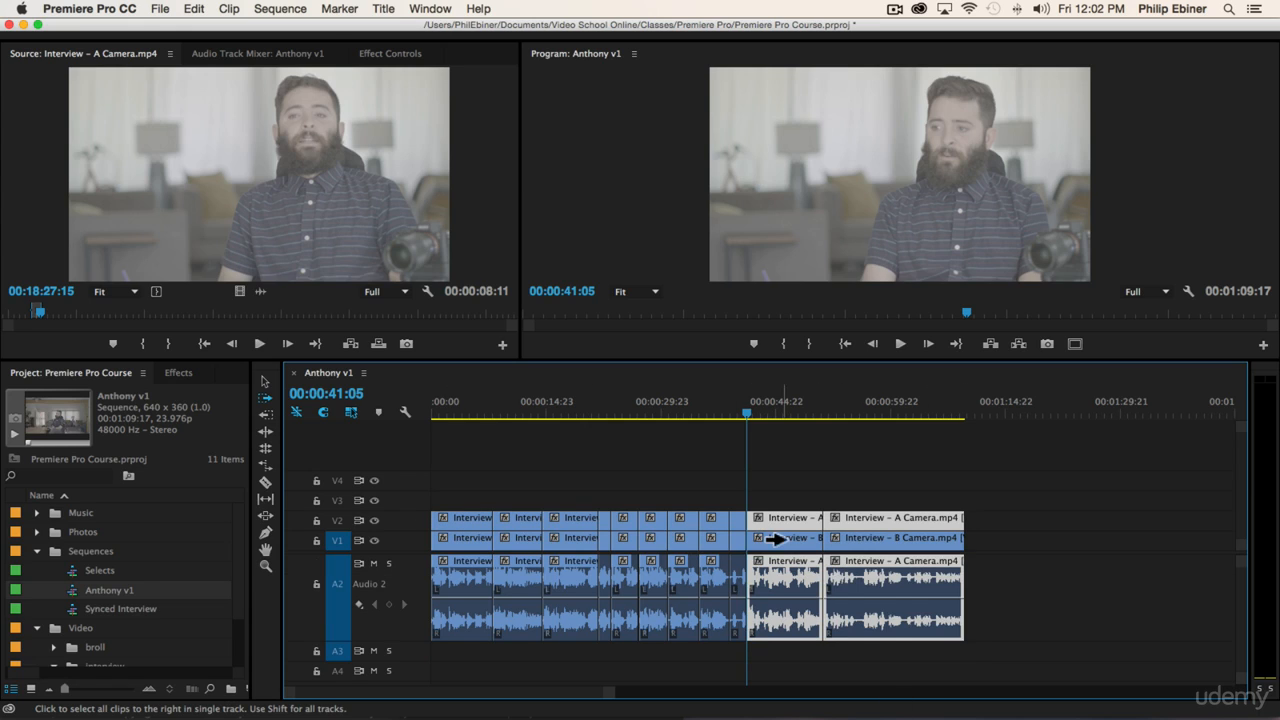
{"action": "left_click", "coordinate": [783, 540]}
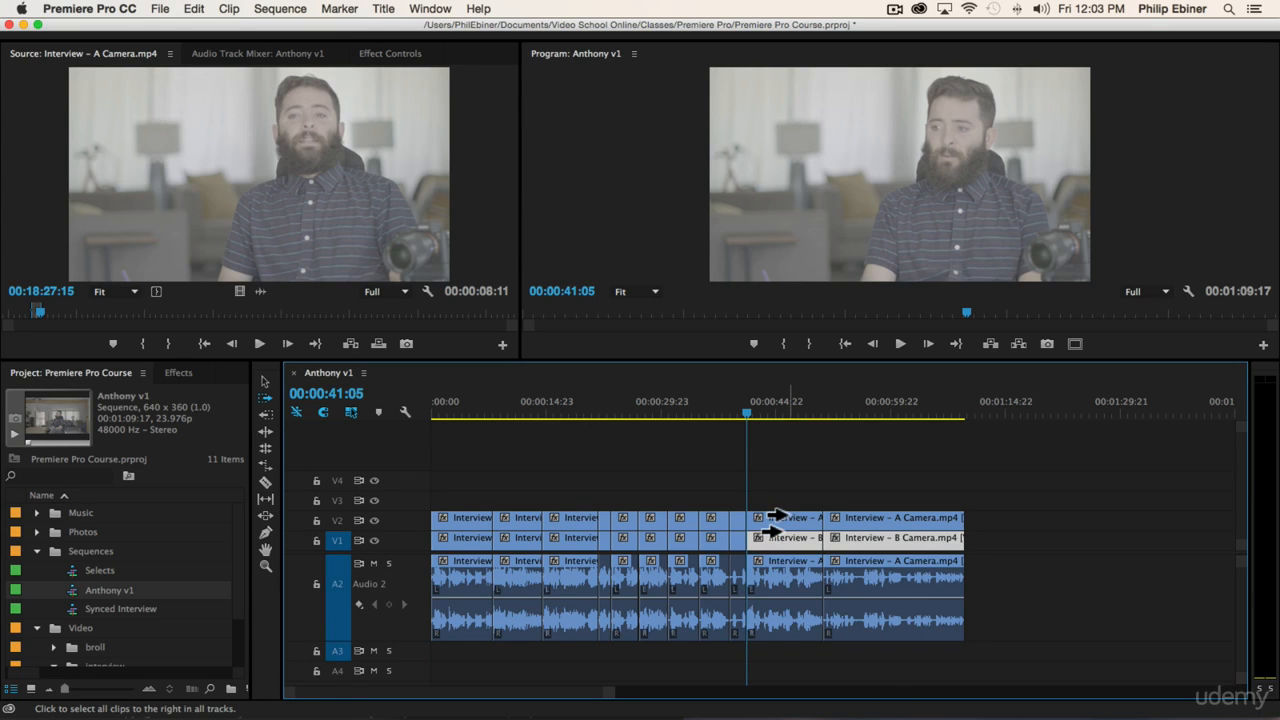
Step: Select all clips from 00:00:41:05 onward on every track and move them back to 00:00:38:23, overwriting the unwanted section
{"action": "key", "text": "equal"}
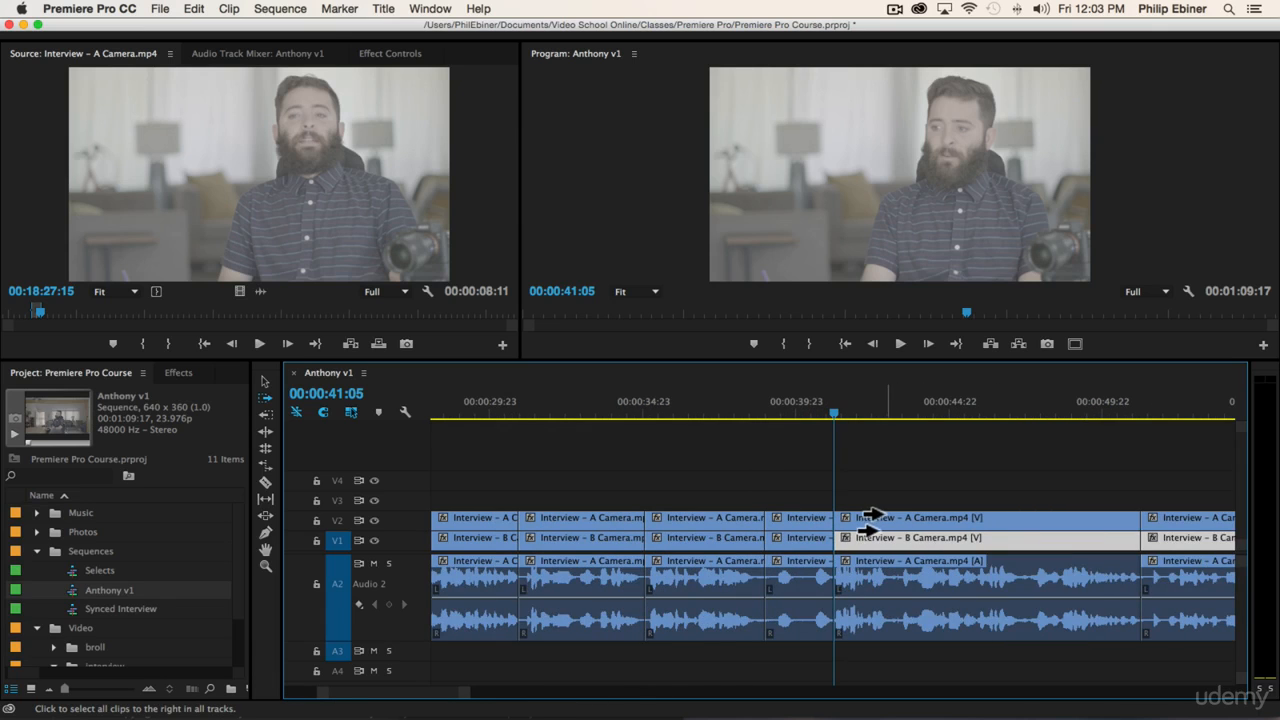
{"action": "left_click", "coordinate": [878, 521]}
{"action": "left_click_drag", "start_coordinate": [884, 521], "coordinate": [815, 520]}
Step: Replay the section leading up to the new transition at 00:00:38:23
{"action": "left_click", "coordinate": [689, 414]}
{"action": "key", "text": "space"}
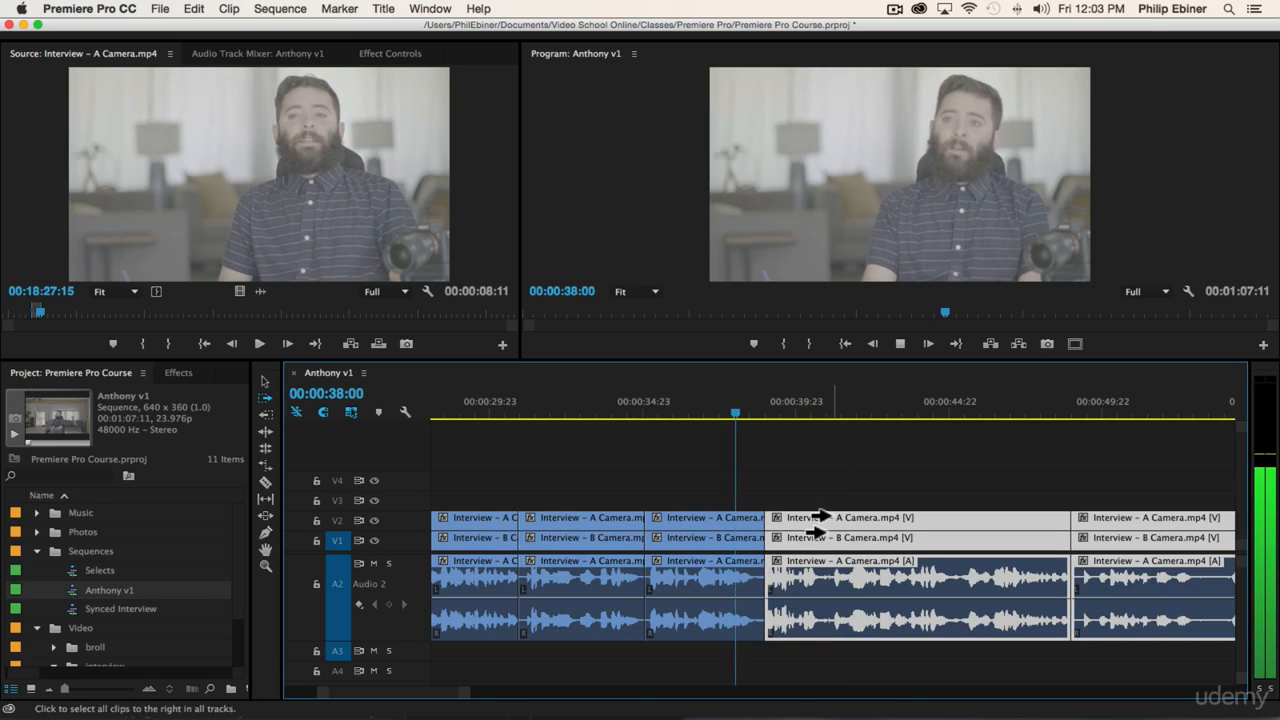
{"action": "key", "text": "space"}
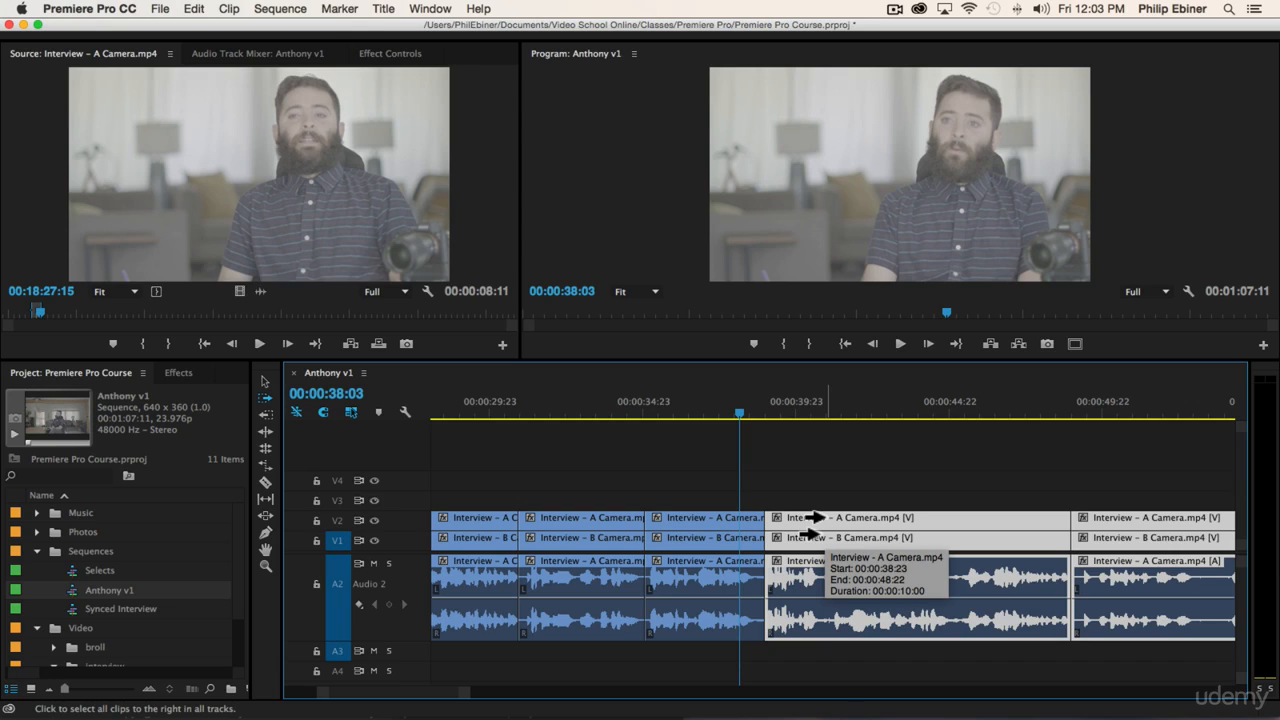
Step: Nudge the selected clips from 00:00:38:23 onward three frames earlier on all tracks, undoing any larger nudge beyond that
{"action": "scroll", "coordinate": [815, 518], "scroll_direction": "right", "scroll_amount": 2}
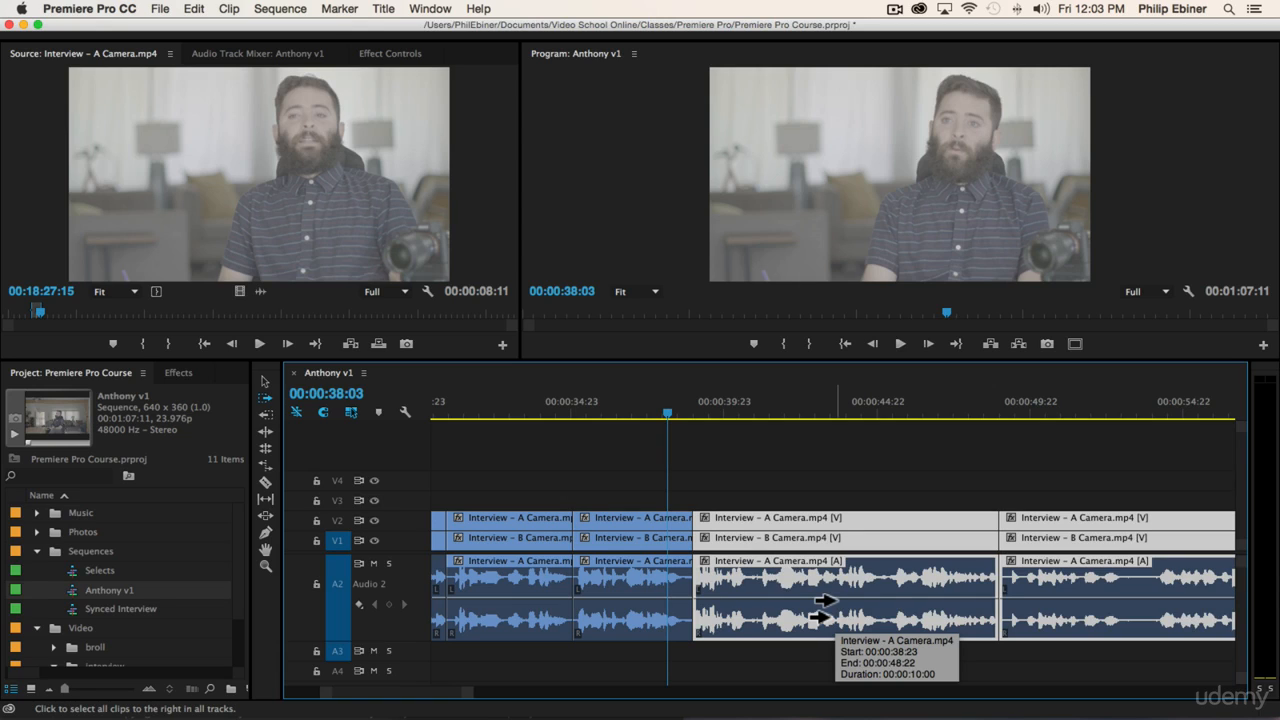
{"action": "key", "text": "super+Left"}
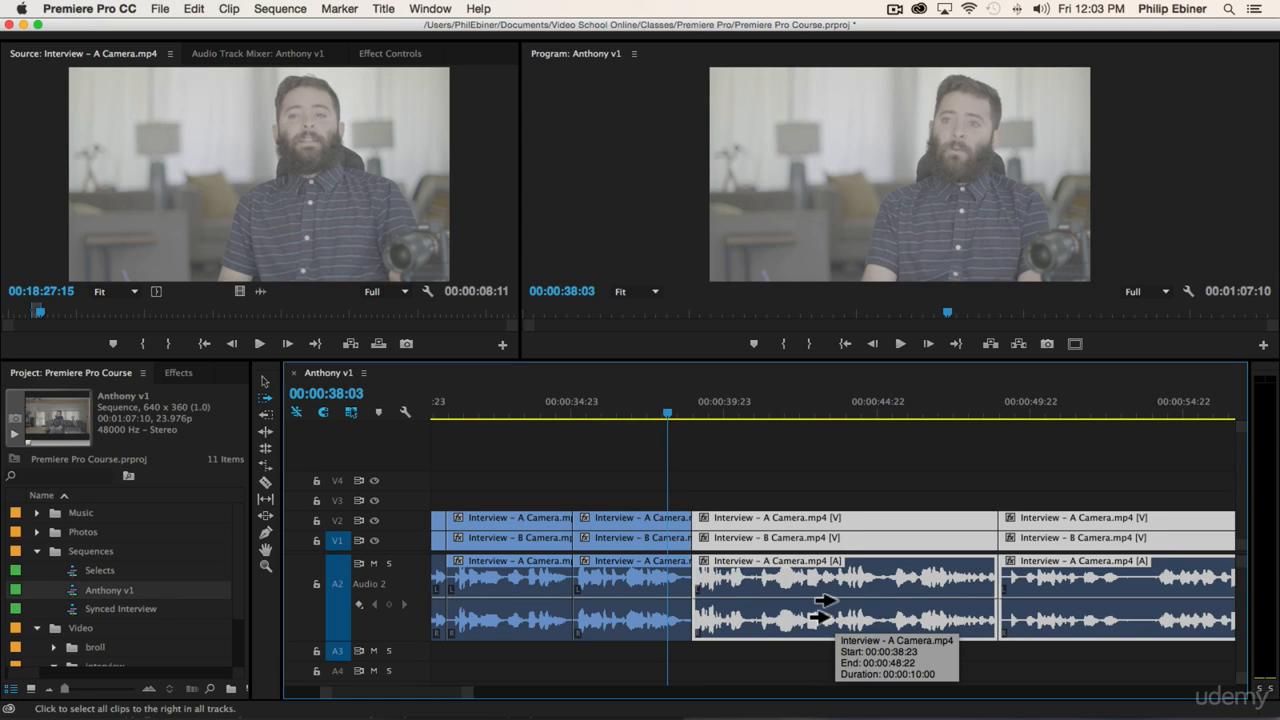
{"action": "key", "text": "super+Left"}
{"action": "key", "text": "super+Left"}
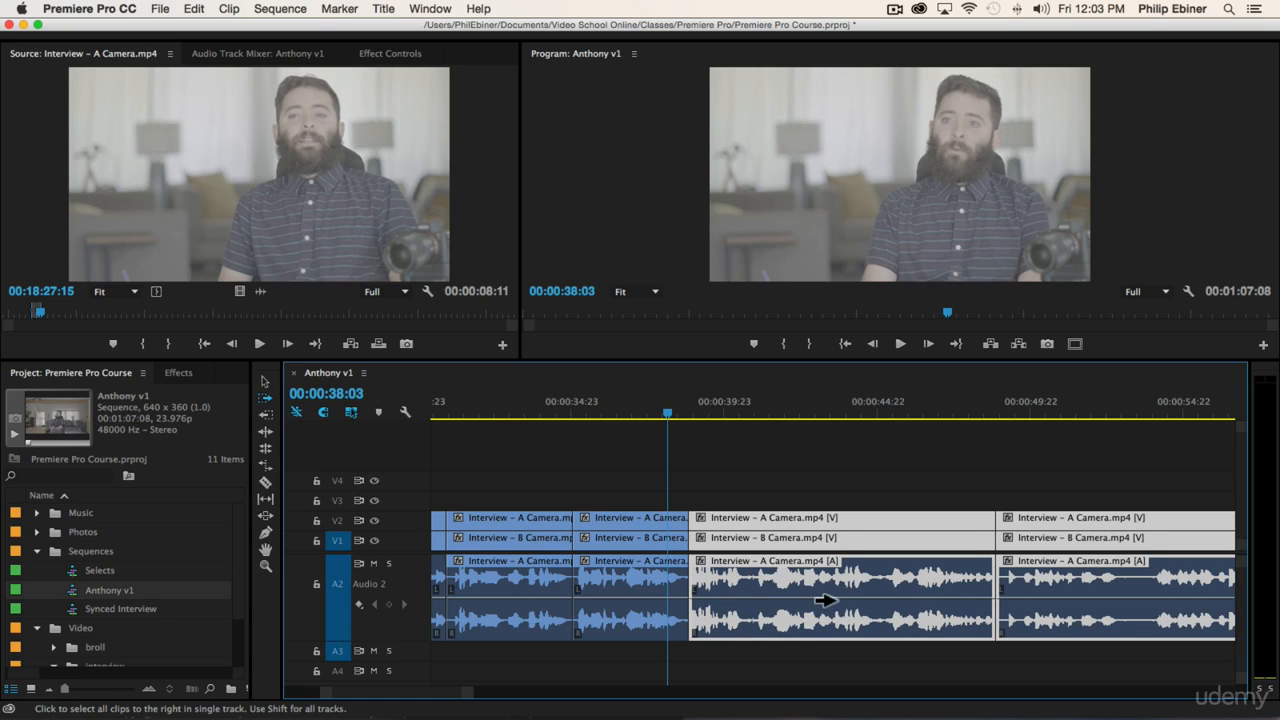
{"action": "key", "text": "shift+super+Left"}
{"action": "key", "text": "super+z"}
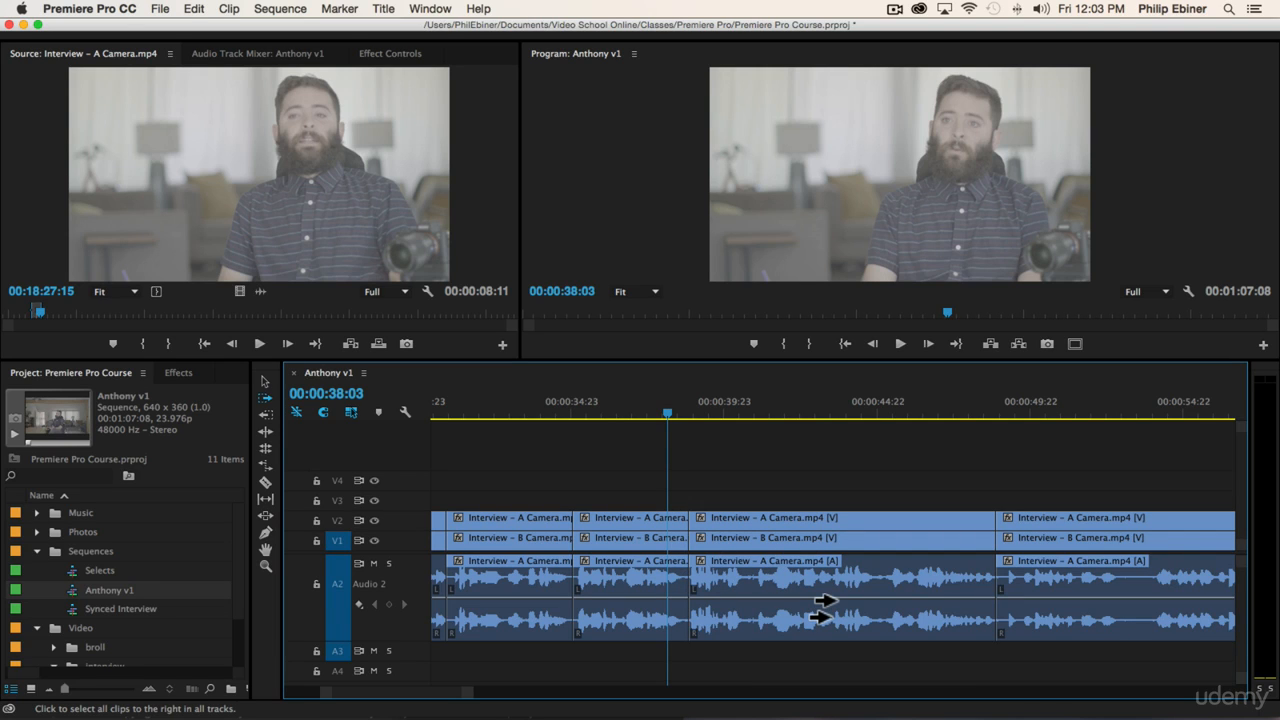
Step: Try nudging only the V2 clip that starts near 00:00:38:20, with its audio, a few frames earlier and then later
{"action": "key", "text": "space"}
{"action": "key", "text": "space"}
{"action": "key", "text": "v"}
{"action": "left_click", "coordinate": [786, 511]}
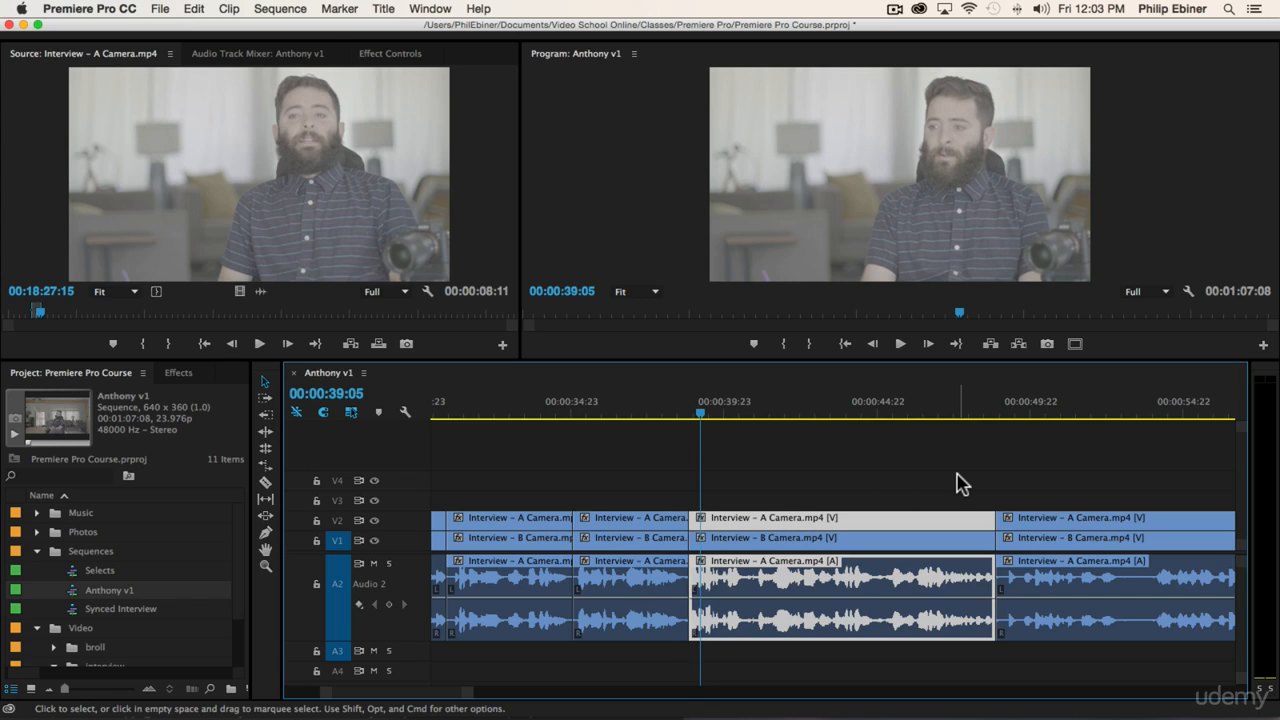
{"action": "key", "text": "super+Left"}
{"action": "key", "text": "super+Left"}
{"action": "key", "text": "super+Left"}
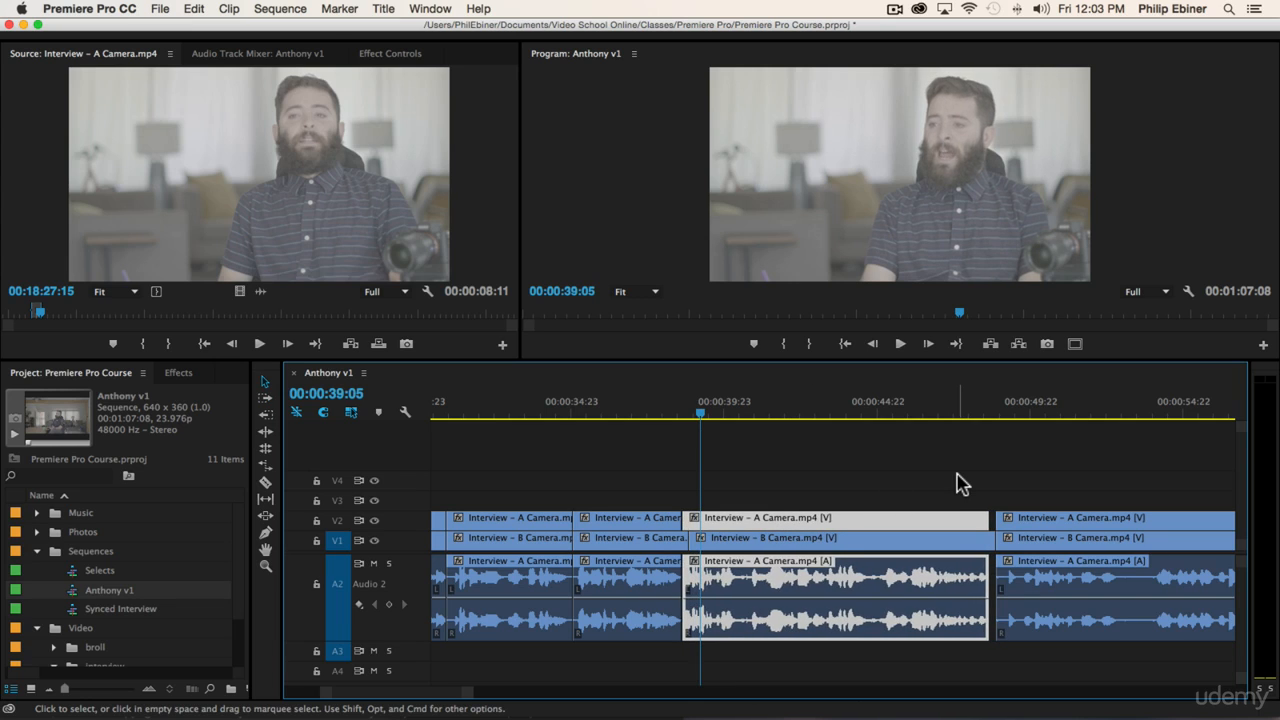
{"action": "key", "text": "super+Right"}
{"action": "key", "text": "super+Right"}
{"action": "key", "text": "super+Right"}
{"action": "key", "text": "super+Right"}
{"action": "key", "text": "super+Right"}
{"action": "key", "text": "super+Right"}
{"action": "key", "text": "super+Right"}
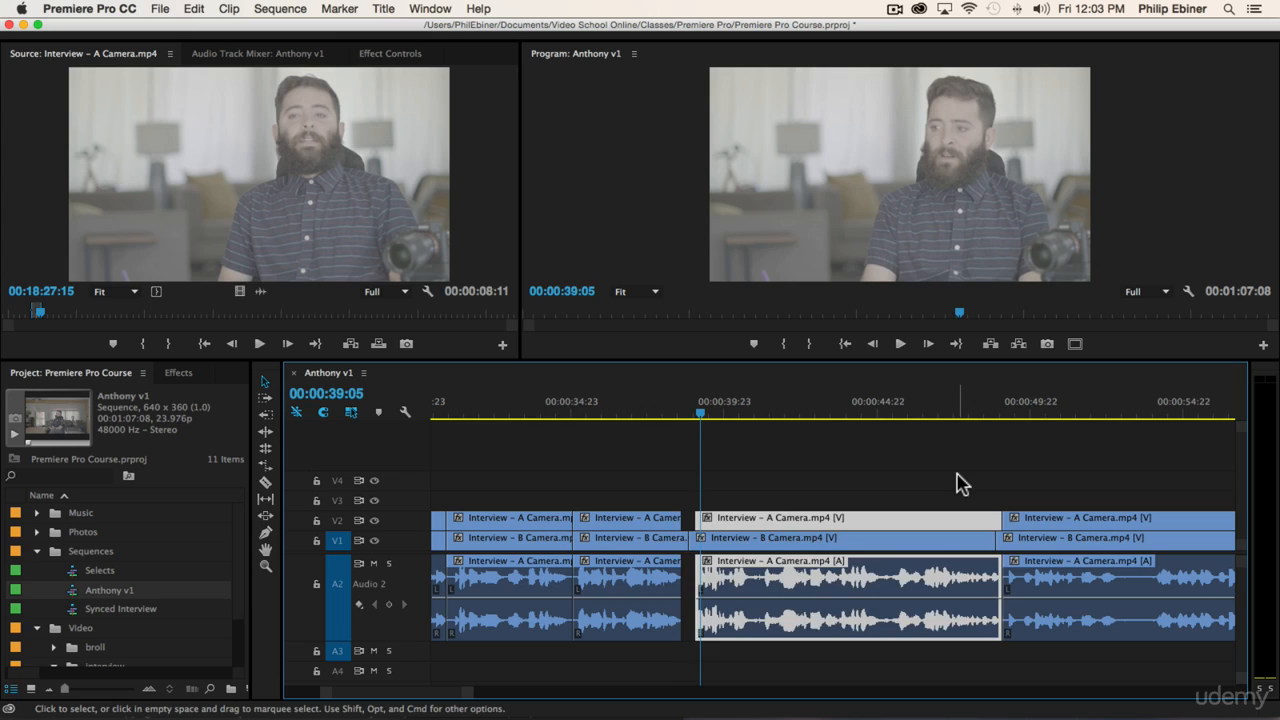
Step: Undo all single-clip nudges so the V2 clip and its audio line up with the V1 clip again
{"action": "key", "text": "super+z"}
{"action": "key", "text": "super+z"}
{"action": "key", "text": "super+z"}
{"action": "key", "text": "super+z"}
{"action": "key", "text": "super+z"}
{"action": "key", "text": "super+z"}
{"action": "key", "text": "super+z"}
{"action": "key", "text": "super+z"}
{"action": "key", "text": "super+z"}
{"action": "key", "text": "super+z"}
{"action": "key", "text": "super+z"}
{"action": "key", "text": "super+z"}
{"action": "key", "text": "super+z"}
{"action": "key", "text": "super+z"}
{"action": "key", "text": "super+z"}
{"action": "key", "text": "super+z"}
{"action": "key", "text": "super+z"}
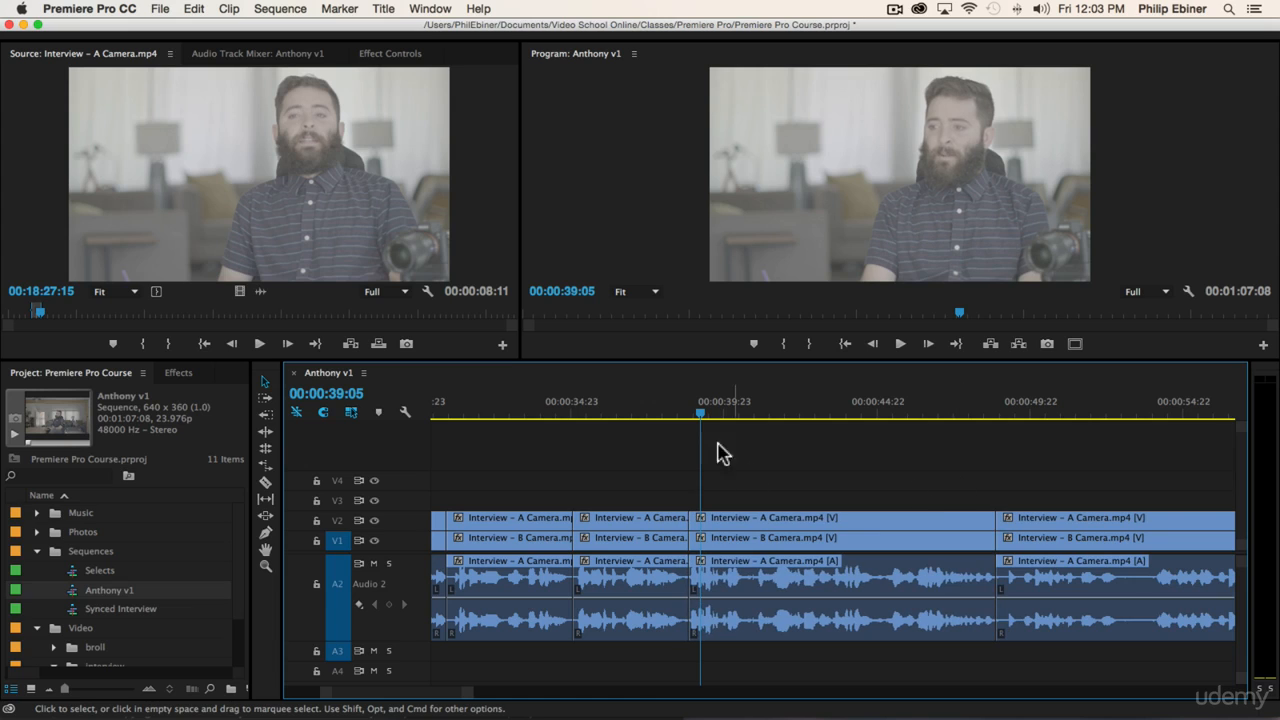
Step: Play the sequence from just before the cut near 00:00:38:20 through to about 00:00:56:00
{"action": "left_click", "coordinate": [645, 410]}
{"action": "key", "text": "space"}
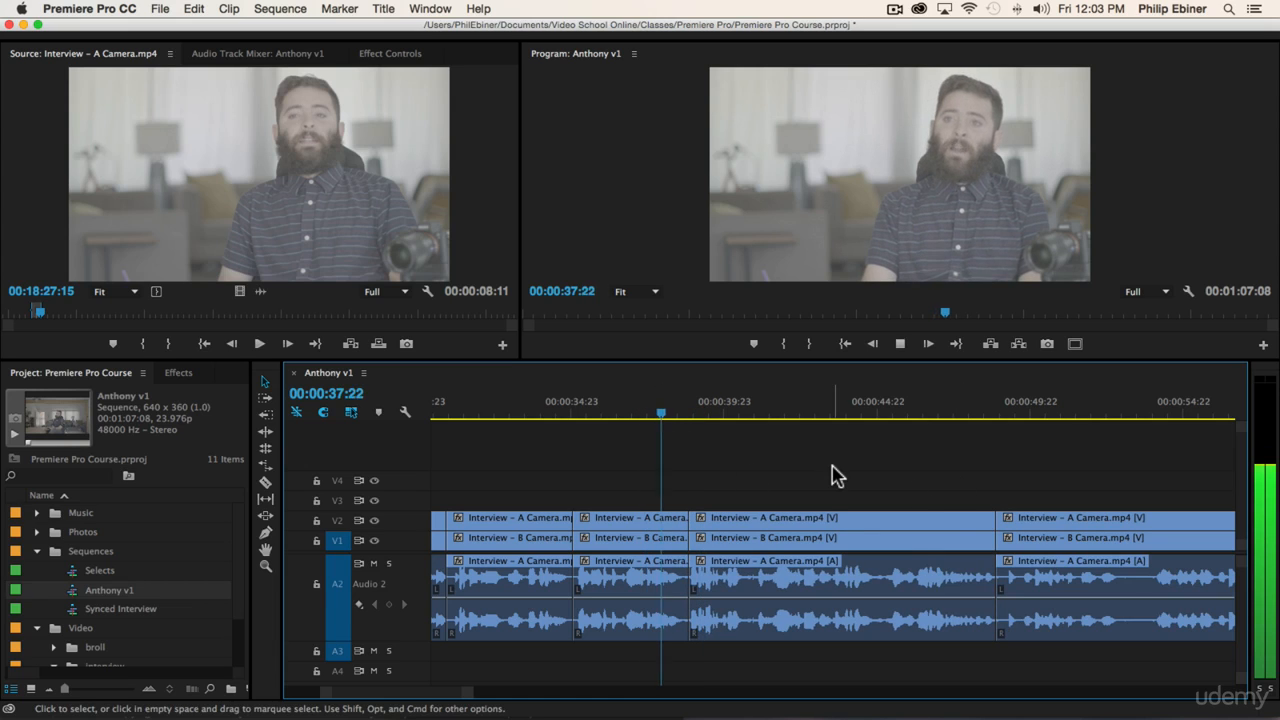
{"action": "scroll", "coordinate": [838, 475], "scroll_direction": "down", "scroll_amount": 5}
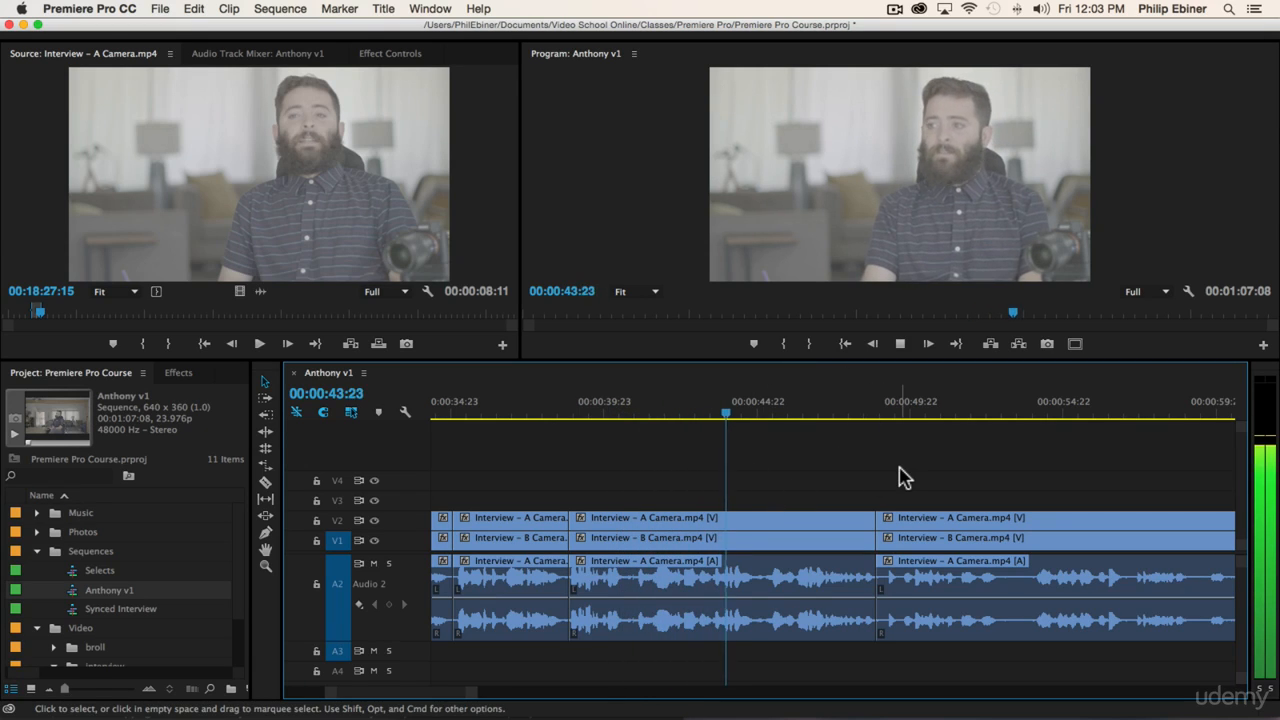
{"action": "scroll", "coordinate": [918, 505], "scroll_direction": "down", "scroll_amount": 4}
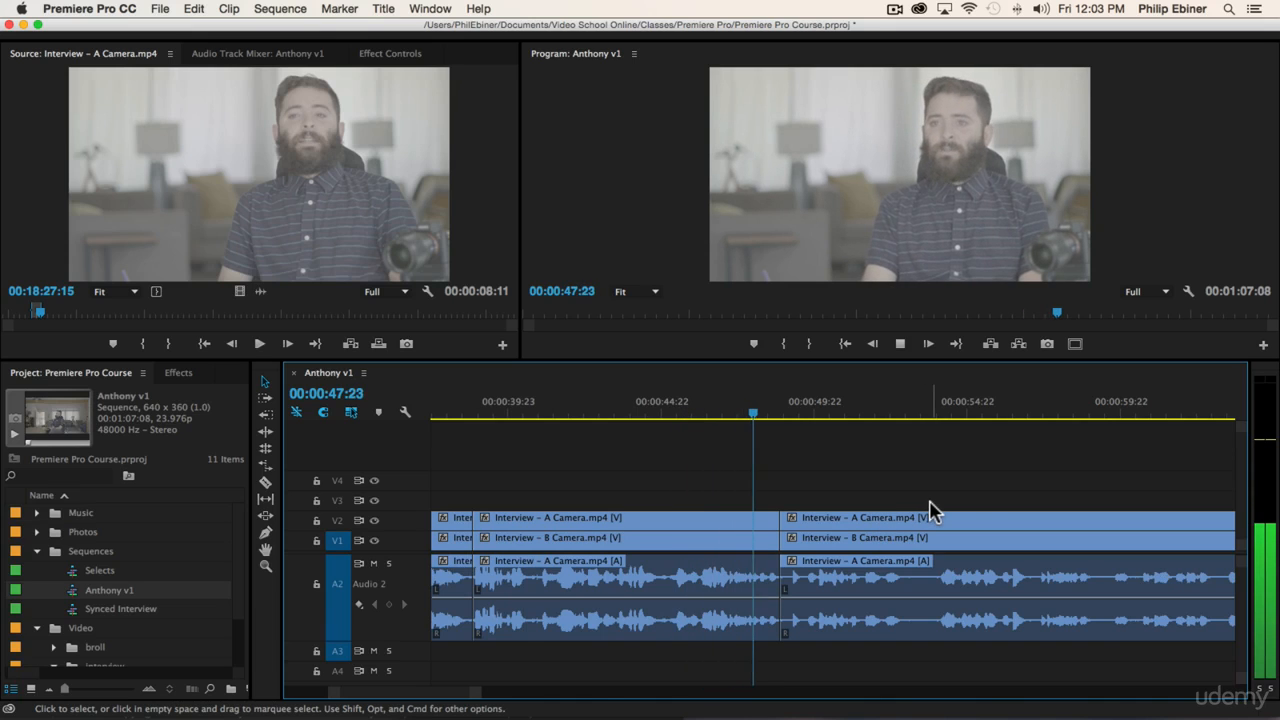
{"action": "scroll", "coordinate": [960, 500], "scroll_direction": "down", "scroll_amount": 5}
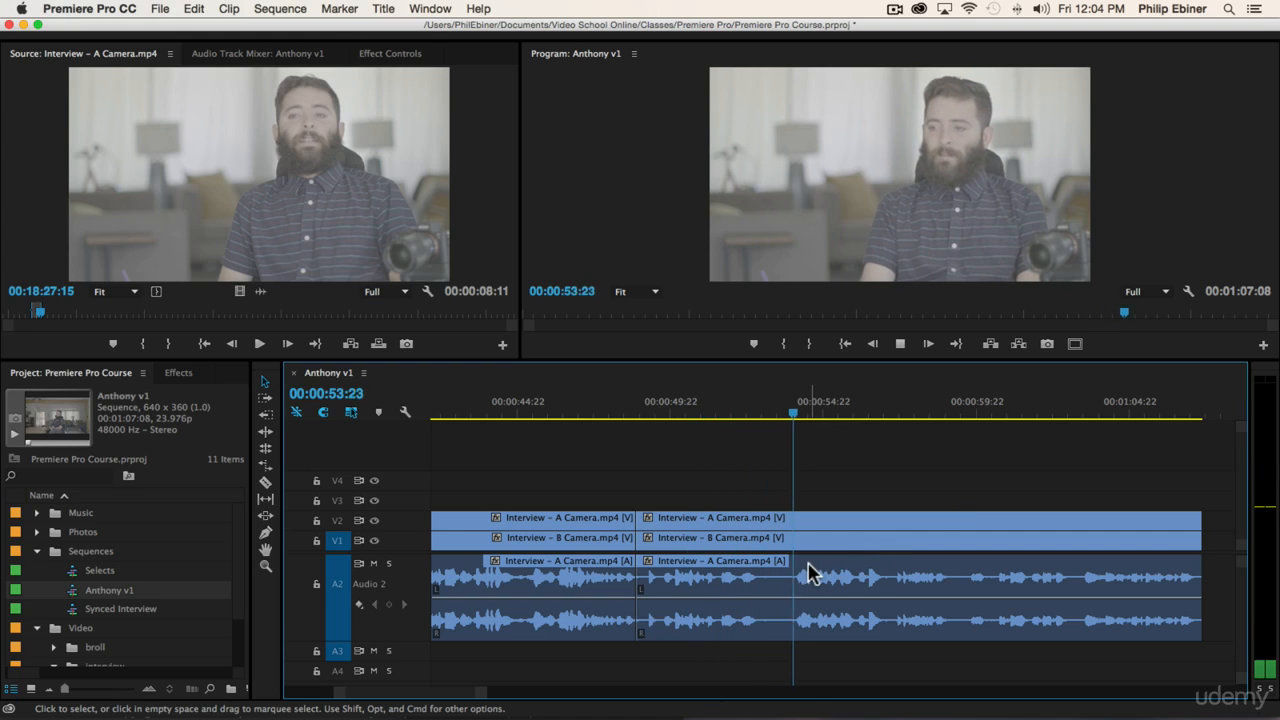
{"action": "key", "text": "space"}
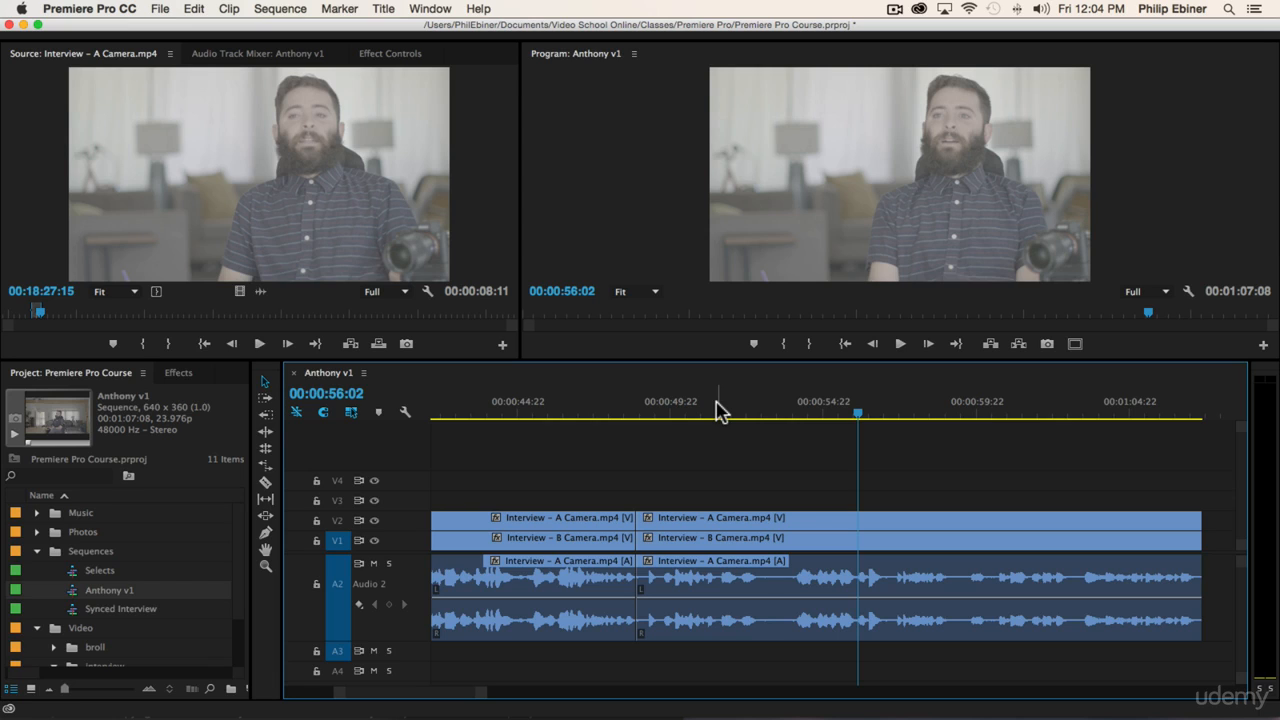
Step: Cut all tracks at 00:00:51:13 and about 00:00:53:22, then move everything after the second cut back to 00:00:51:13, overwriting the pause
{"action": "left_click", "coordinate": [718, 410]}
{"action": "key", "text": "space"}
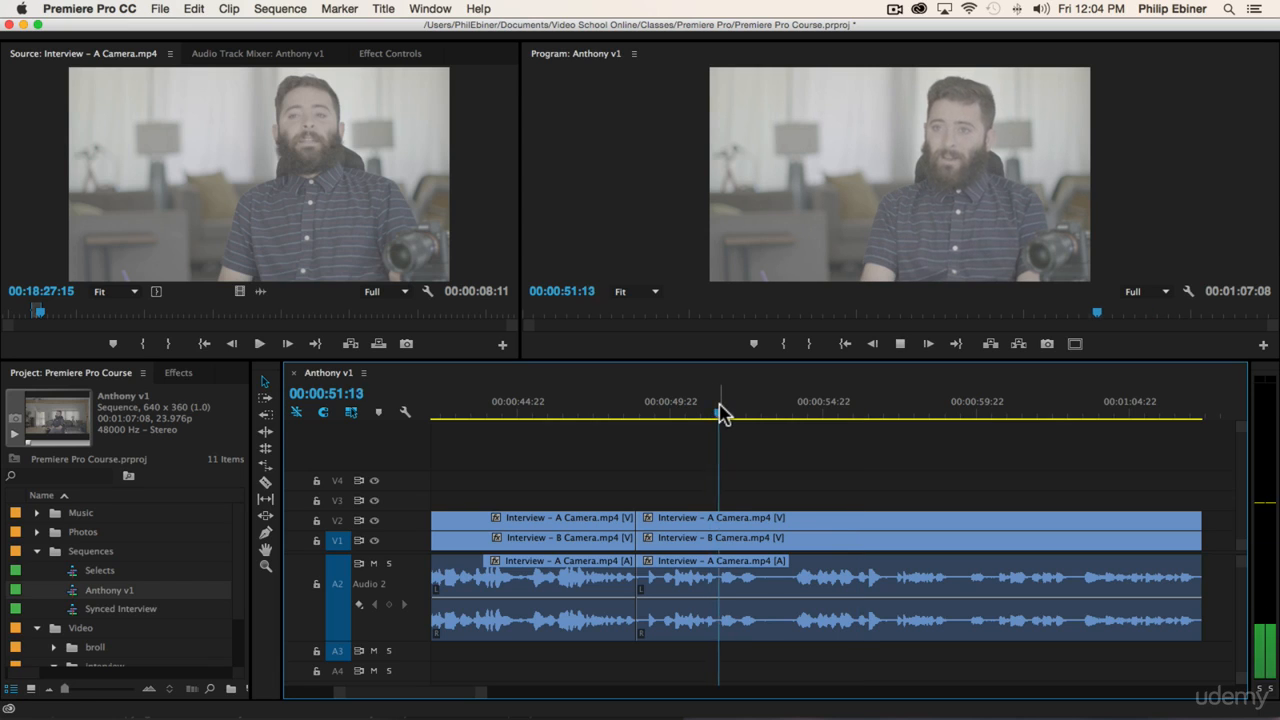
{"action": "left_click", "coordinate": [721, 413]}
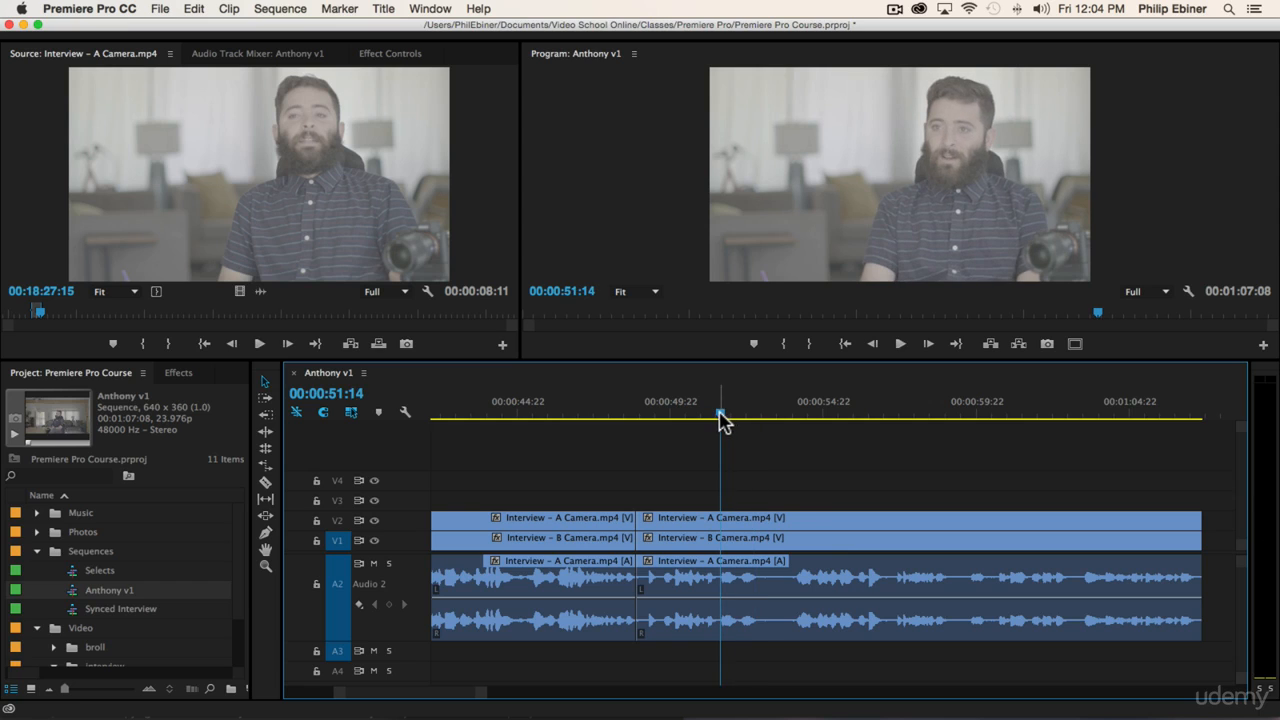
{"action": "key", "text": "c"}
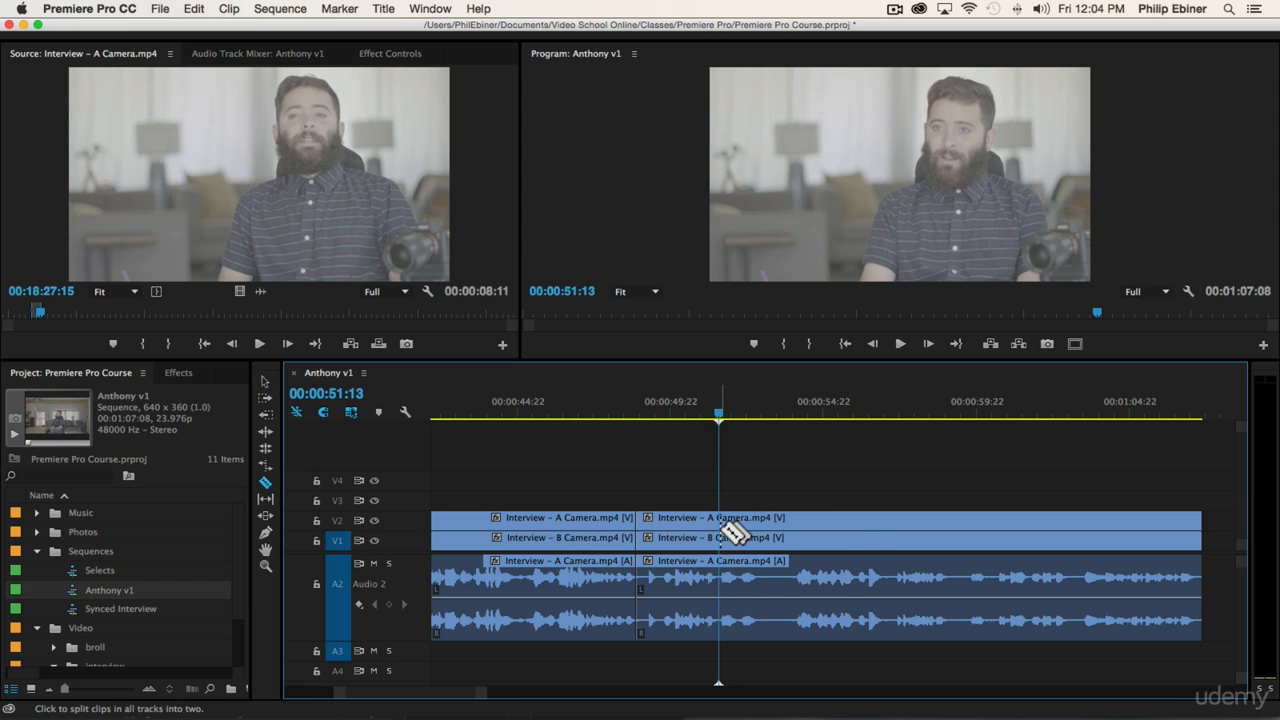
{"action": "left_click", "coordinate": [735, 530], "text": "shift"}
{"action": "left_click", "coordinate": [791, 528], "text": "shift"}
{"action": "key", "text": "a"}
{"action": "left_click_drag", "start_coordinate": [828, 528], "coordinate": [777, 525]}
Step: Replay the new transition at 00:00:51:13 and the opening of the clip that follows it
{"action": "left_click", "coordinate": [686, 412]}
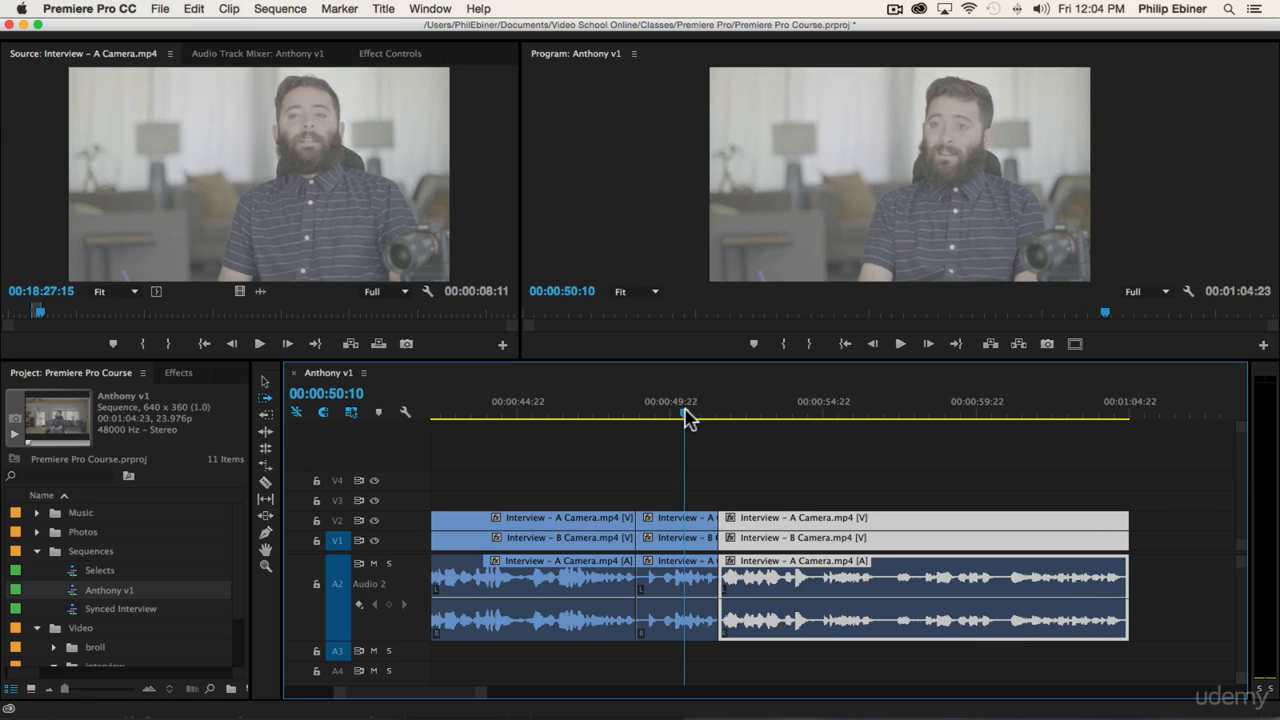
{"action": "key", "text": "space"}
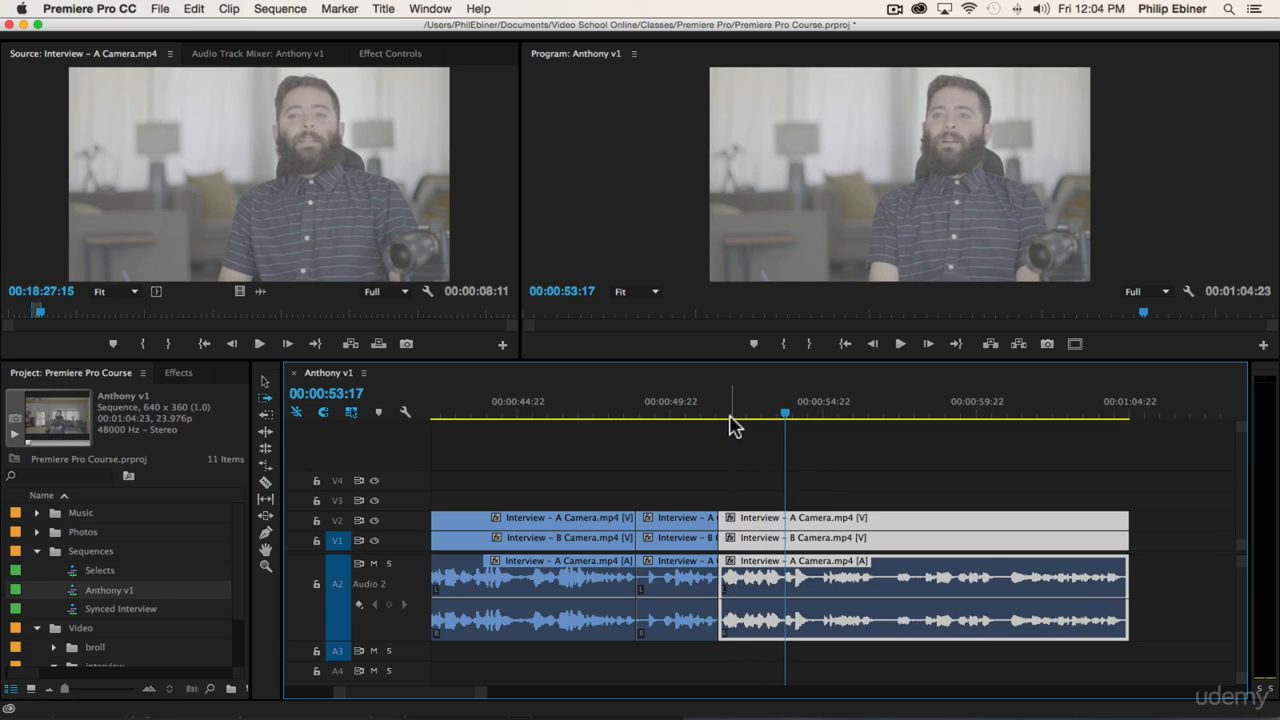
{"action": "left_click", "coordinate": [724, 420]}
{"action": "key", "text": "space"}
{"action": "key", "text": "space"}
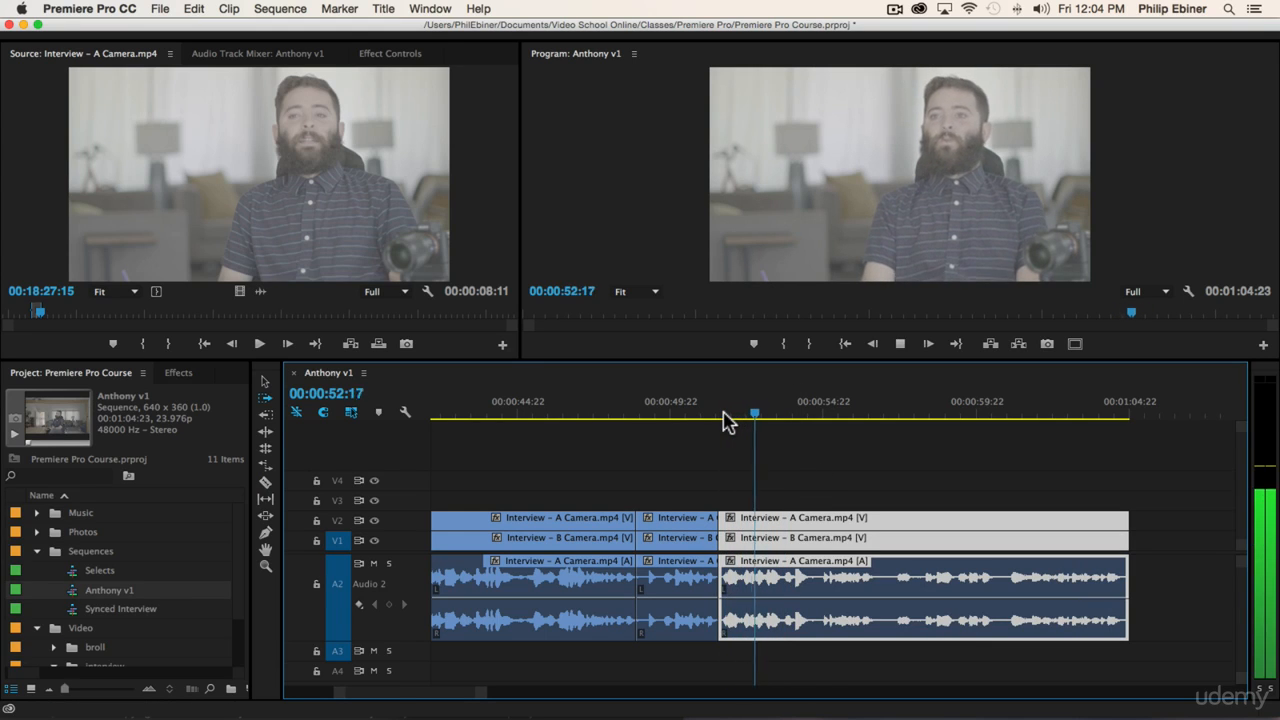
Step: Cut all tracks at about 00:00:52:06 and move the remaining clips back to 00:00:51:13, overwriting the short piece between
{"action": "left_click", "coordinate": [721, 414]}
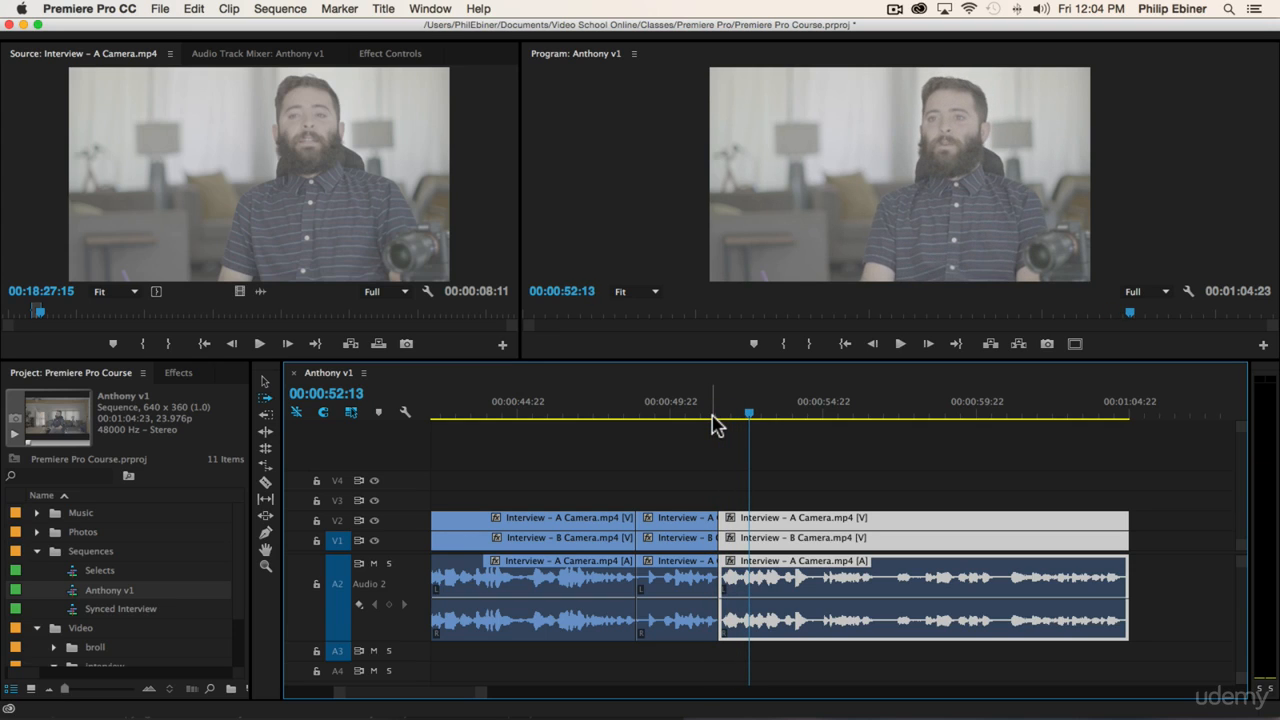
{"action": "key", "text": "c"}
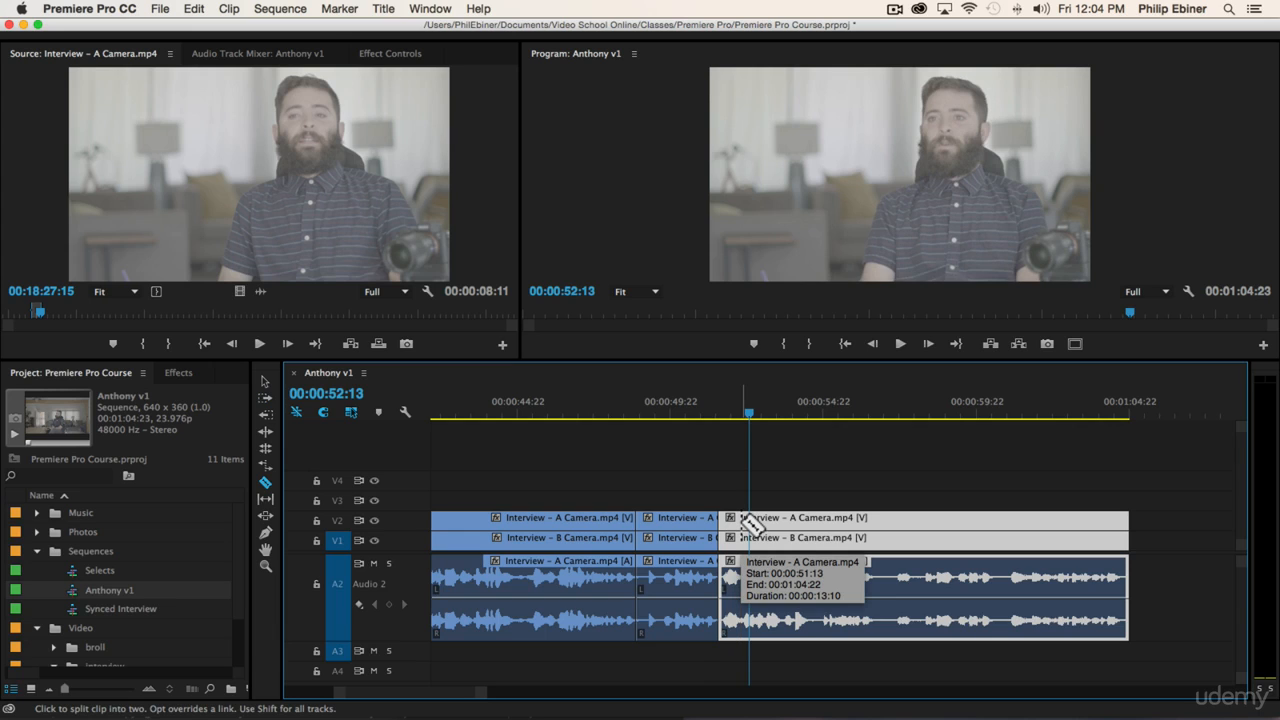
{"action": "left_click", "coordinate": [742, 527]}
{"action": "key", "text": "a"}
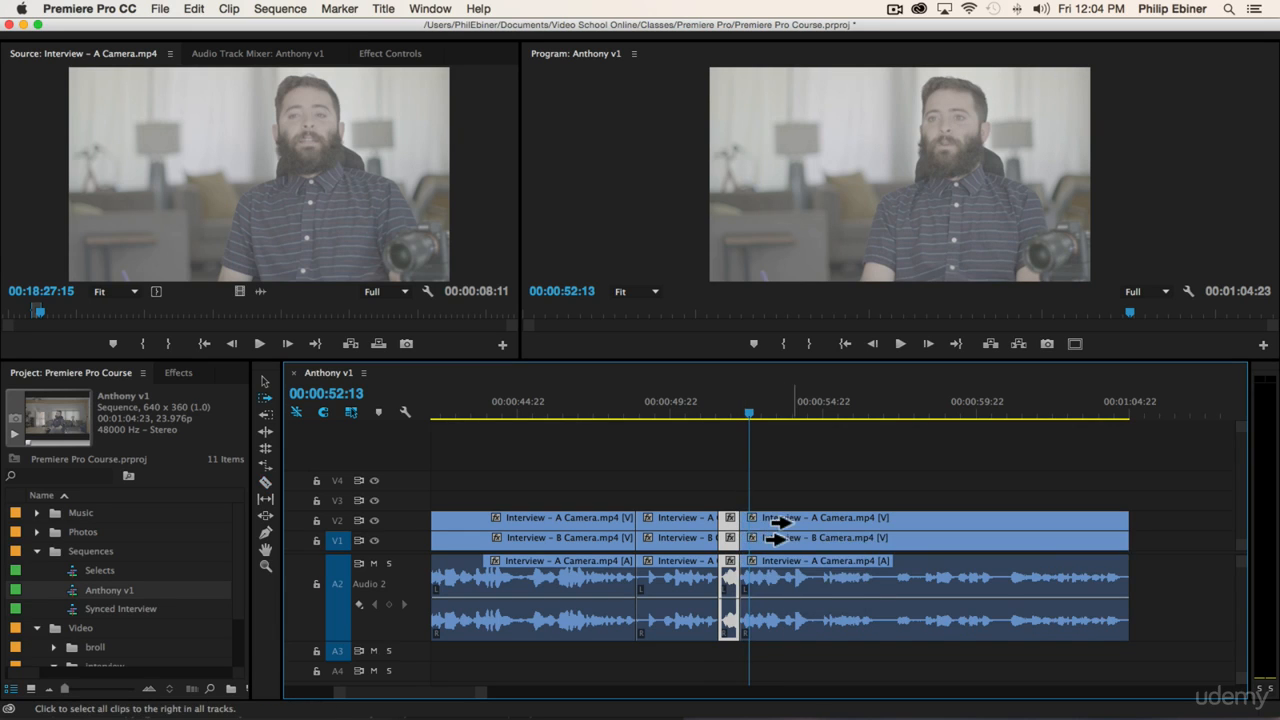
{"action": "left_click_drag", "start_coordinate": [757, 530], "coordinate": [735, 528]}
Step: Play from 00:00:50:18 across the tightened transition to the end of the sequence
{"action": "left_click", "coordinate": [694, 393]}
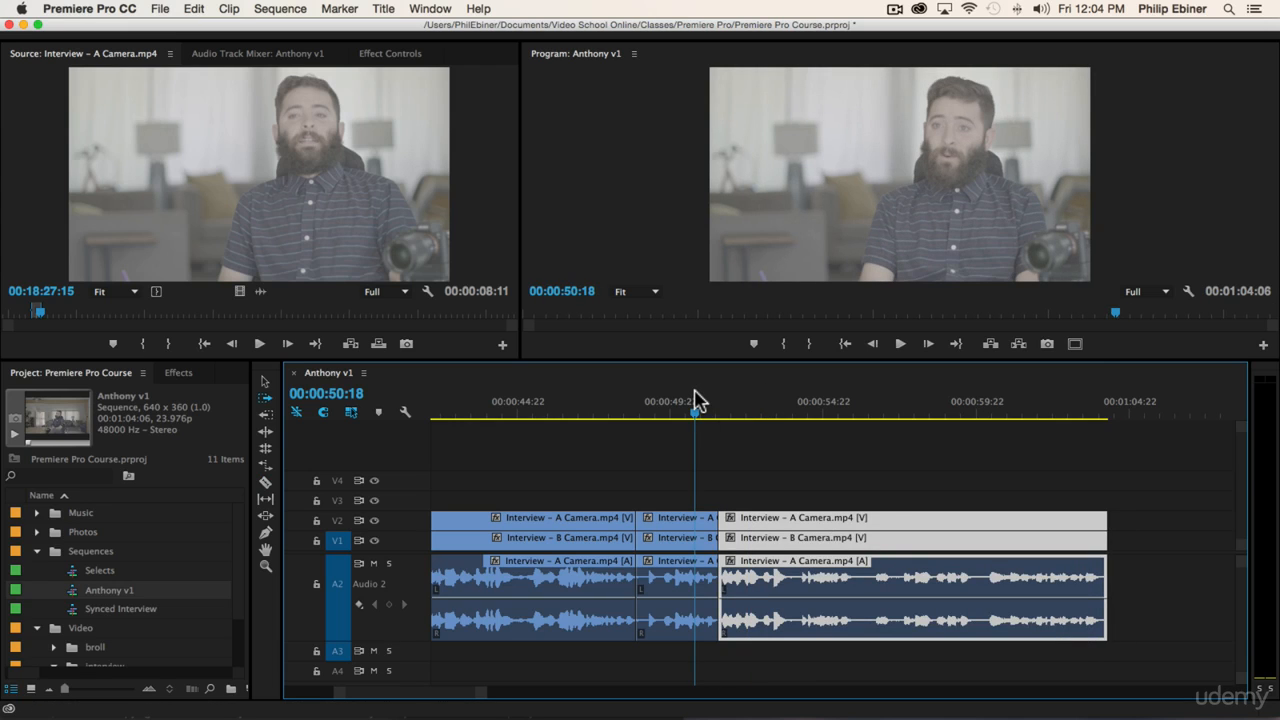
{"action": "key", "text": "space"}
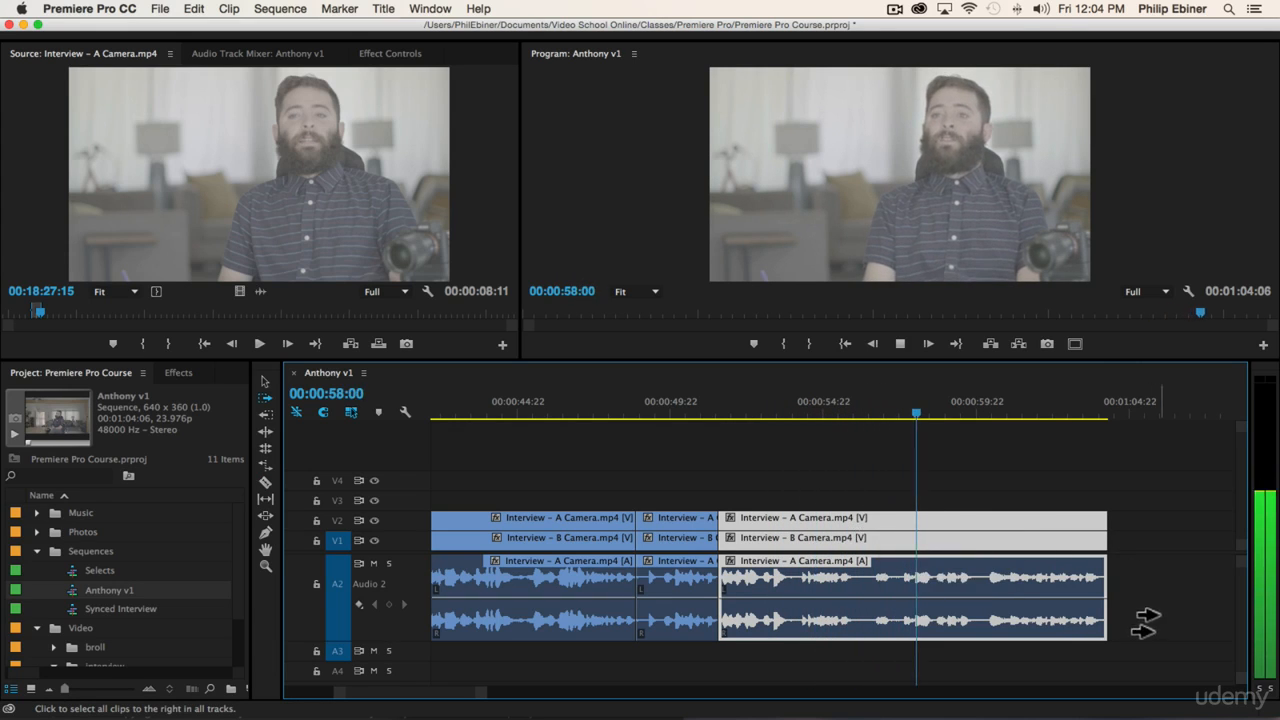
{"action": "scroll", "coordinate": [1090, 582], "scroll_direction": "right", "scroll_amount": 3}
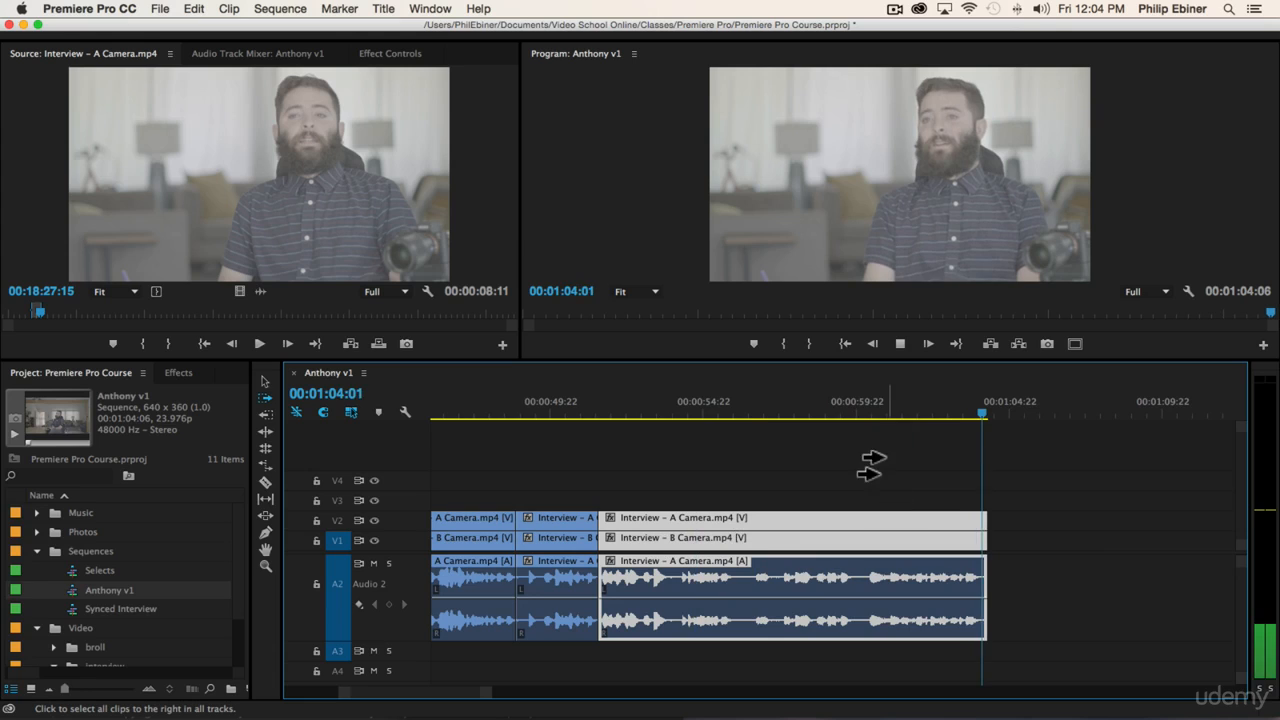
Step: Cut all tracks at 00:00:56:03 and about 00:00:57:09, then move the remaining clips back to 00:00:56:03, overwriting the section between
{"action": "left_click", "coordinate": [740, 414]}
{"action": "key", "text": "c"}
{"action": "left_click", "coordinate": [745, 520], "text": "shift"}
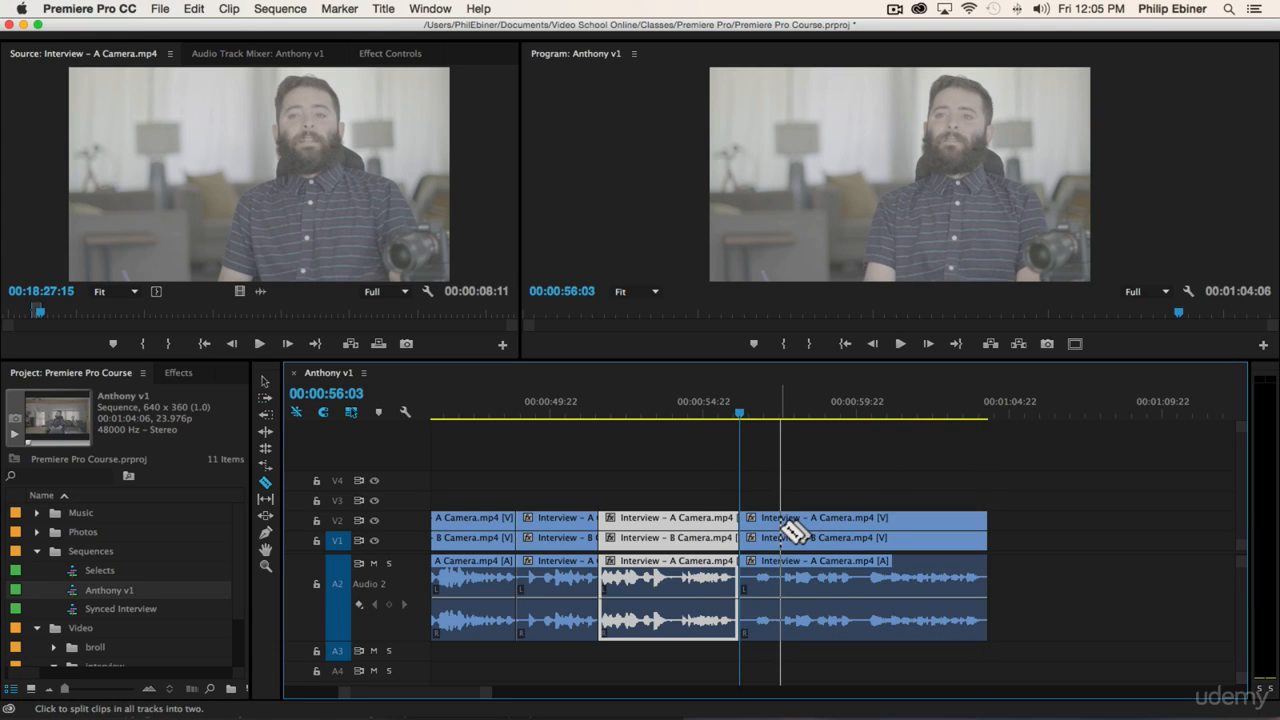
{"action": "key", "text": "a"}
{"action": "left_click_drag", "start_coordinate": [815, 528], "coordinate": [777, 532]}
Step: Replay the section across the new transition at 00:00:56:03
{"action": "left_click", "coordinate": [708, 414]}
{"action": "key", "text": "space"}
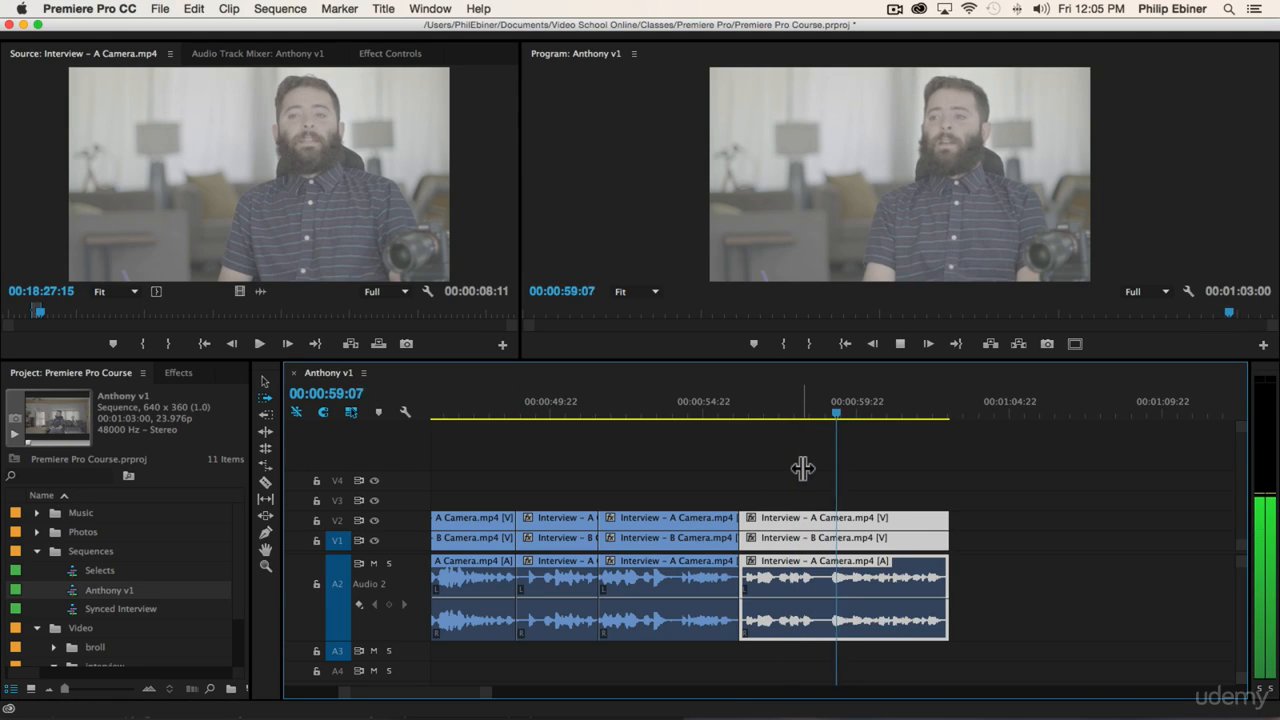
{"action": "key", "text": "space"}
Step: Clear the clip selection and play the last few seconds of the sequence from about 00:01:00:00
{"action": "key", "text": "minus"}
{"action": "key", "text": "minus"}
{"action": "key", "text": "a"}
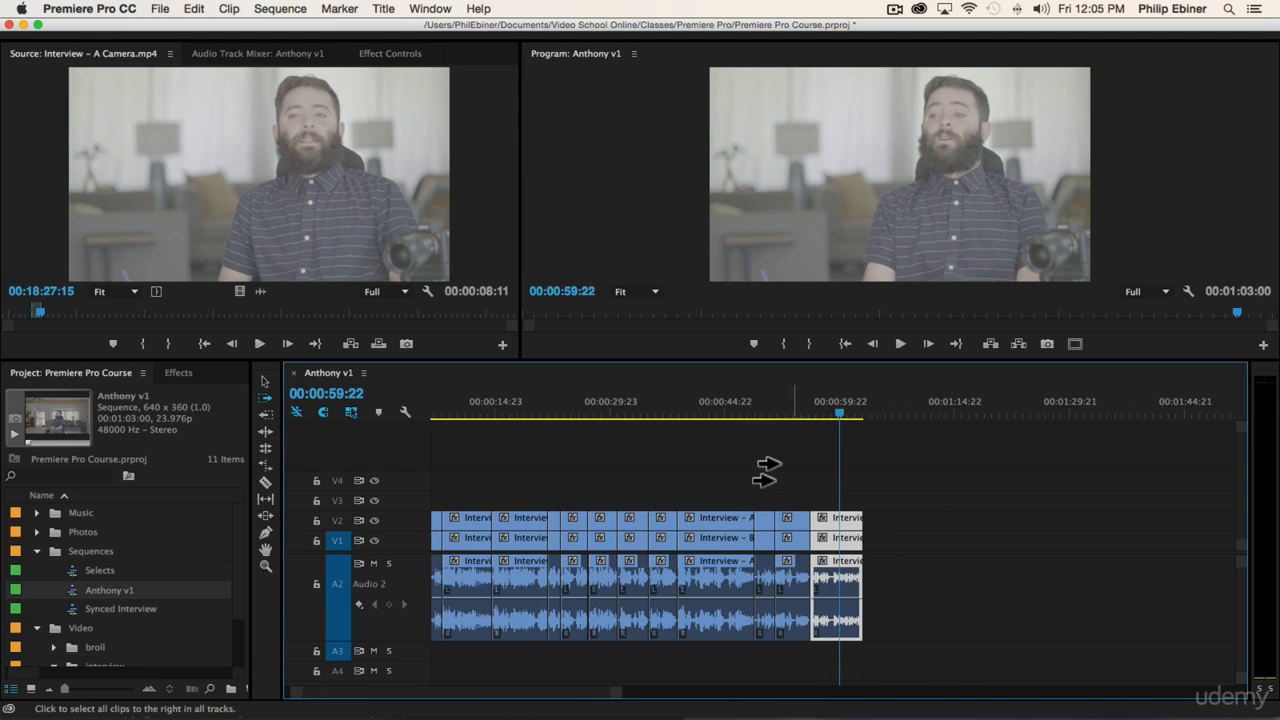
{"action": "scroll", "coordinate": [757, 468], "scroll_direction": "up", "scroll_amount": 1}
{"action": "left_click", "coordinate": [893, 418]}
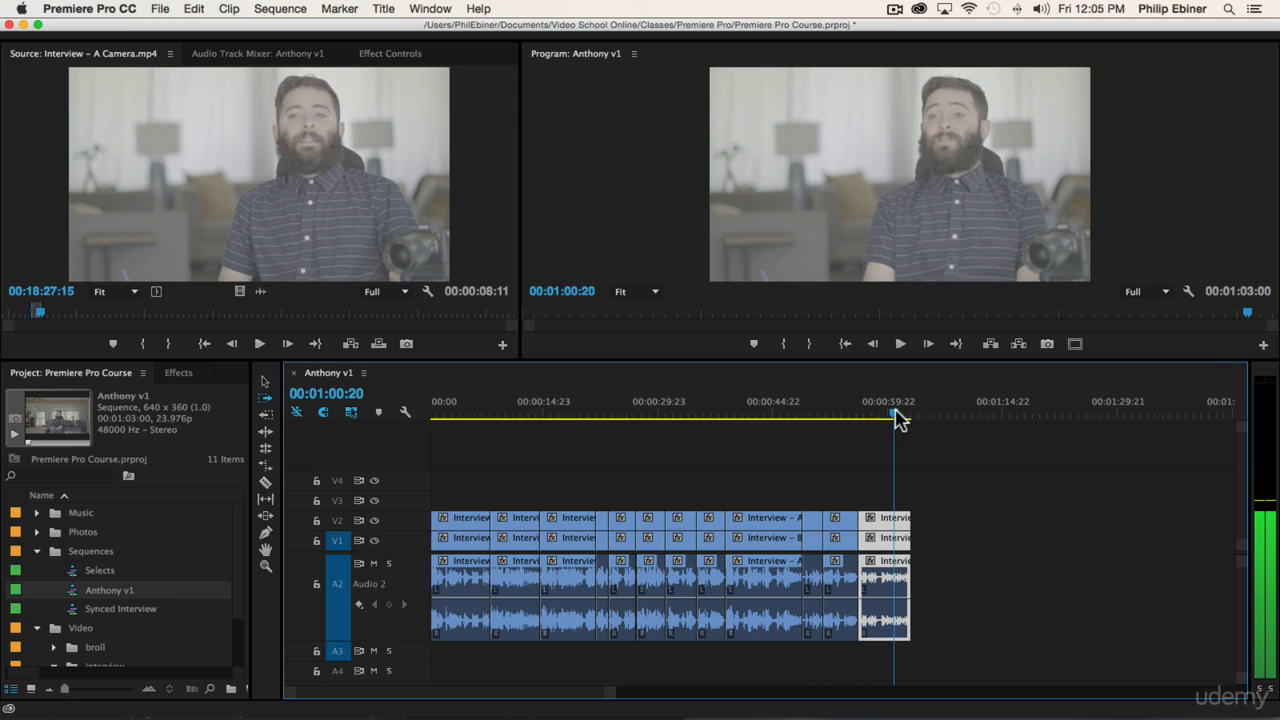
{"action": "key", "text": "v"}
{"action": "left_click", "coordinate": [826, 454]}
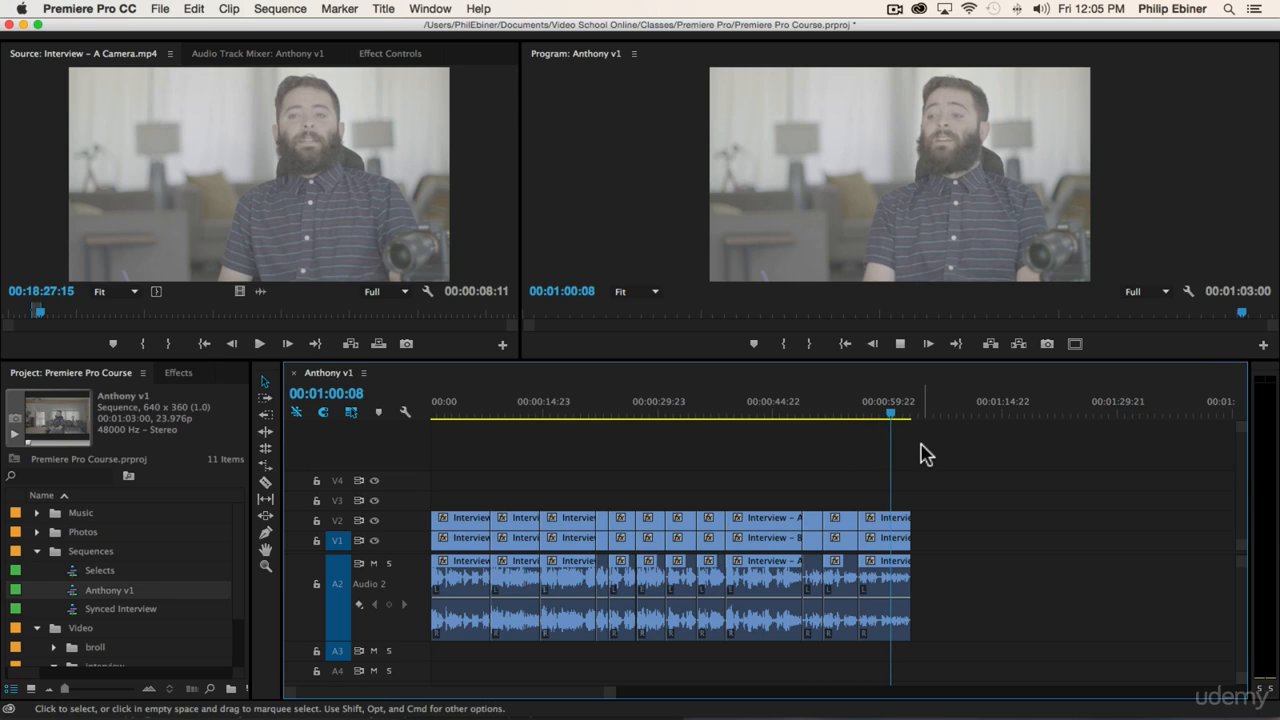
{"action": "key", "text": "space"}
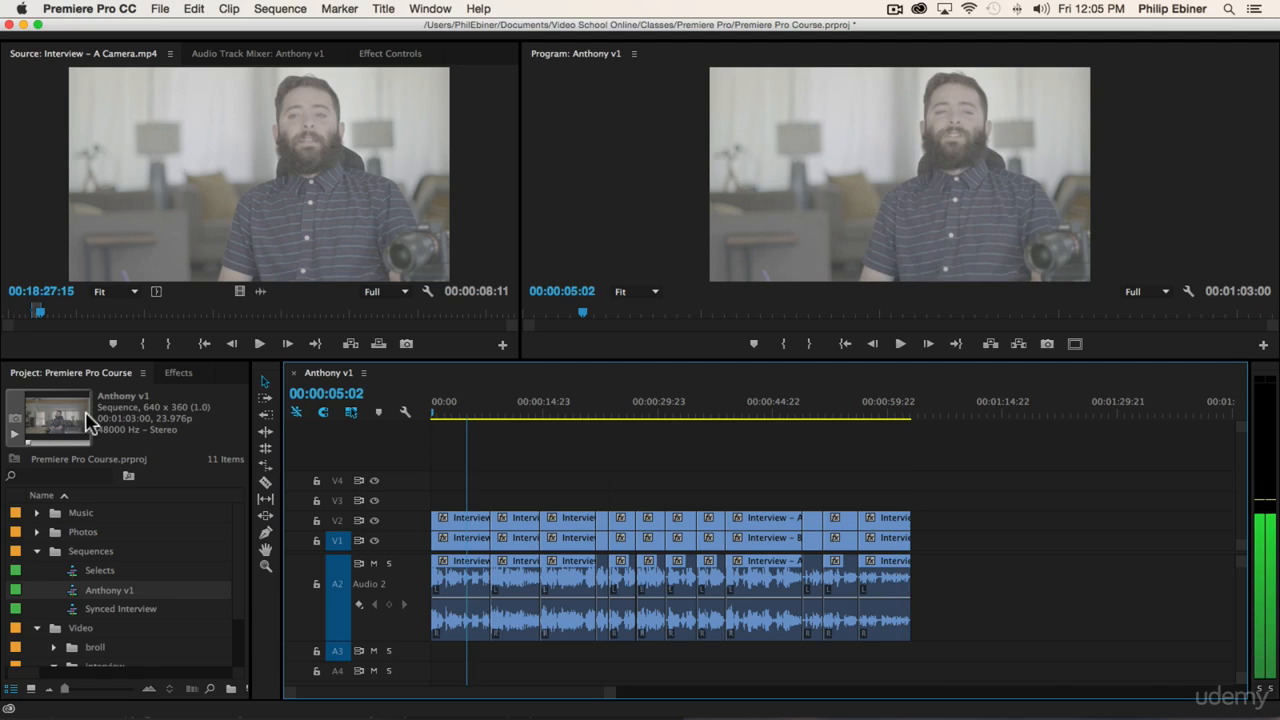
Step: Play the tightened sequence from its very beginning, checking the first transitions
{"action": "key", "text": "Home"}
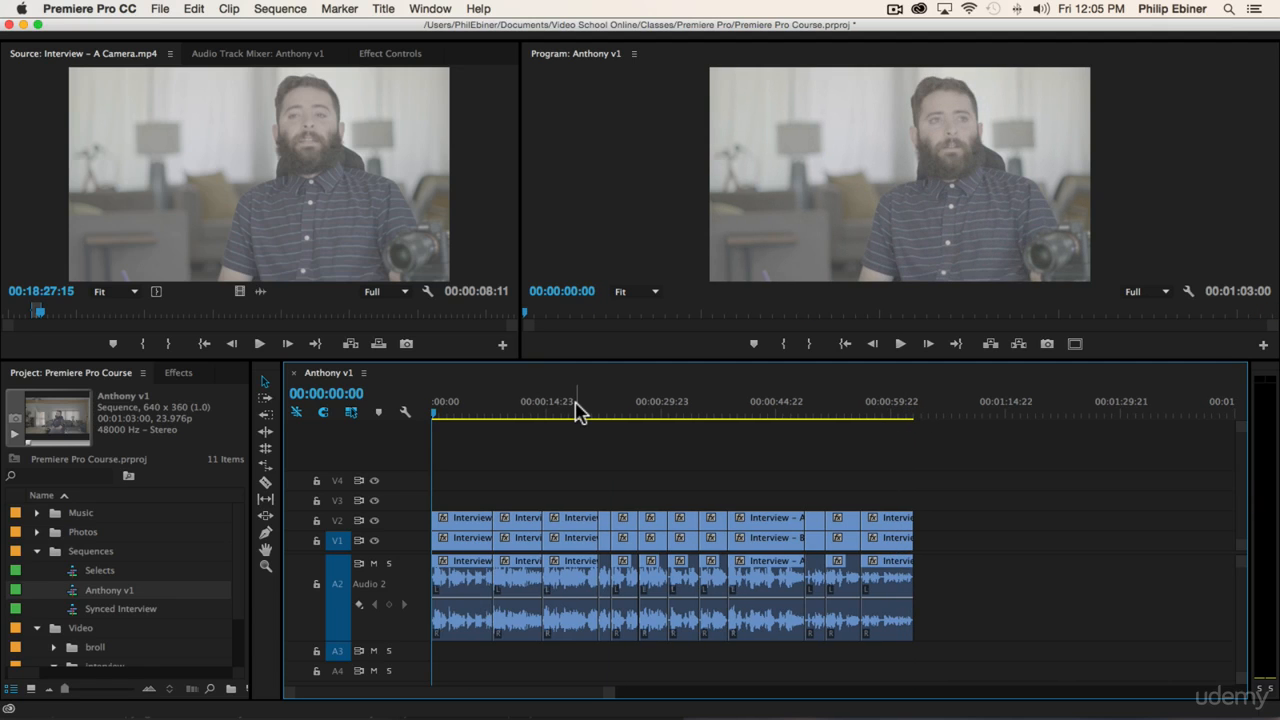
{"action": "key", "text": "="}
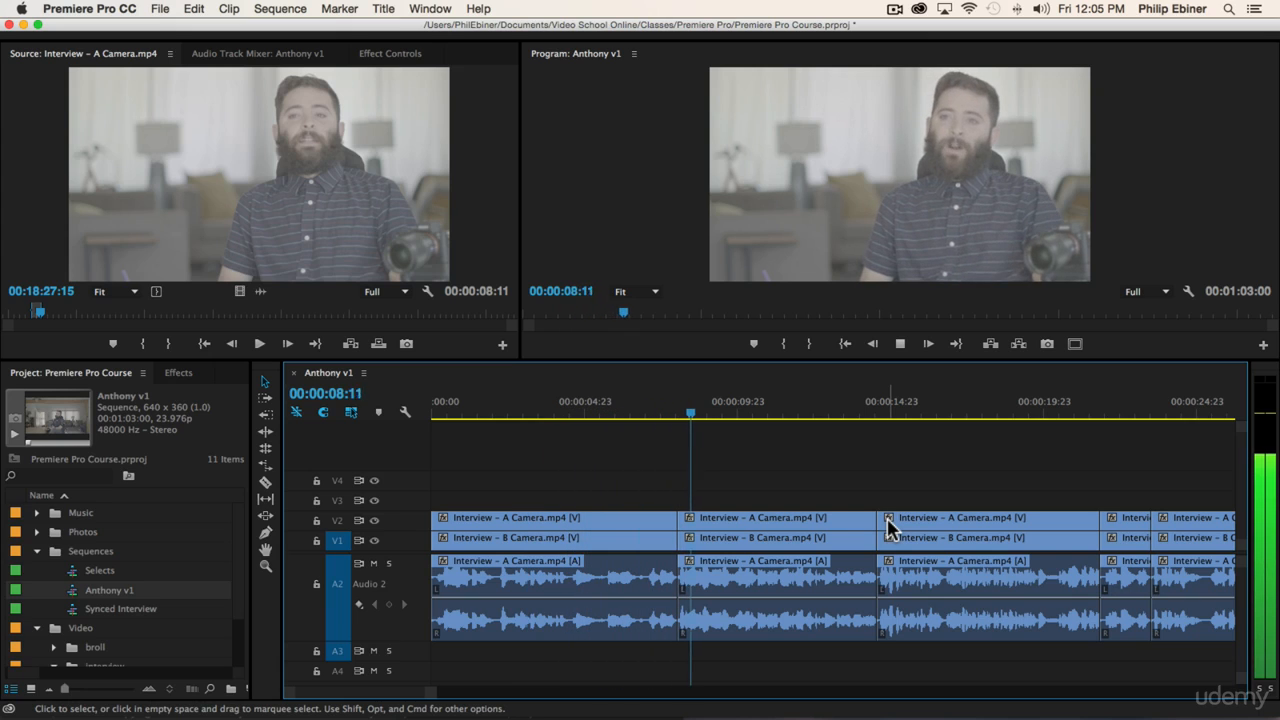
{"action": "key", "text": "space"}
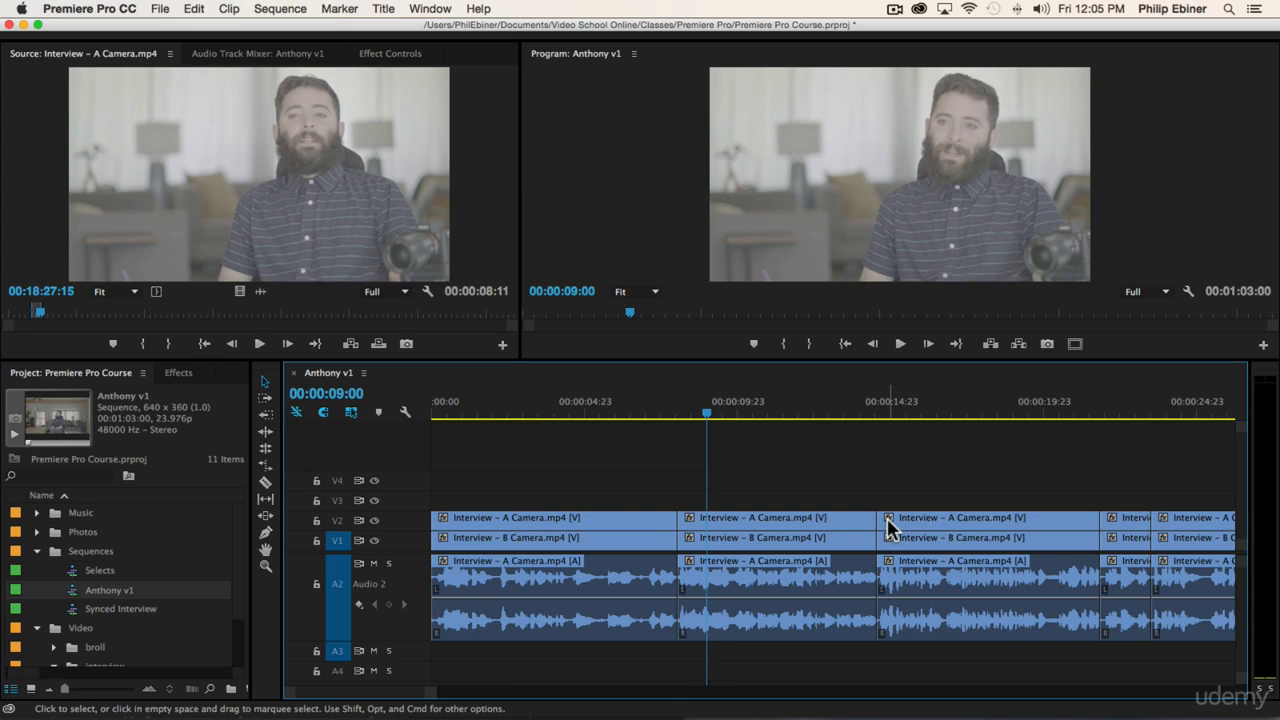
{"action": "key", "text": "space"}
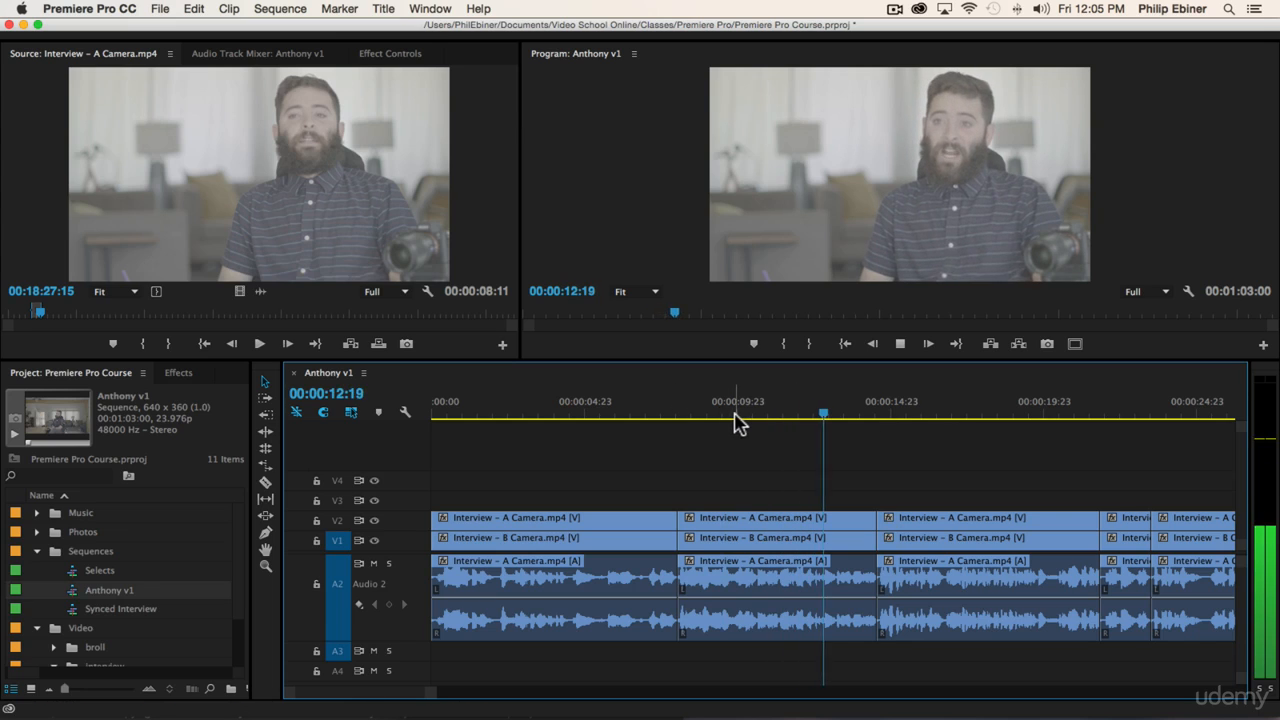
Step: Collapse the Sequences and interview bins, and expand the broll bin to browse its clips
{"action": "left_click", "coordinate": [704, 415]}
{"action": "scroll", "coordinate": [786, 414], "scroll_direction": "right", "scroll_amount": 1}
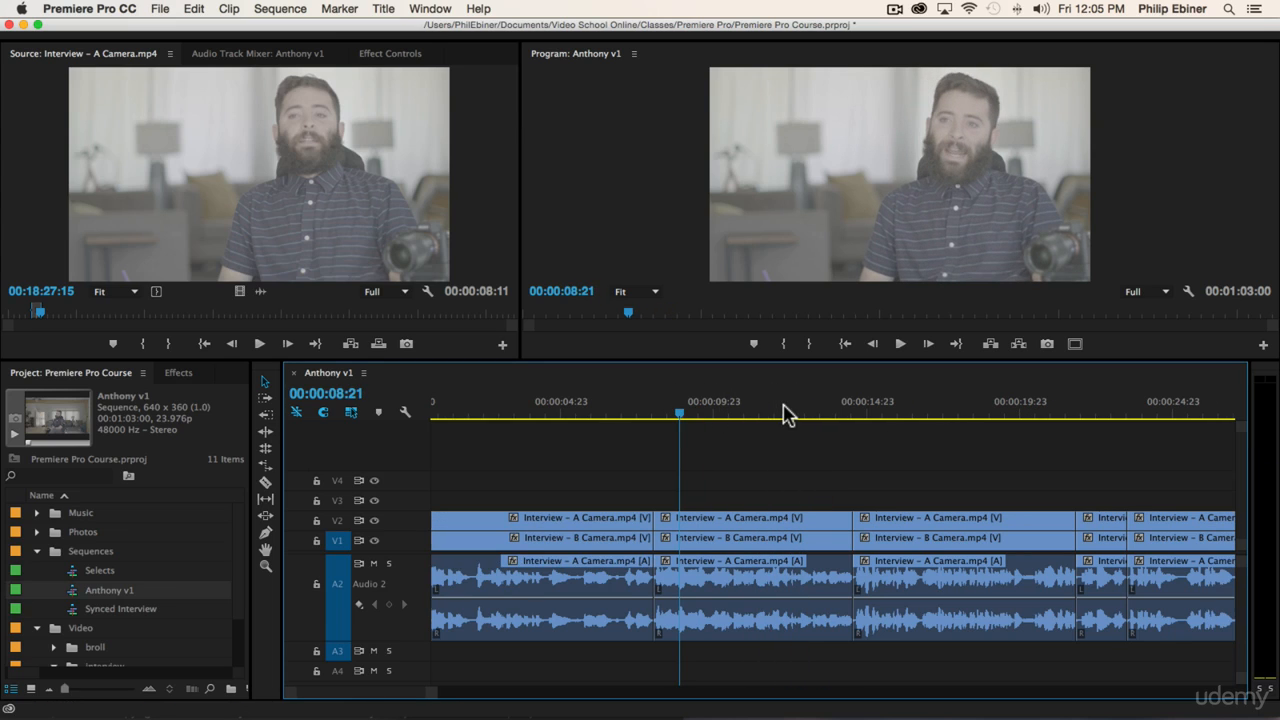
{"action": "left_click", "coordinate": [37, 551]}
{"action": "left_click", "coordinate": [52, 608]}
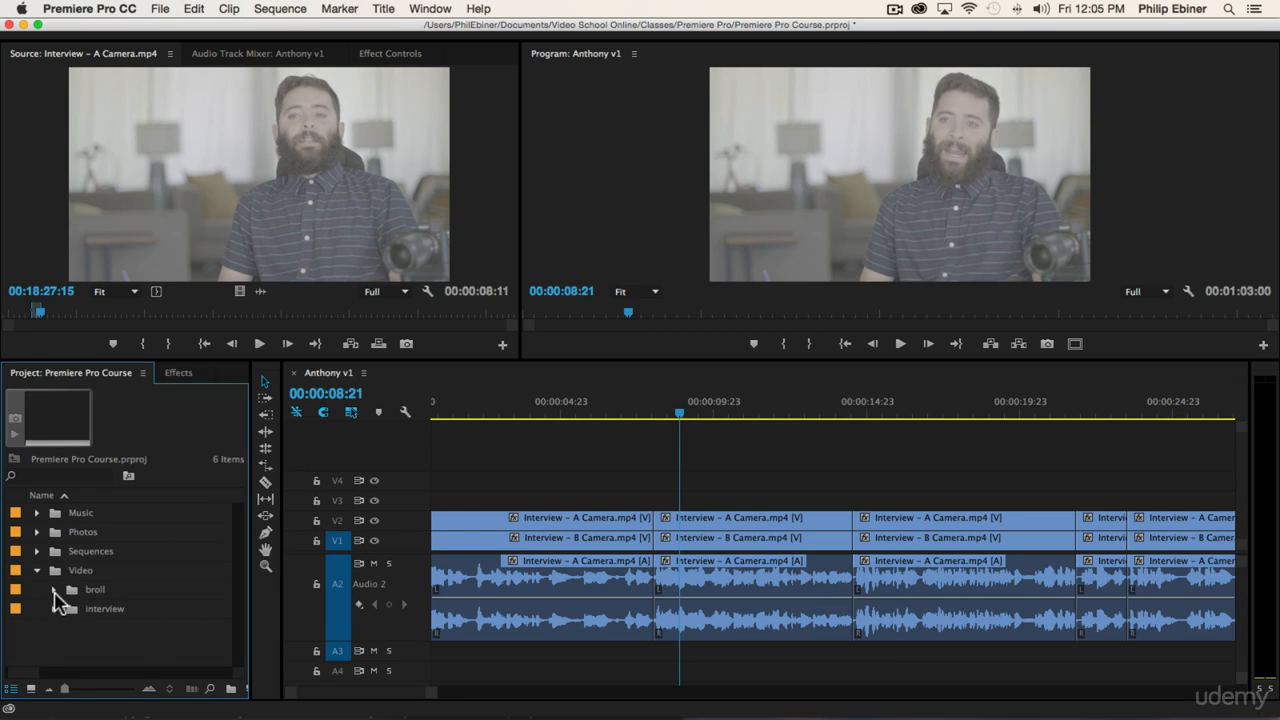
{"action": "left_click", "coordinate": [54, 590]}
{"action": "scroll", "coordinate": [150, 580], "scroll_direction": "down", "scroll_amount": 3}
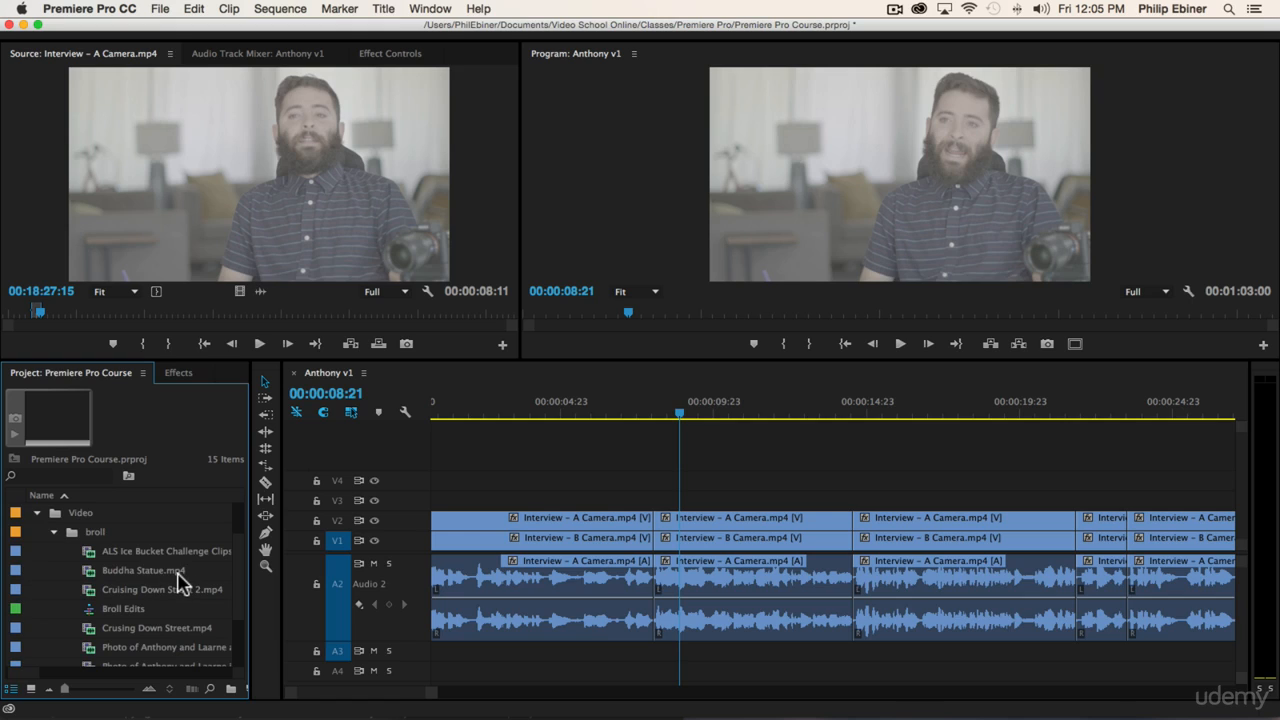
Step: Expand the Photos bin and open Social Media 3.png in the Source Monitor
{"action": "scroll", "coordinate": [100, 578], "scroll_direction": "up", "scroll_amount": 2}
{"action": "left_click", "coordinate": [36, 513]}
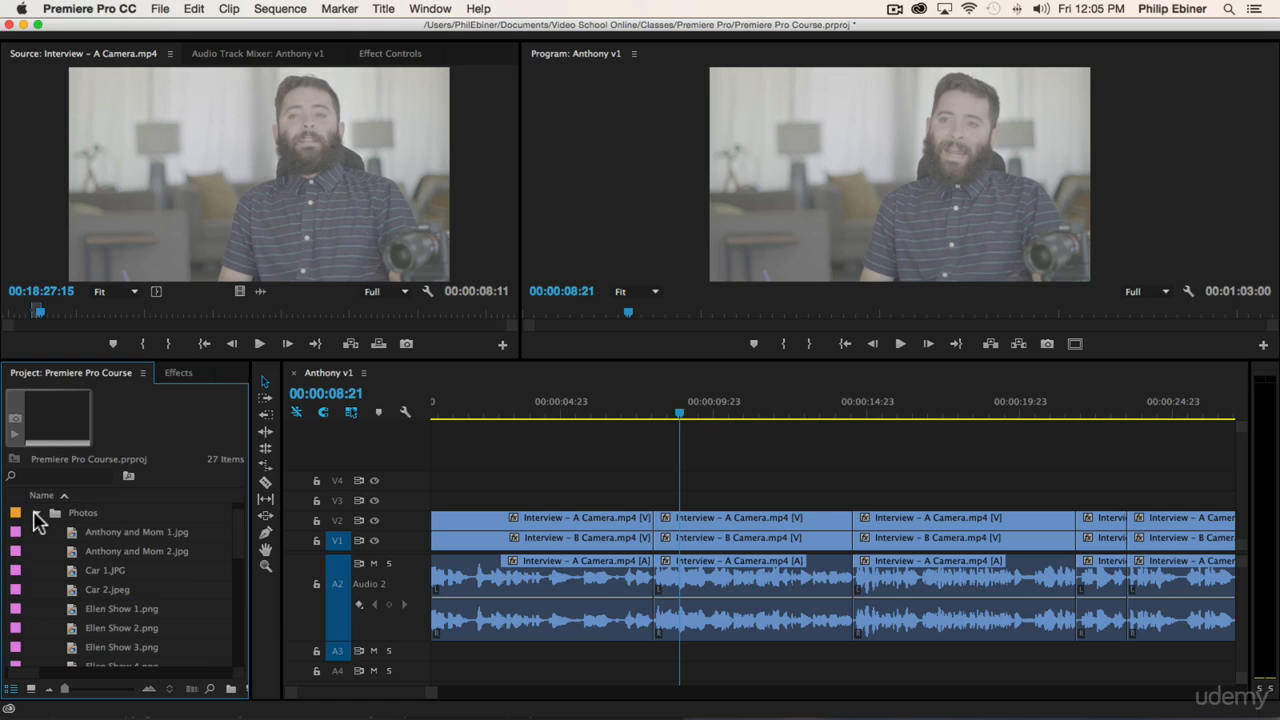
{"action": "scroll", "coordinate": [155, 640], "scroll_direction": "down", "scroll_amount": 4}
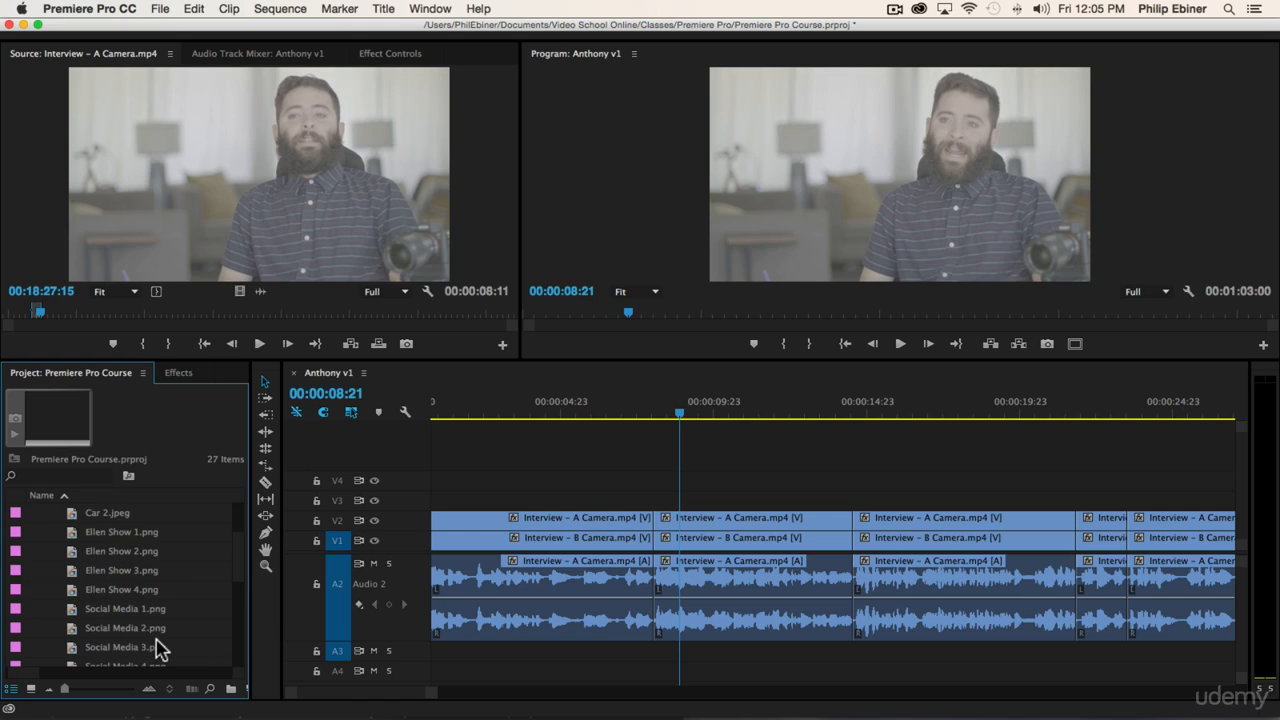
{"action": "double_click", "coordinate": [150, 630]}
{"action": "double_click", "coordinate": [125, 648]}
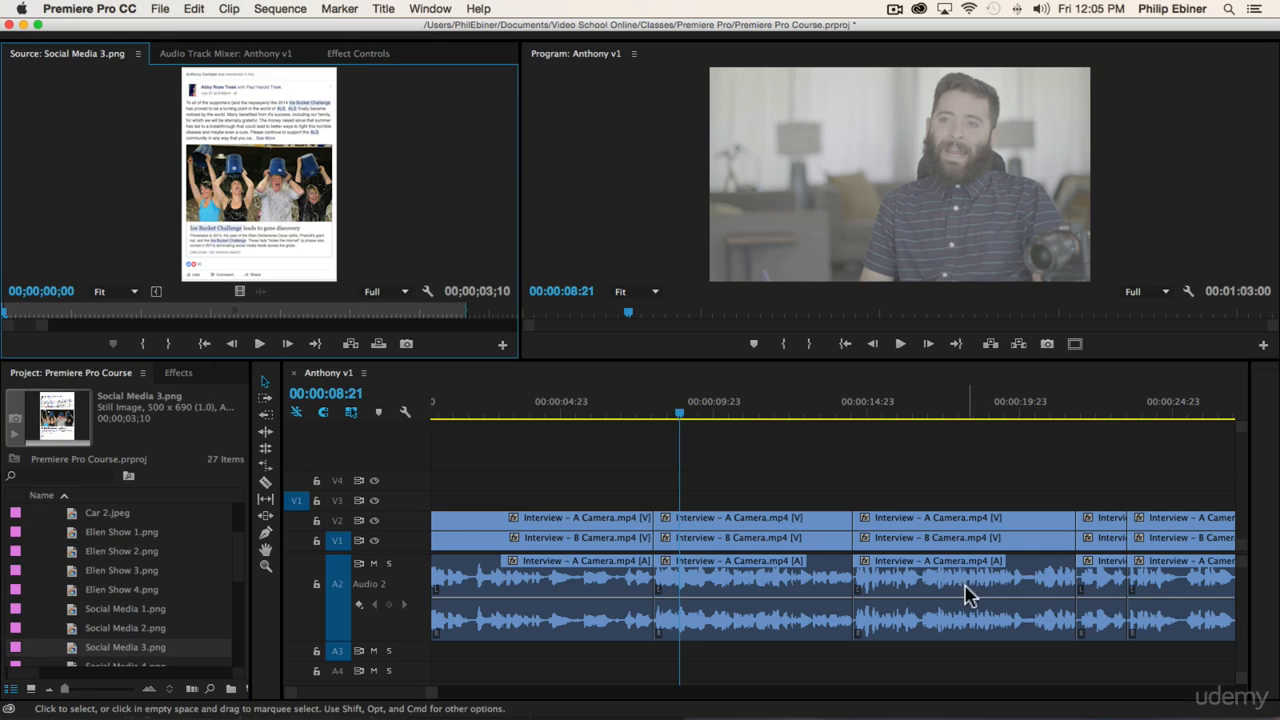
Step: Scrub and play the second clip up to about 00:00:11:12 to find the part to remove
{"action": "left_click", "coordinate": [660, 414]}
{"action": "left_click_drag", "start_coordinate": [665, 422], "coordinate": [712, 420]}
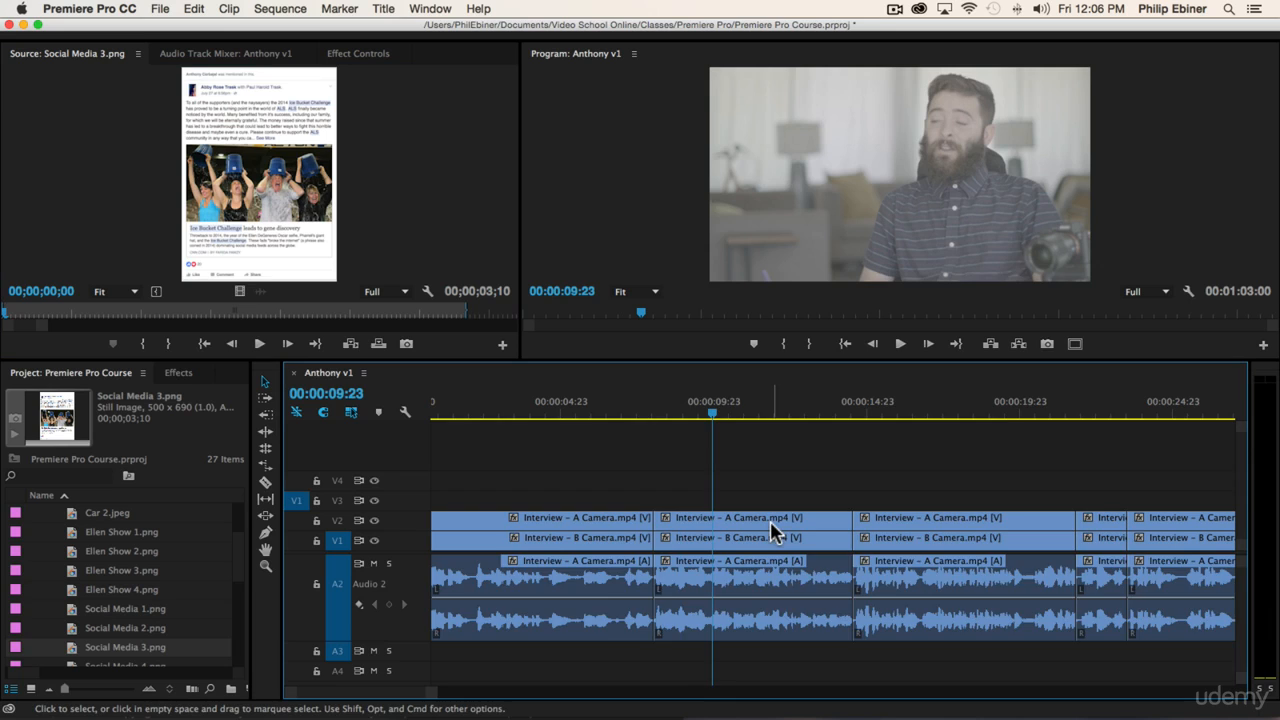
{"action": "key", "text": "="}
{"action": "left_click", "coordinate": [717, 414]}
{"action": "key", "text": "space"}
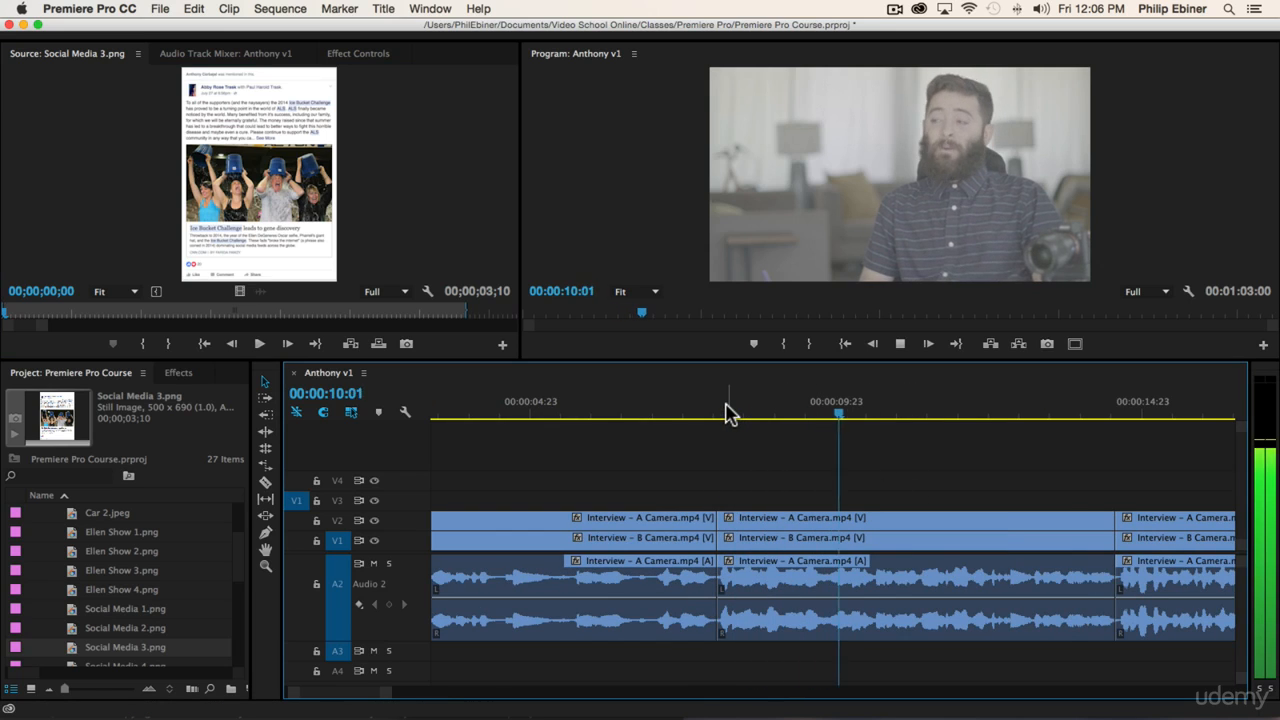
{"action": "key", "text": "space"}
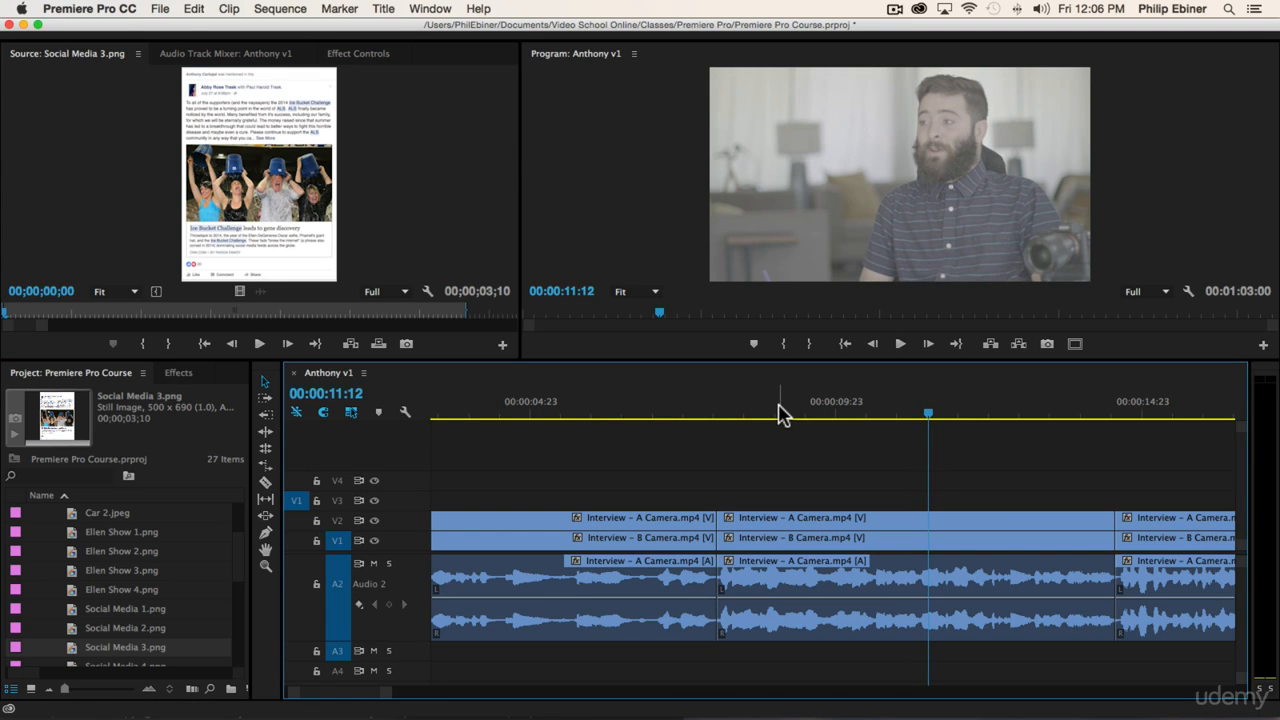
Step: Cut all tracks at about 00:00:09:21 and nudge everything after the cut back to 00:00:09:09, overwriting the section between
{"action": "left_click_drag", "start_coordinate": [781, 416], "coordinate": [847, 425]}
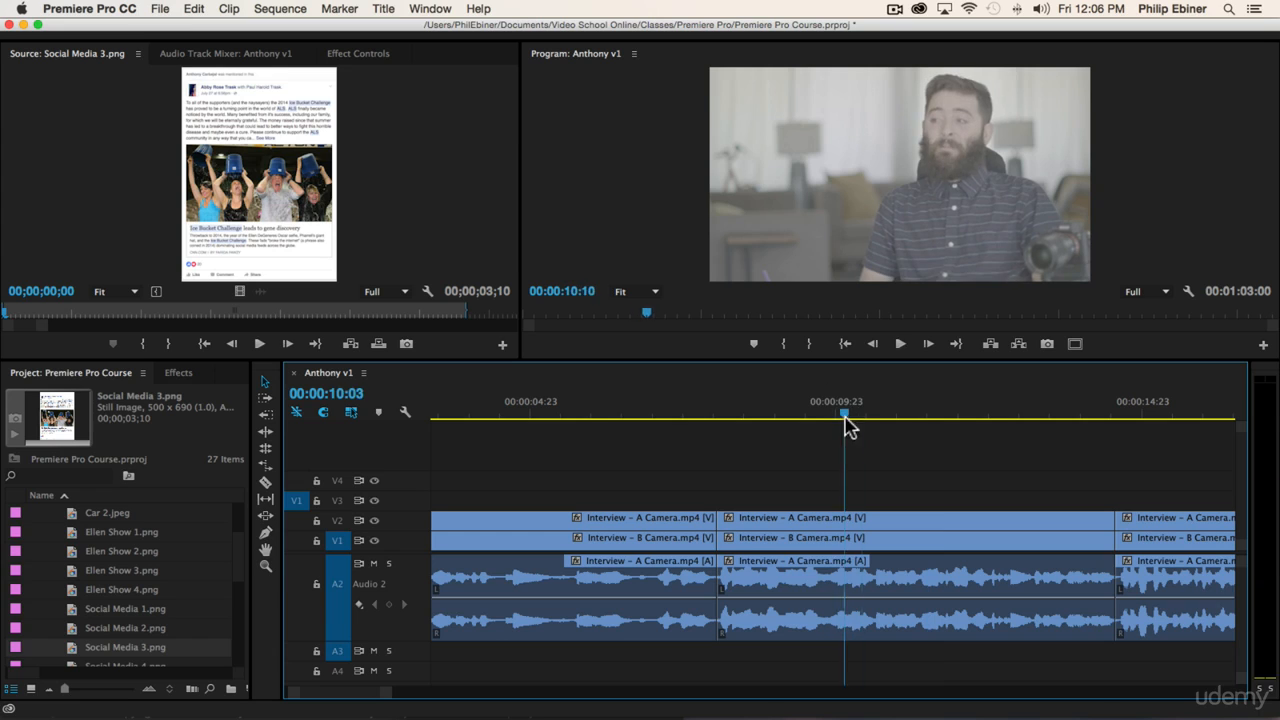
{"action": "key", "text": "c"}
{"action": "left_click", "coordinate": [830, 528], "text": "shift"}
{"action": "mouse_move", "coordinate": [796, 418]}
{"action": "left_mouse_down"}
{"action": "mouse_move", "coordinate": [760, 416]}
{"action": "mouse_move", "coordinate": [808, 420]}
{"action": "left_mouse_up"}
{"action": "key", "text": "a"}
{"action": "left_click", "coordinate": [872, 528]}
{"action": "key", "text": "super+Left"}
{"action": "key", "text": "super+Left"}
{"action": "key", "text": "super+Left"}
{"action": "key", "text": "super+Left"}
{"action": "key", "text": "super+Left"}
{"action": "key", "text": "super+Left"}
{"action": "key", "text": "super+Left"}
{"action": "key", "text": "super+Left"}
{"action": "key", "text": "super+Left"}
{"action": "key", "text": "super+Left"}
{"action": "key", "text": "super+Left"}
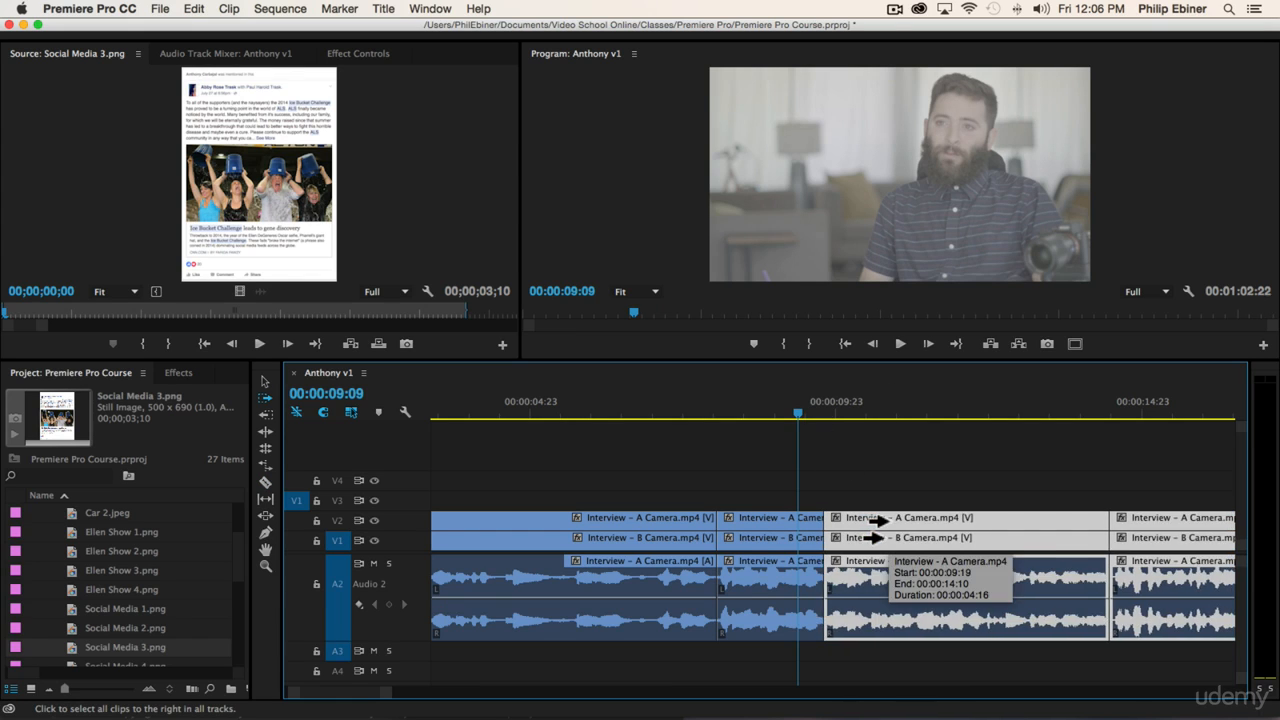
{"action": "key", "text": "super+Left"}
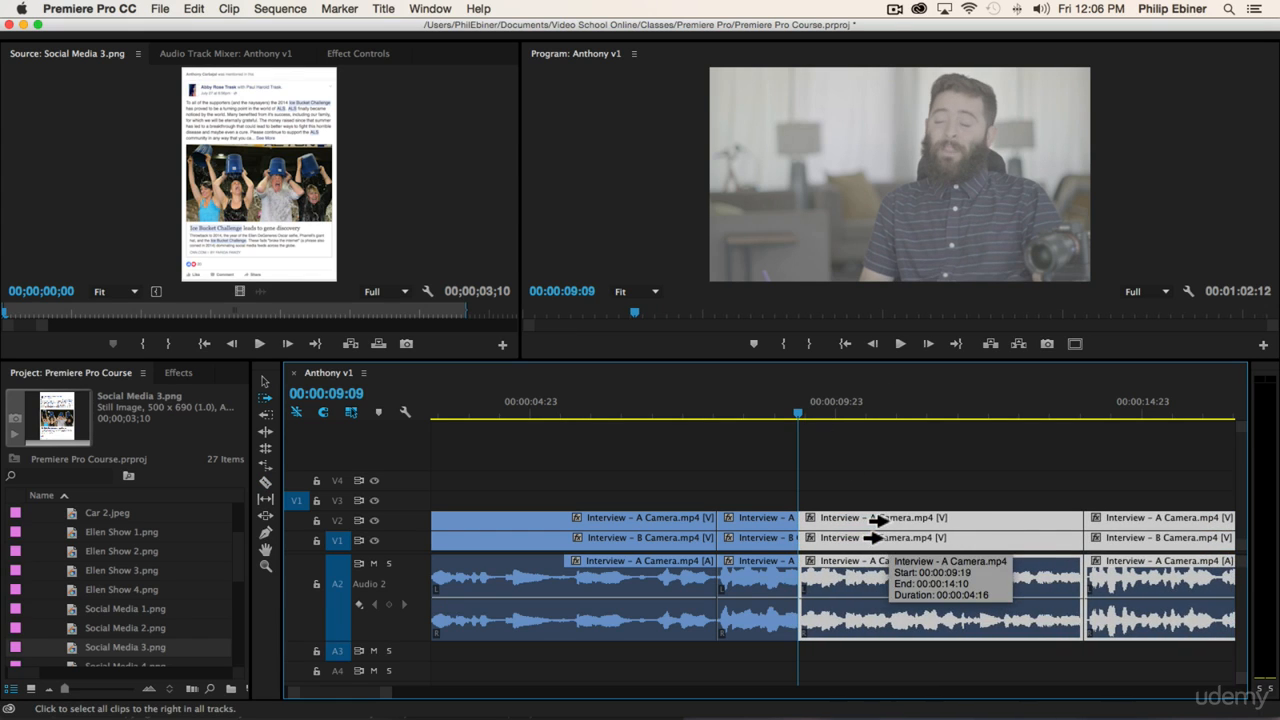
Step: Replay the section across the new cut at 00:00:09:09 and clear the clip selection
{"action": "left_click", "coordinate": [752, 408]}
{"action": "key", "text": "space"}
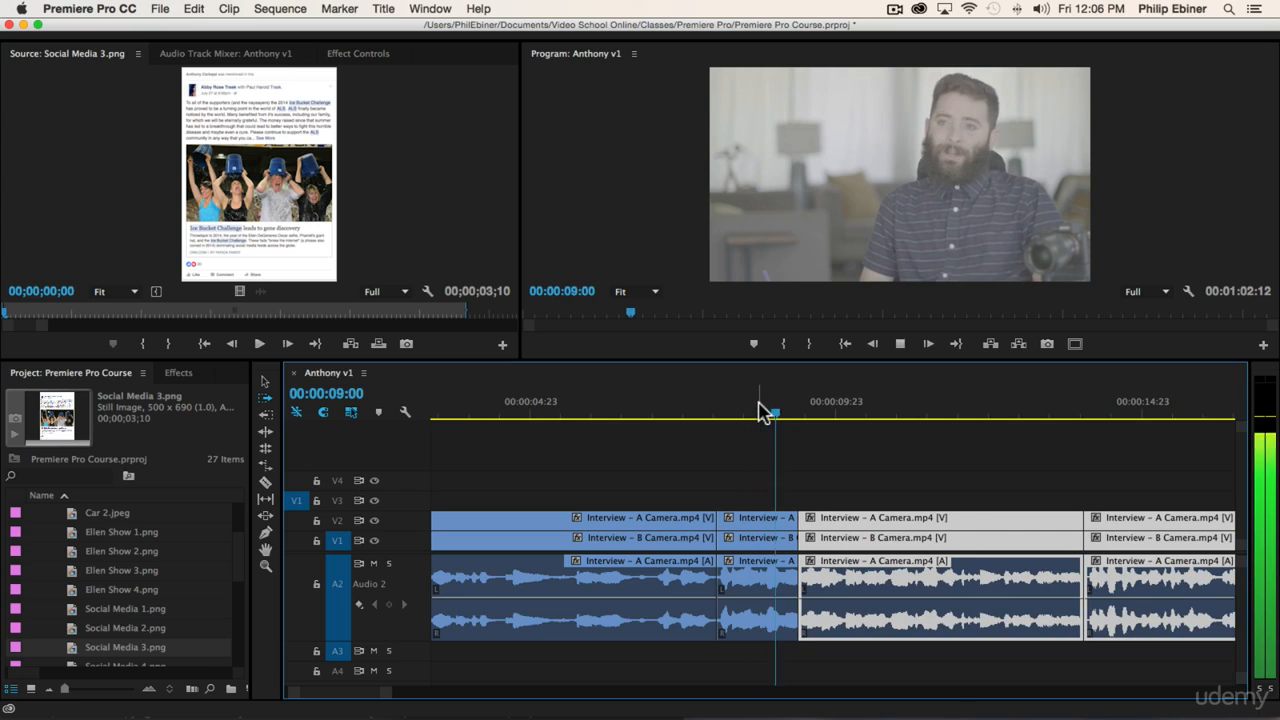
{"action": "left_click", "coordinate": [734, 410]}
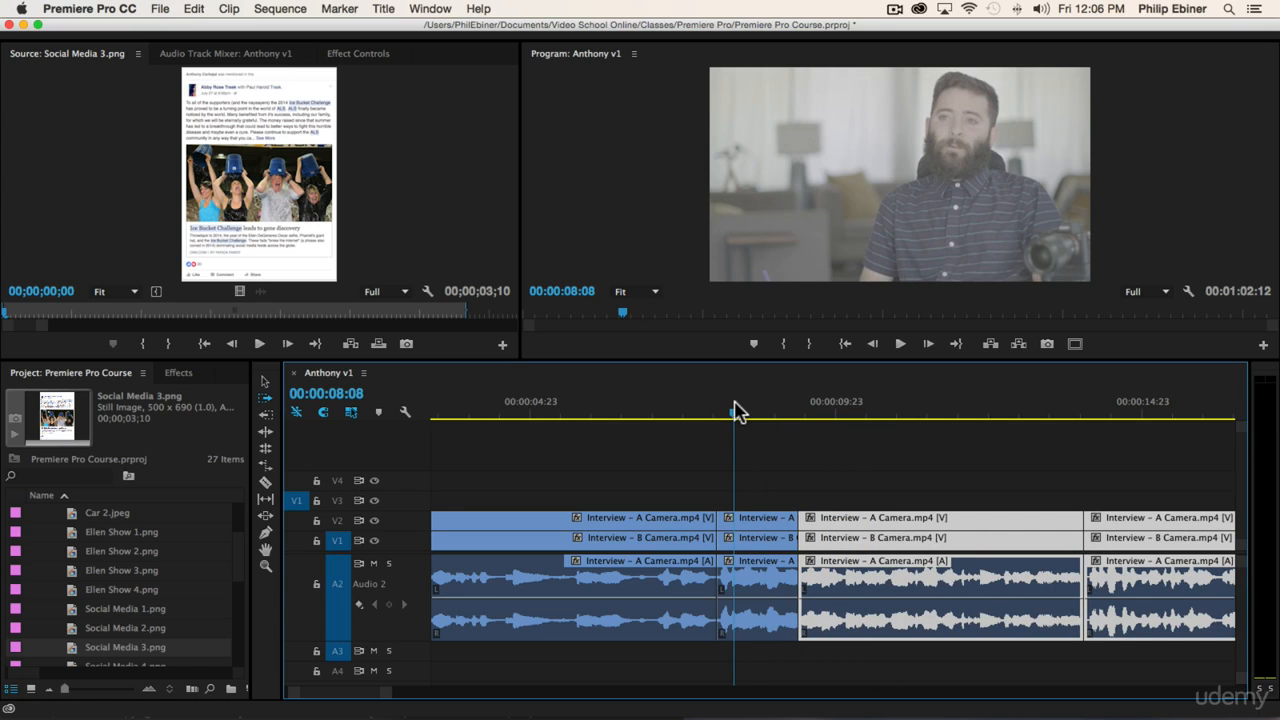
{"action": "left_click", "coordinate": [985, 505]}
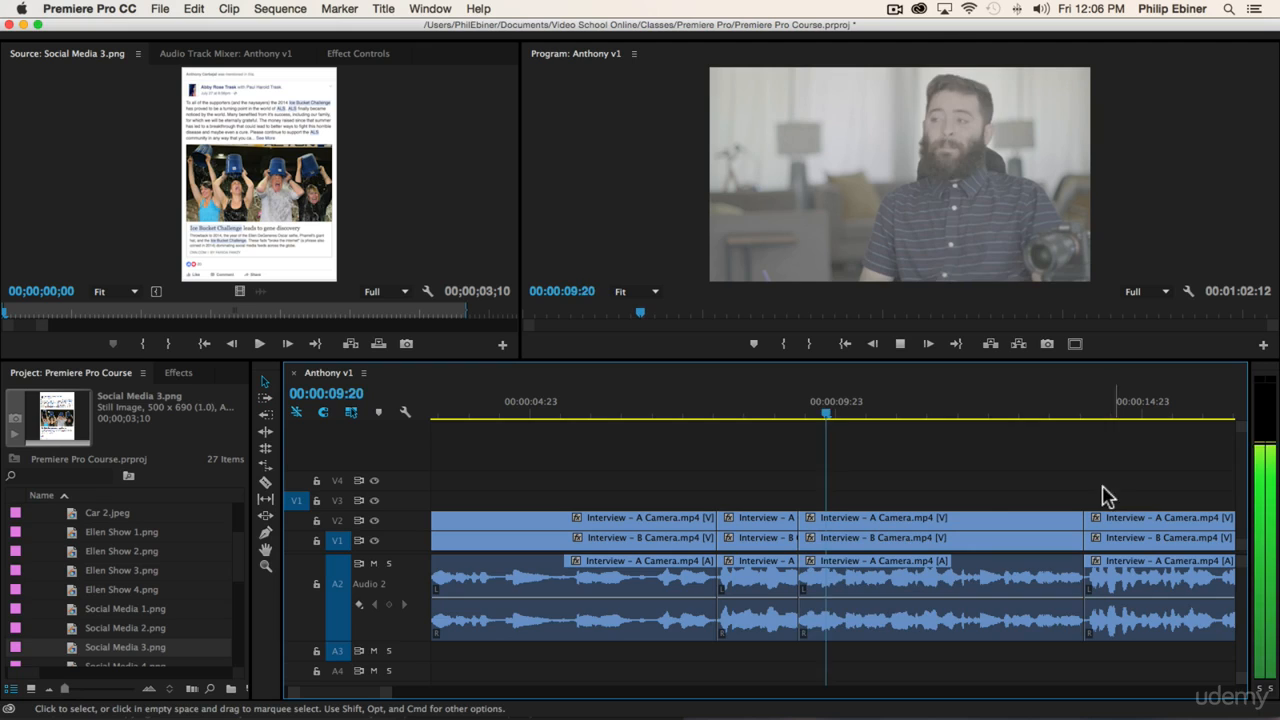
Step: Continue reviewing the following clips, stopping playback at about 00:00:24:07
{"action": "scroll", "coordinate": [1107, 497], "scroll_direction": "down", "scroll_amount": 4}
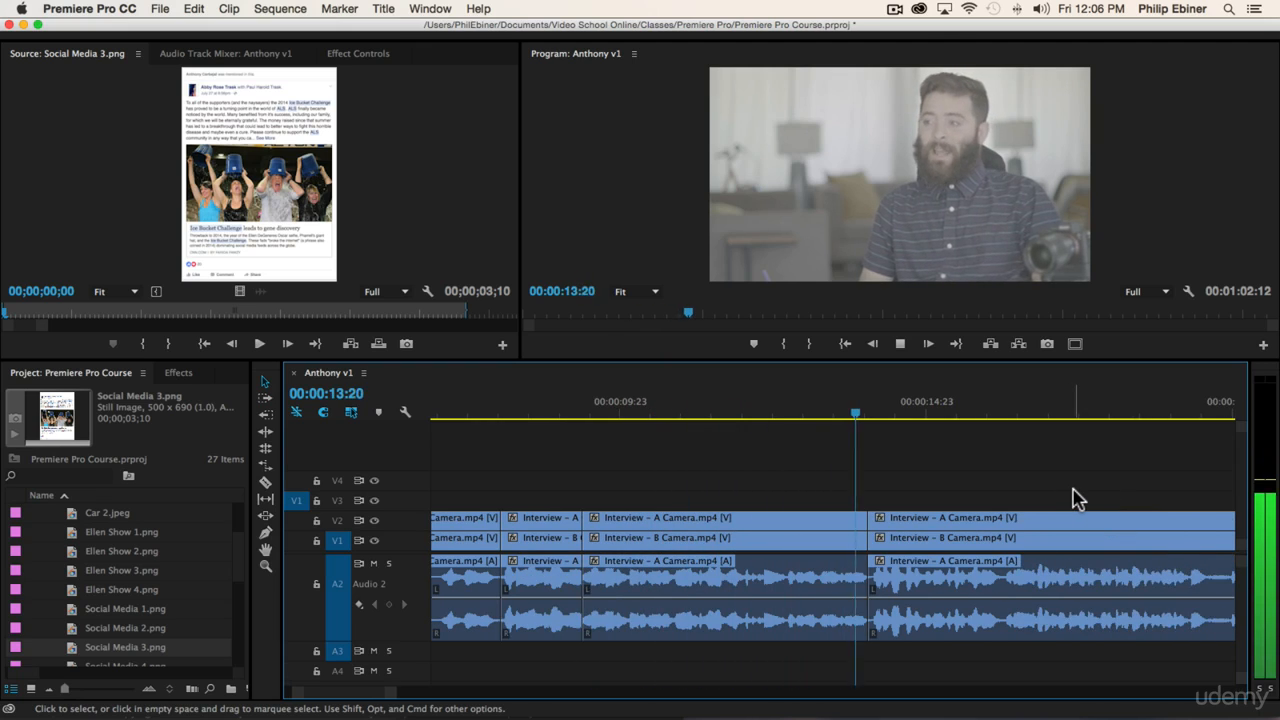
{"action": "scroll", "coordinate": [1071, 499], "scroll_direction": "down", "scroll_amount": 10}
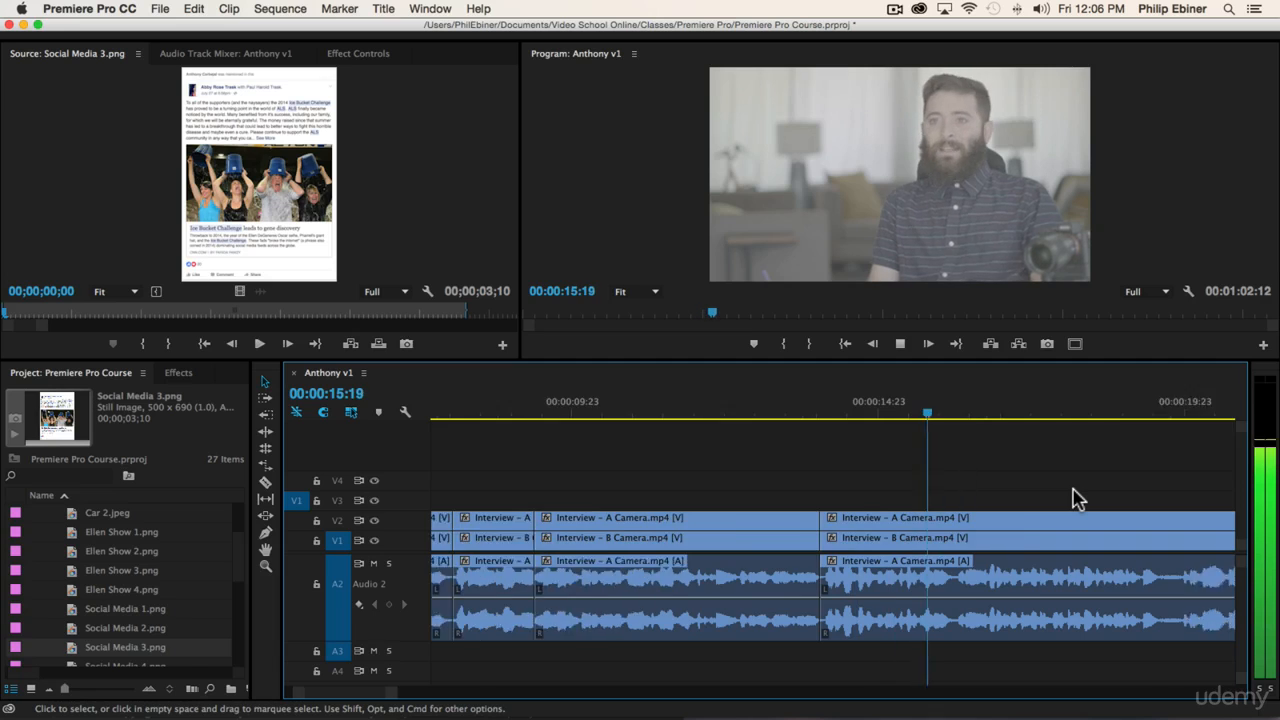
{"action": "scroll", "coordinate": [1066, 497], "scroll_direction": "up", "scroll_amount": 12}
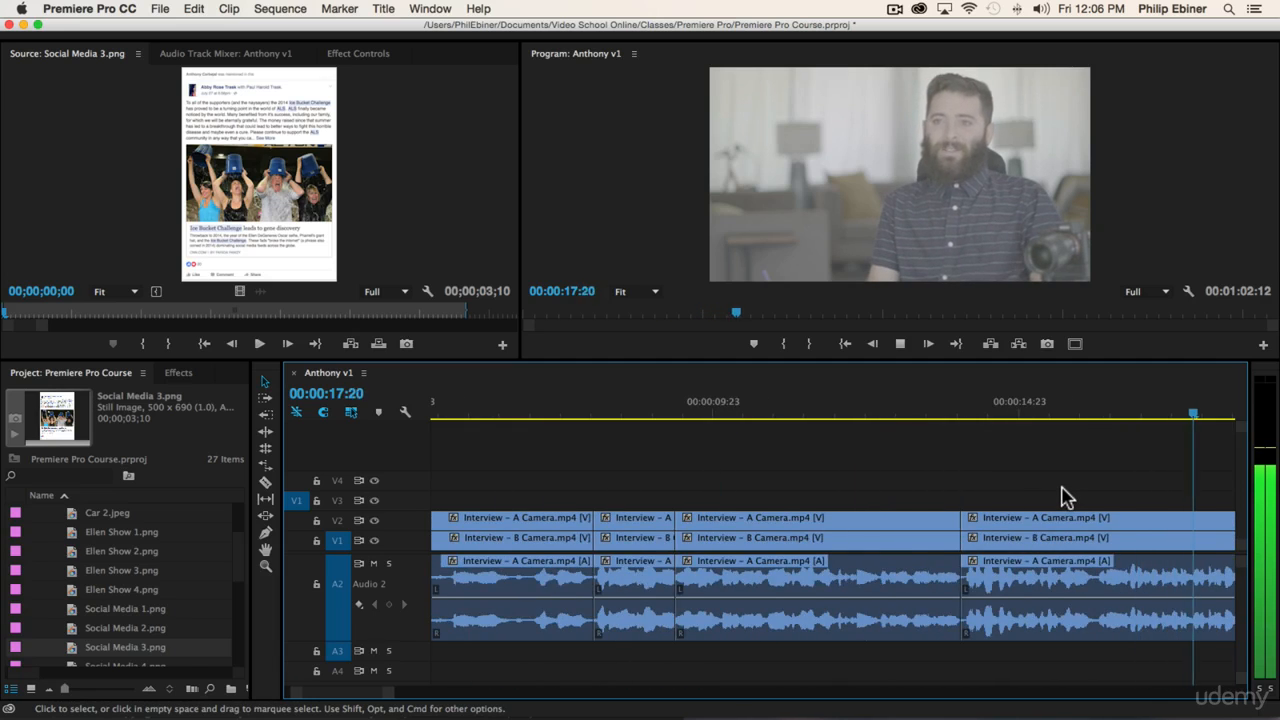
{"action": "scroll", "coordinate": [1066, 497], "scroll_direction": "down", "scroll_amount": 13}
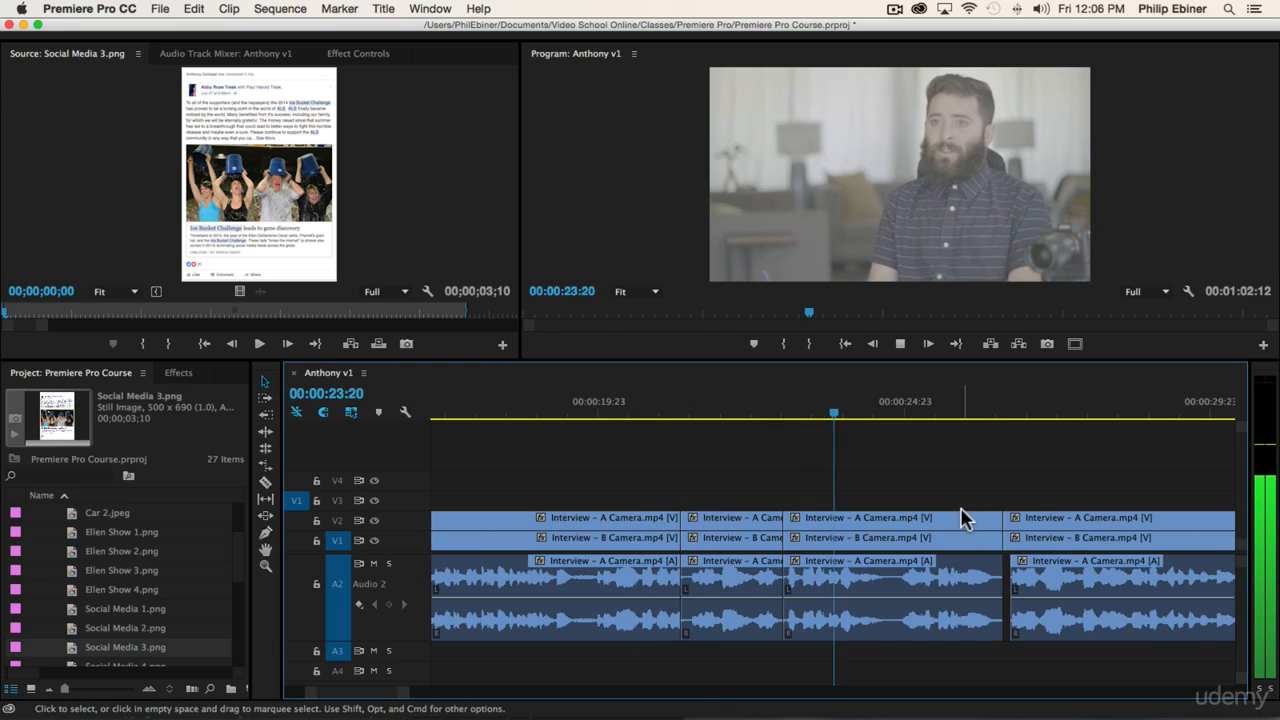
{"action": "key", "text": "space"}
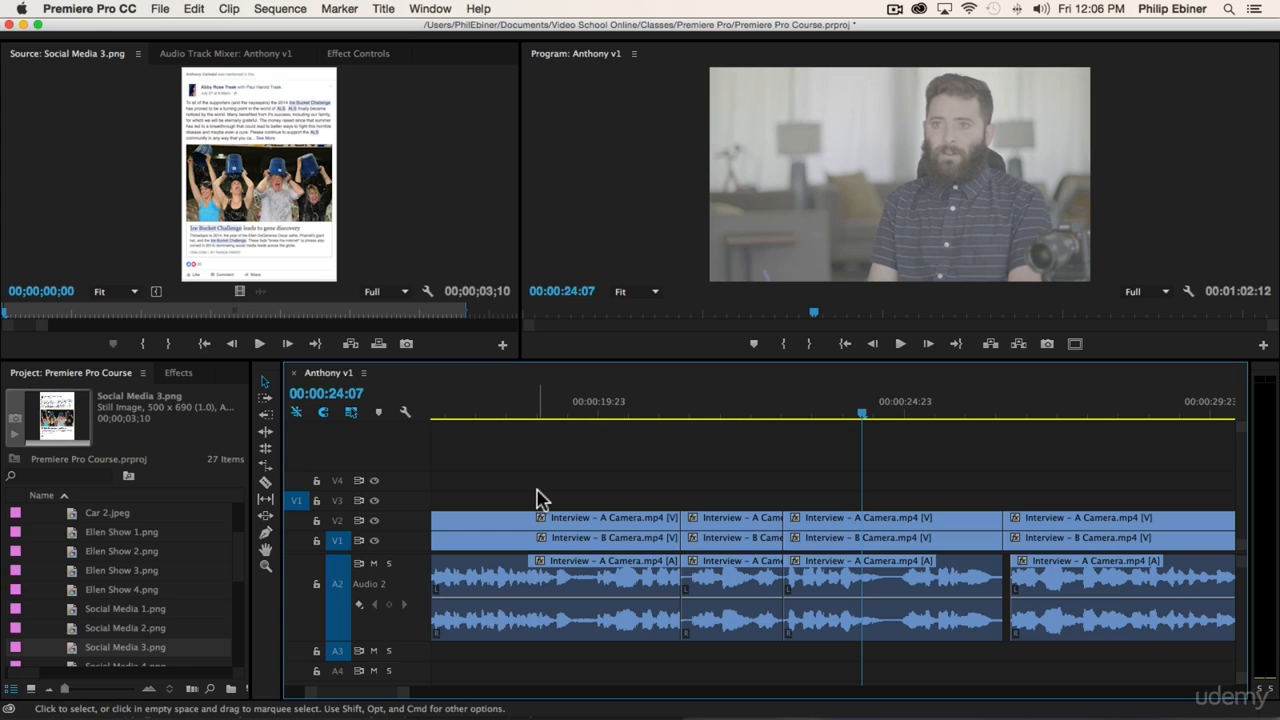
Step: Delete the short clip starting at about 00:00:21:07 from all tracks and close the gap it leaves
{"action": "left_click_drag", "start_coordinate": [755, 482], "coordinate": [741, 625]}
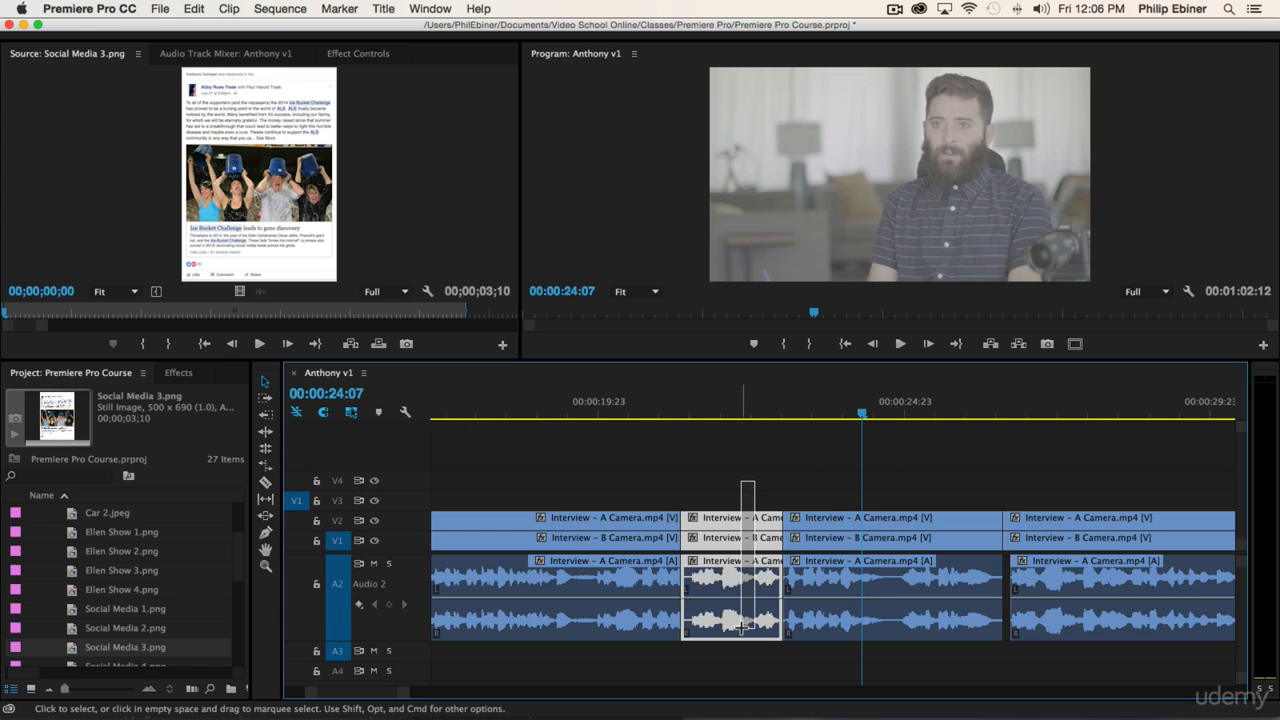
{"action": "key", "text": "Delete"}
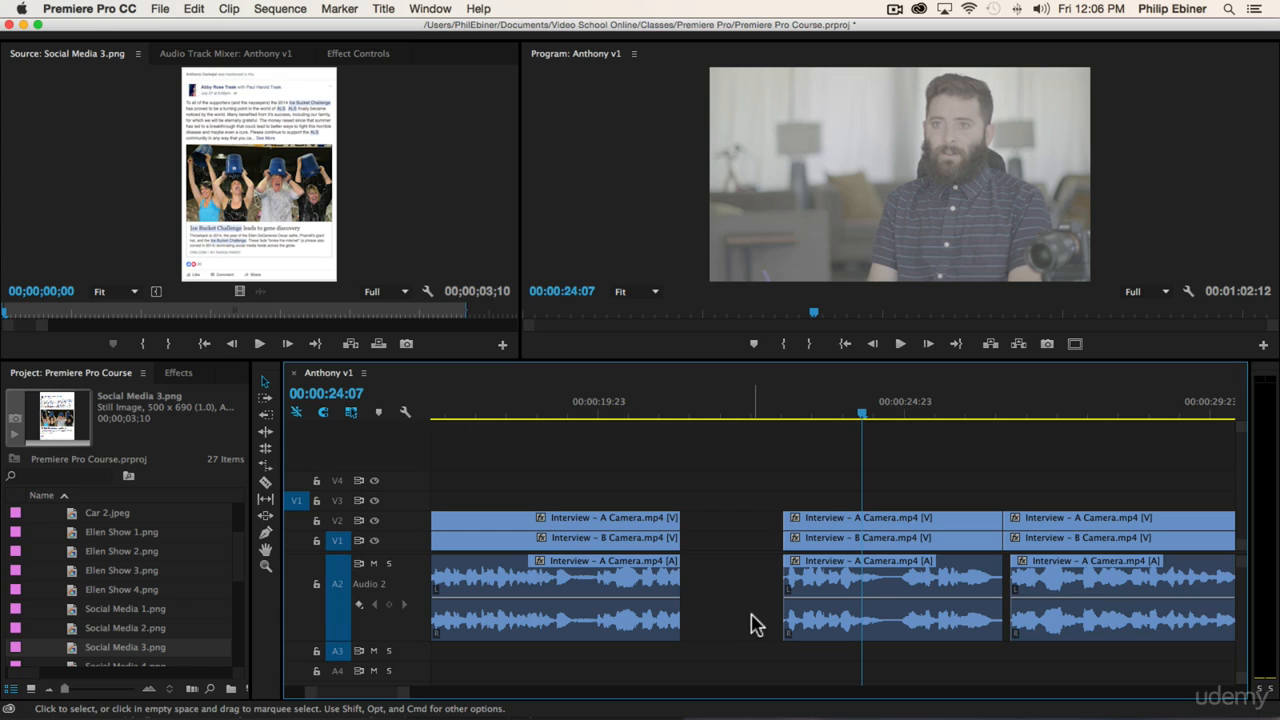
{"action": "left_click", "coordinate": [722, 600]}
{"action": "key", "text": "Delete"}
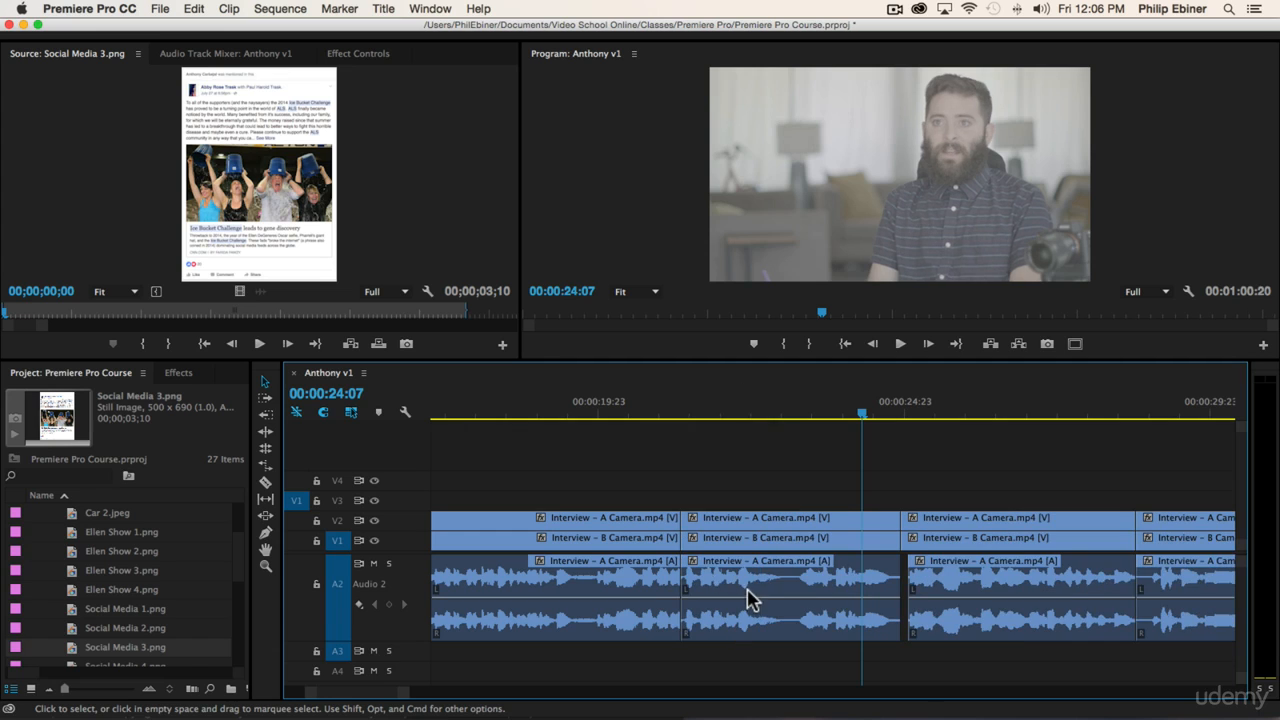
Step: Play from a few seconds before the closed gap through to about 00:00:26:06
{"action": "left_click", "coordinate": [450, 420]}
{"action": "key", "text": "space"}
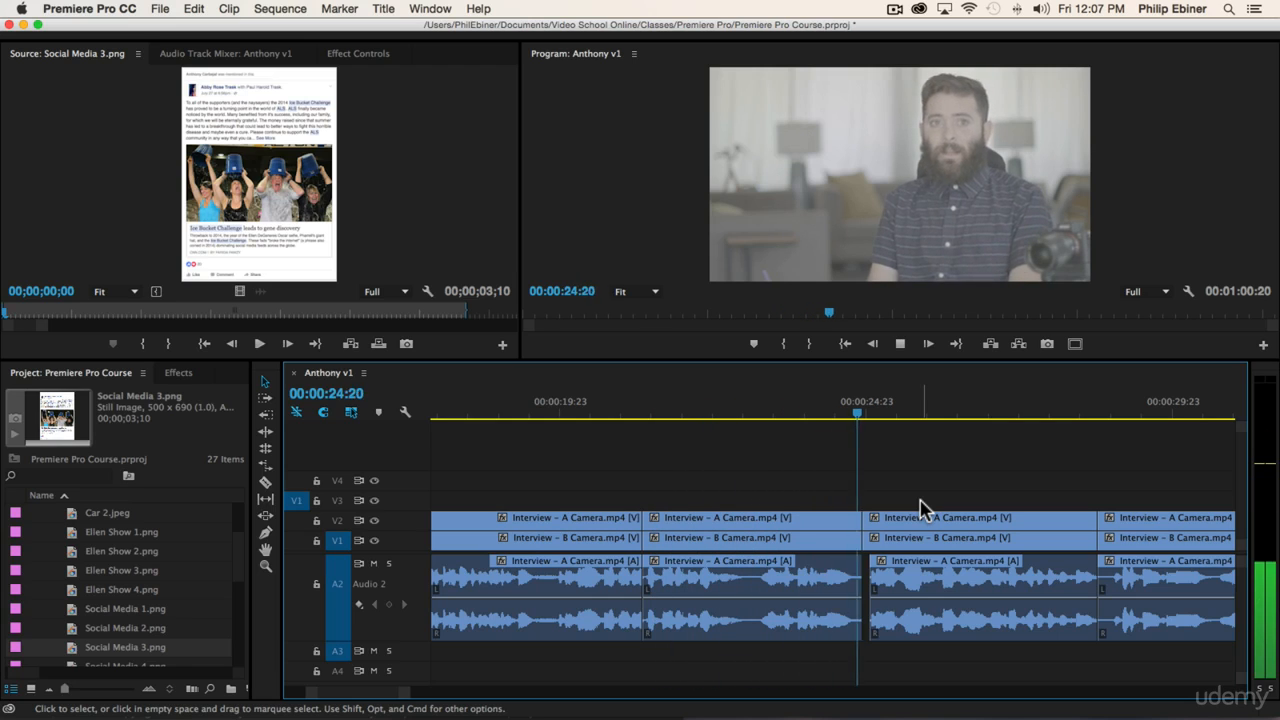
{"action": "key", "text": "space"}
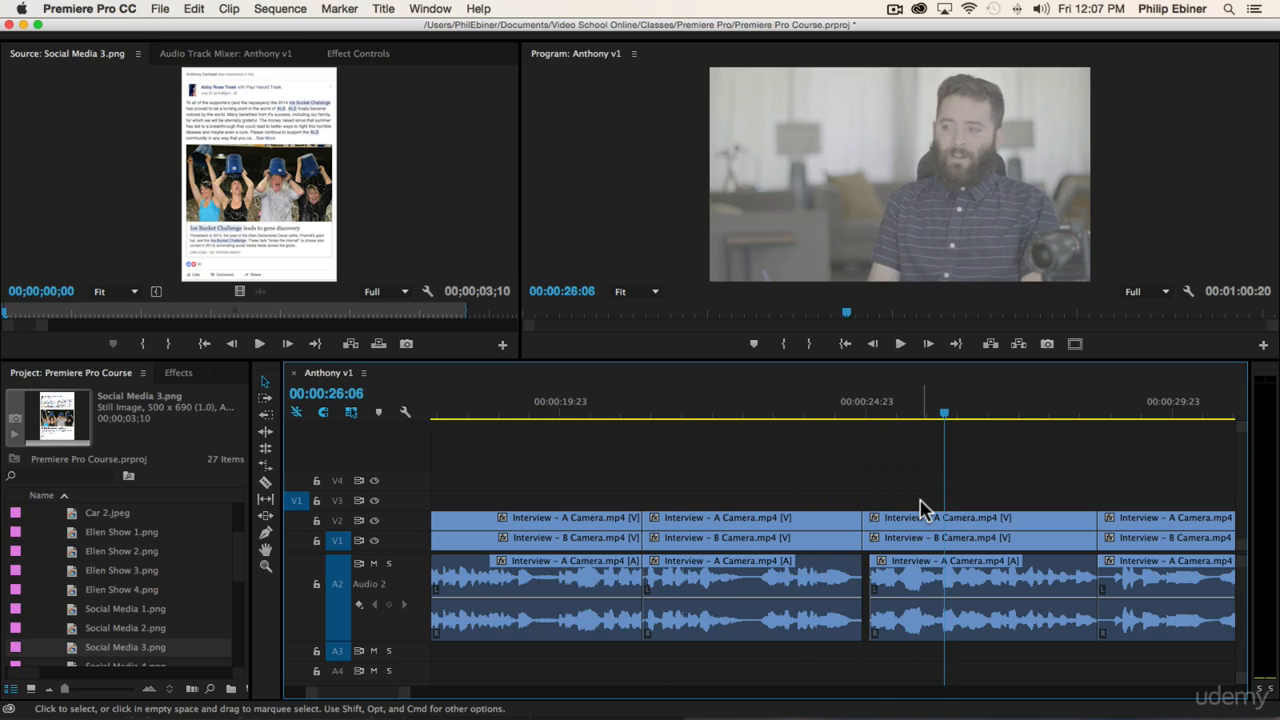
Step: Bring the whole sequence into view and scrub at its end to about 00:01:00:01 to check the overall length
{"action": "key", "text": "minus"}
{"action": "key", "text": "minus"}
{"action": "key", "text": "minus"}
{"action": "key", "text": "minus"}
{"action": "left_click", "coordinate": [895, 416]}
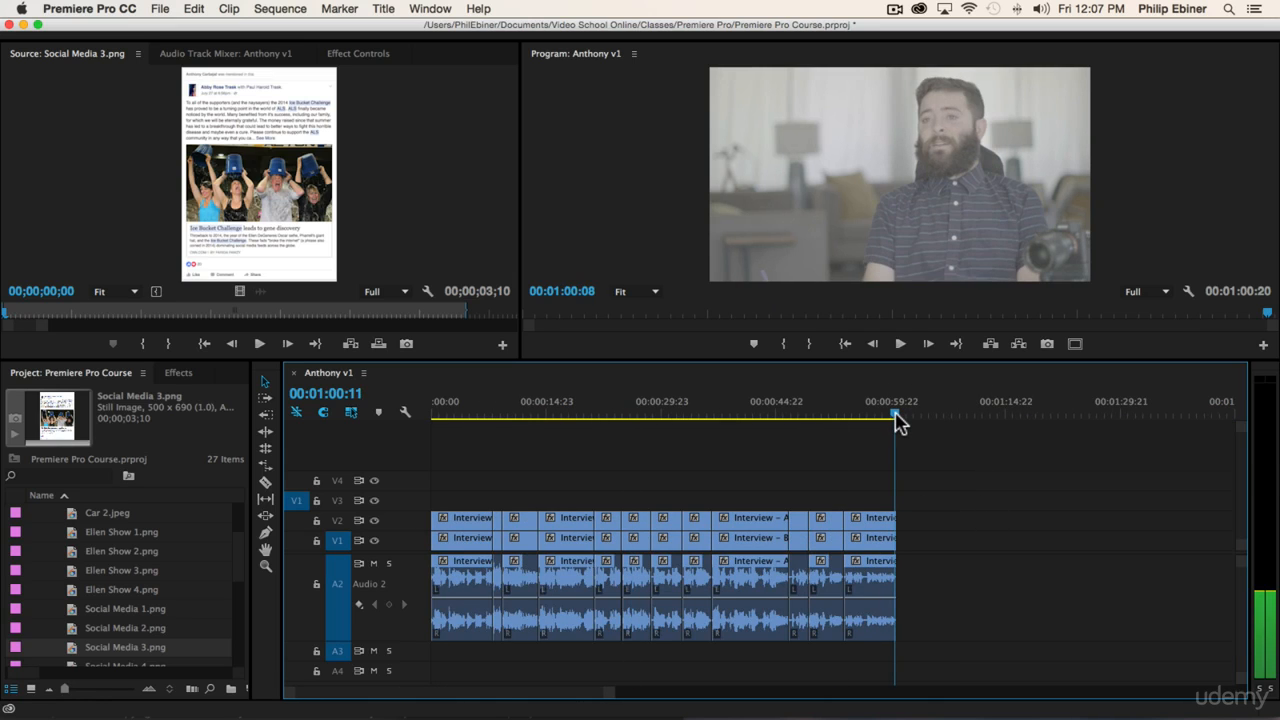
{"action": "left_click_drag", "start_coordinate": [897, 422], "coordinate": [891, 420]}
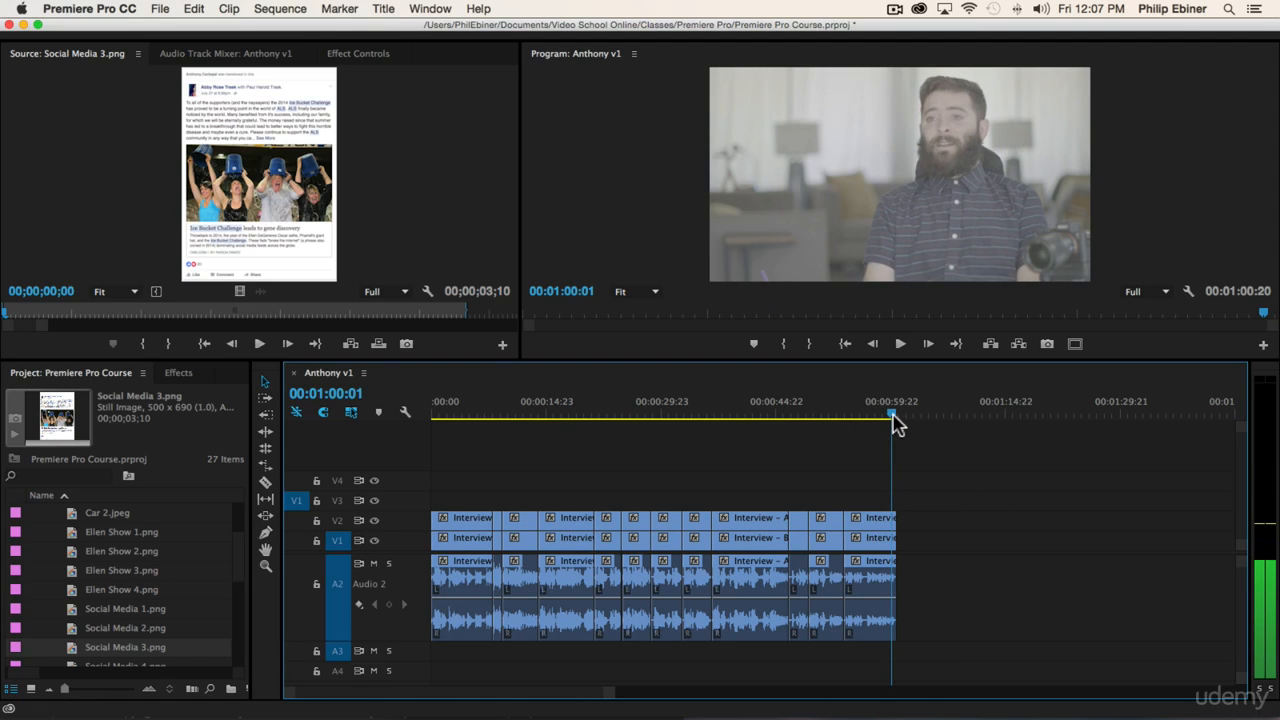
Step: Play the clips from about 00:00:21:15 to 00:00:31:09, checking the transitions between them
{"action": "left_click", "coordinate": [598, 421]}
{"action": "key", "text": "equal"}
{"action": "key", "text": "equal"}
{"action": "key", "text": "equal"}
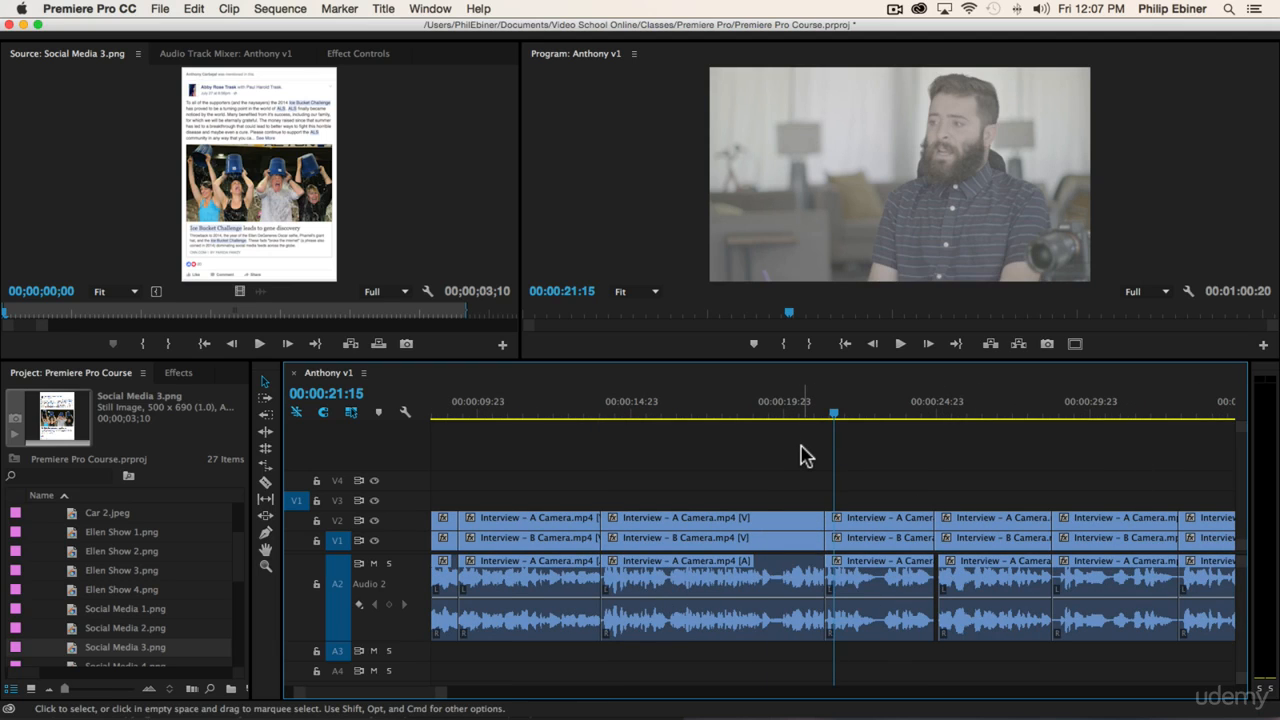
{"action": "key", "text": "space"}
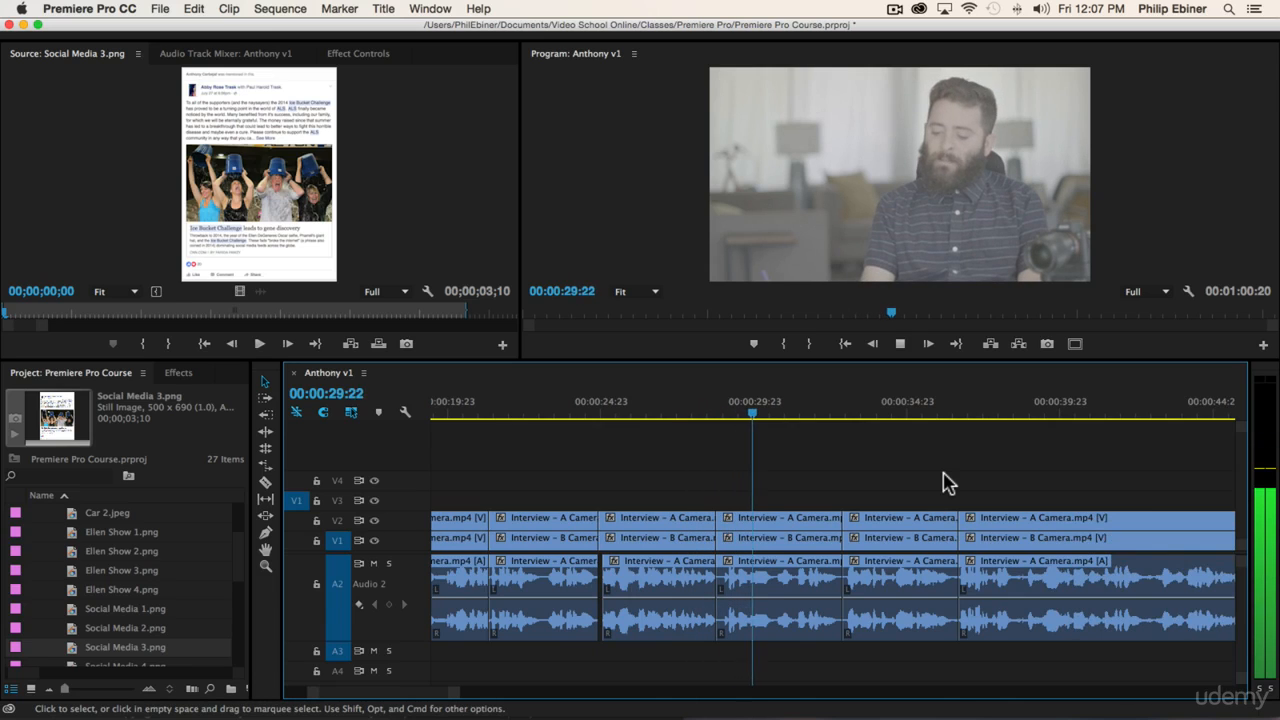
{"action": "key", "text": "space"}
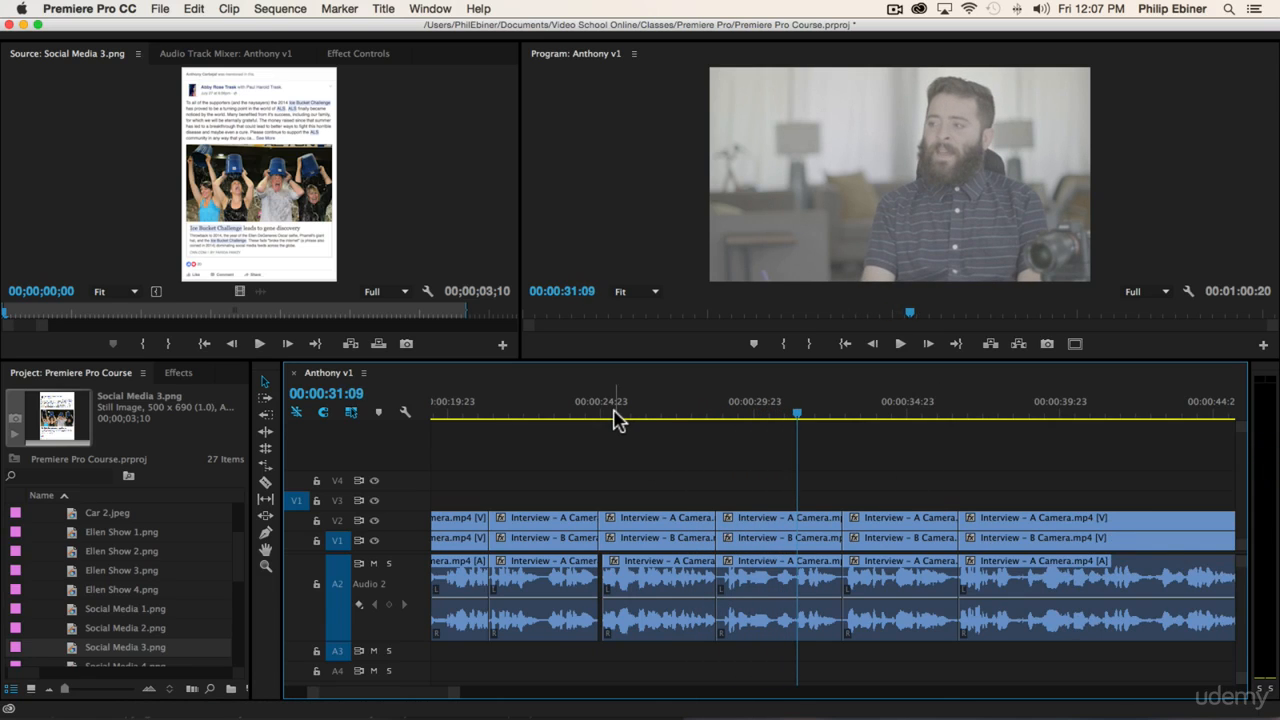
Step: Play the interview from about 00:00:25:10 to 00:00:28:02 to find where the speech can be tightened
{"action": "left_click", "coordinate": [614, 415]}
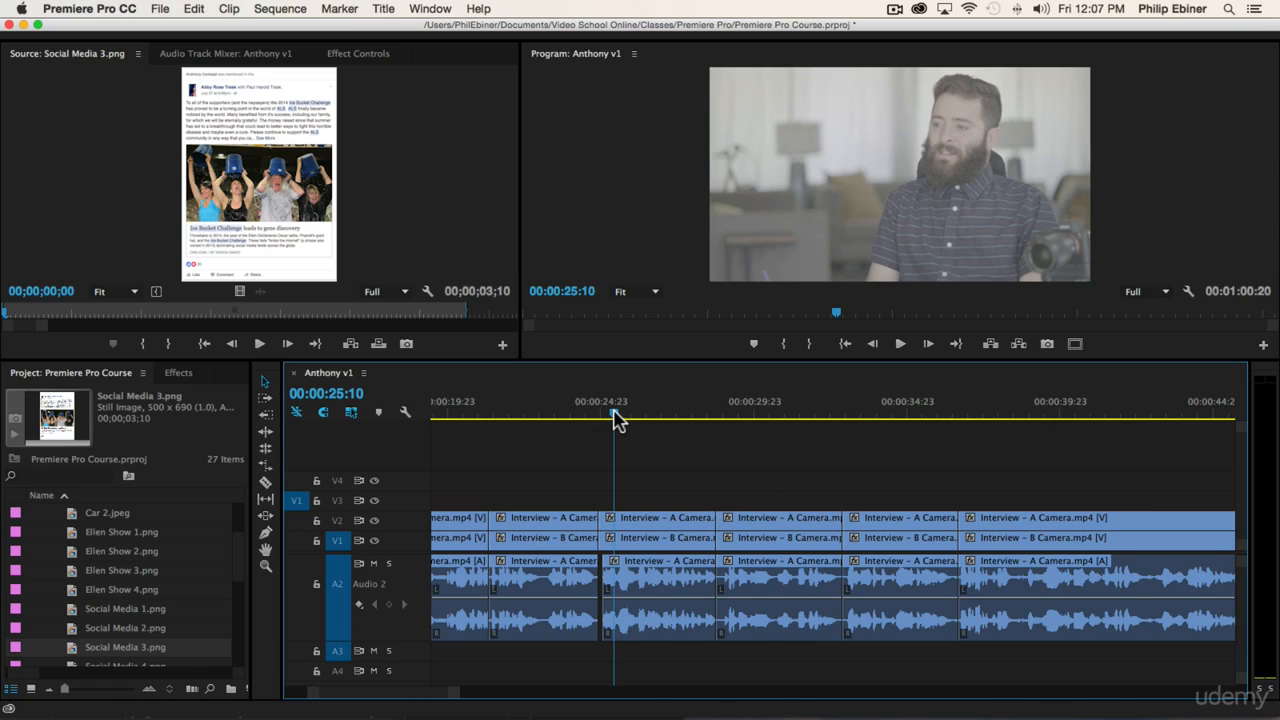
{"action": "key", "text": "space"}
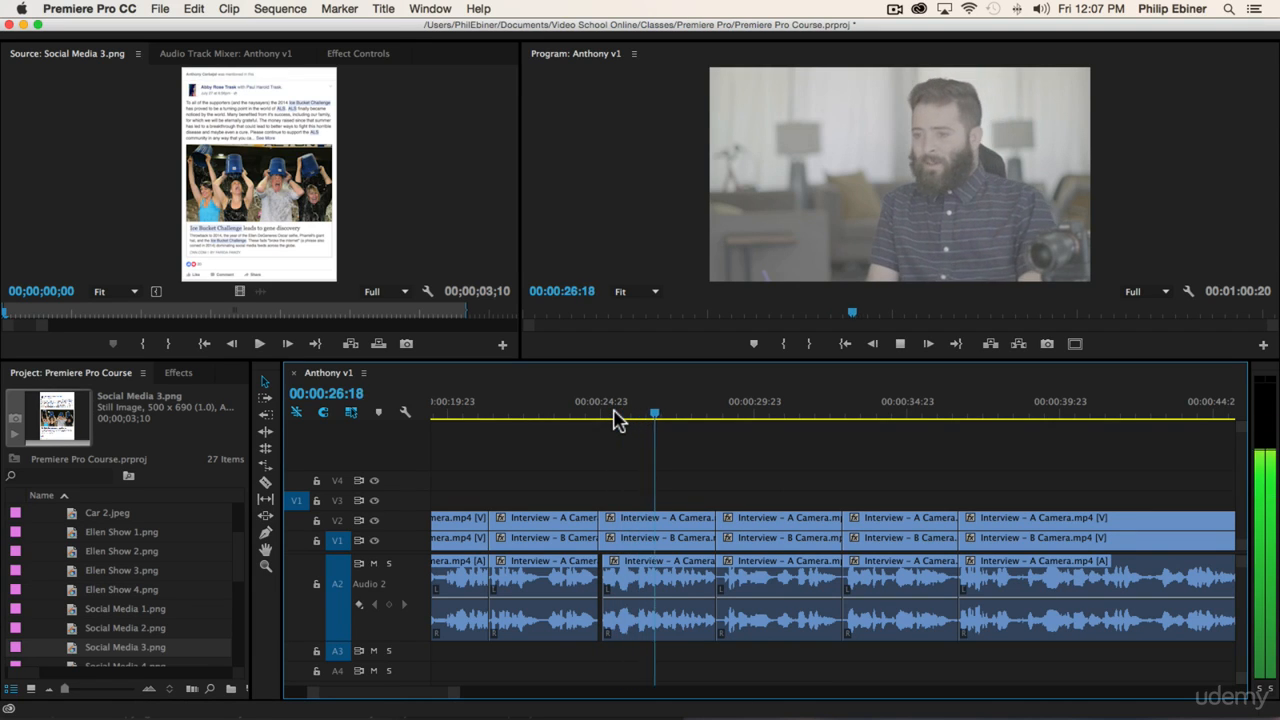
{"action": "key", "text": "space"}
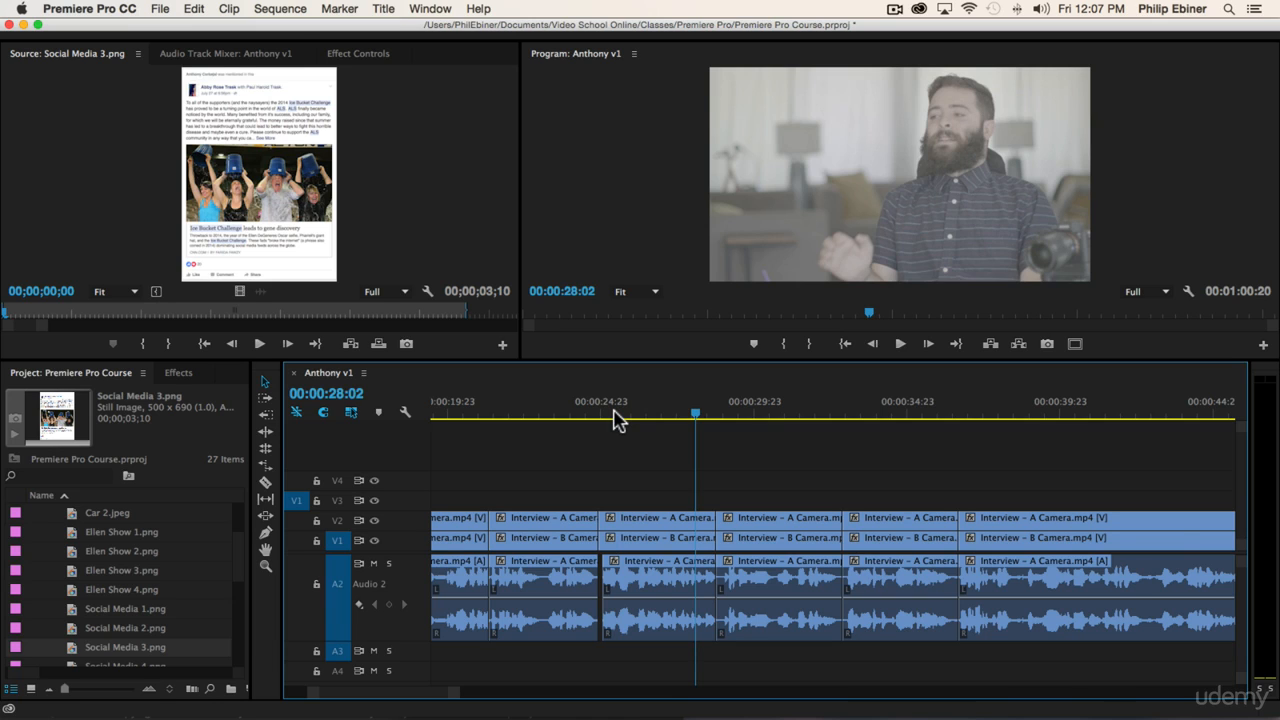
Step: Split the interview clips on all tracks at about 00:00:27:17
{"action": "key", "text": "equal"}
{"action": "key", "text": "equal"}
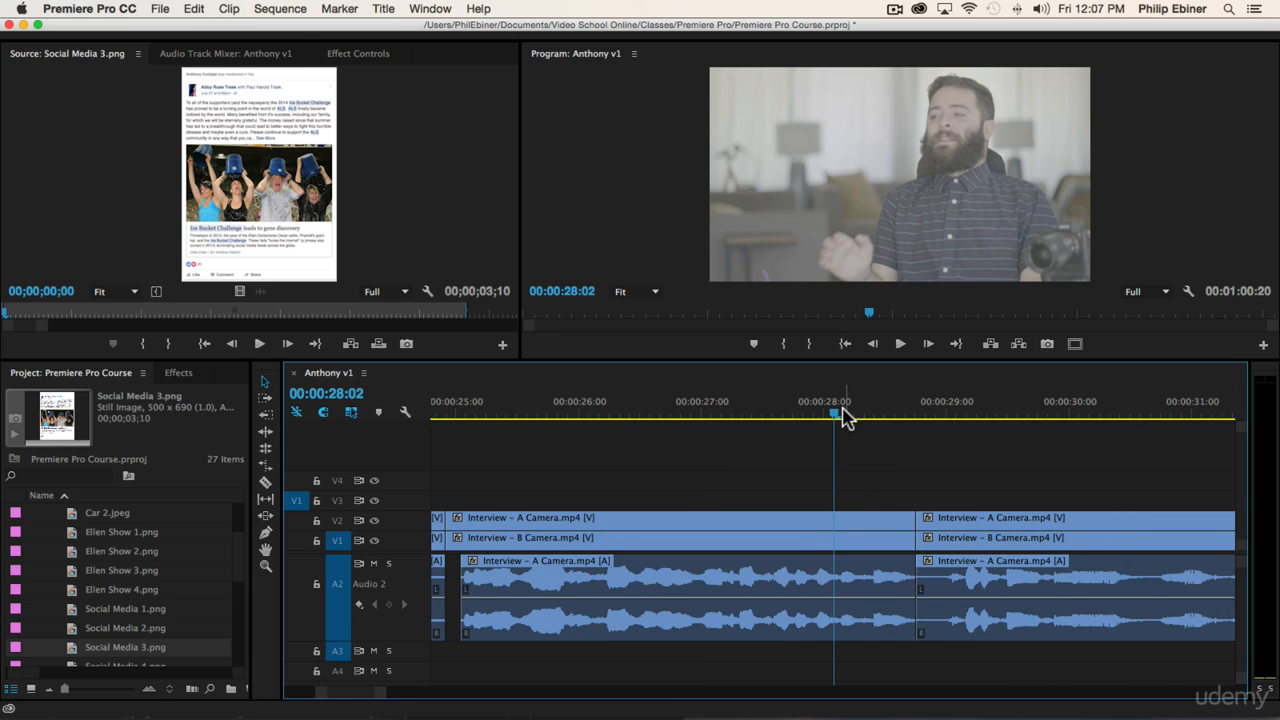
{"action": "left_click_drag", "start_coordinate": [843, 417], "coordinate": [789, 413]}
{"action": "key", "text": "space"}
{"action": "left_click", "coordinate": [790, 414]}
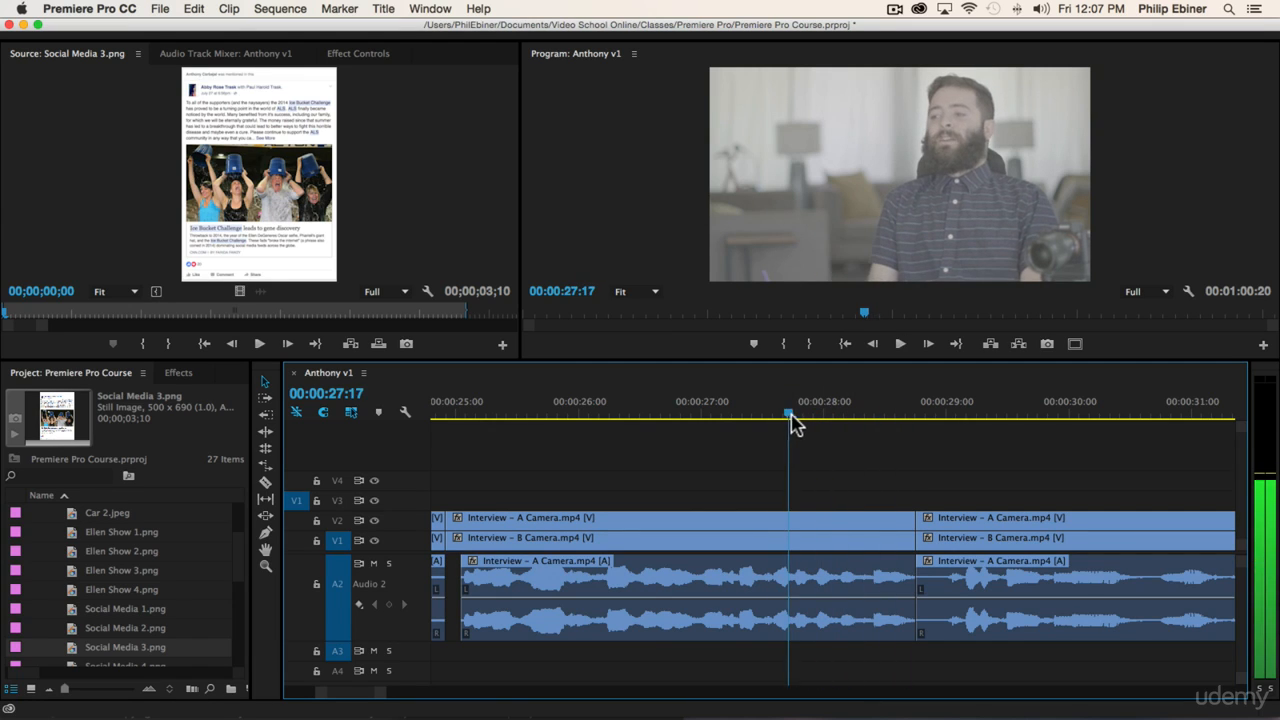
{"action": "key", "text": "c"}
{"action": "left_click", "coordinate": [806, 523], "text": "shift"}
Step: Review the speech around the new cut, and move everything after it earlier to start at about 00:00:26:11, overwriting the preceding clip's end
{"action": "key", "text": "space"}
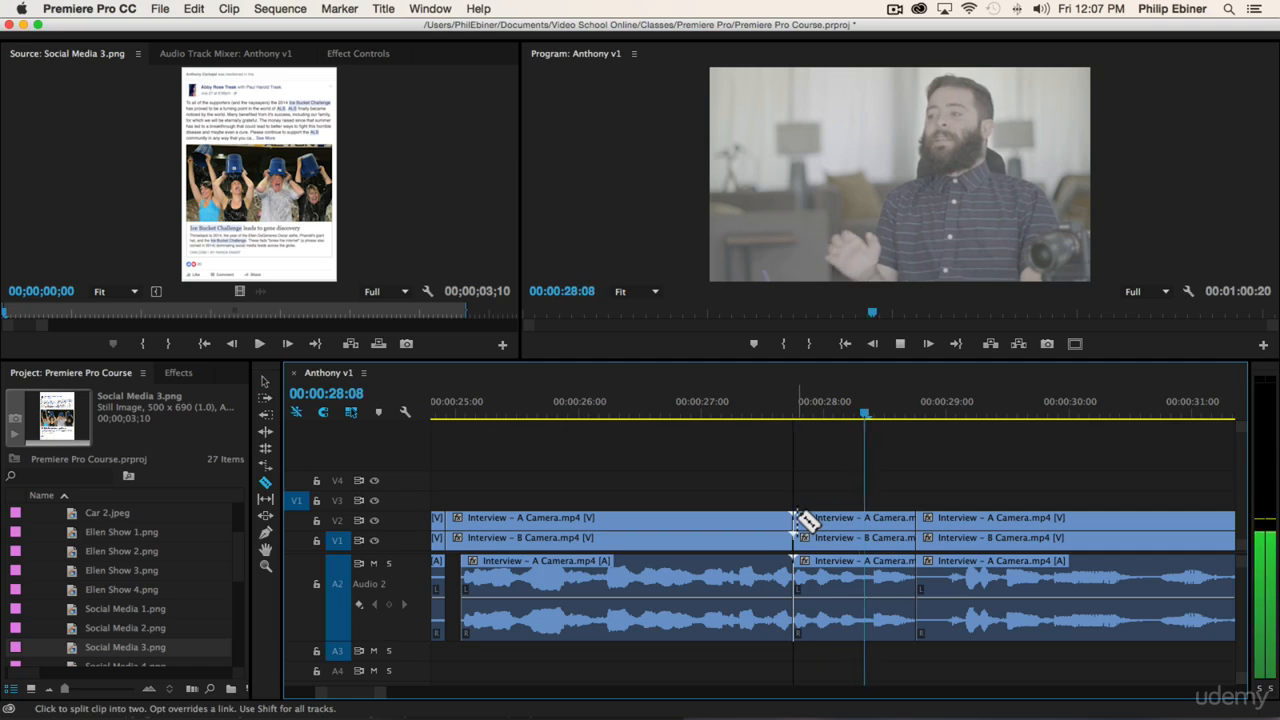
{"action": "left_click", "coordinate": [538, 416]}
{"action": "key", "text": "space"}
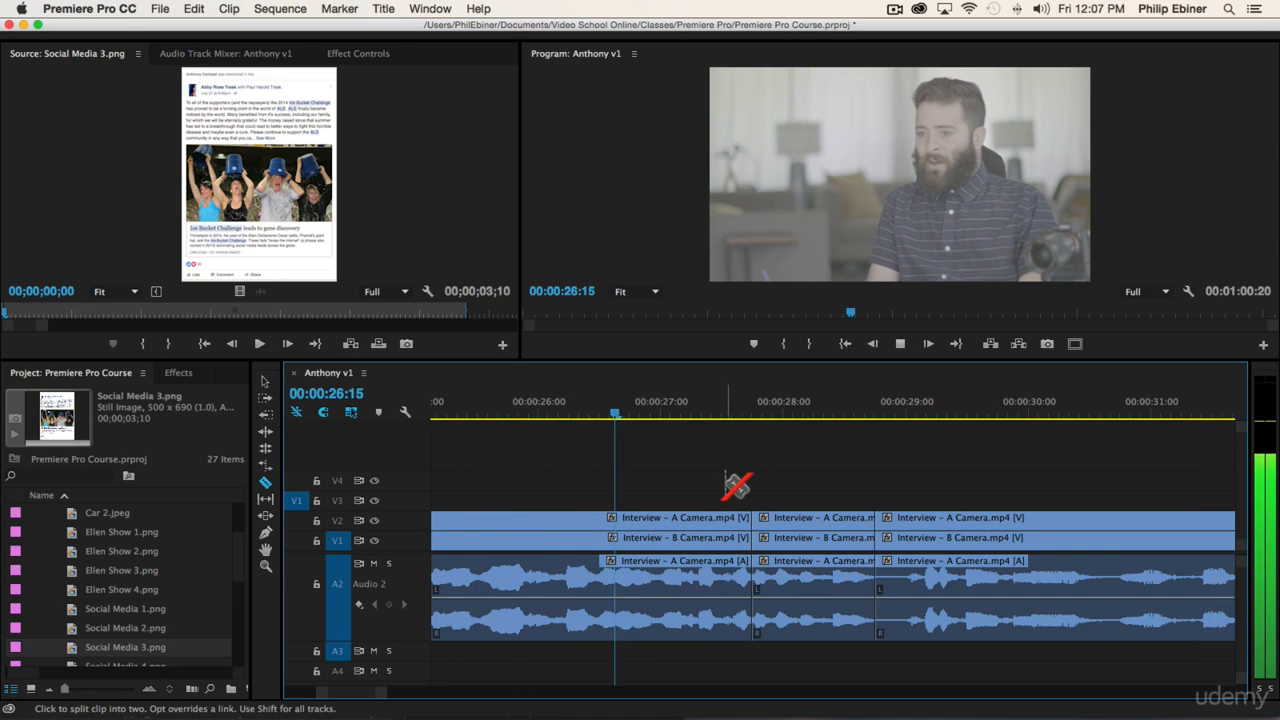
{"action": "key", "text": "space"}
{"action": "left_click", "coordinate": [548, 416]}
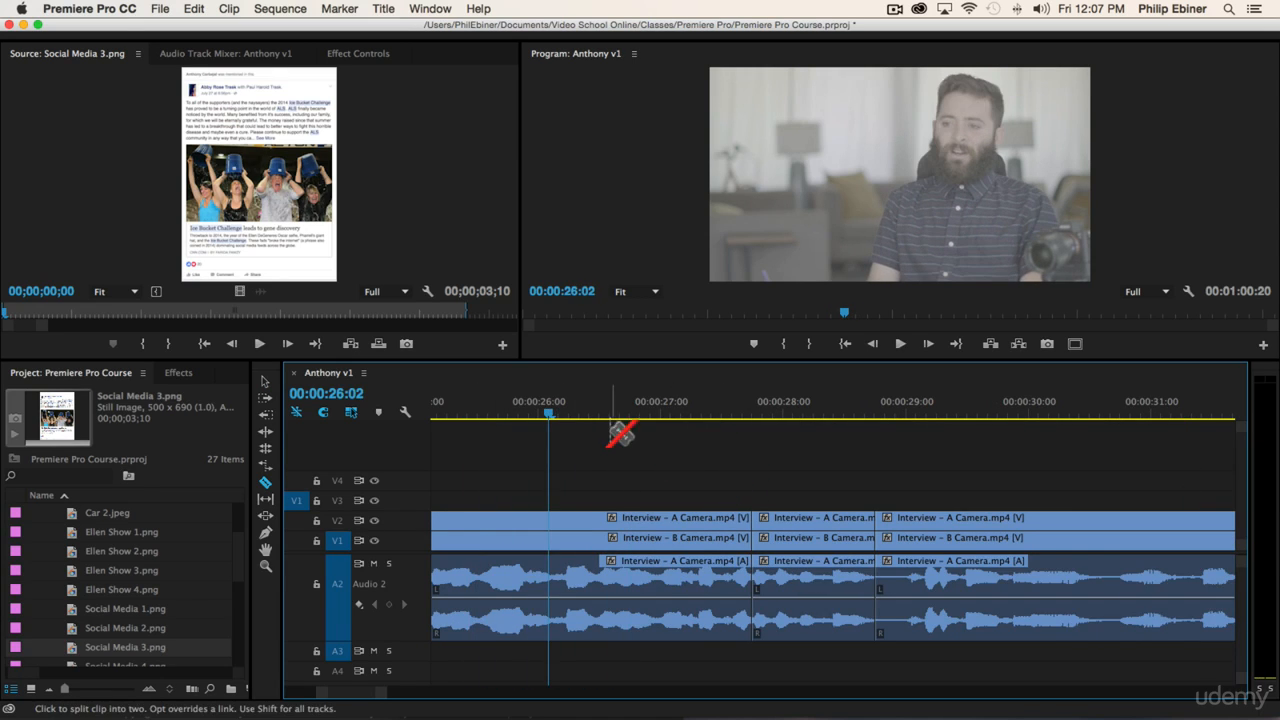
{"action": "left_click", "coordinate": [593, 417]}
{"action": "key", "text": "a"}
{"action": "left_click_drag", "start_coordinate": [845, 527], "coordinate": [687, 530]}
Step: Play across the tightened cut at about 00:00:26:11 and nudge all following clips four frames later
{"action": "left_click", "coordinate": [484, 416]}
{"action": "key", "text": "space"}
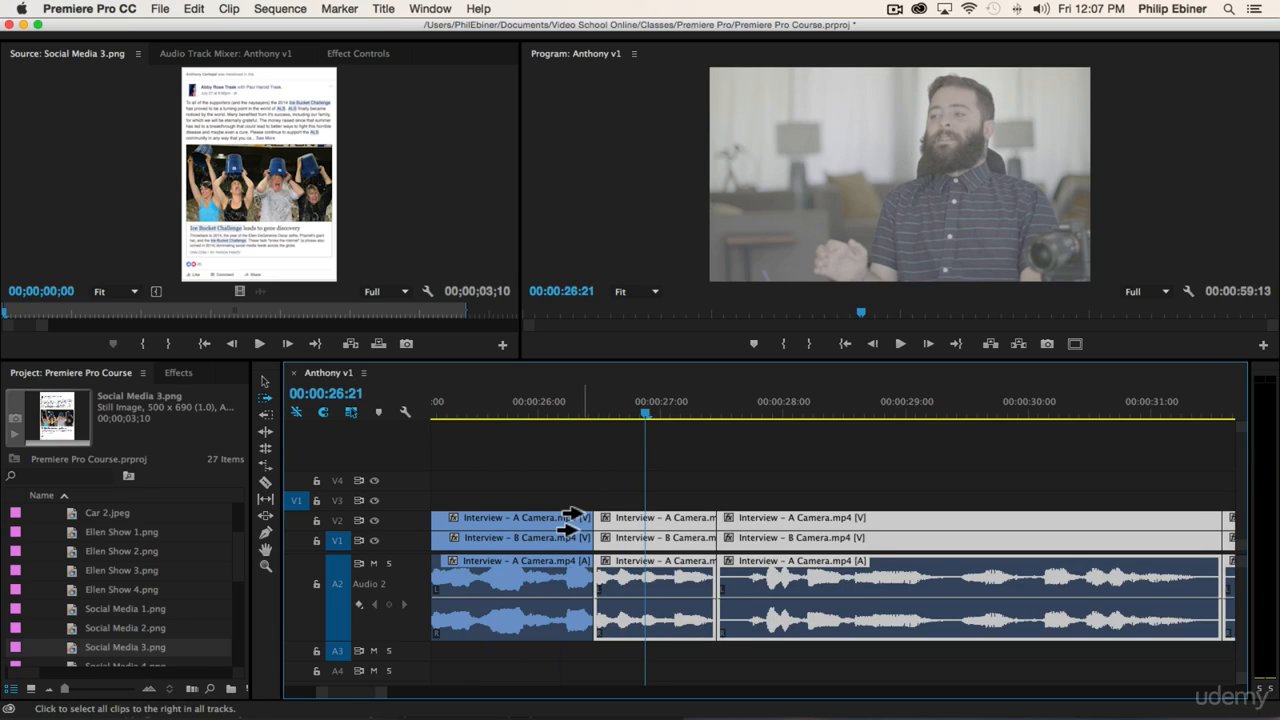
{"action": "key", "text": "super+Right"}
{"action": "key", "text": "super+Right"}
{"action": "key", "text": "super+Right"}
{"action": "key", "text": "super+Right"}
Step: Extend the end of the preceding clips on all tracks to fill the small gap at about 00:00:26:11
{"action": "key", "text": "v"}
{"action": "left_click_drag", "start_coordinate": [605, 510], "coordinate": [573, 607]}
{"action": "left_click_drag", "start_coordinate": [591, 576], "coordinate": [742, 586]}
{"action": "key", "text": "super+z"}
{"action": "left_click", "coordinate": [545, 450]}
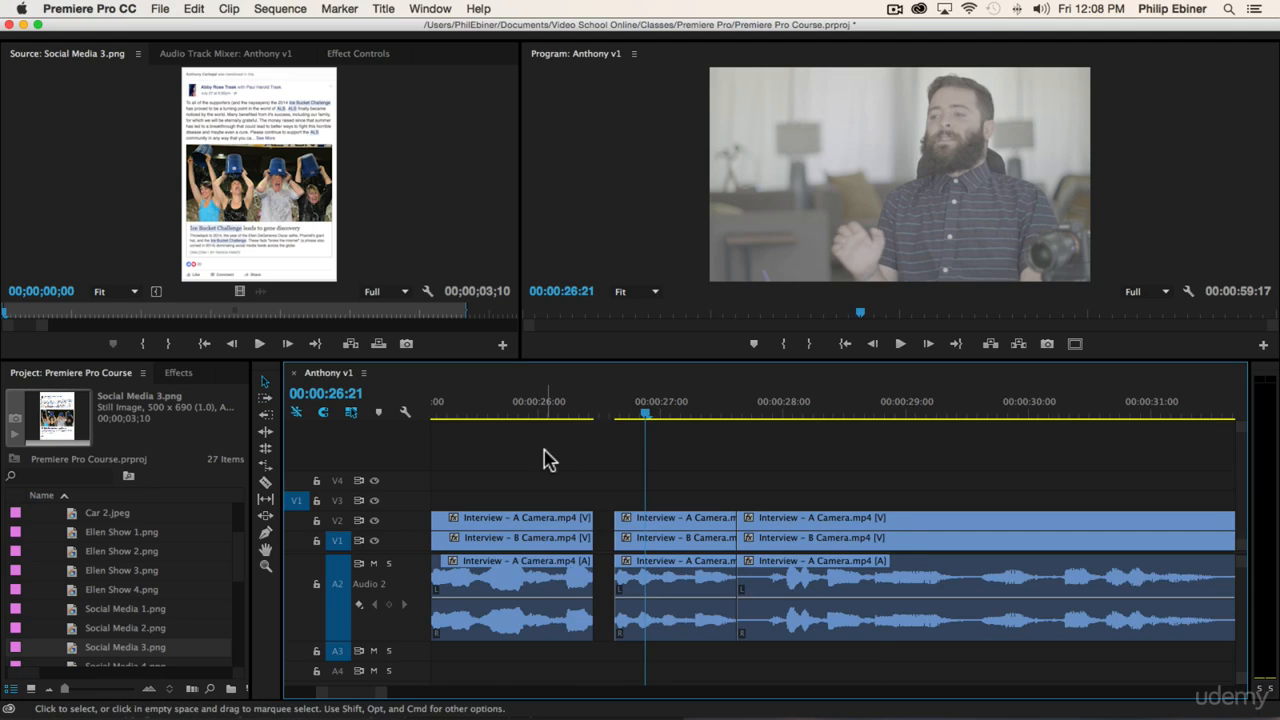
{"action": "left_click_drag", "start_coordinate": [553, 487], "coordinate": [596, 595]}
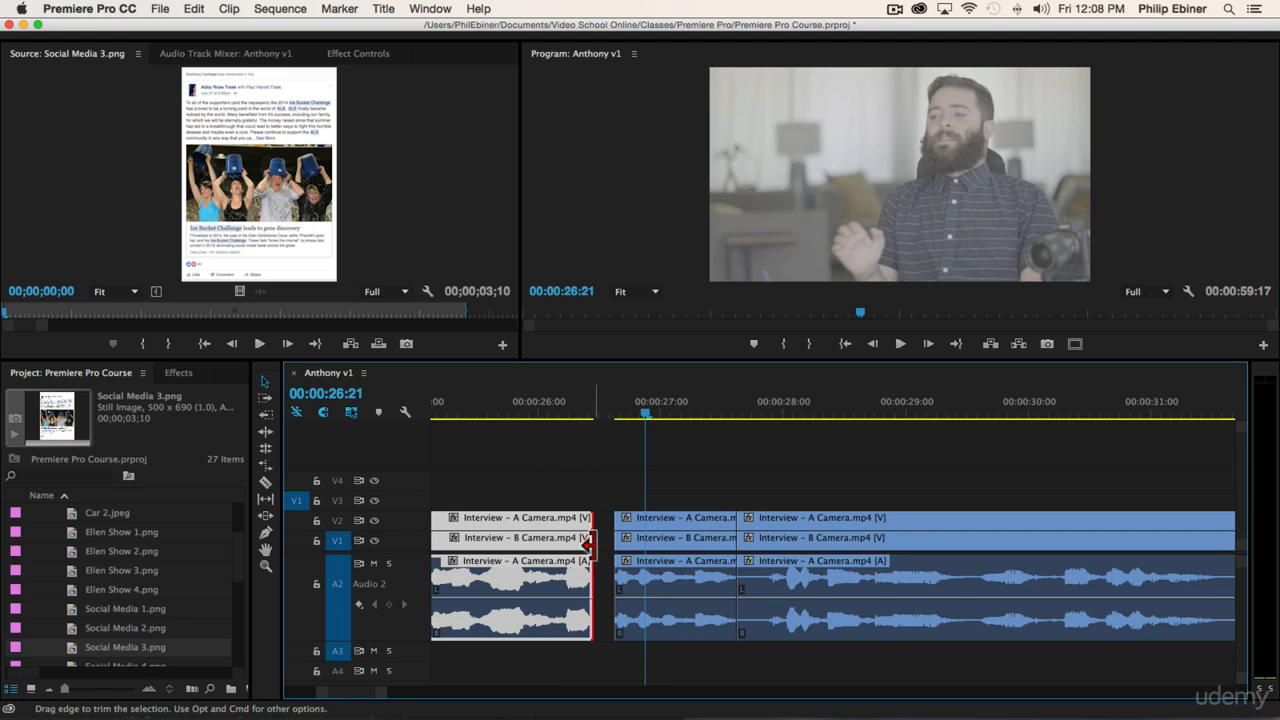
{"action": "left_click_drag", "start_coordinate": [588, 545], "coordinate": [686, 545]}
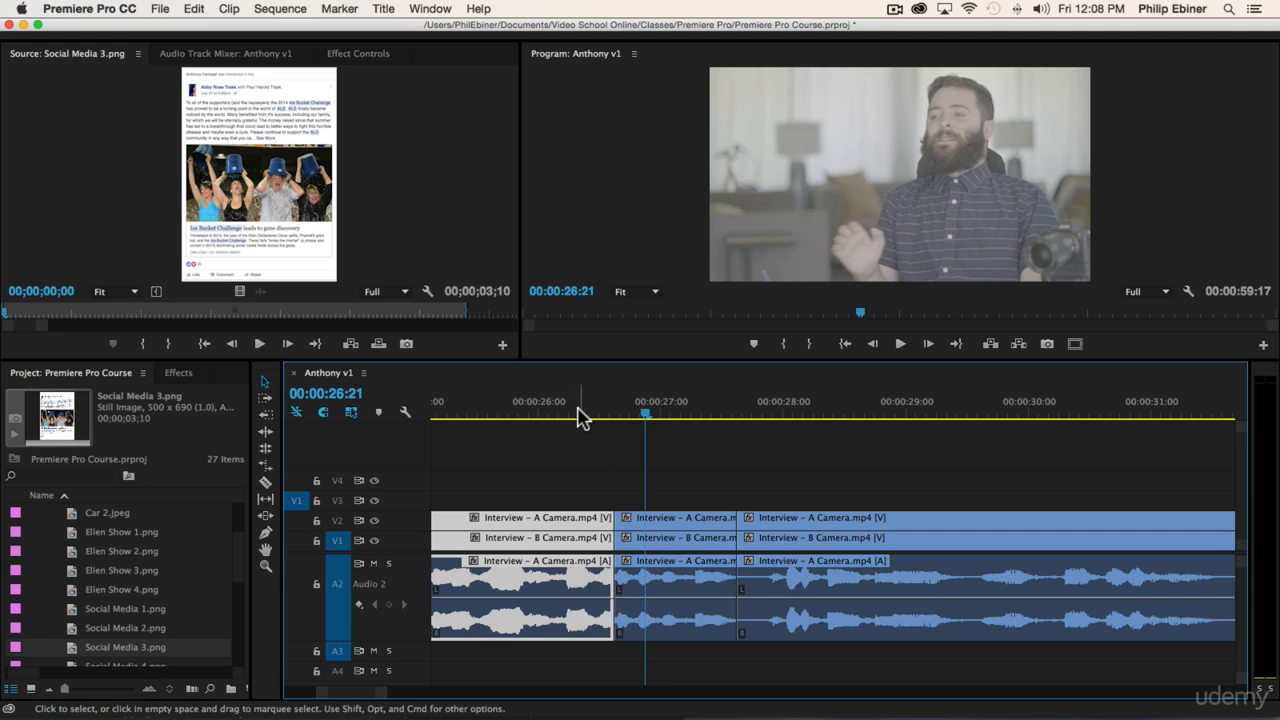
Step: Try shifting all clips after the closed gap one frame later and extending the preceding clips to meet them
{"action": "left_click", "coordinate": [532, 409]}
{"action": "key", "text": "space"}
{"action": "left_click", "coordinate": [532, 409]}
{"action": "key", "text": "a"}
{"action": "left_click_drag", "start_coordinate": [616, 528], "coordinate": [622, 528]}
{"action": "key", "text": "v"}
{"action": "left_click", "coordinate": [605, 580]}
{"action": "left_click_drag", "start_coordinate": [605, 525], "coordinate": [611, 525]}
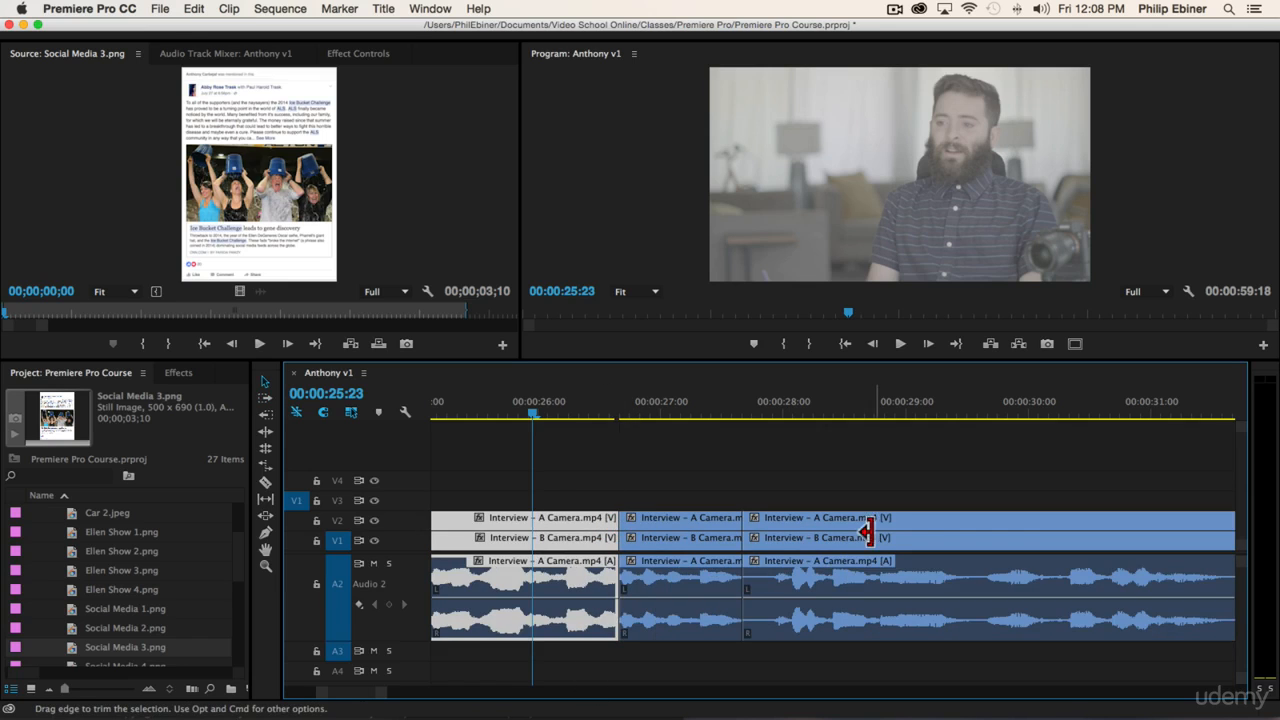
Step: Play across the adjusted cut and move all following clips back one frame earlier
{"action": "key", "text": "space"}
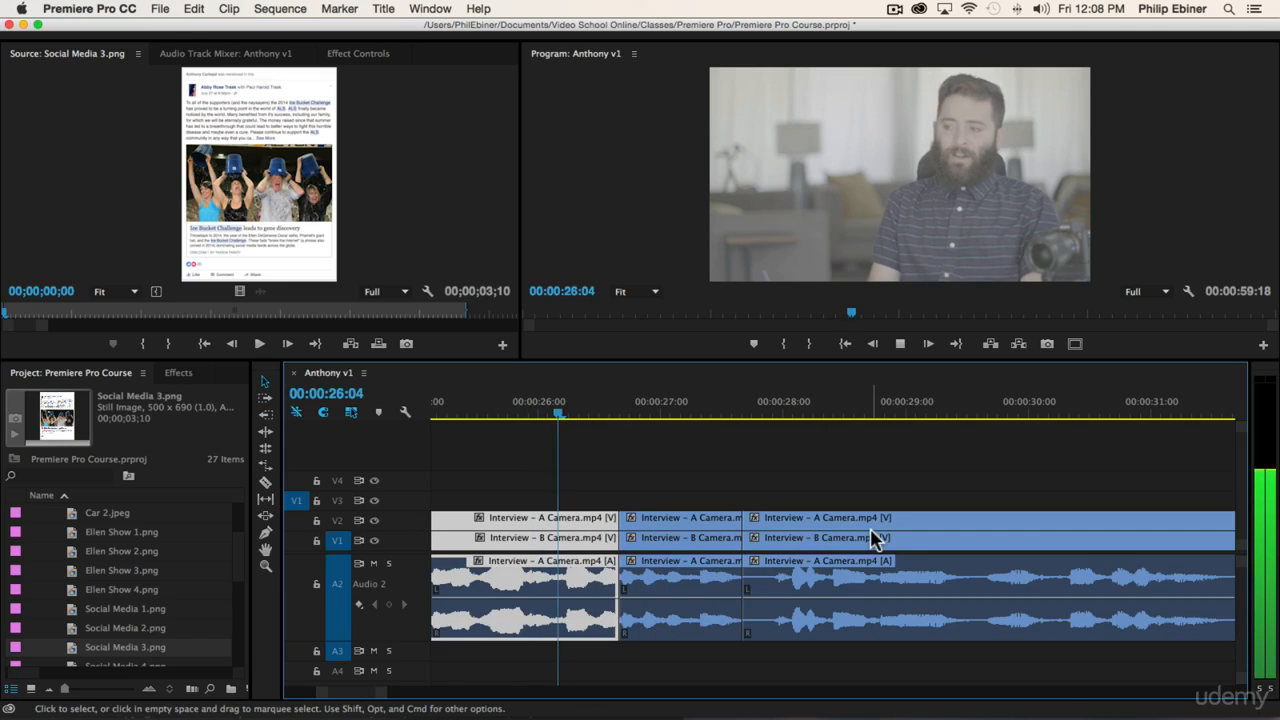
{"action": "key", "text": "space"}
{"action": "key", "text": "a"}
{"action": "left_click", "coordinate": [693, 530]}
{"action": "left_click_drag", "start_coordinate": [697, 525], "coordinate": [691, 525]}
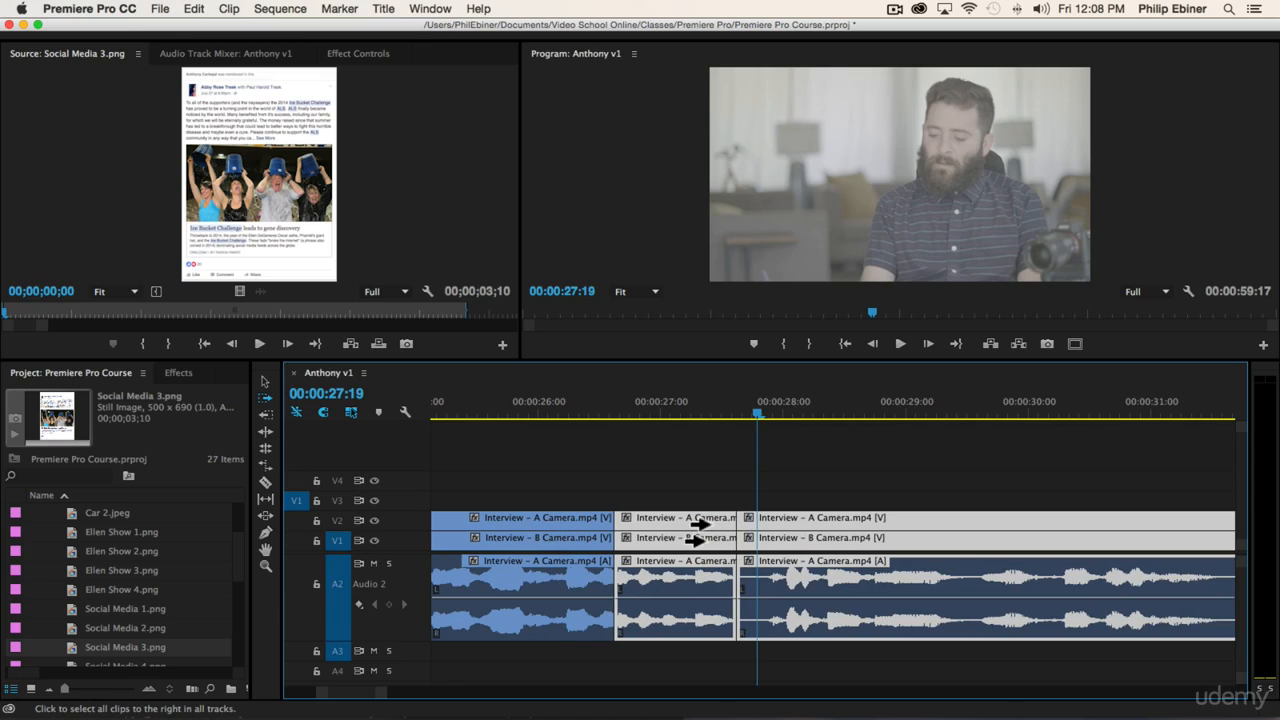
Step: Play from just before the tightened cut through to about 00:00:35:01, checking the flow of the speech
{"action": "left_click", "coordinate": [505, 400]}
{"action": "key", "text": "space"}
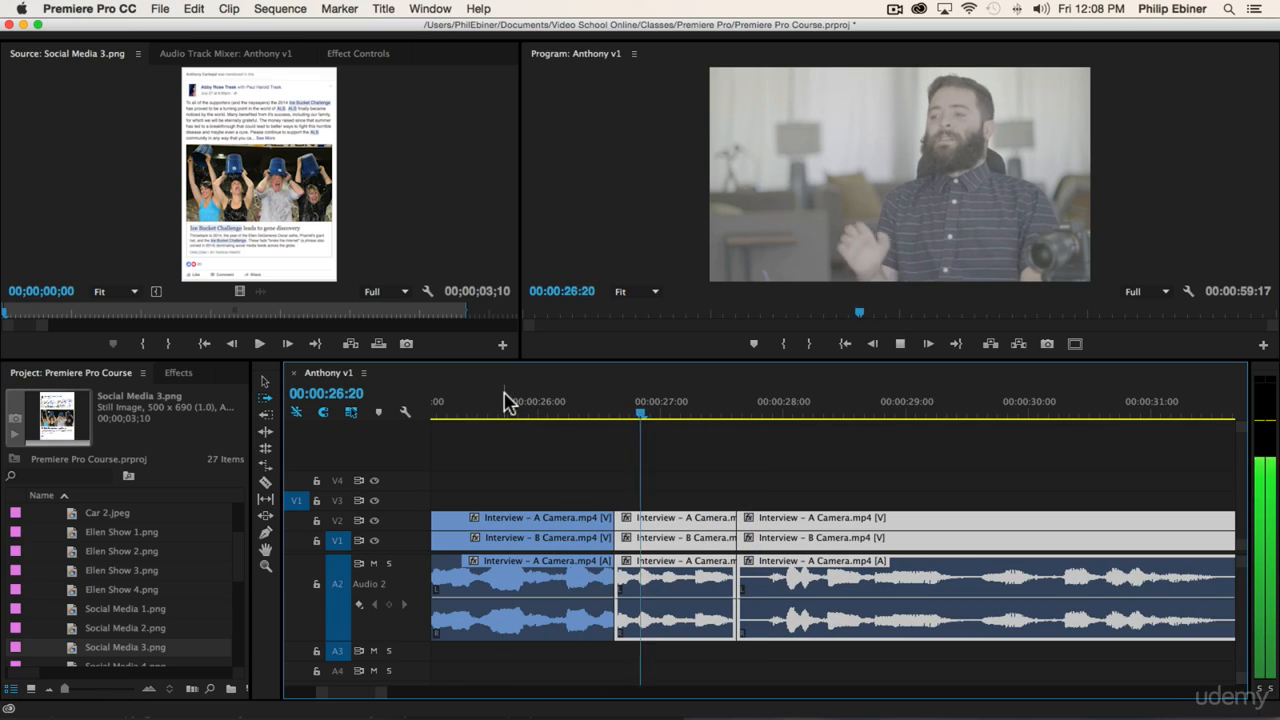
{"action": "key", "text": "v"}
{"action": "left_click", "coordinate": [893, 498]}
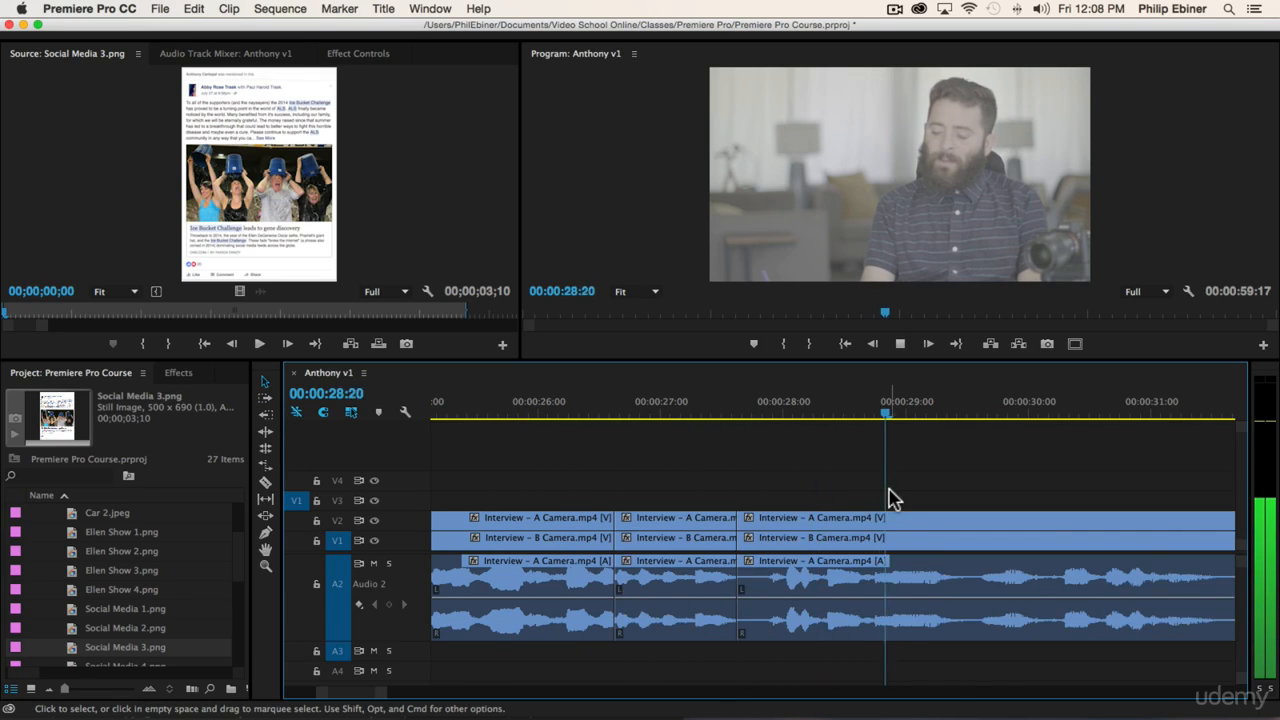
{"action": "key", "text": "minus"}
{"action": "key", "text": "minus"}
{"action": "scroll", "coordinate": [1057, 485], "scroll_direction": "right", "scroll_amount": 3}
{"action": "key", "text": "space"}
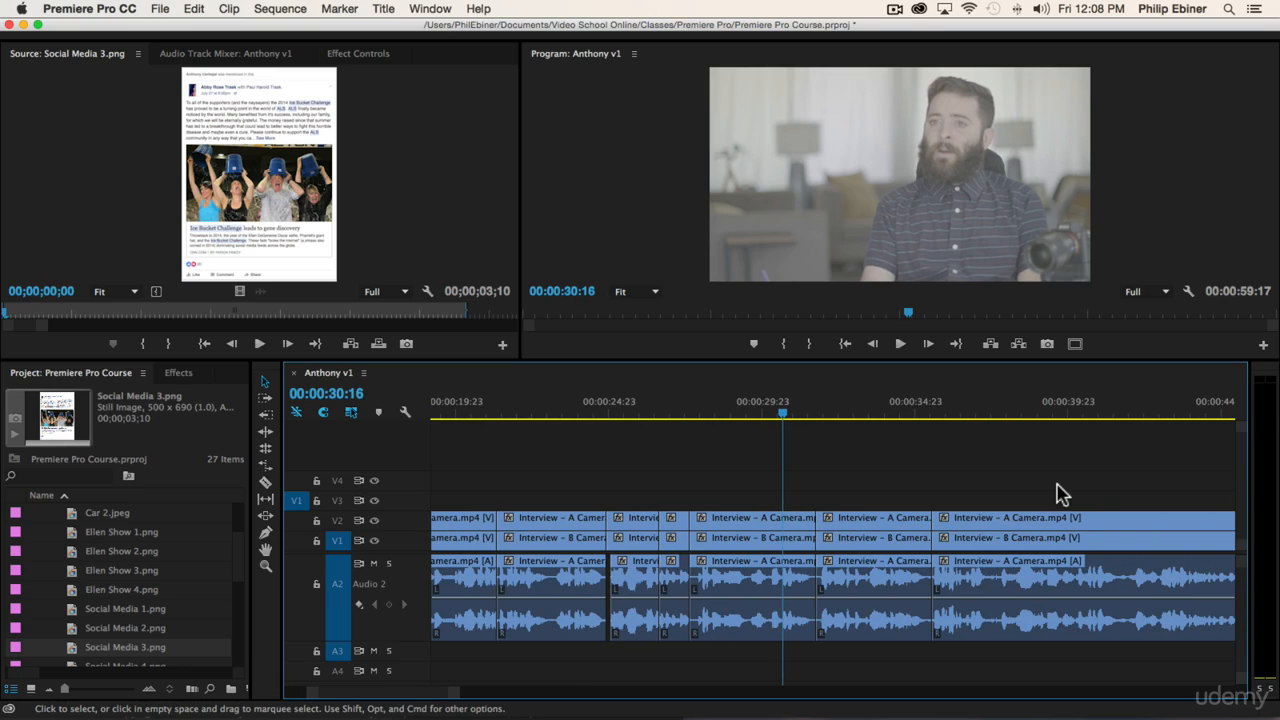
{"action": "scroll", "coordinate": [1057, 488], "scroll_direction": "right", "scroll_amount": 2}
{"action": "key", "text": "space"}
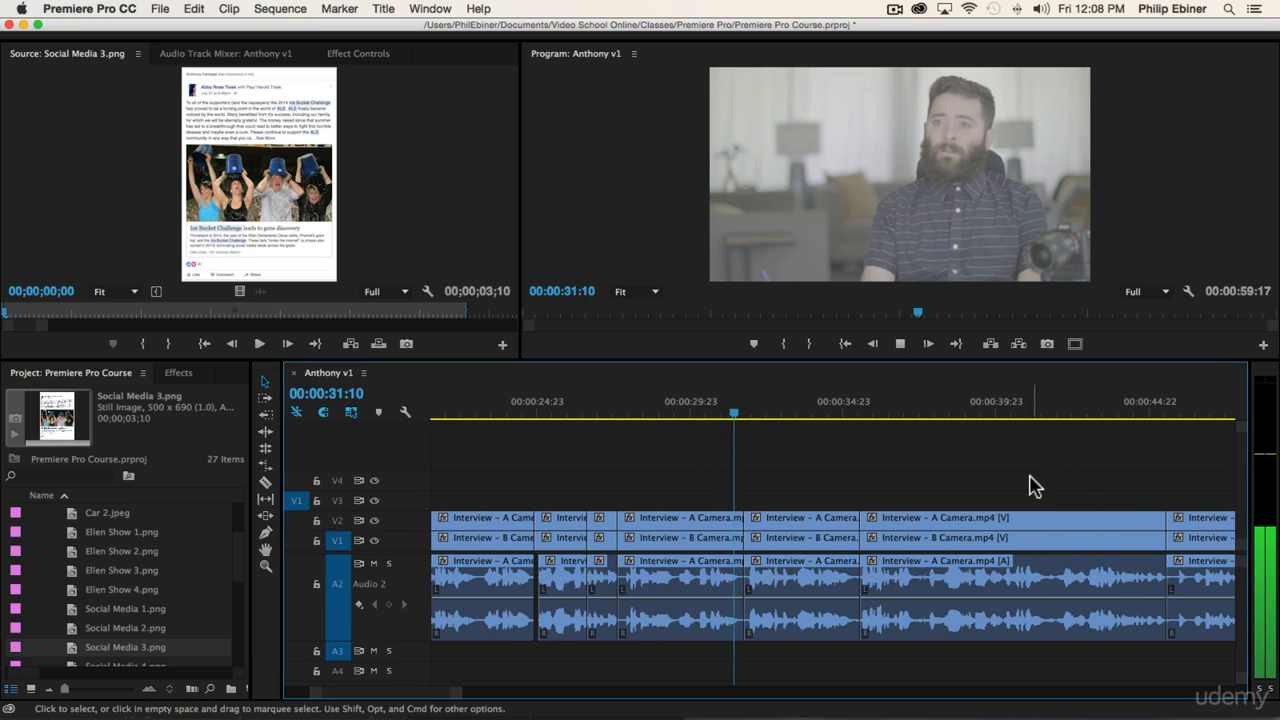
{"action": "scroll", "coordinate": [1034, 486], "scroll_direction": "right", "scroll_amount": 3}
{"action": "scroll", "coordinate": [1033, 488], "scroll_direction": "right", "scroll_amount": 1}
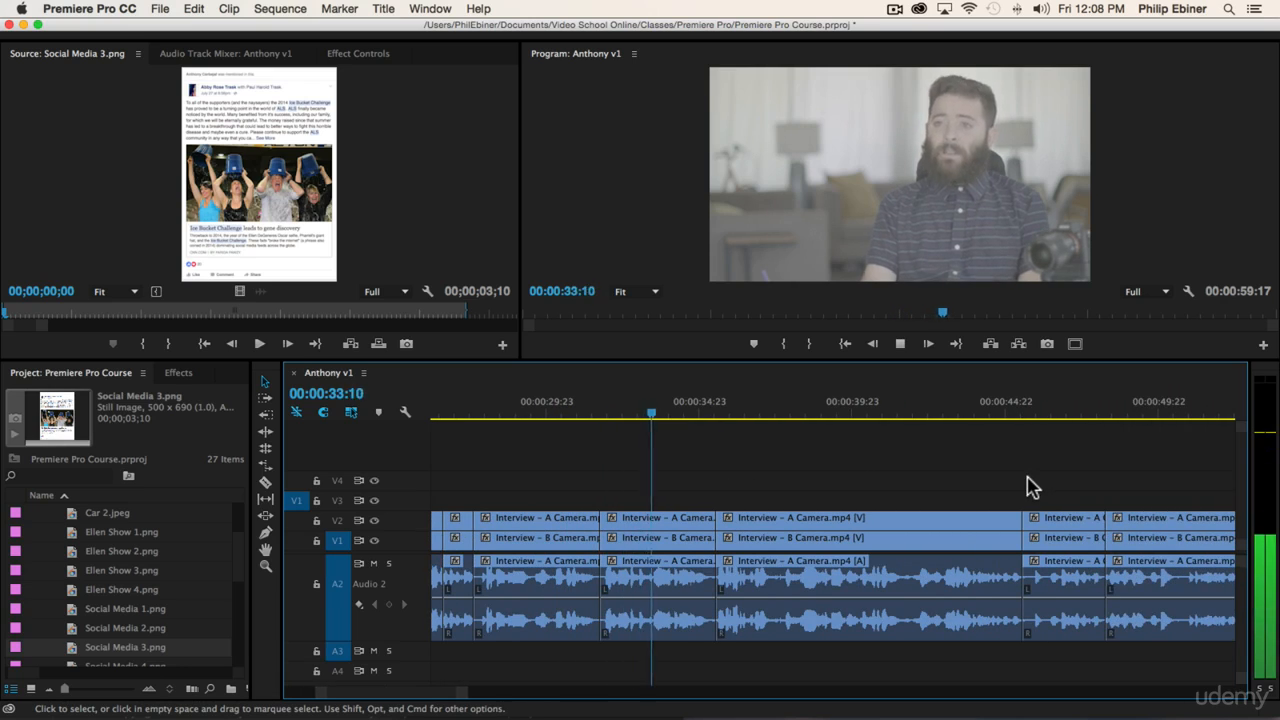
{"action": "key", "text": "space"}
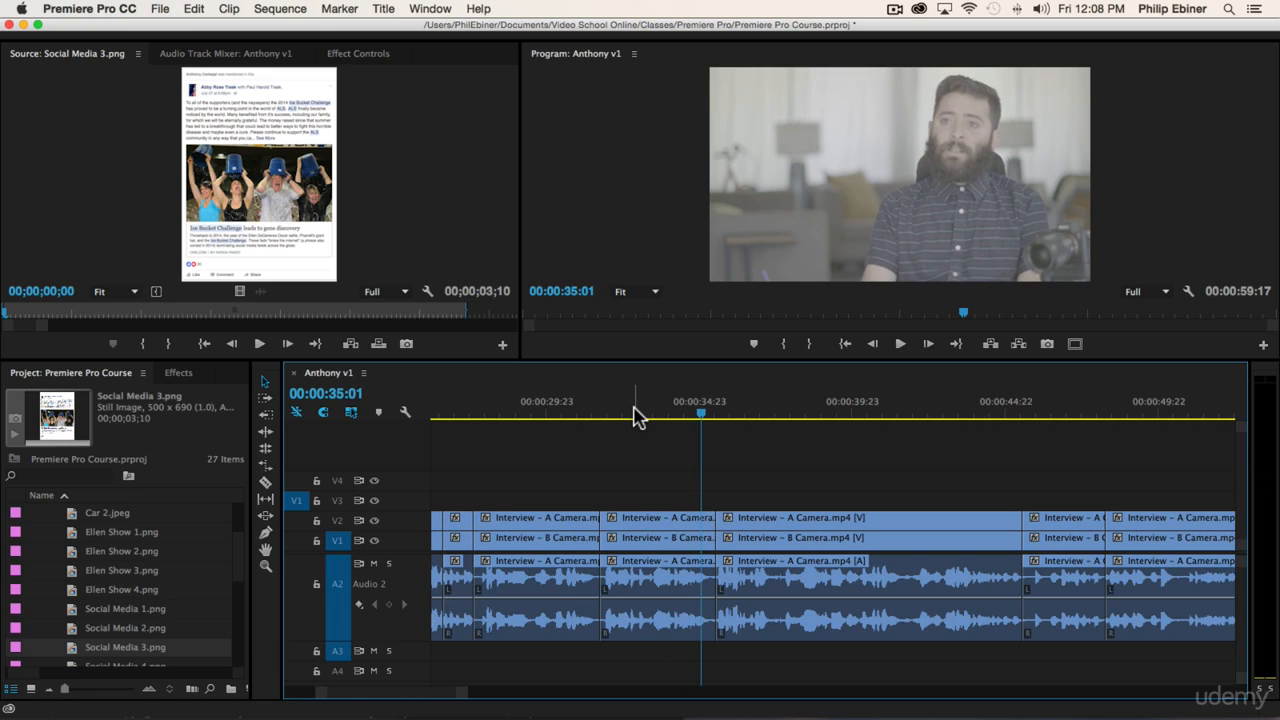
Step: Replay the passage from about 00:00:32:09 to 00:00:34:05 to find the next place to tighten
{"action": "left_click", "coordinate": [620, 413]}
{"action": "key", "text": "="}
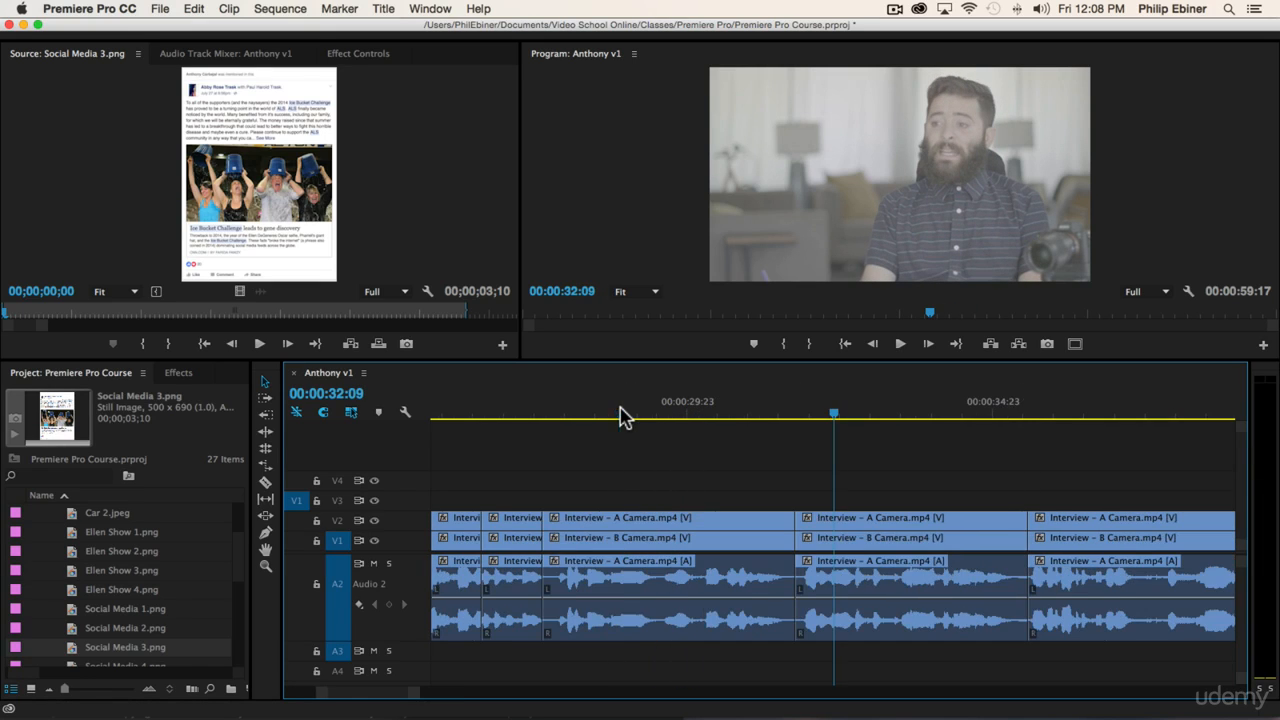
{"action": "key", "text": "space"}
{"action": "key", "text": "="}
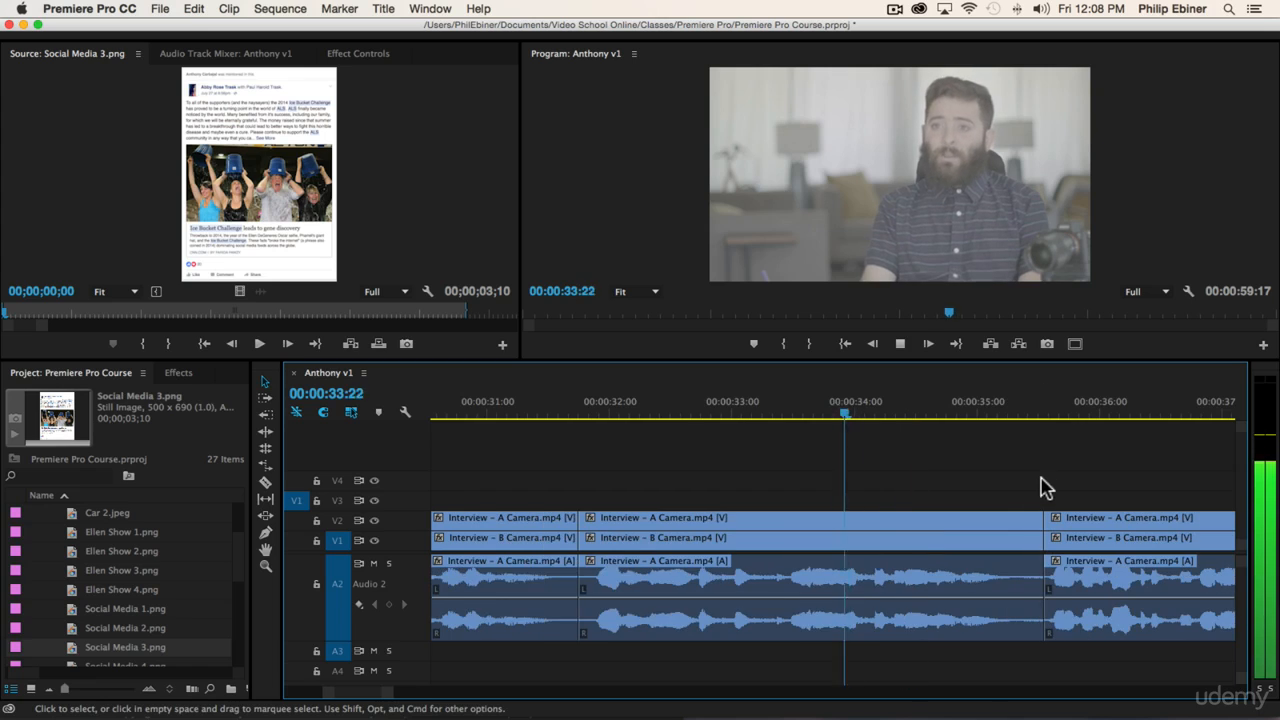
{"action": "key", "text": "space"}
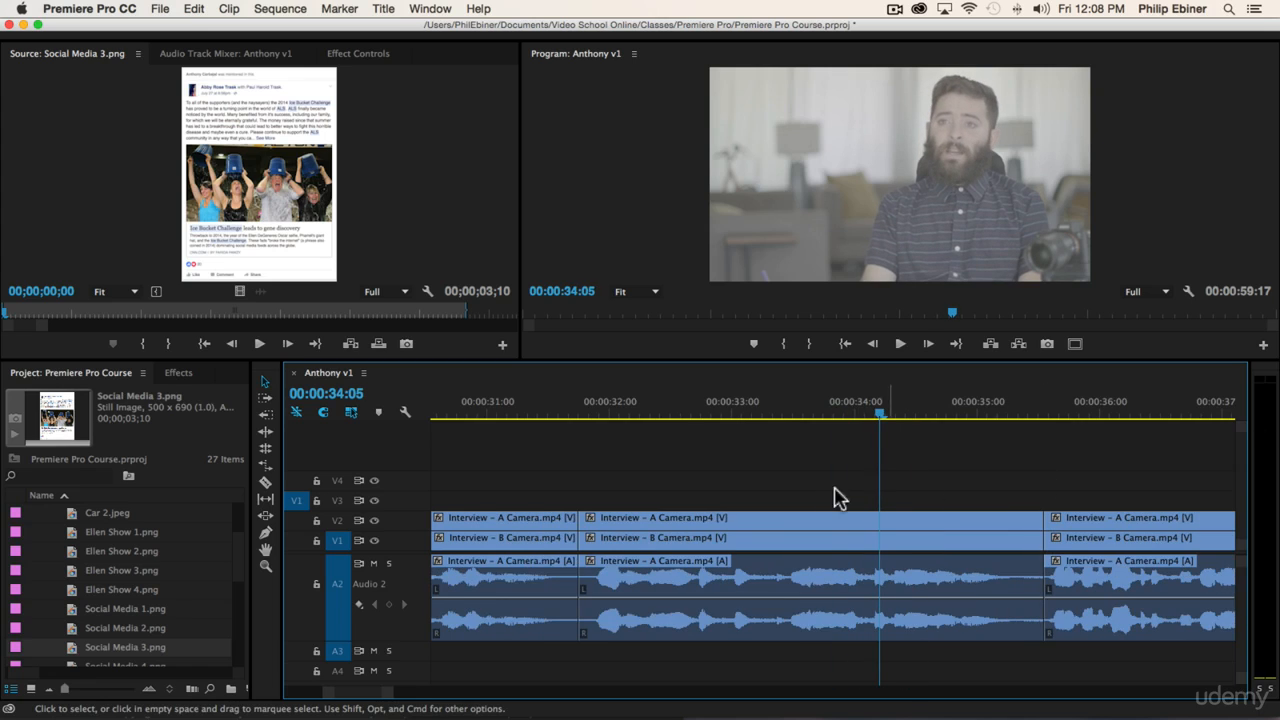
Step: Try splitting all tracks at about 00:00:33:08, play across the split and undo it
{"action": "left_click", "coordinate": [778, 416]}
{"action": "key", "text": "c"}
{"action": "left_click", "coordinate": [780, 521]}
{"action": "key", "text": "space"}
{"action": "left_click", "coordinate": [705, 414]}
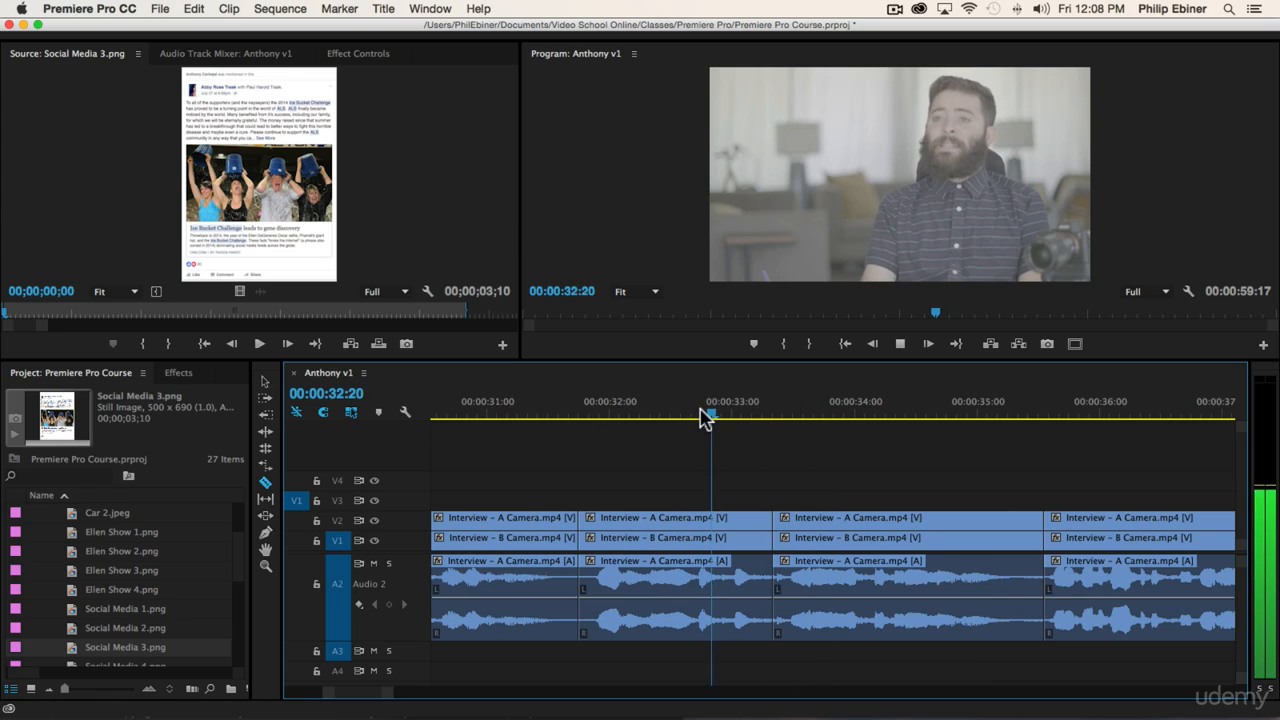
{"action": "key", "text": "space"}
{"action": "key", "text": "super+z"}
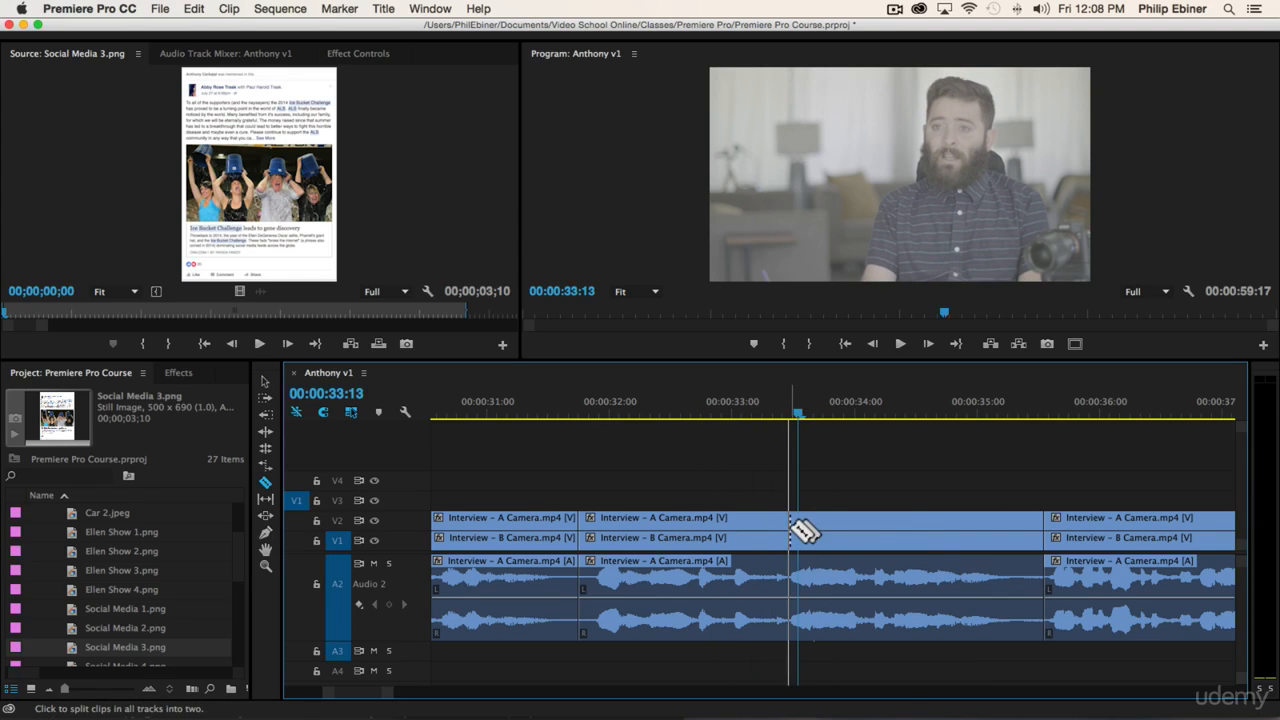
Step: Split all tracks at about 00:00:33:11 and move the following clips earlier to start at about 00:00:32:22, overwriting the preceding clip's end
{"action": "left_click", "coordinate": [790, 537]}
{"action": "left_click", "coordinate": [620, 410]}
{"action": "key", "text": "space"}
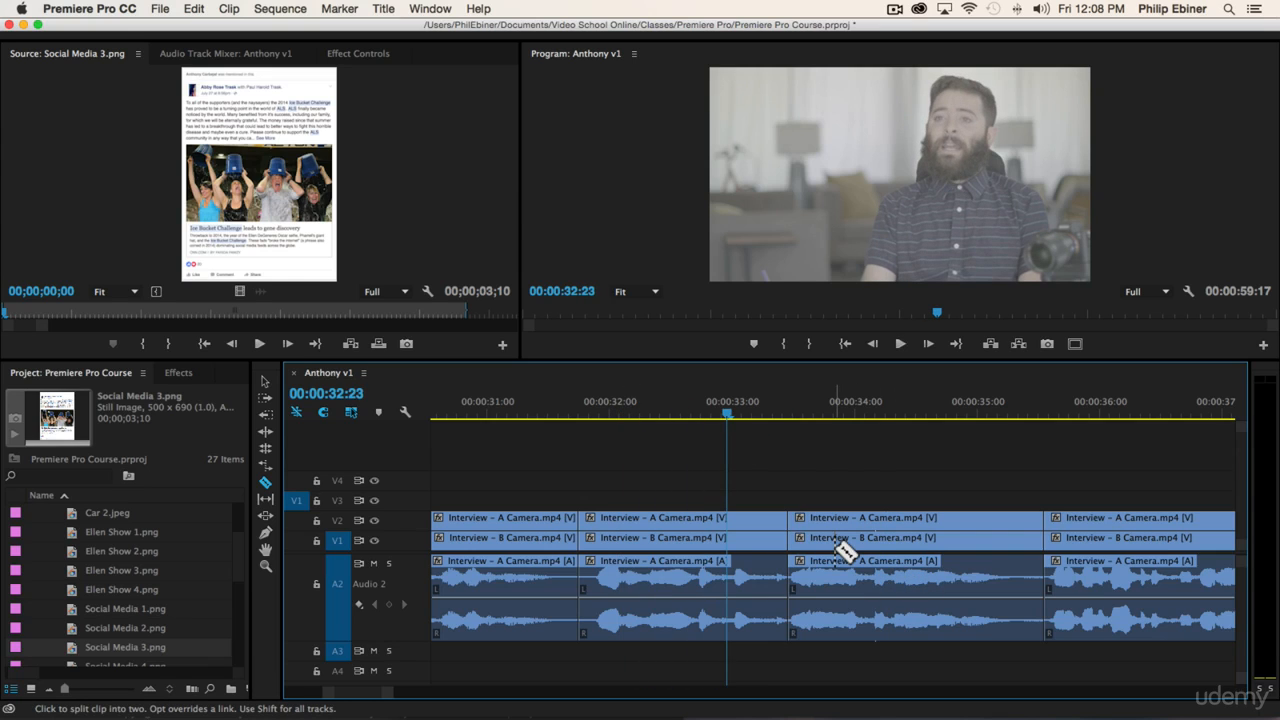
{"action": "key", "text": "a"}
{"action": "left_click_drag", "start_coordinate": [828, 543], "coordinate": [762, 543]}
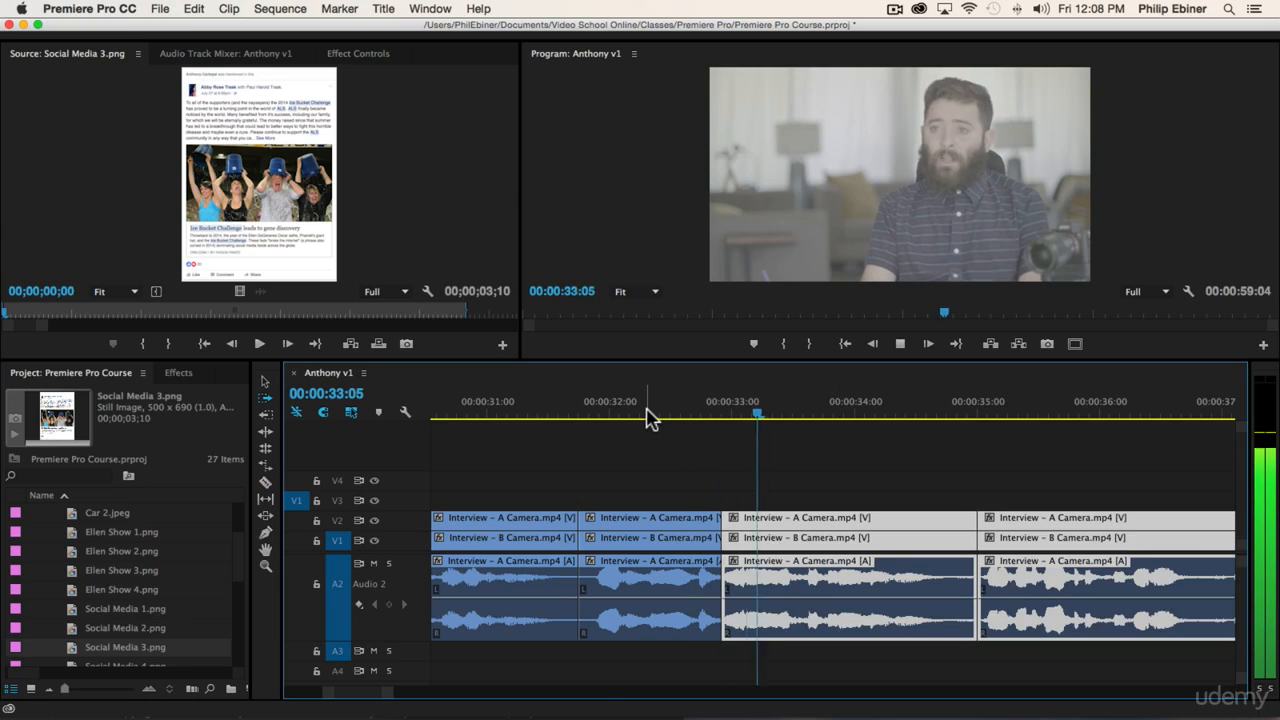
Step: Deselect the clips and play from the new cut through to the end of the sequence
{"action": "key", "text": "v"}
{"action": "left_click", "coordinate": [957, 463]}
{"action": "key", "text": "space"}
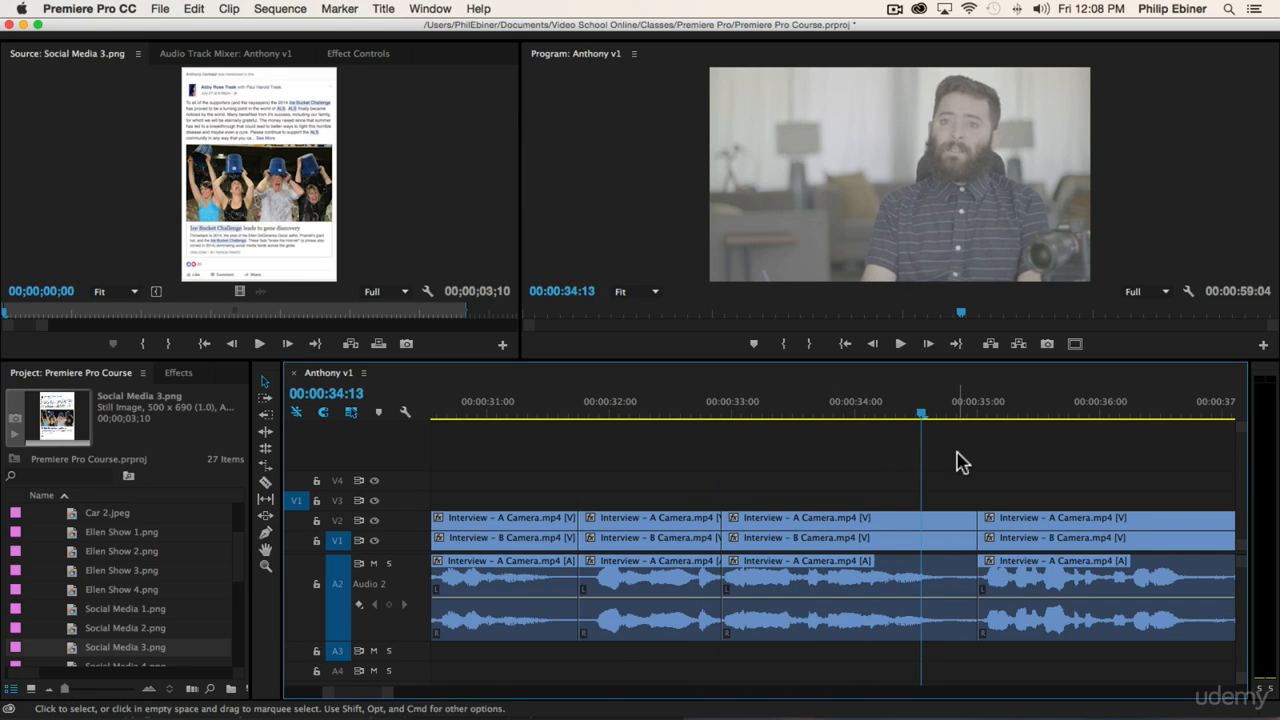
{"action": "key", "text": "minus"}
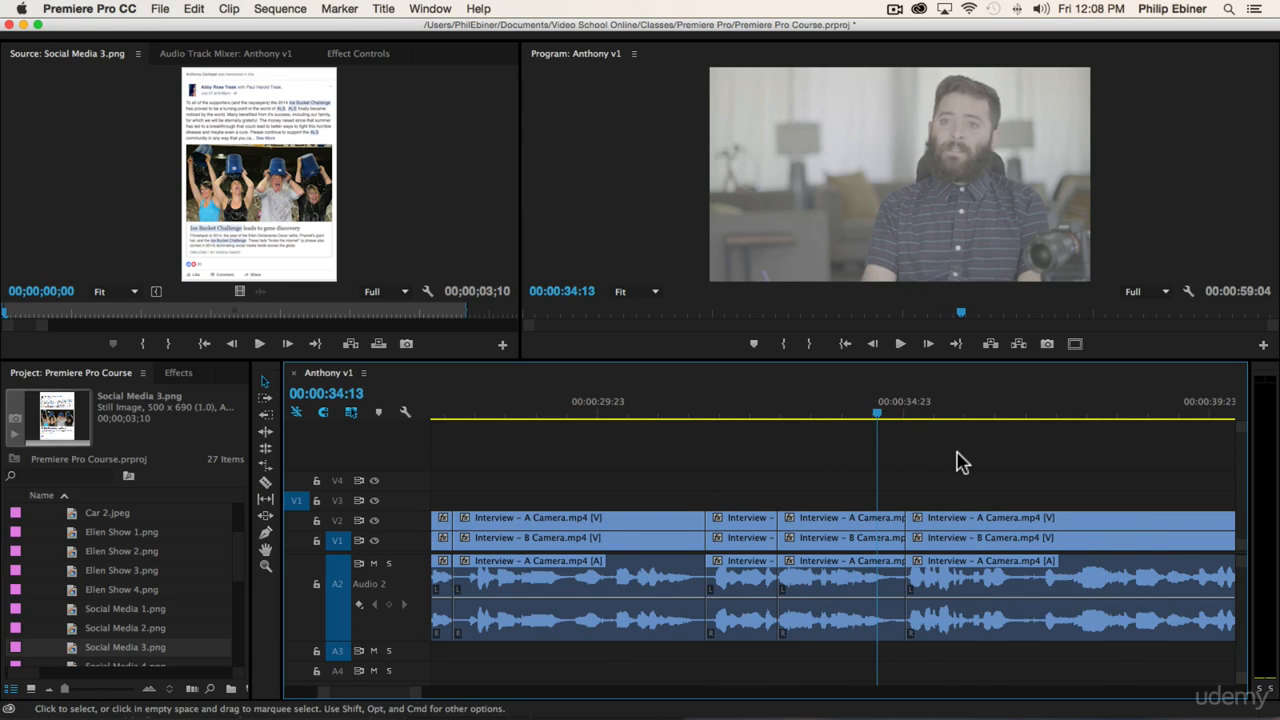
{"action": "key", "text": "space"}
{"action": "key", "text": "minus"}
{"action": "key", "text": "minus"}
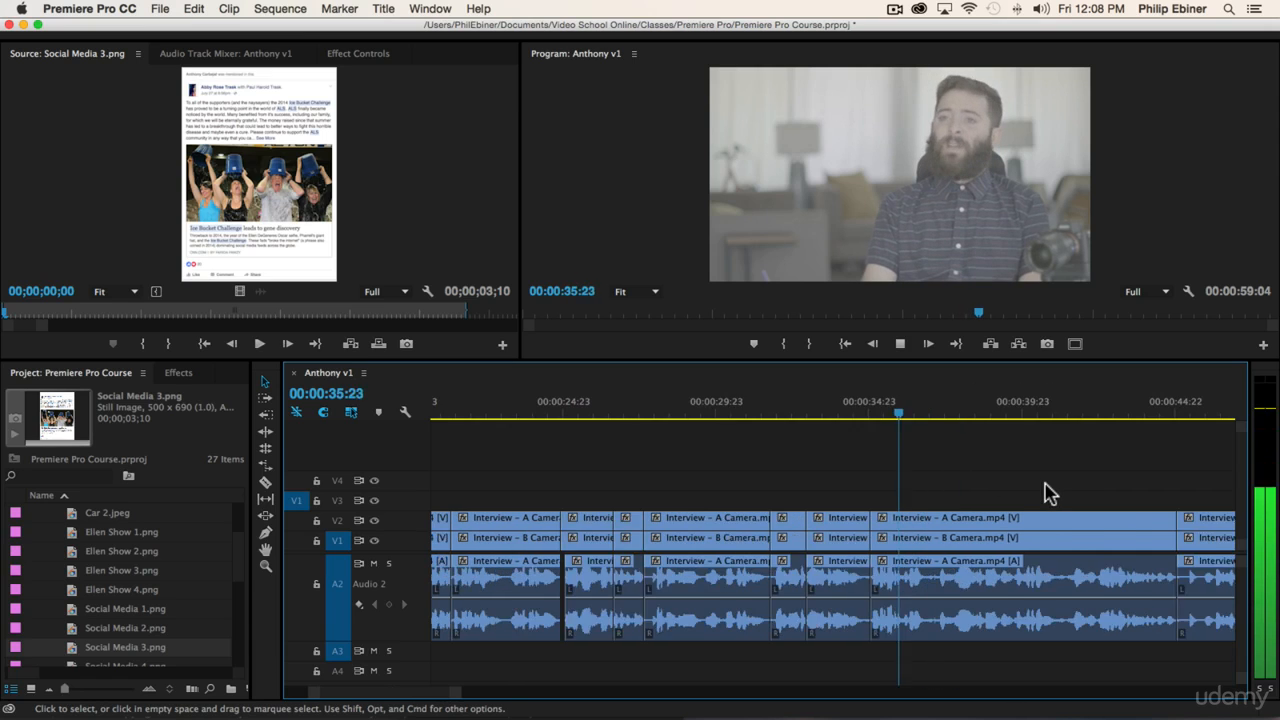
{"action": "scroll", "coordinate": [1095, 490], "scroll_direction": "right", "scroll_amount": 5}
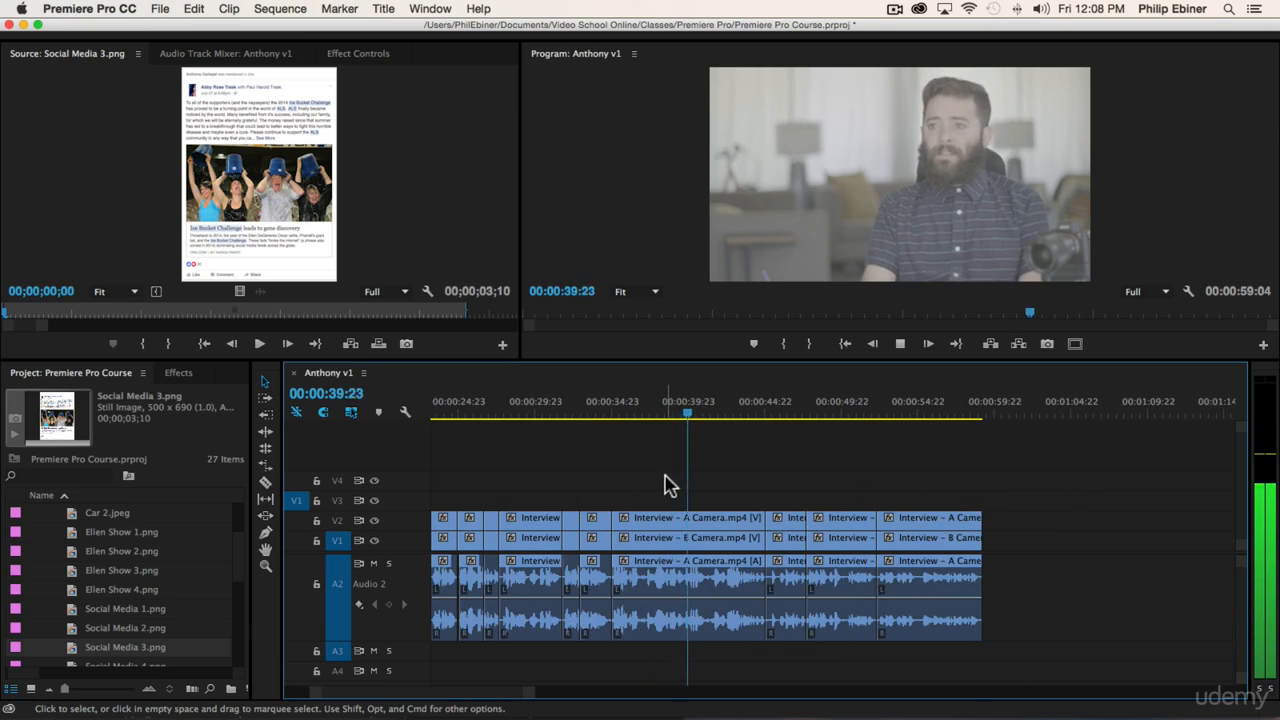
{"action": "key", "text": "equal"}
{"action": "scroll", "coordinate": [1077, 511], "scroll_direction": "right", "scroll_amount": 5}
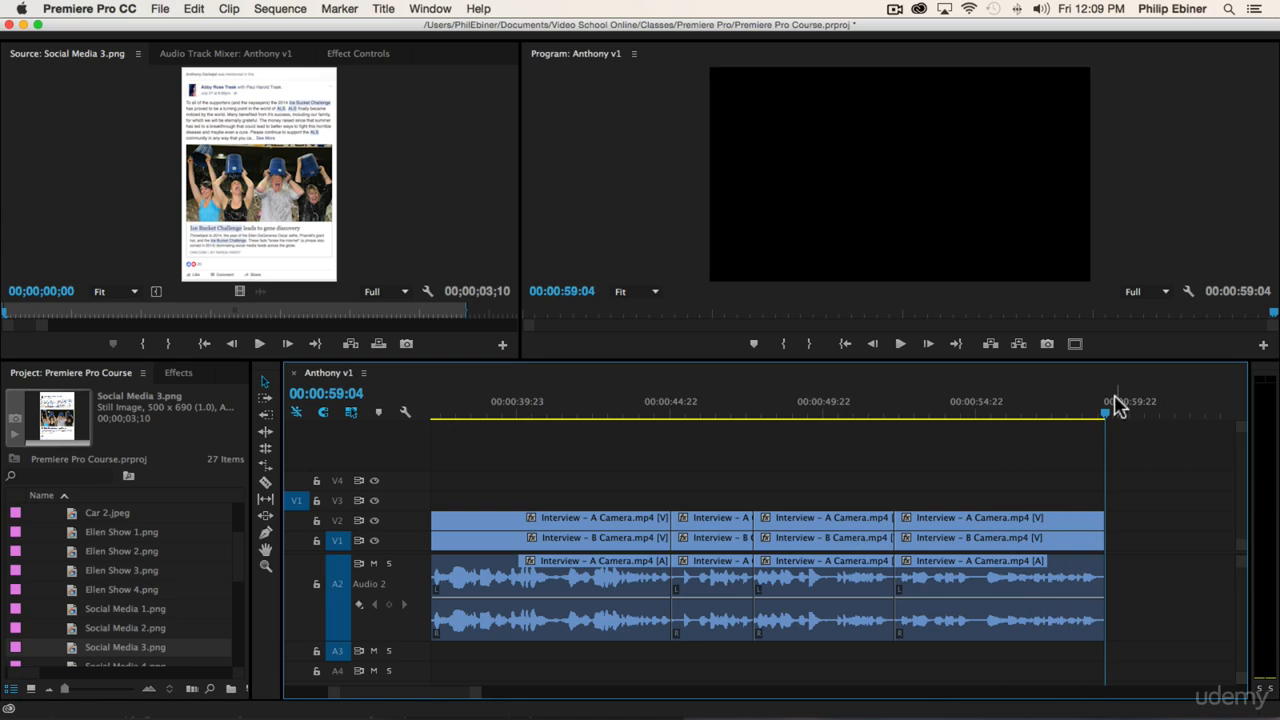
Step: Move the playhead to 00:01:00:00 and compare the end of the whole edit with the one-minute mark
{"action": "left_click_drag", "start_coordinate": [1107, 415], "coordinate": [1132, 416]}
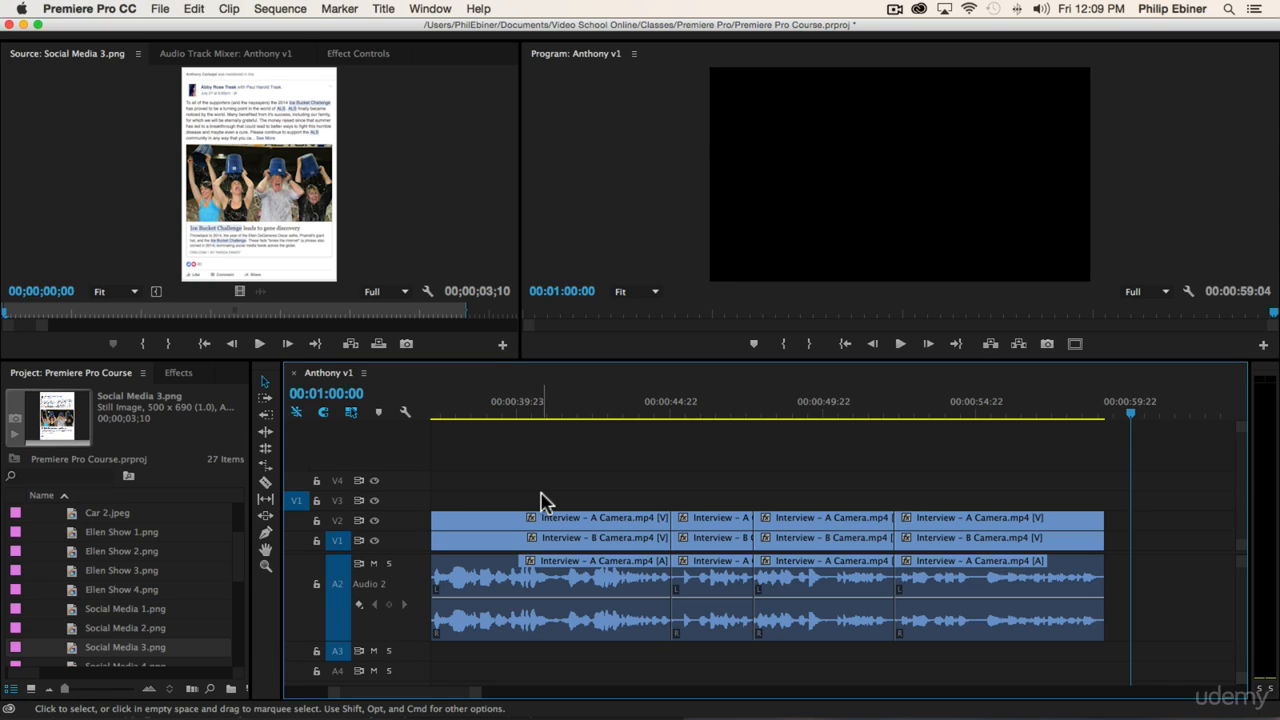
{"action": "key", "text": "minus"}
{"action": "key", "text": "minus"}
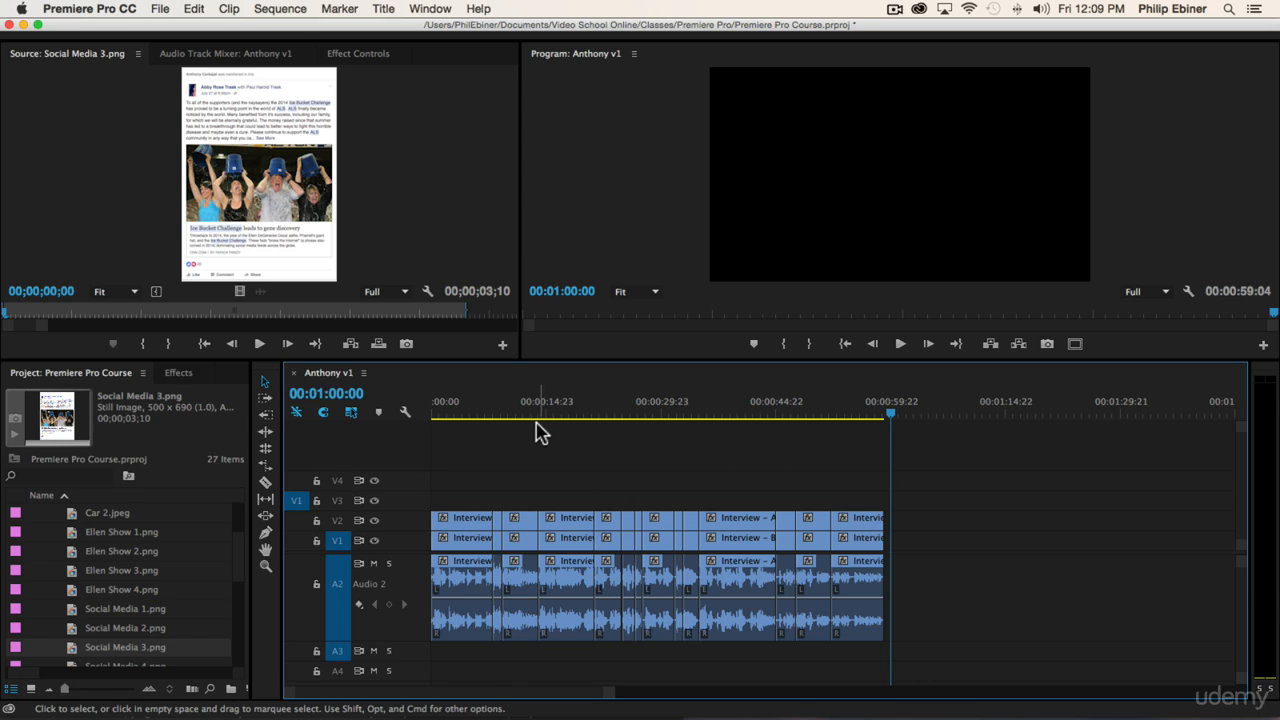
Step: Return the playhead to the start of the sequence and collapse the Photos and broll bins in the project
{"action": "key", "text": "Home"}
{"action": "scroll", "coordinate": [75, 535], "scroll_direction": "up", "scroll_amount": 3}
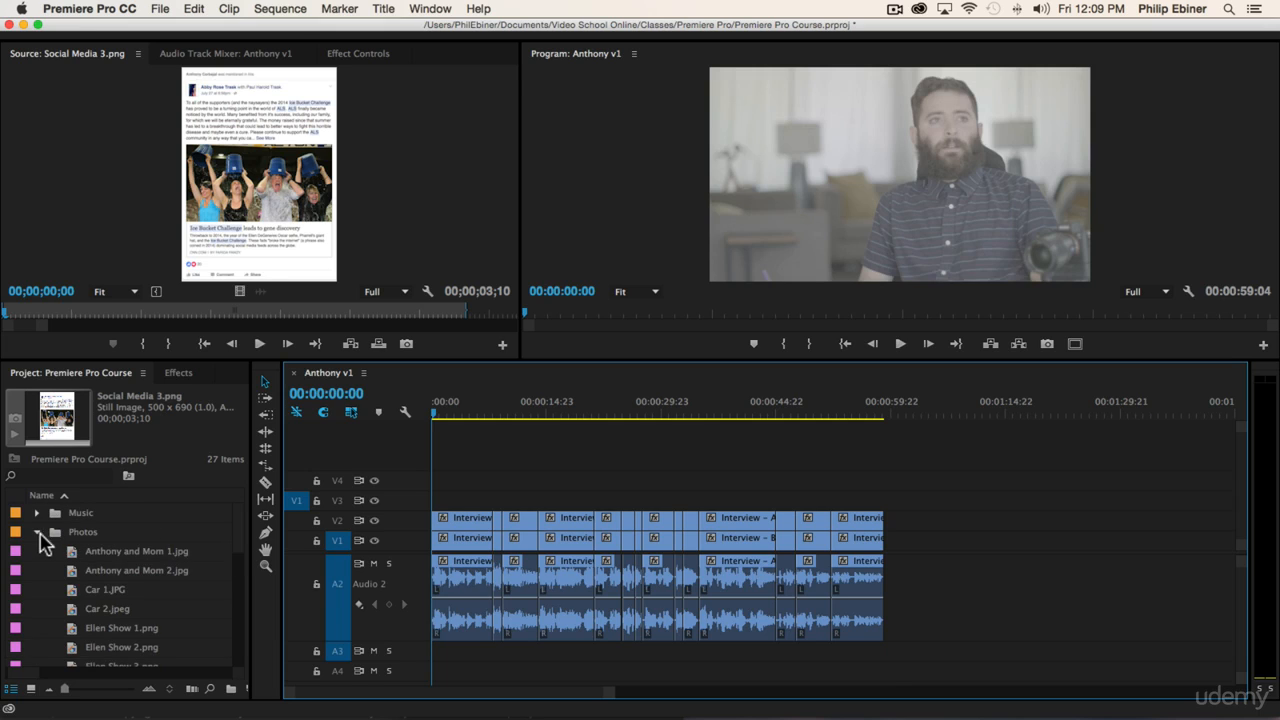
{"action": "left_click", "coordinate": [37, 531]}
{"action": "left_click", "coordinate": [56, 590]}
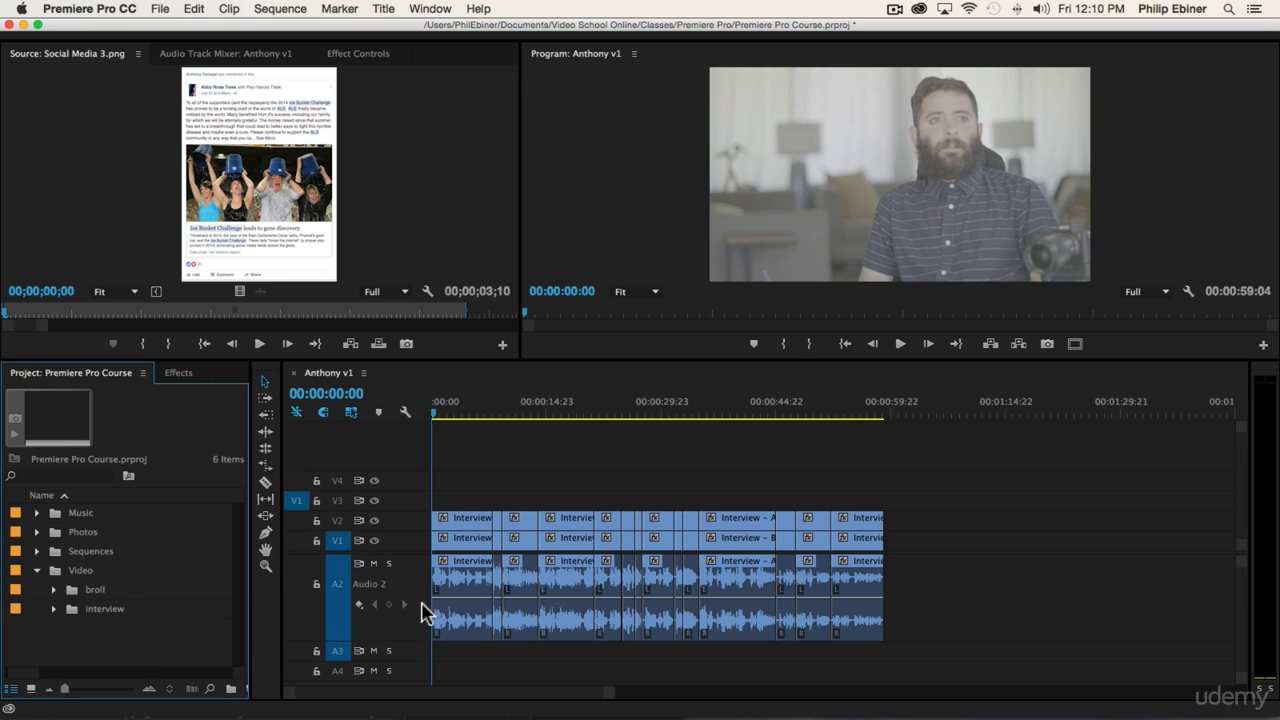